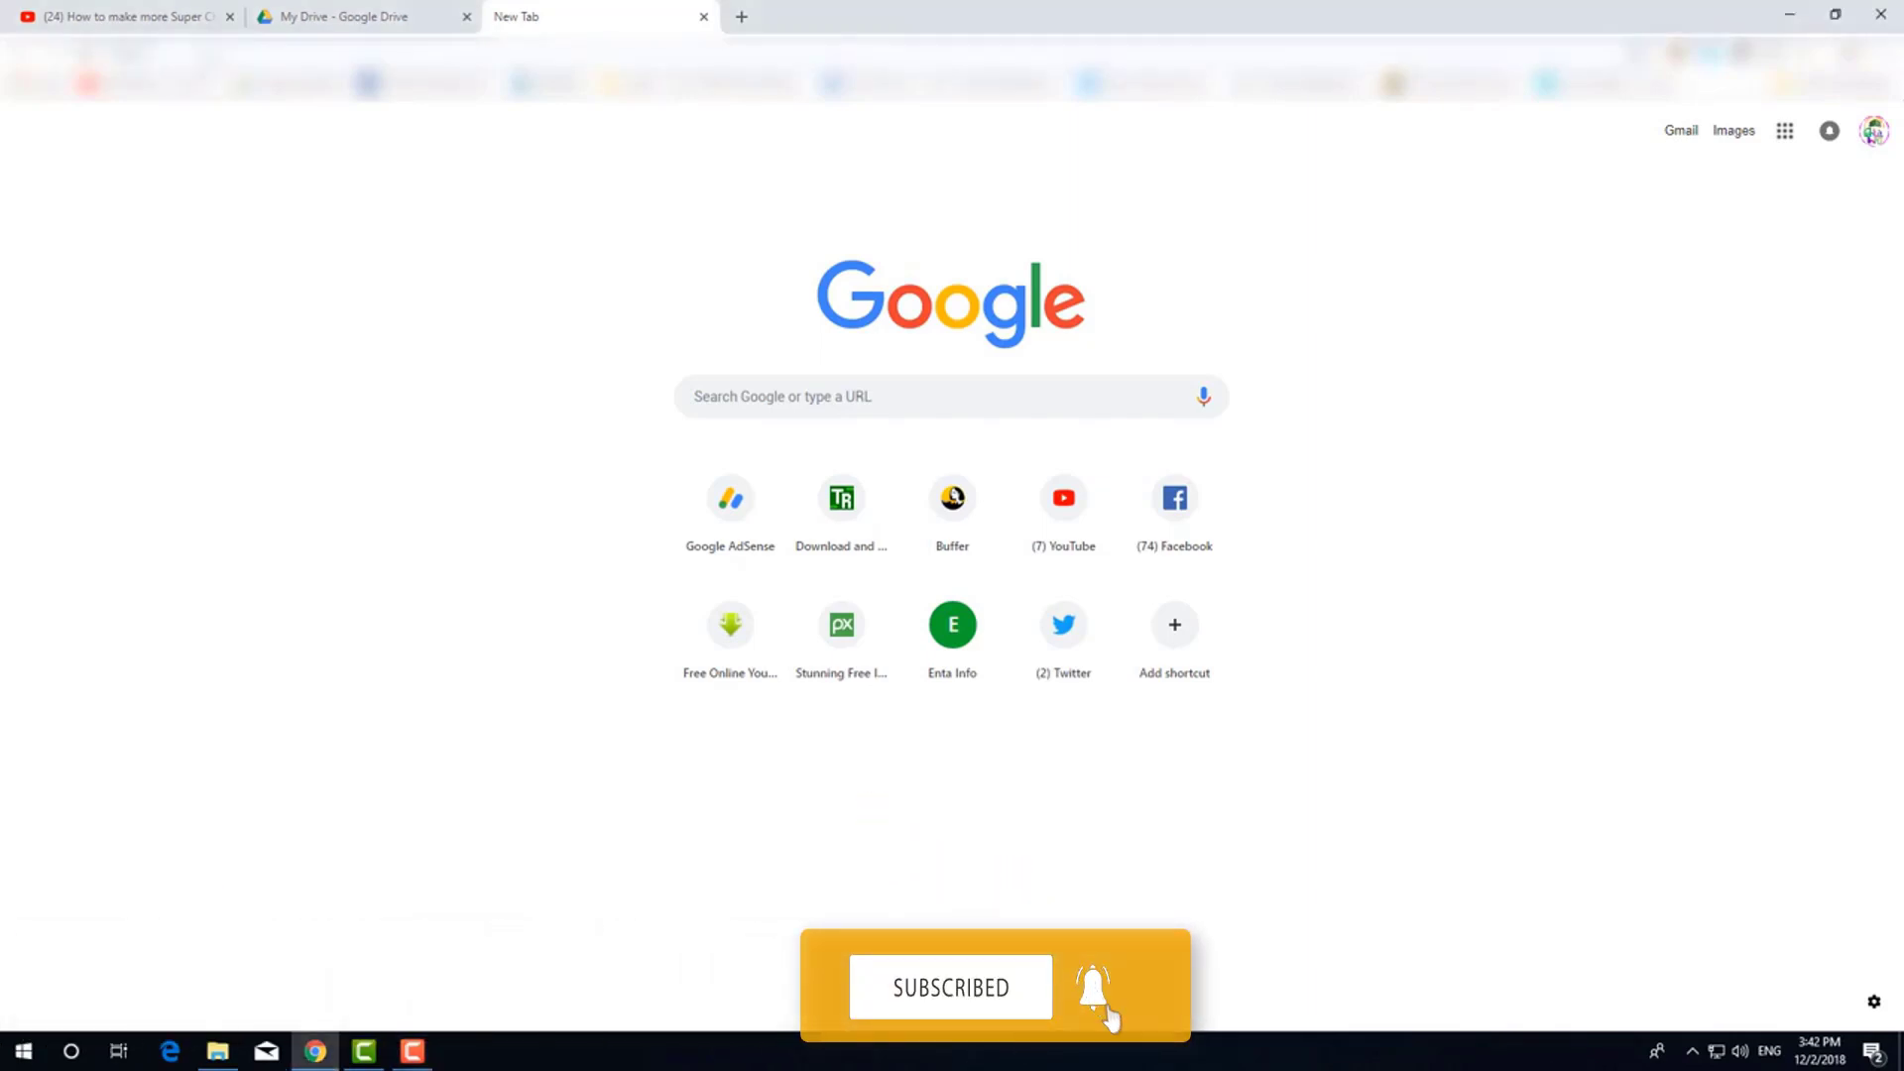
Open Google Forms and start a new form from the Blank Quiz template
type("fo")
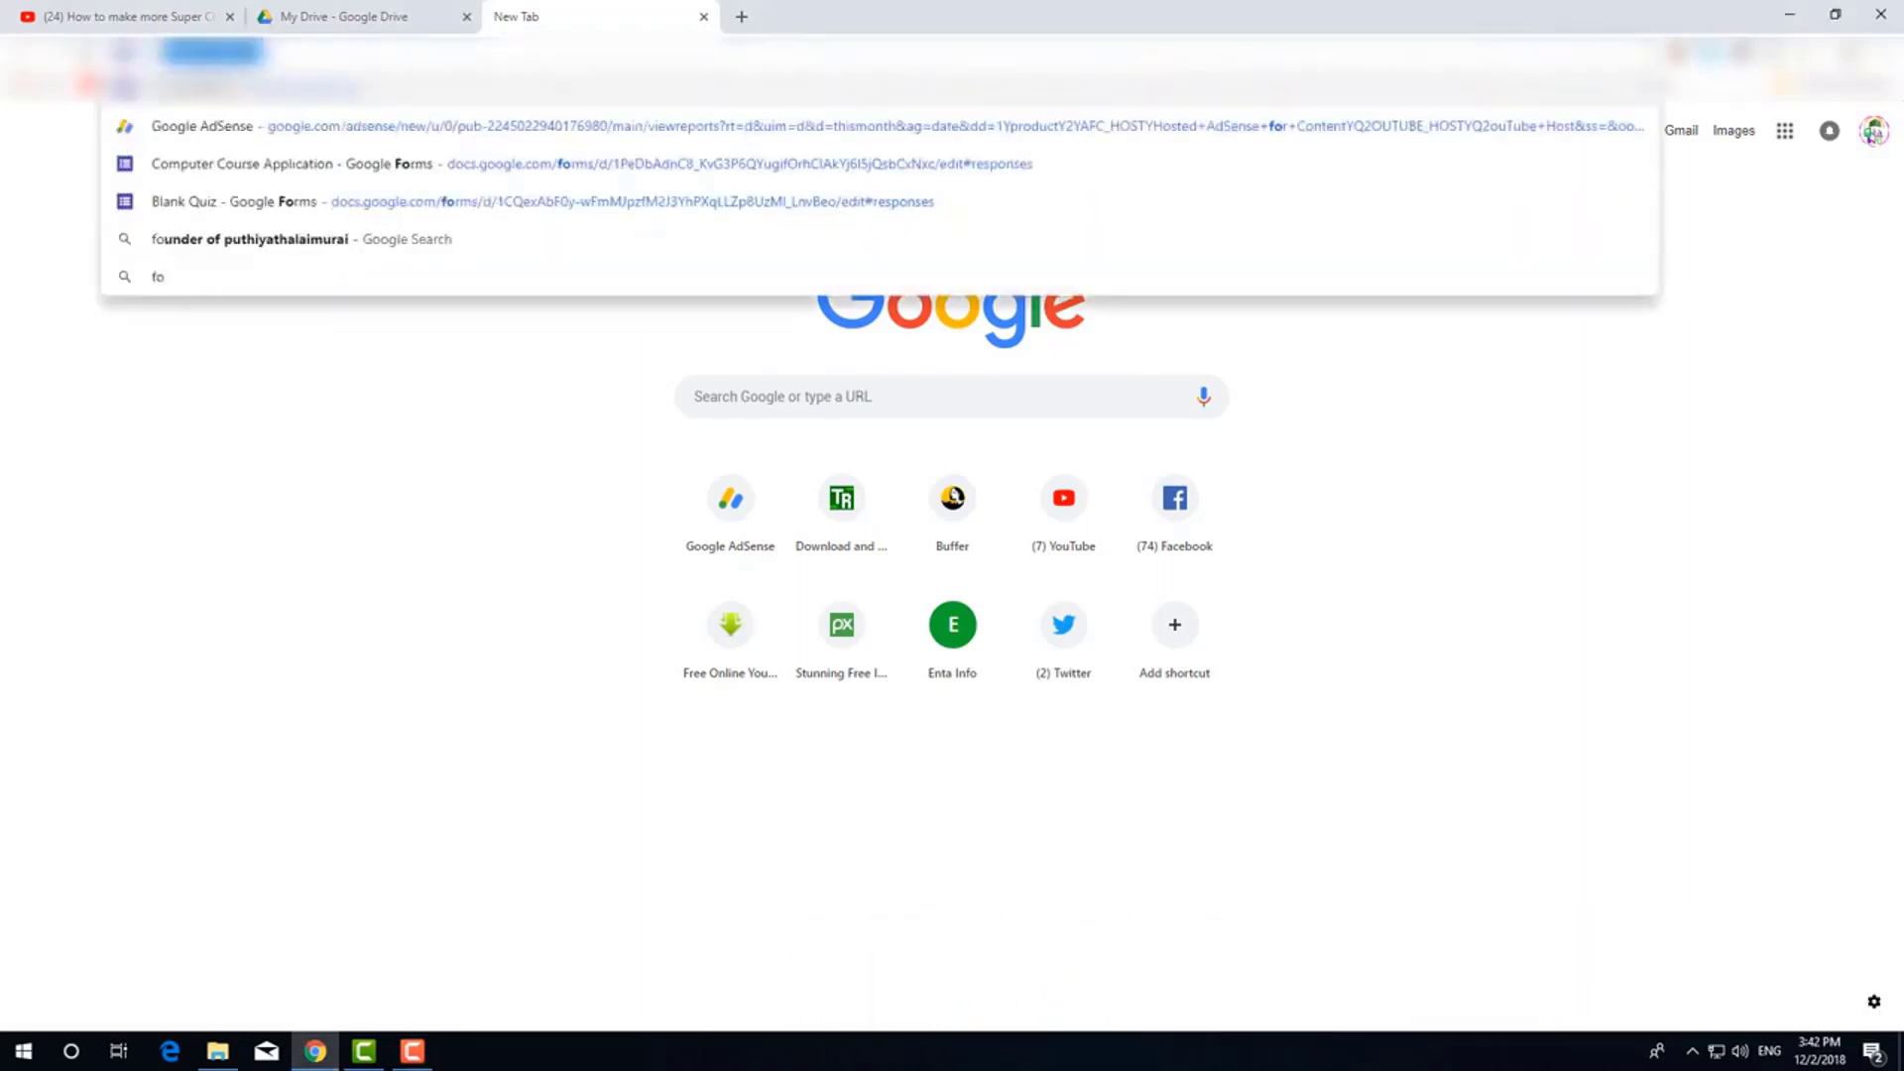
key("Return")
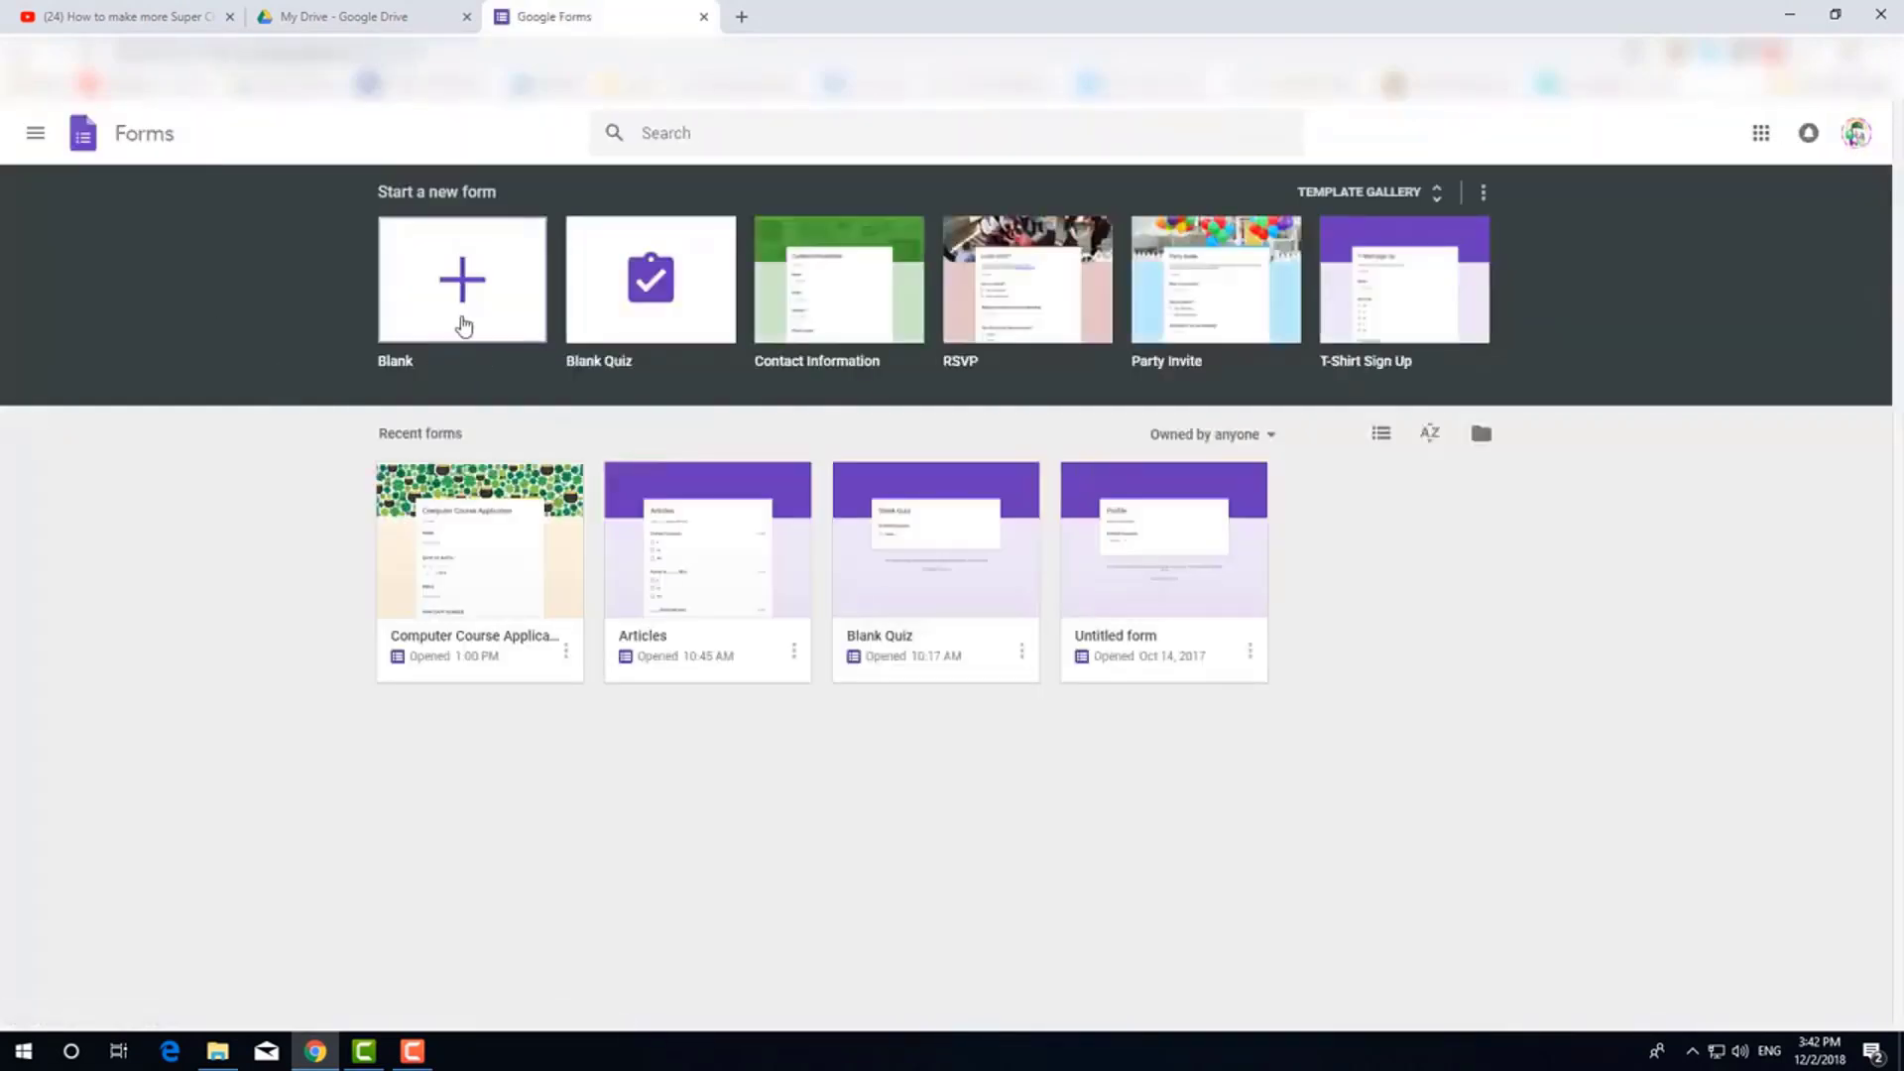
left_click(610, 300)
Switch the text input to Tamil and set both the form title and the file name to "வரலாறு"
left_click(698, 341)
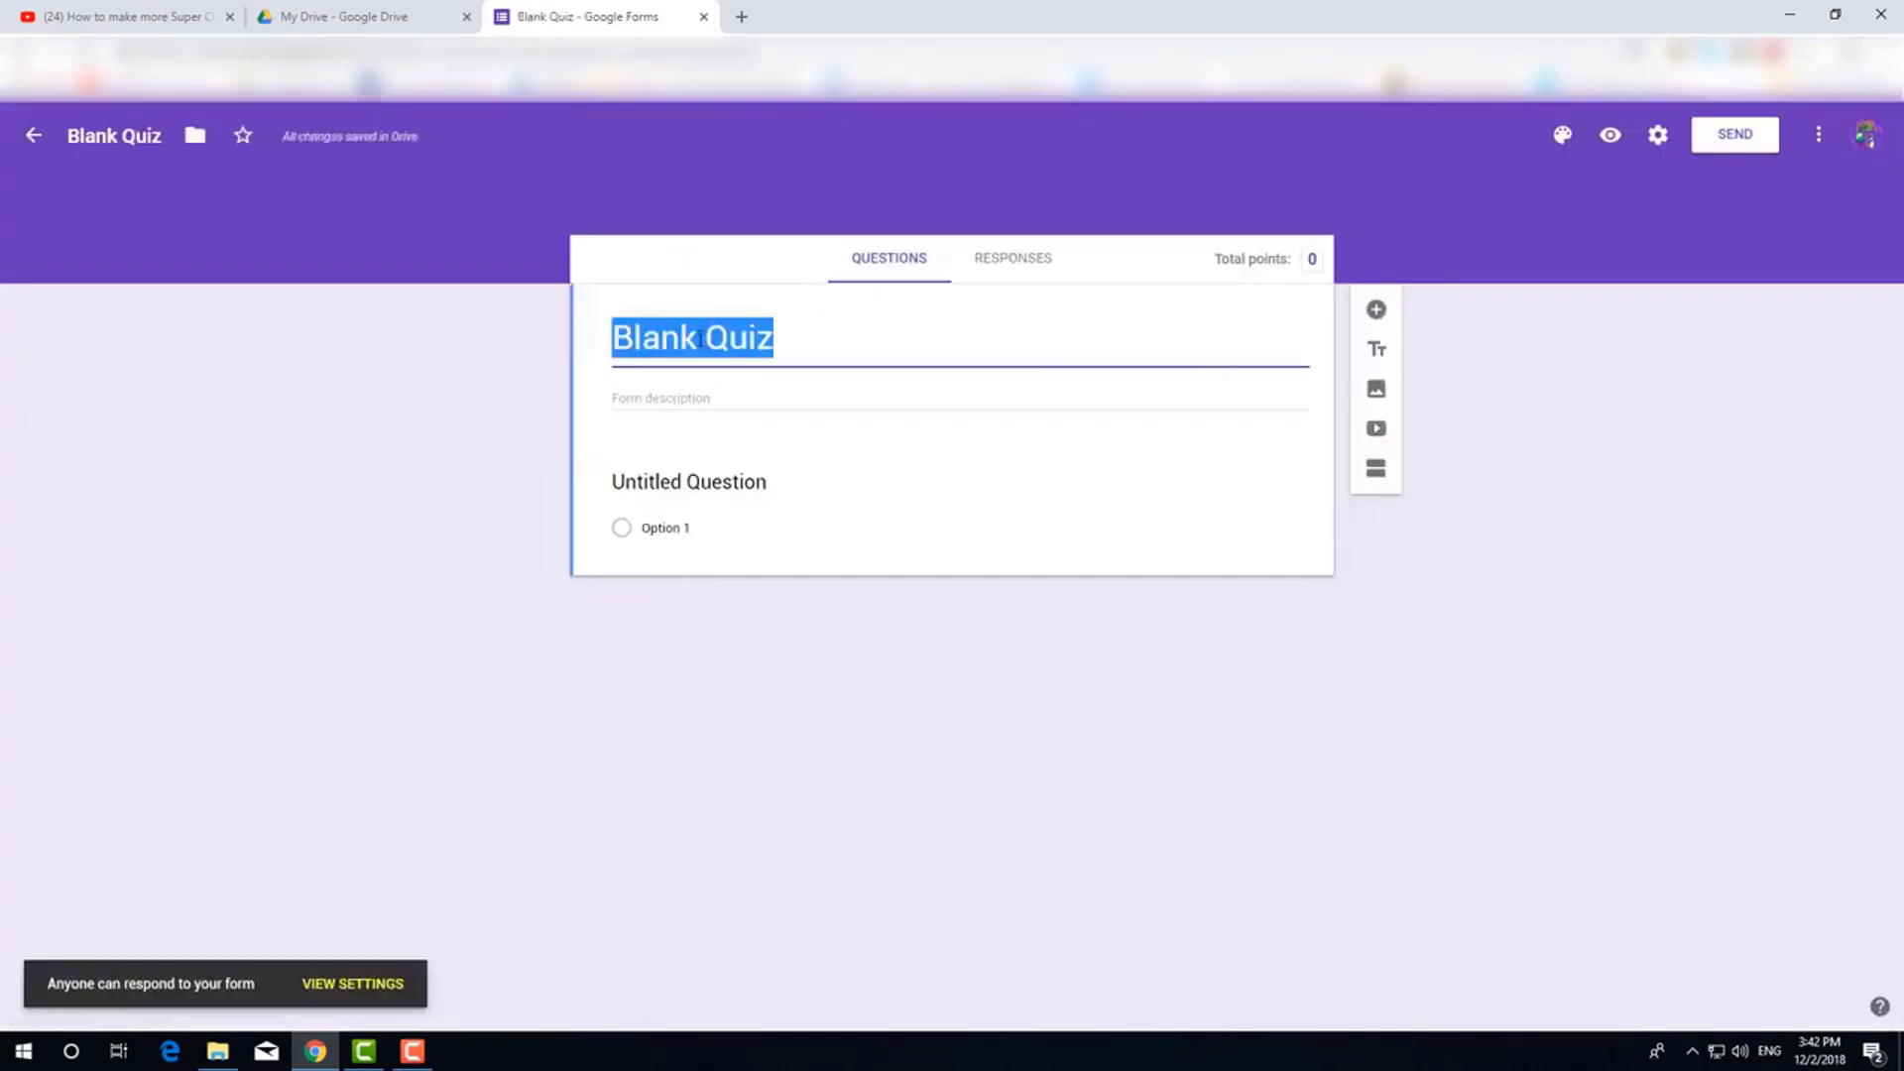
key("alt+shift")
type("varalaaru")
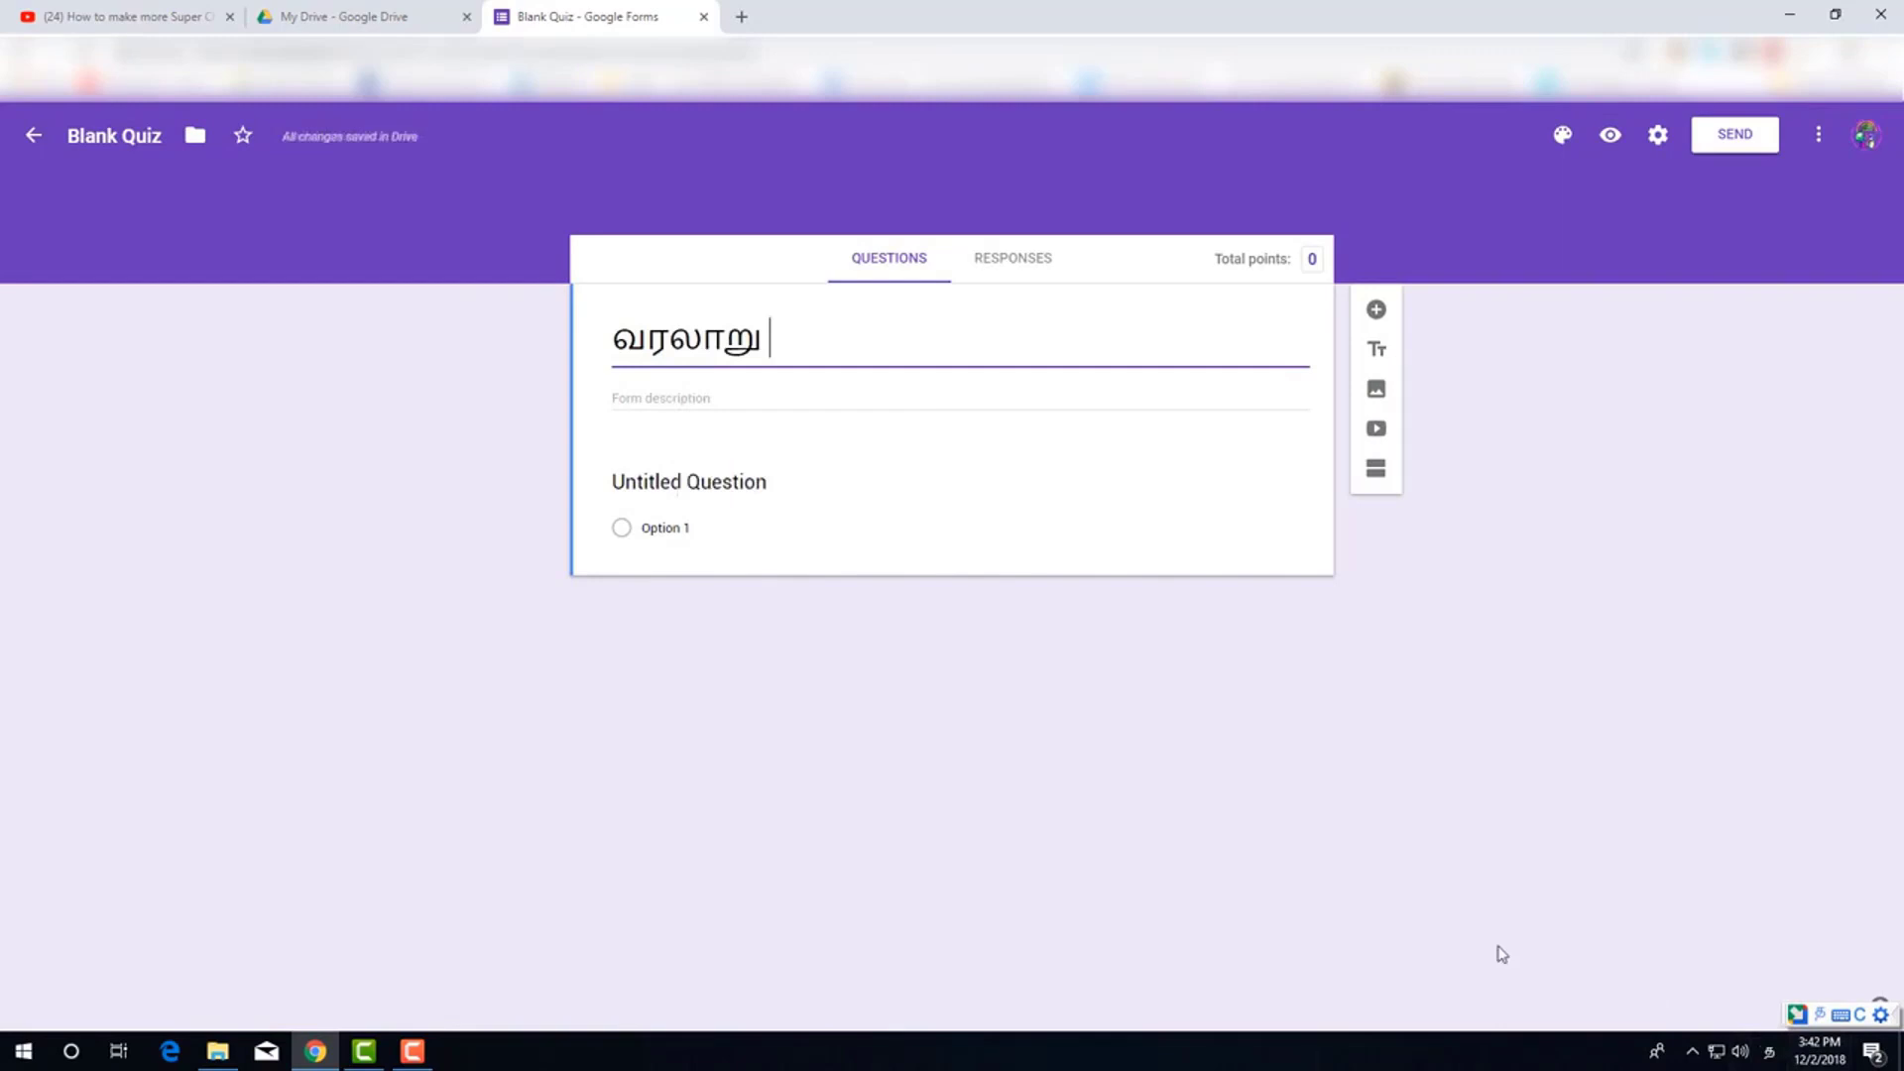
left_click(121, 132)
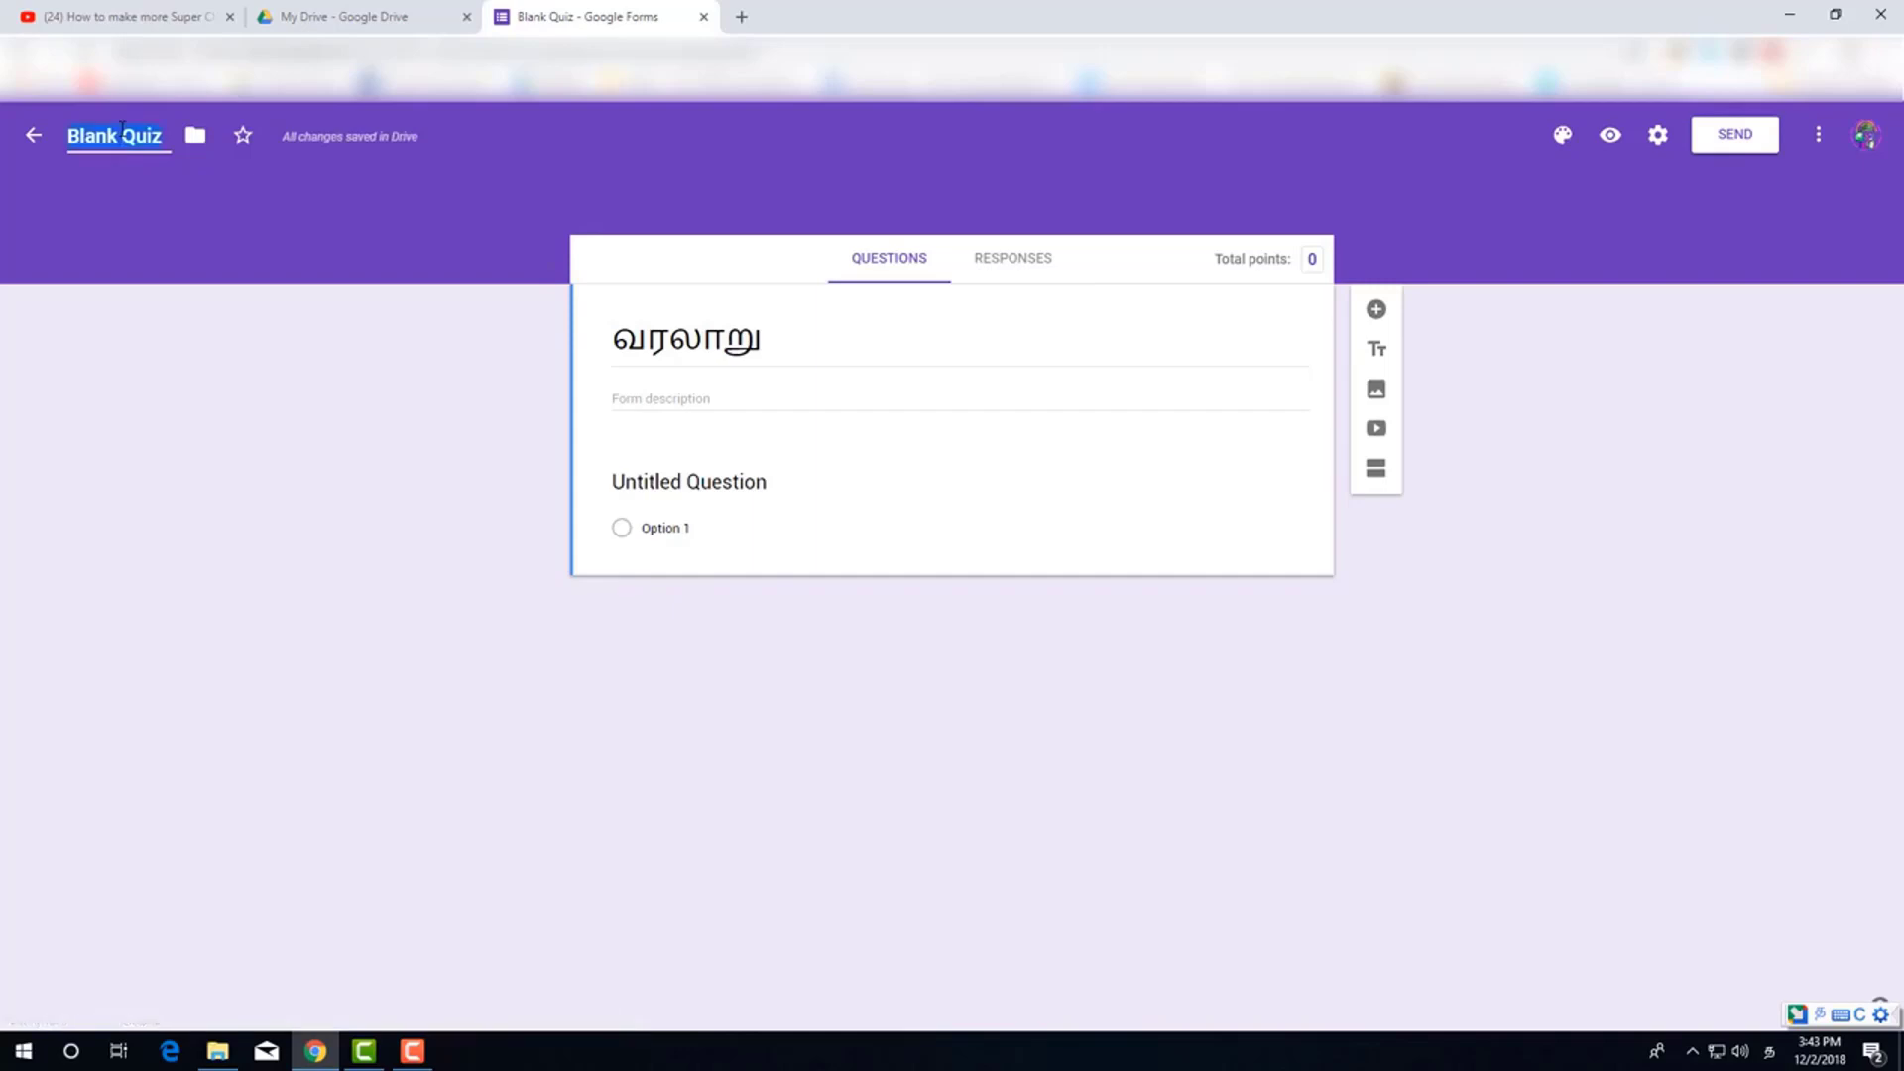
type("vara")
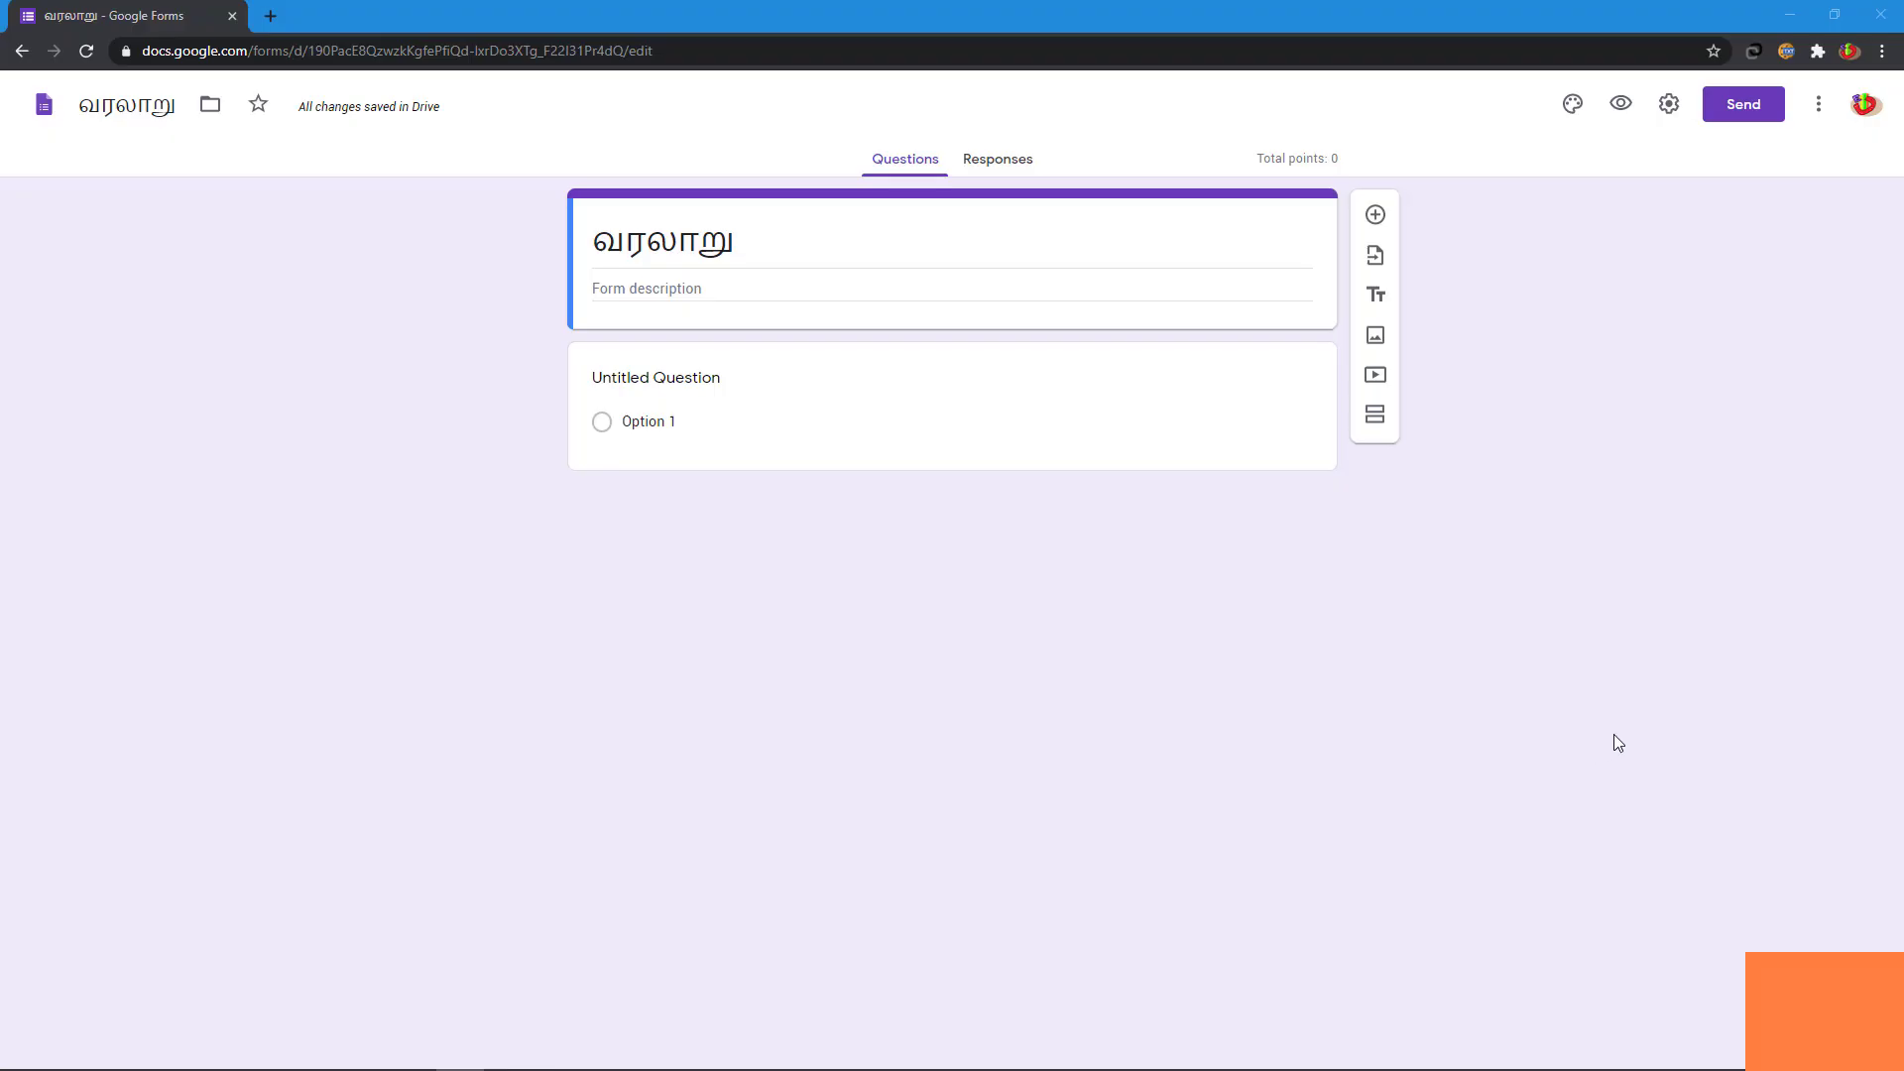
Make sure "Make this a quiz" is turned on in the form's quiz settings and save the settings
left_click(1667, 111)
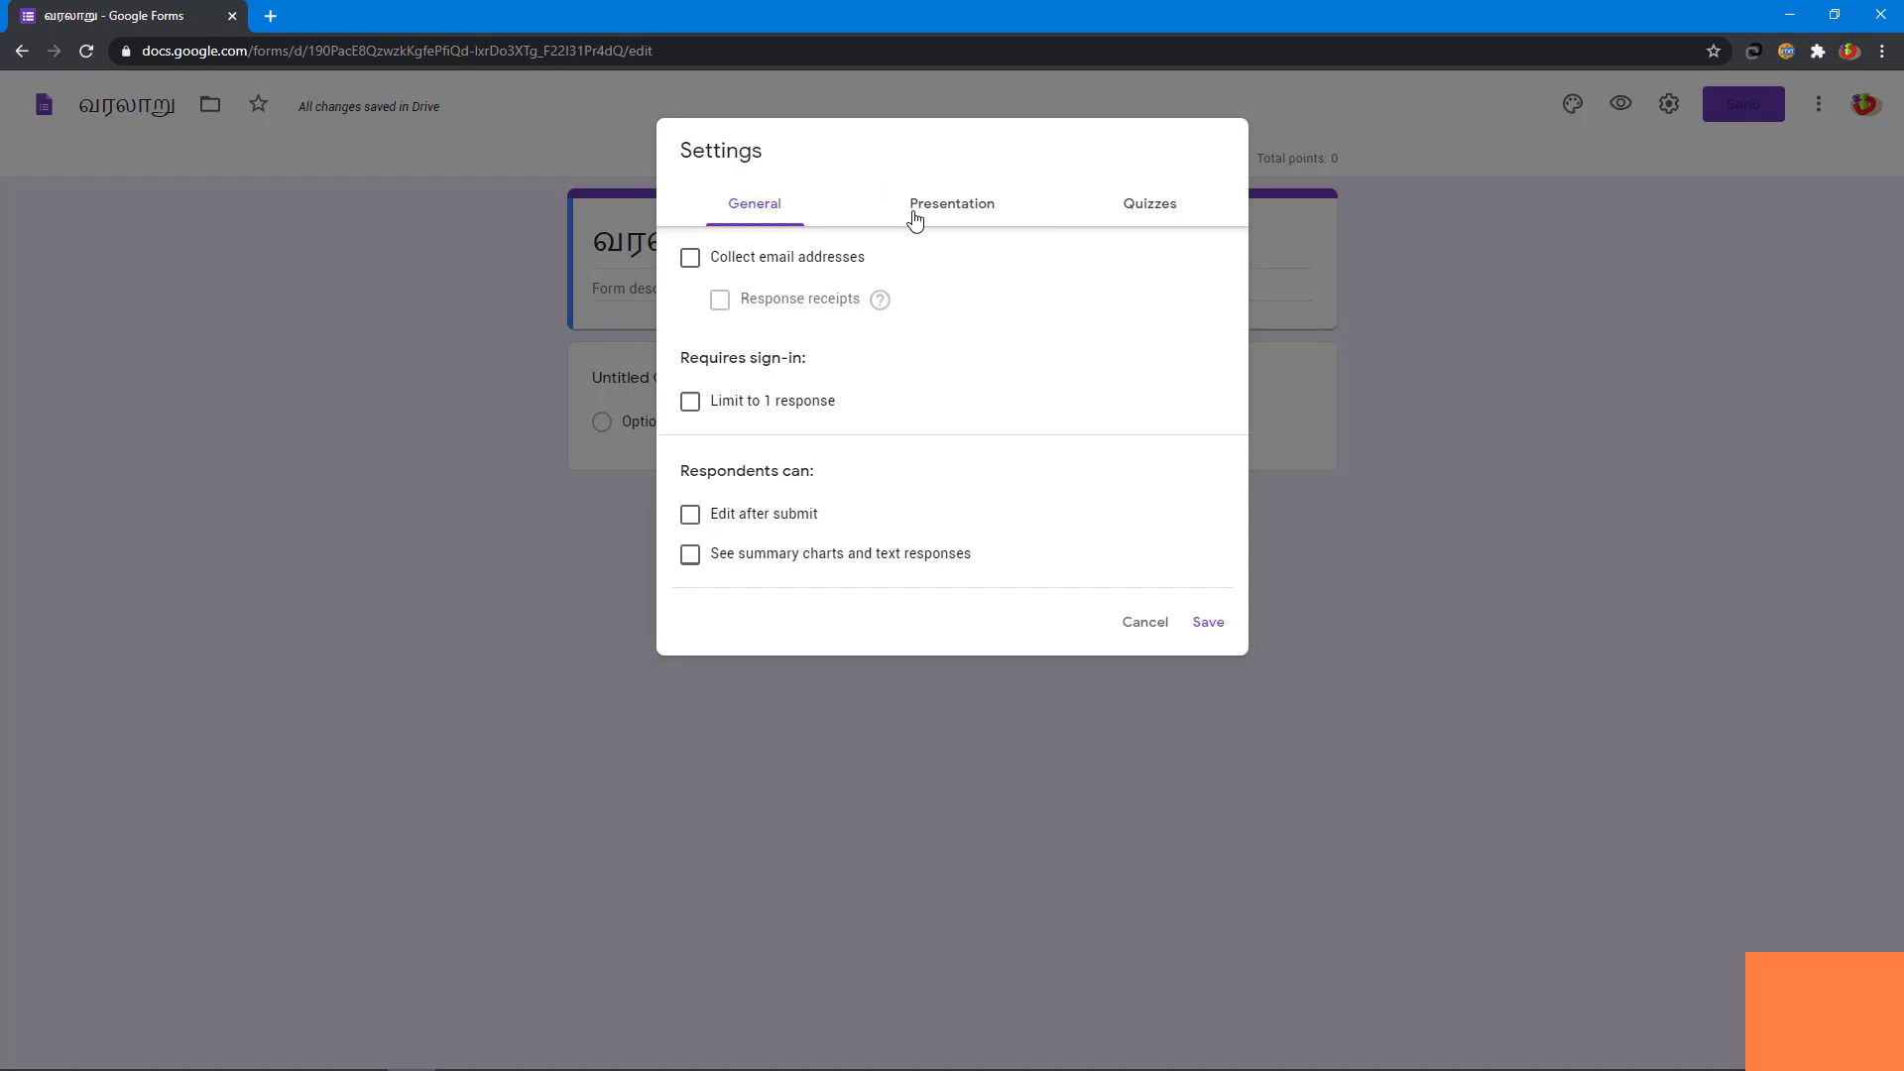
left_click(1154, 216)
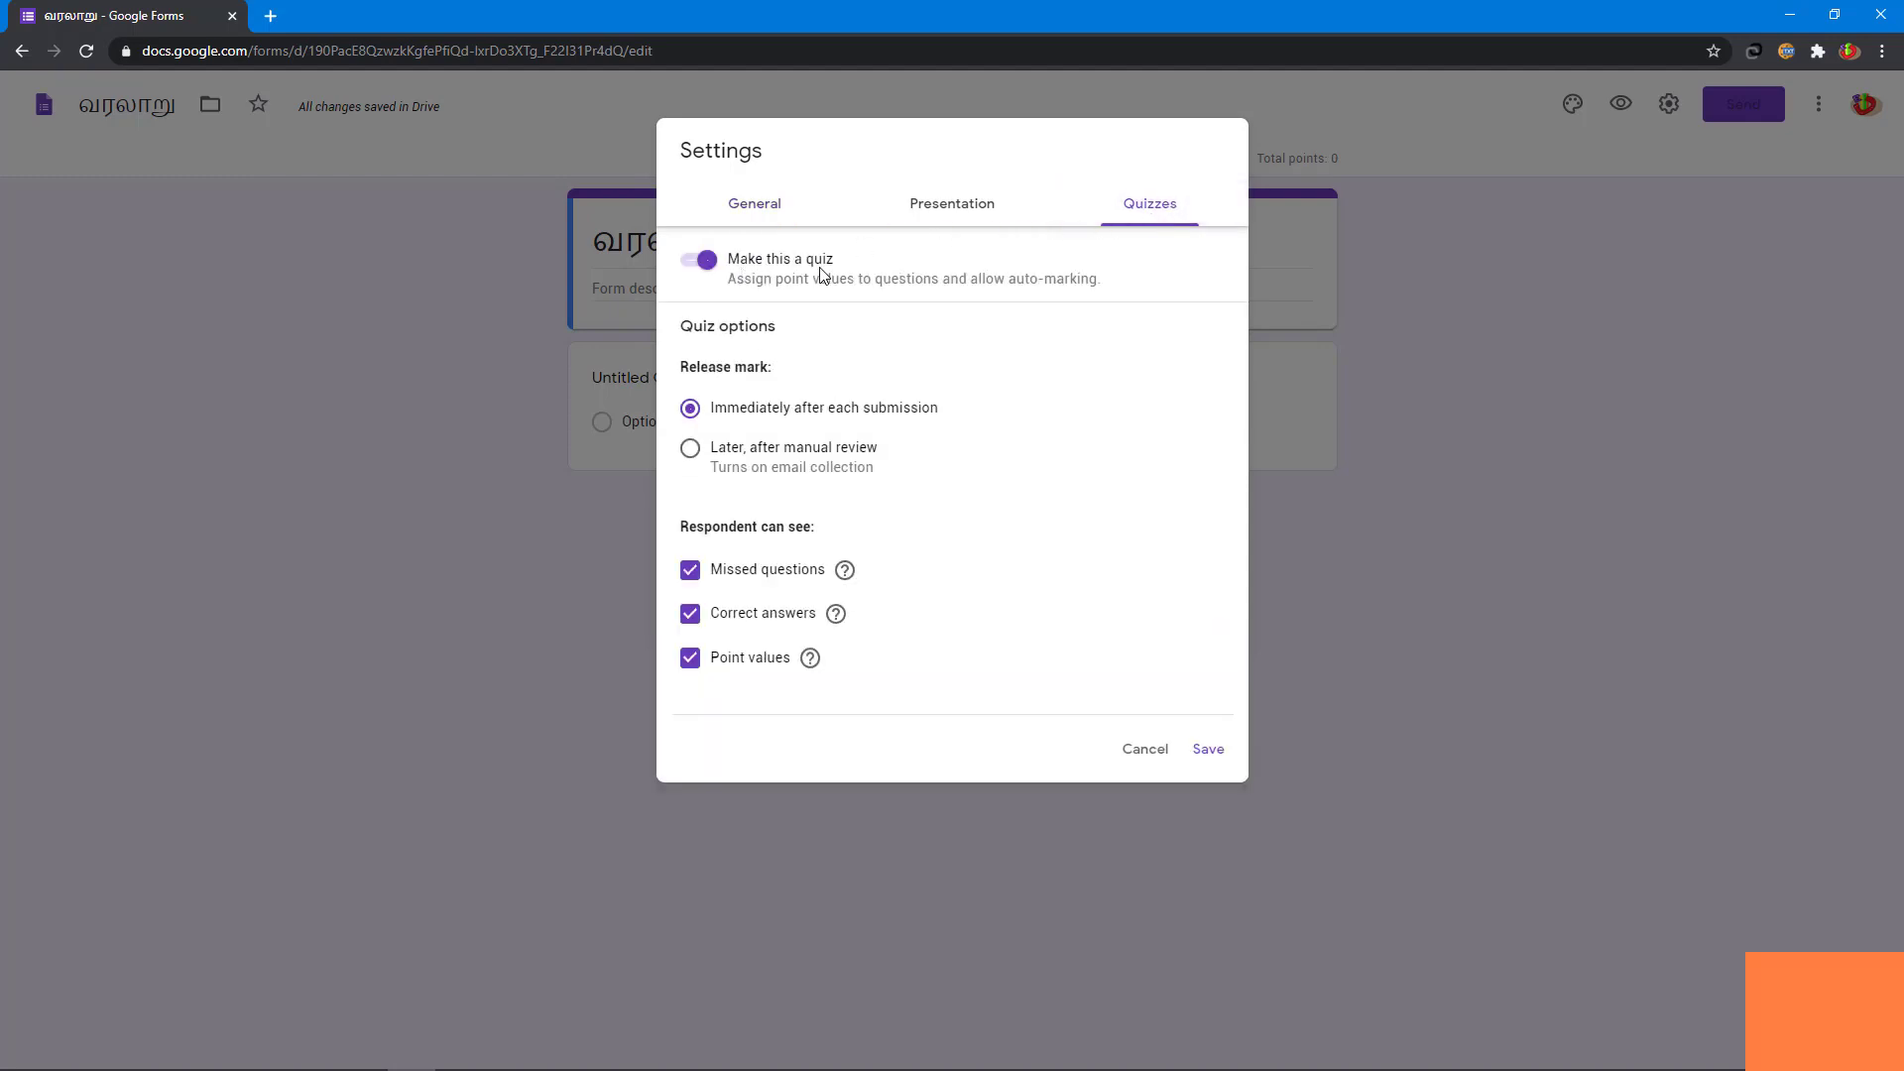
left_click(698, 264)
left_click(706, 266)
left_click(704, 263)
left_click(699, 264)
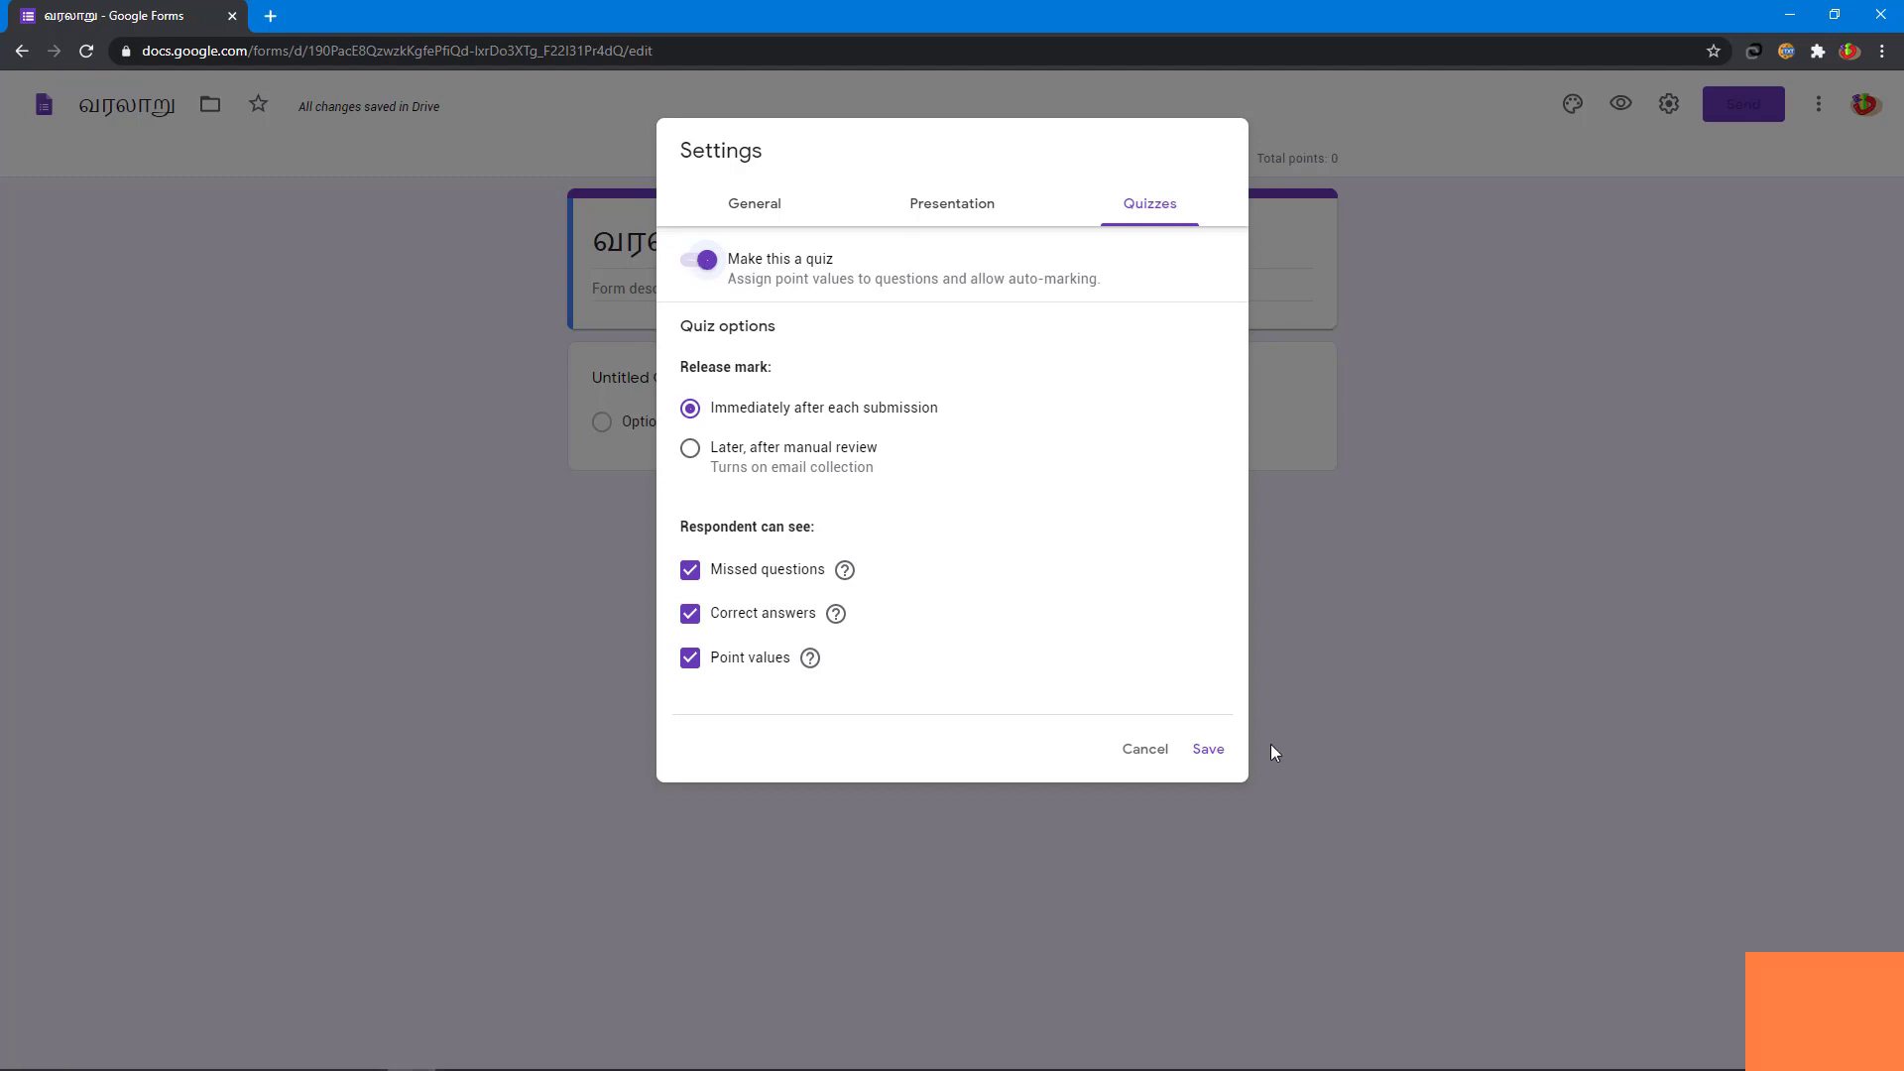
left_click(1208, 750)
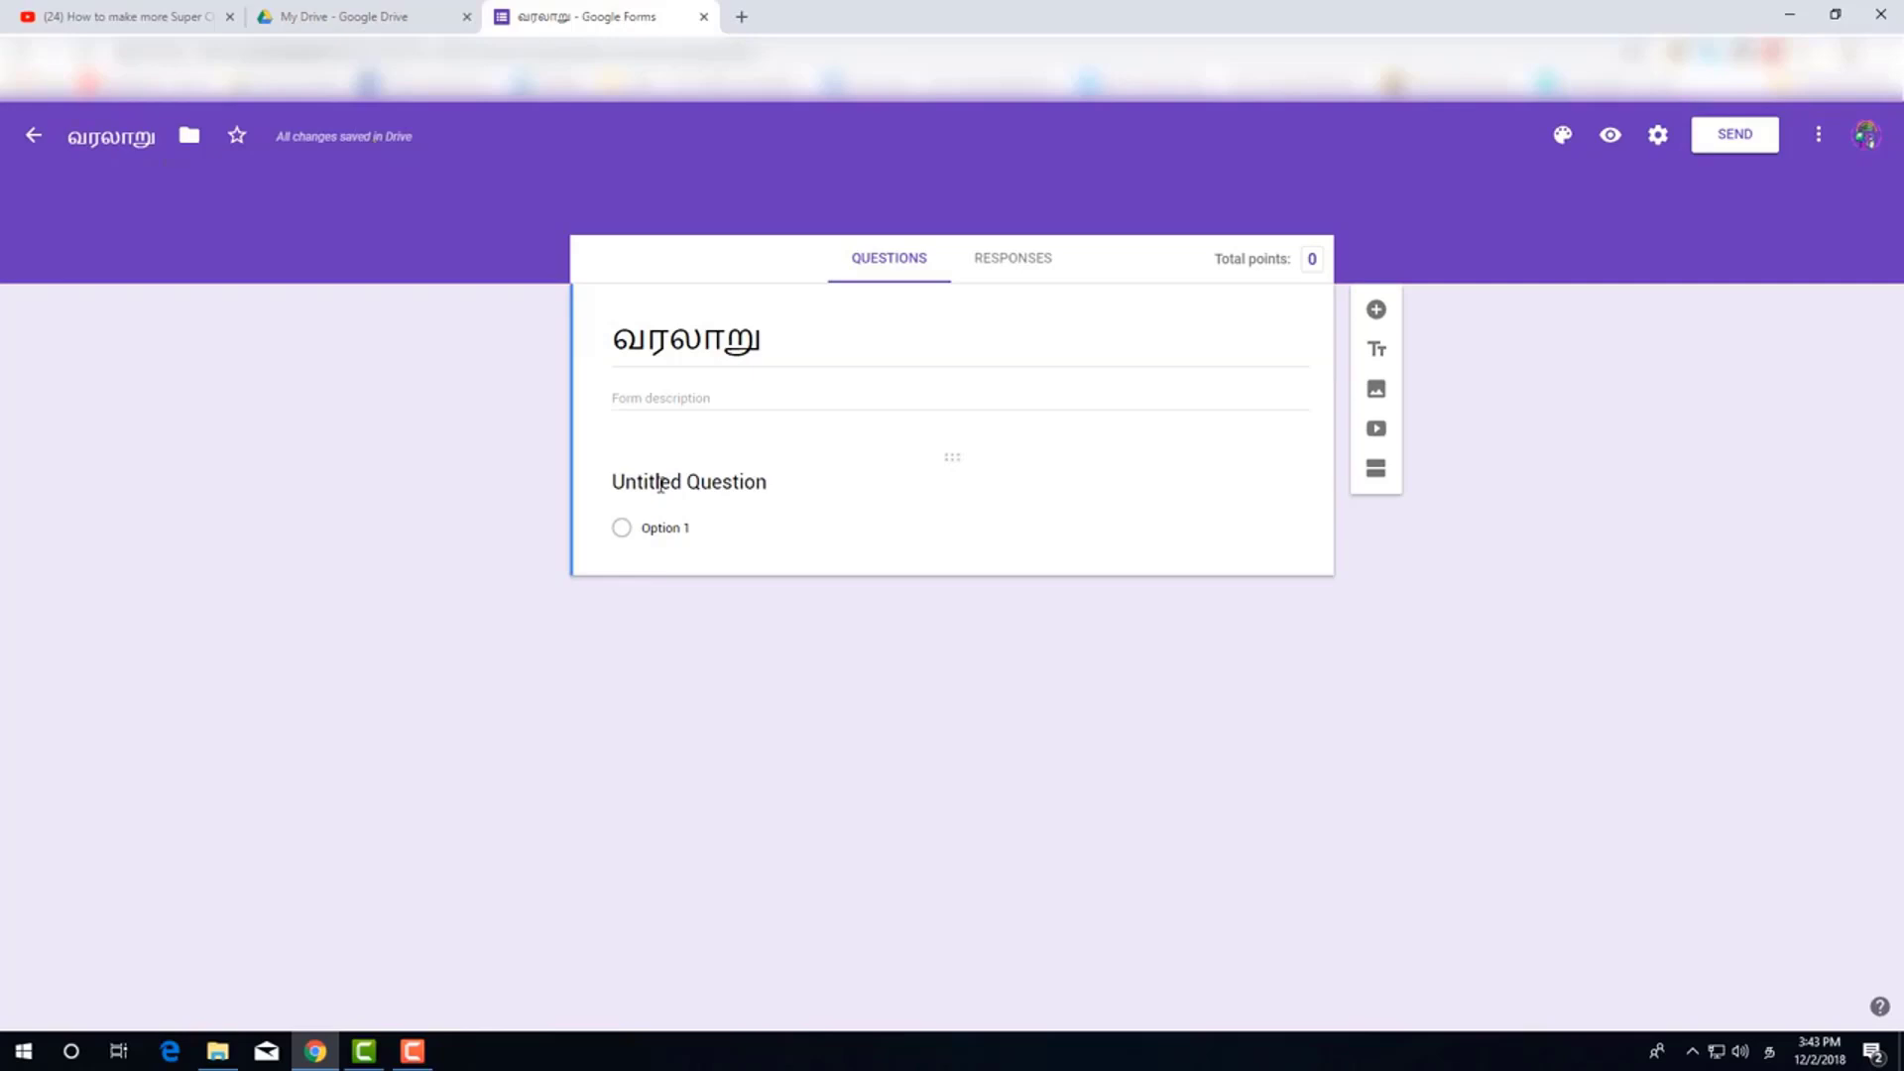
Replace the untitled question's text with "இந்தியா எப்போது சுதந்திரம் அடைந்தது"
left_click(661, 485)
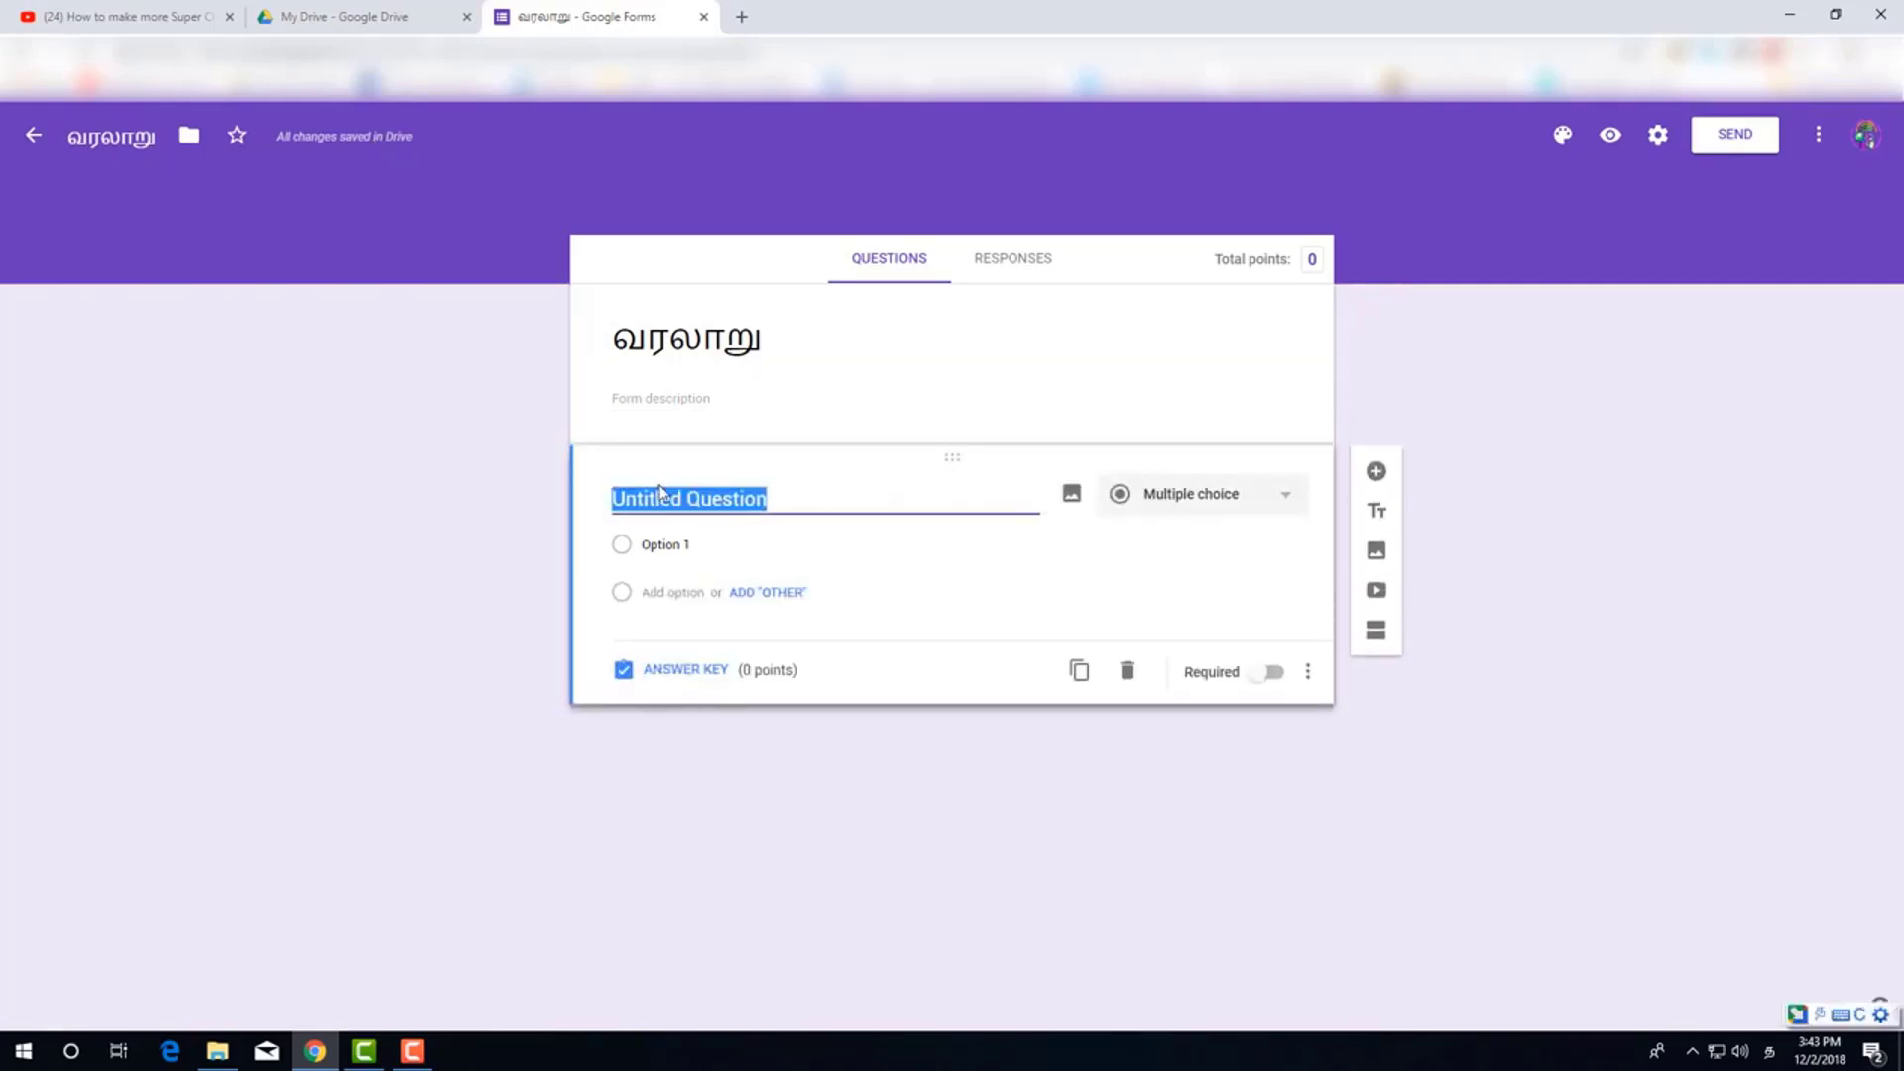
type("india e")
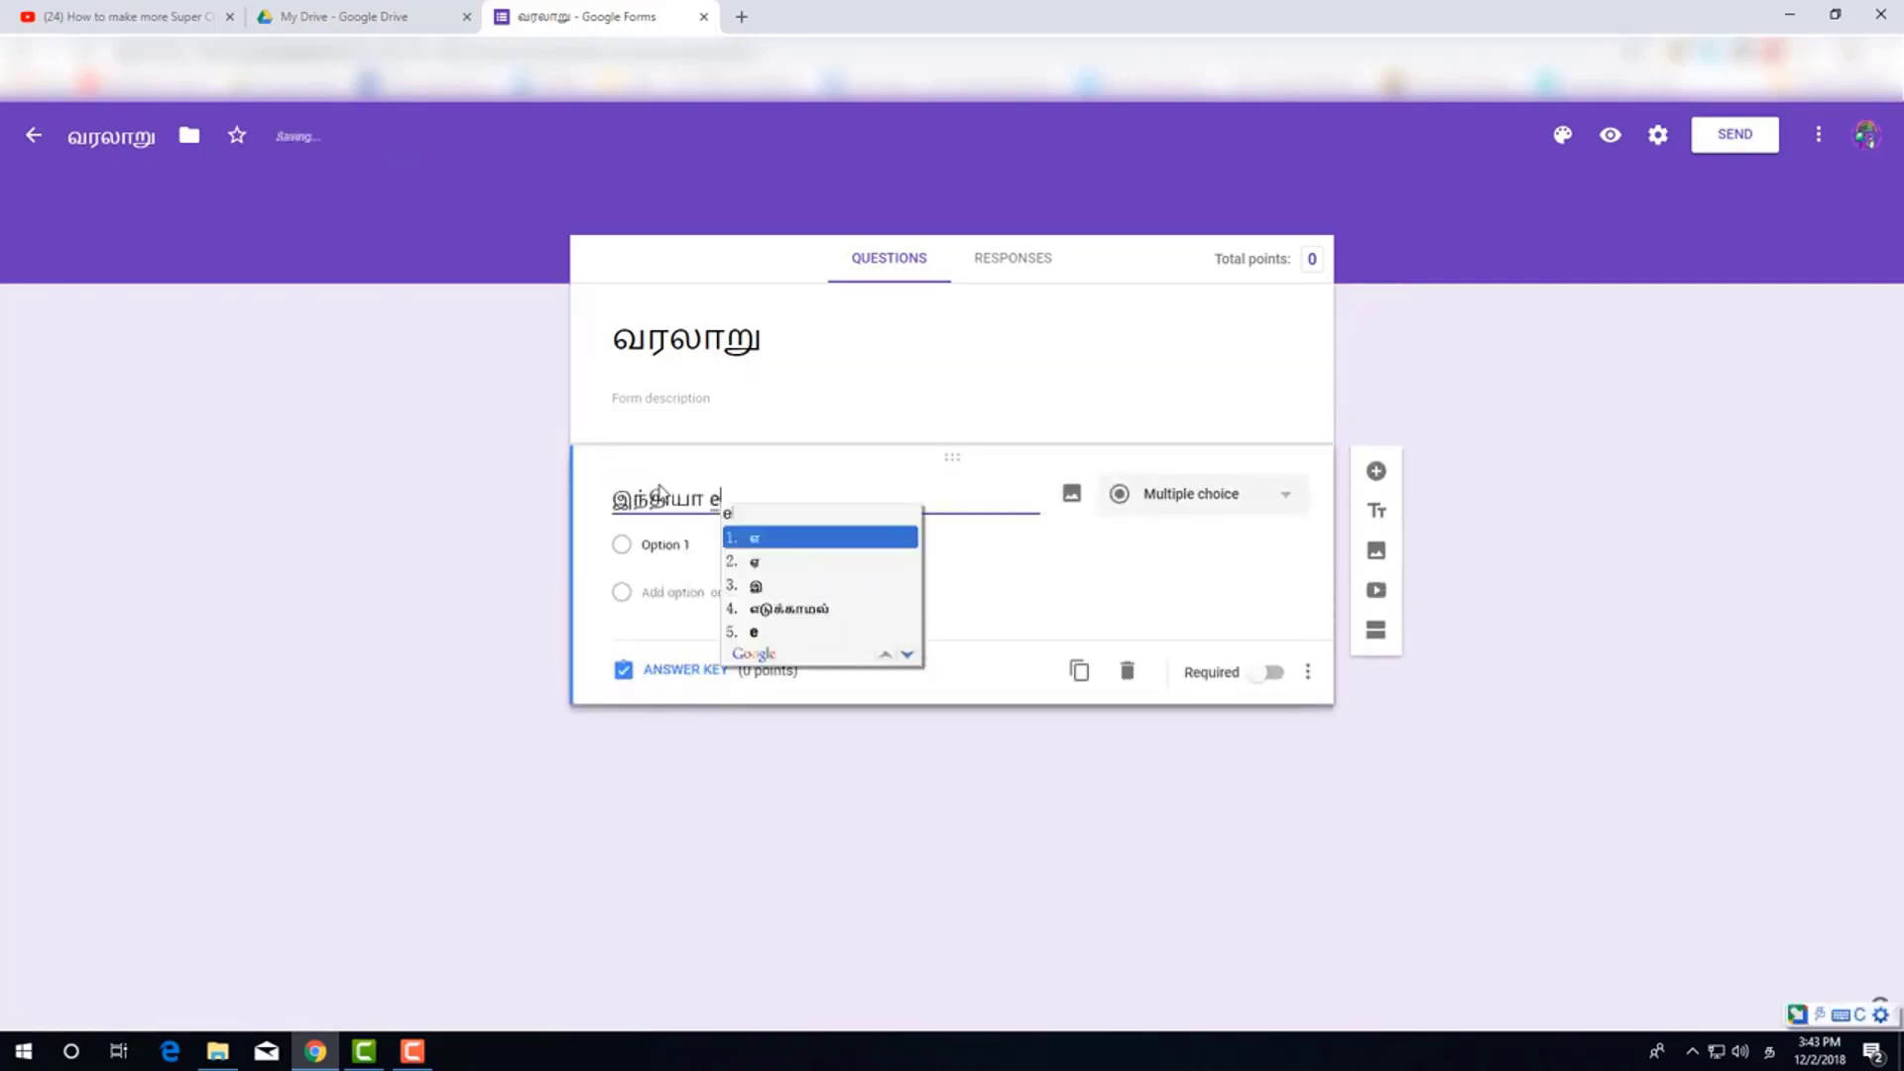
type("ppothu suthanthiram adainthathu")
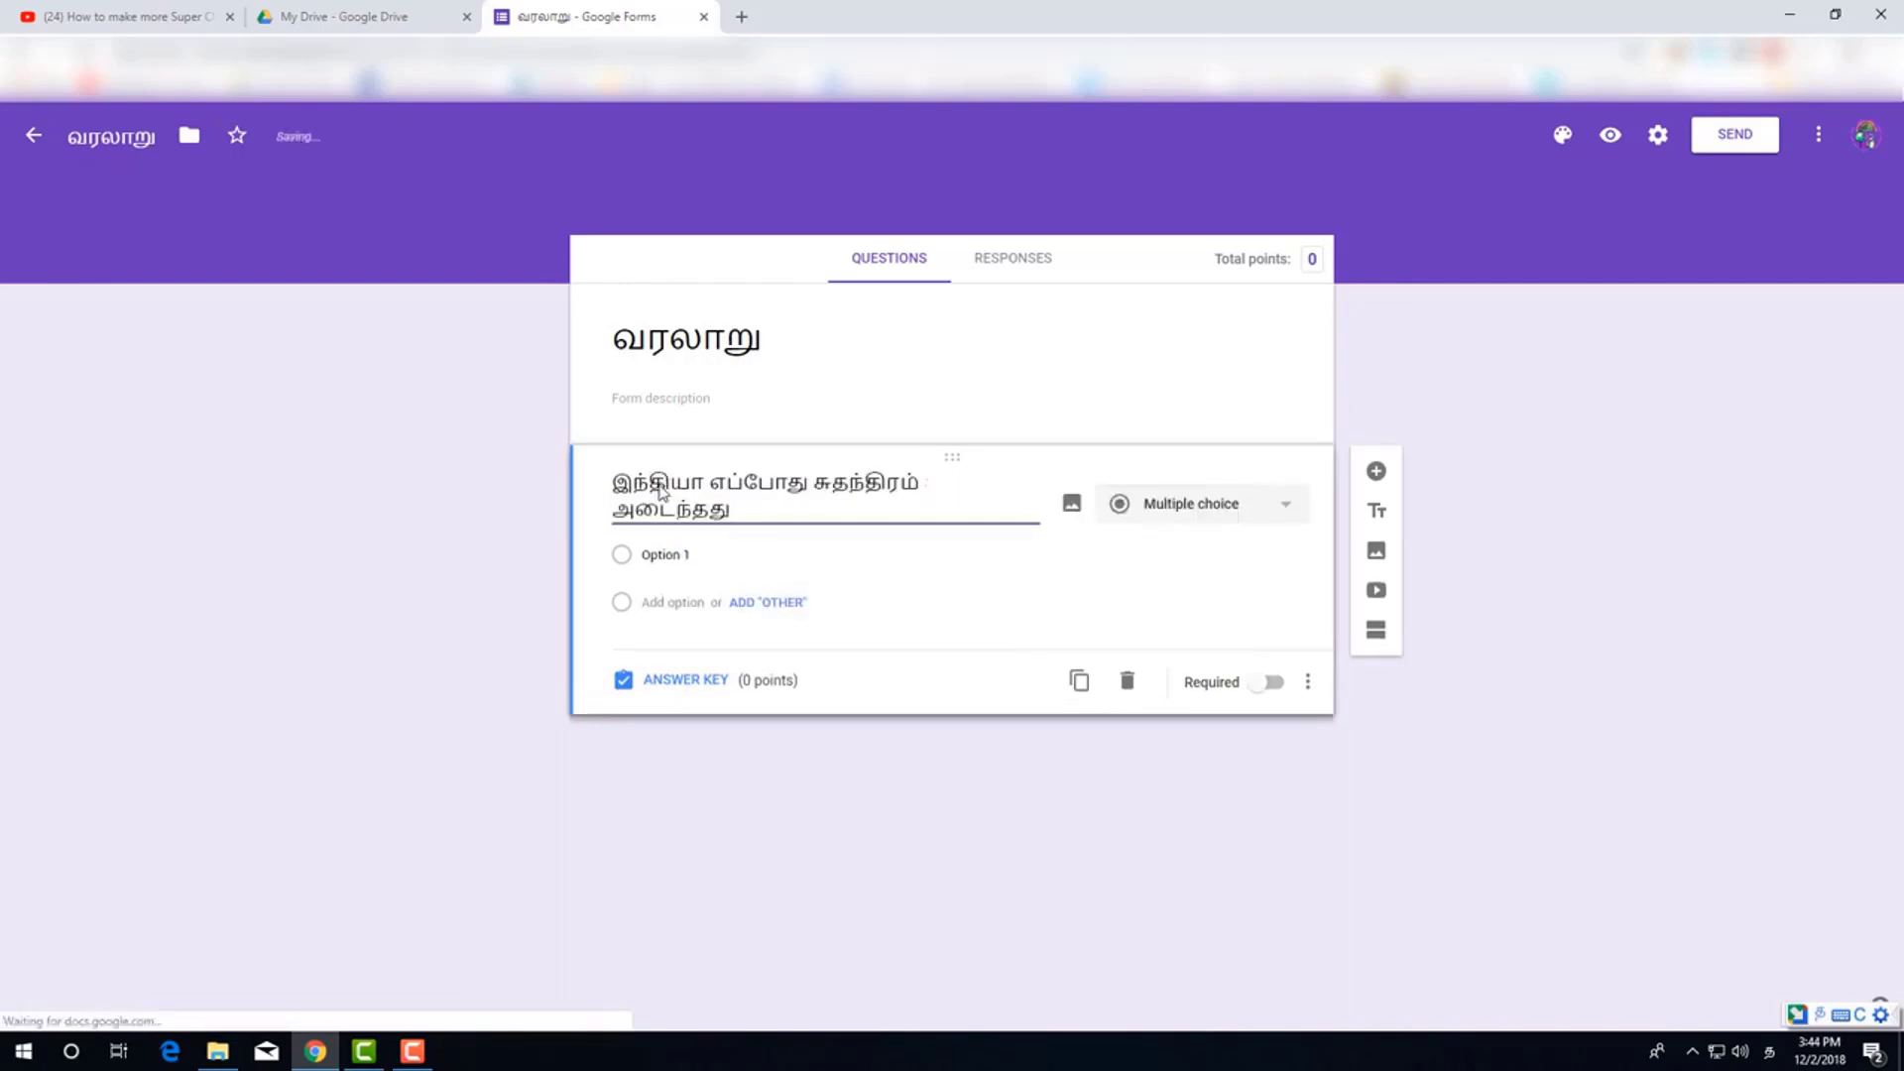
left_click(687, 555)
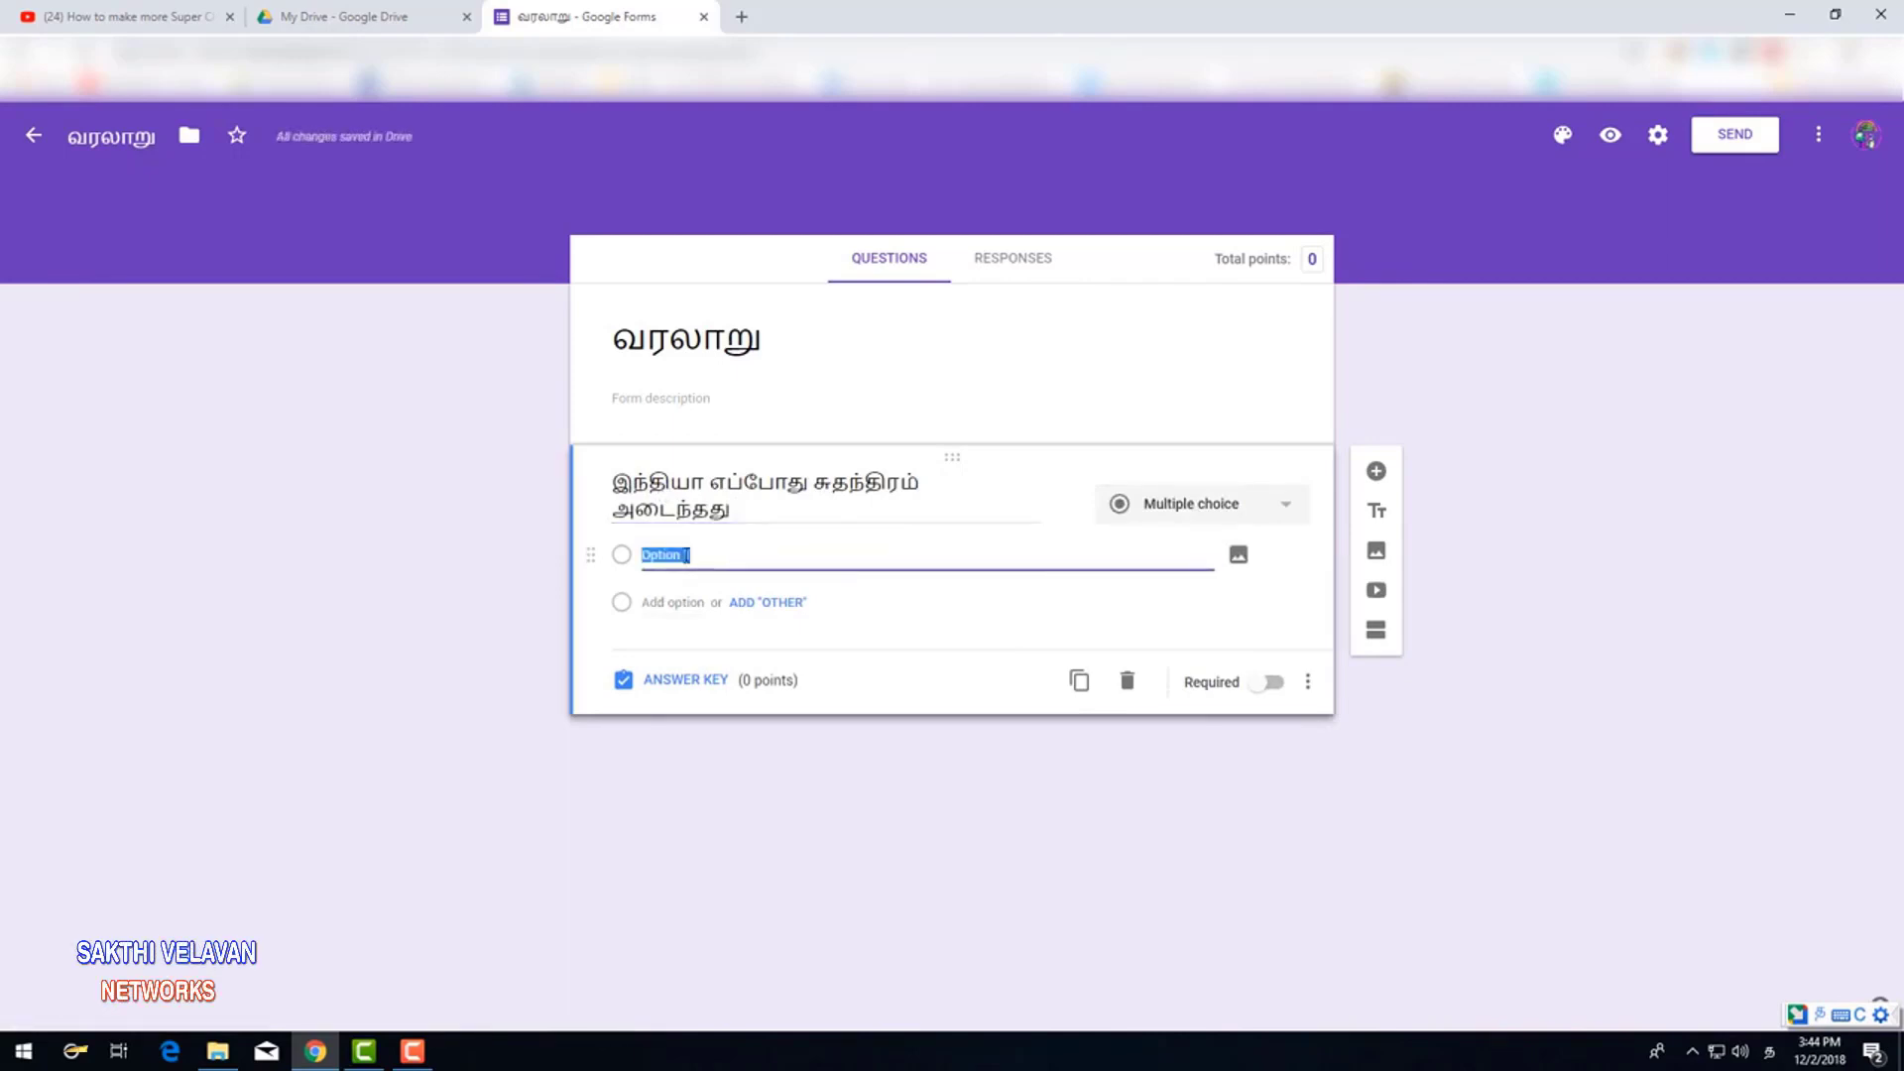
type("aakas")
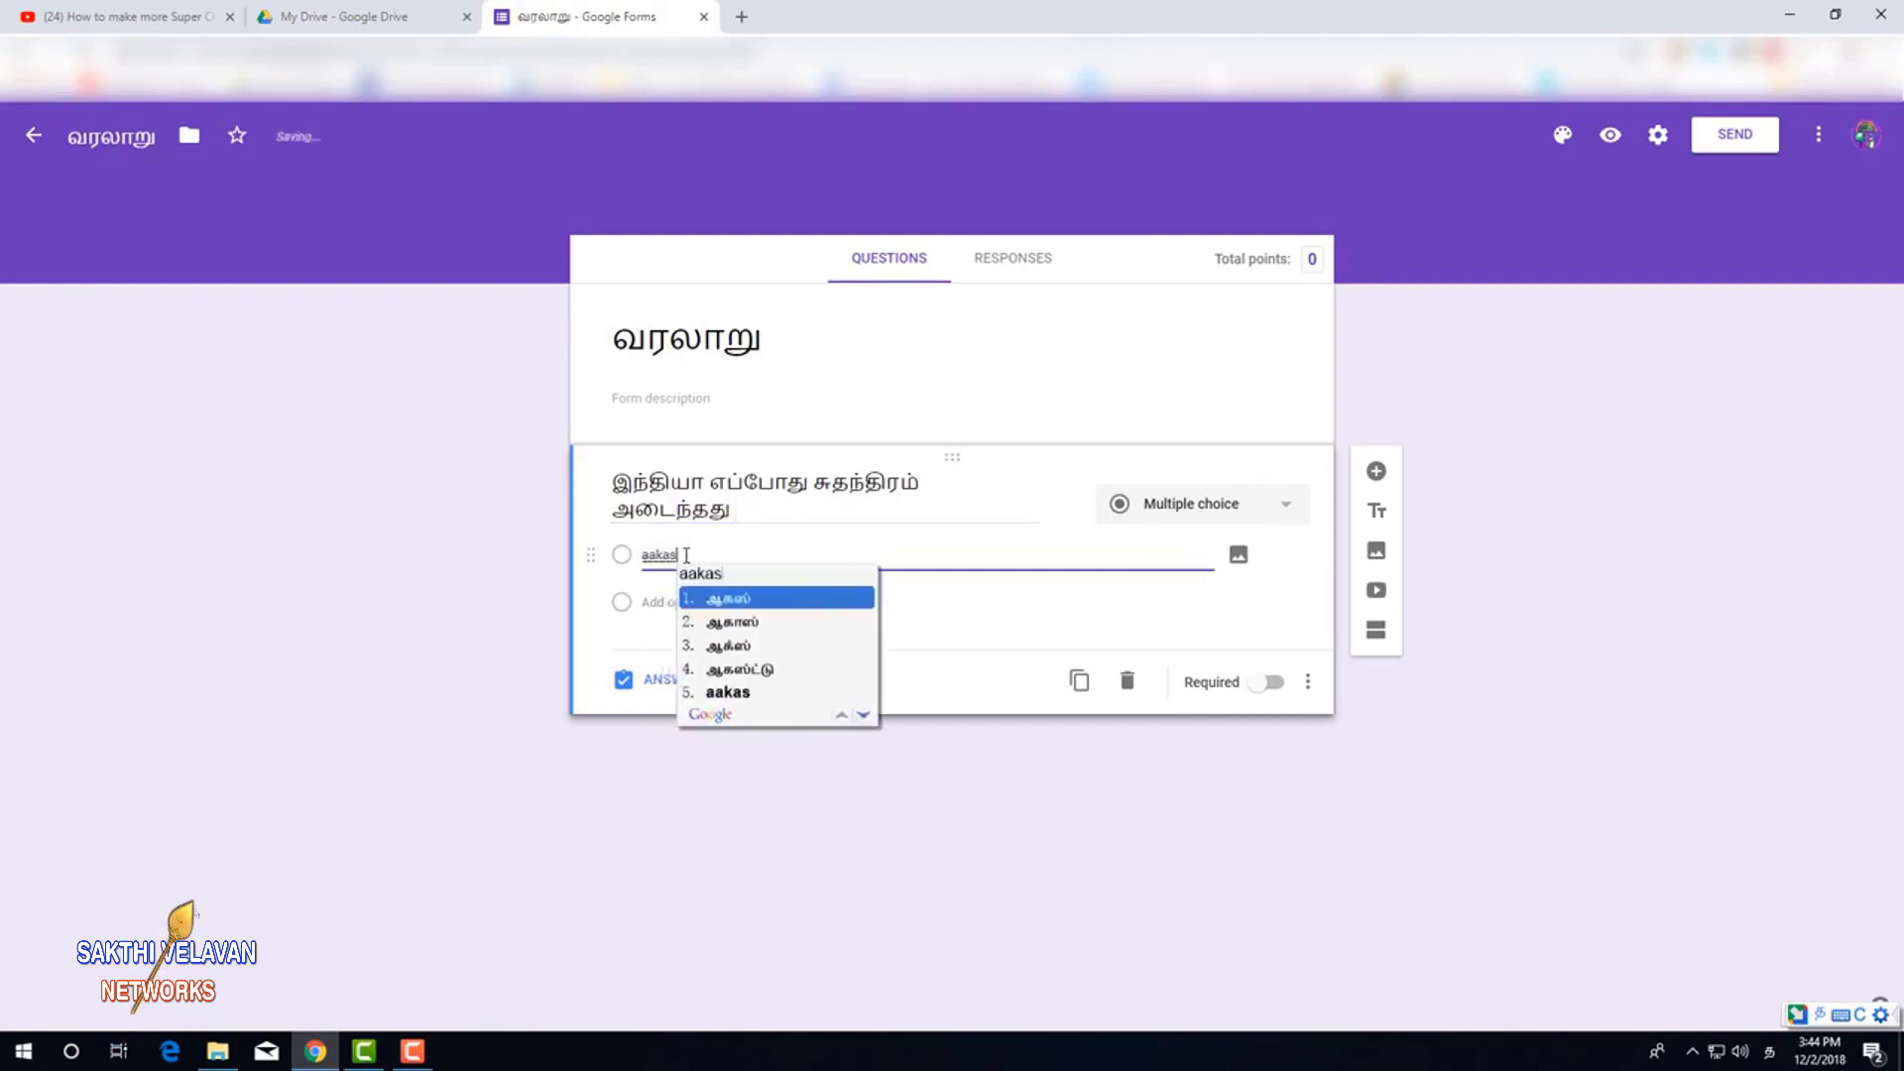
key("BackSpace")
key("BackSpace")
key("BackSpace")
key("BackSpace")
key("BackSpace")
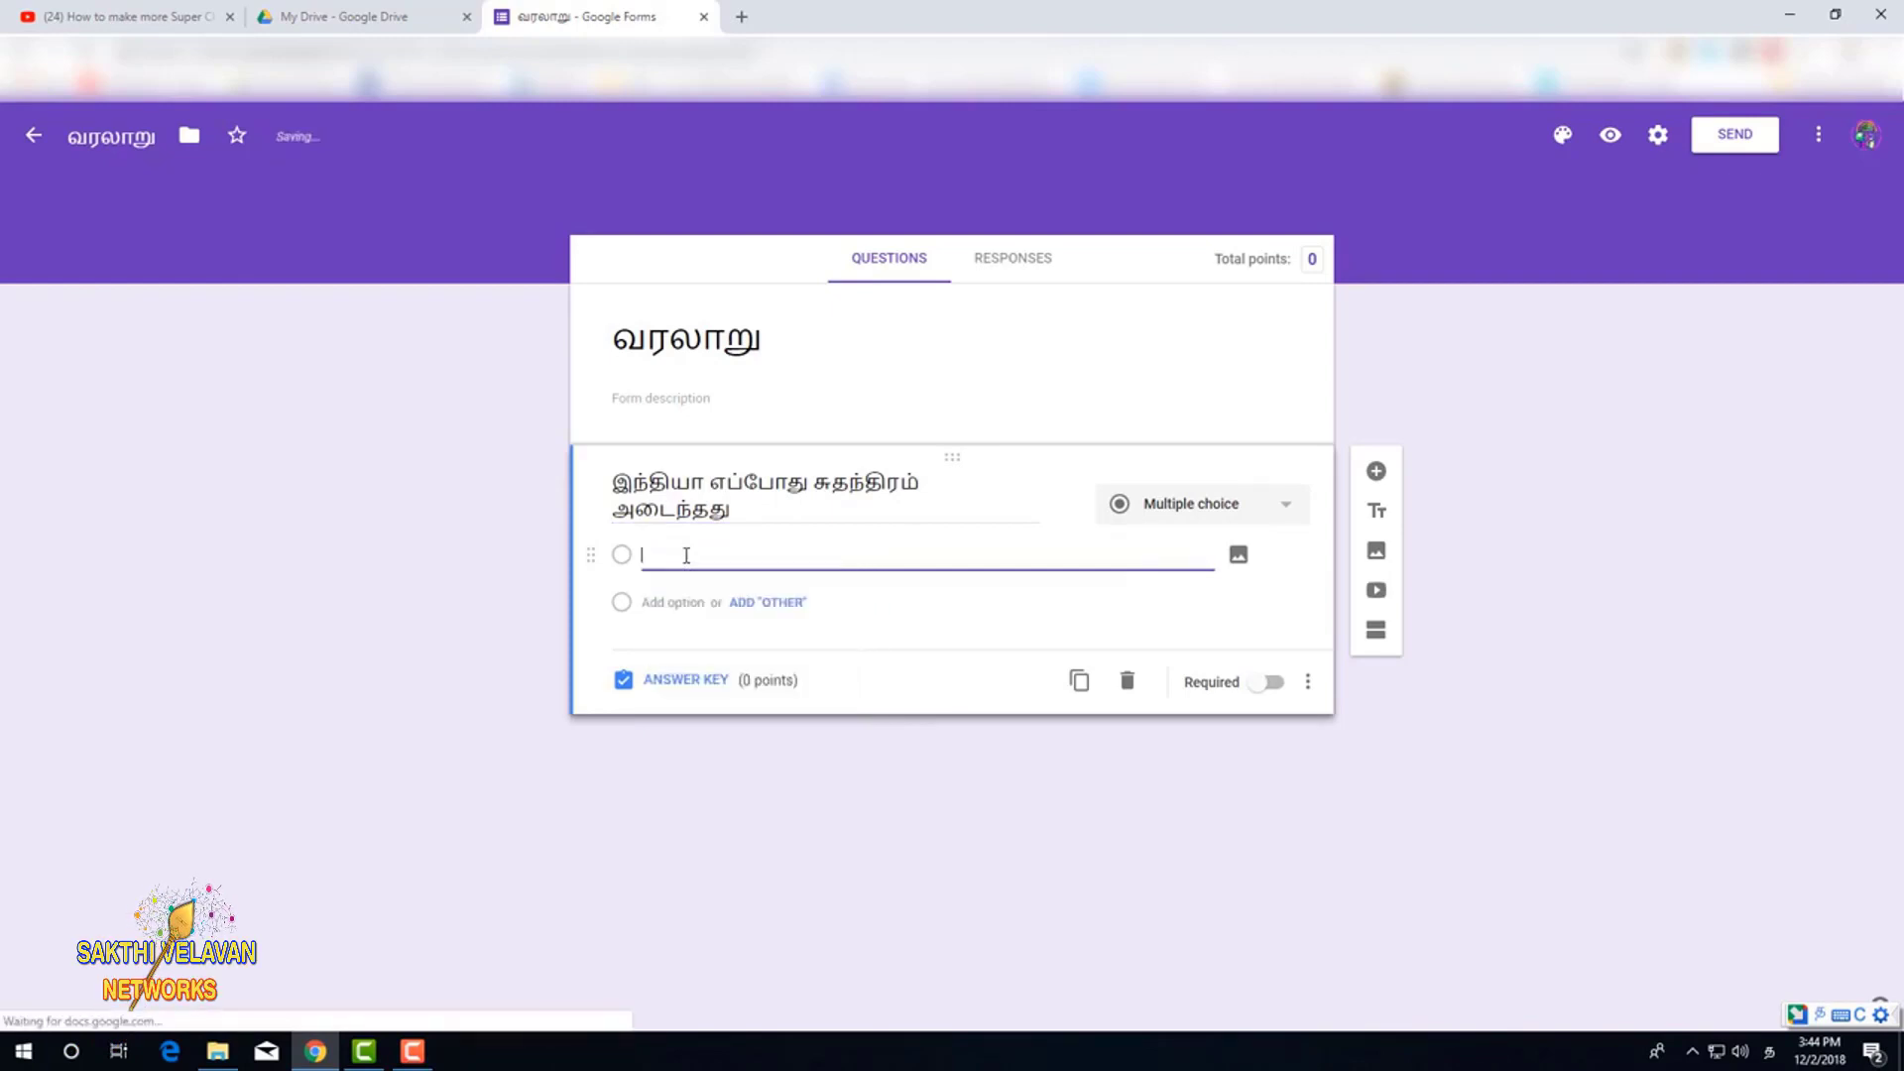
Enter "டிசம்பர் 10" as the first answer option of the question
type("dece")
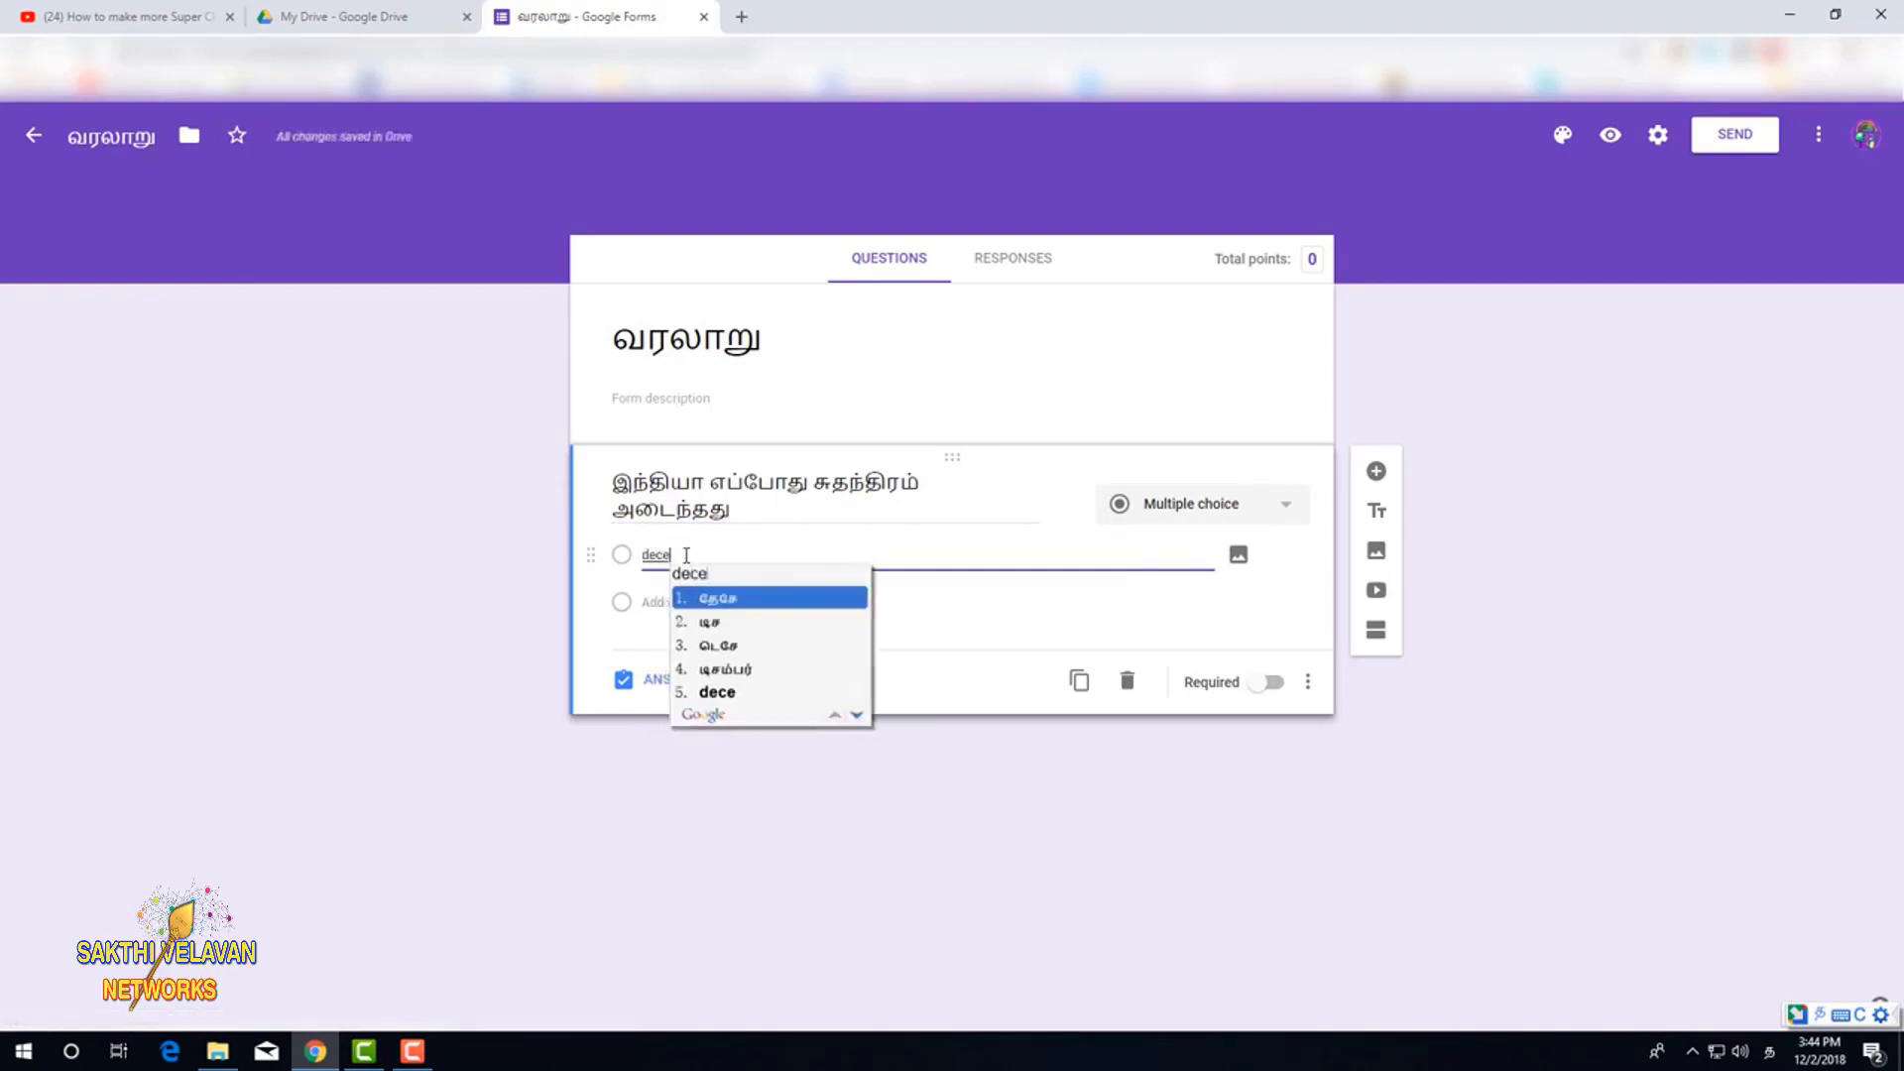
type("mber")
key("Return")
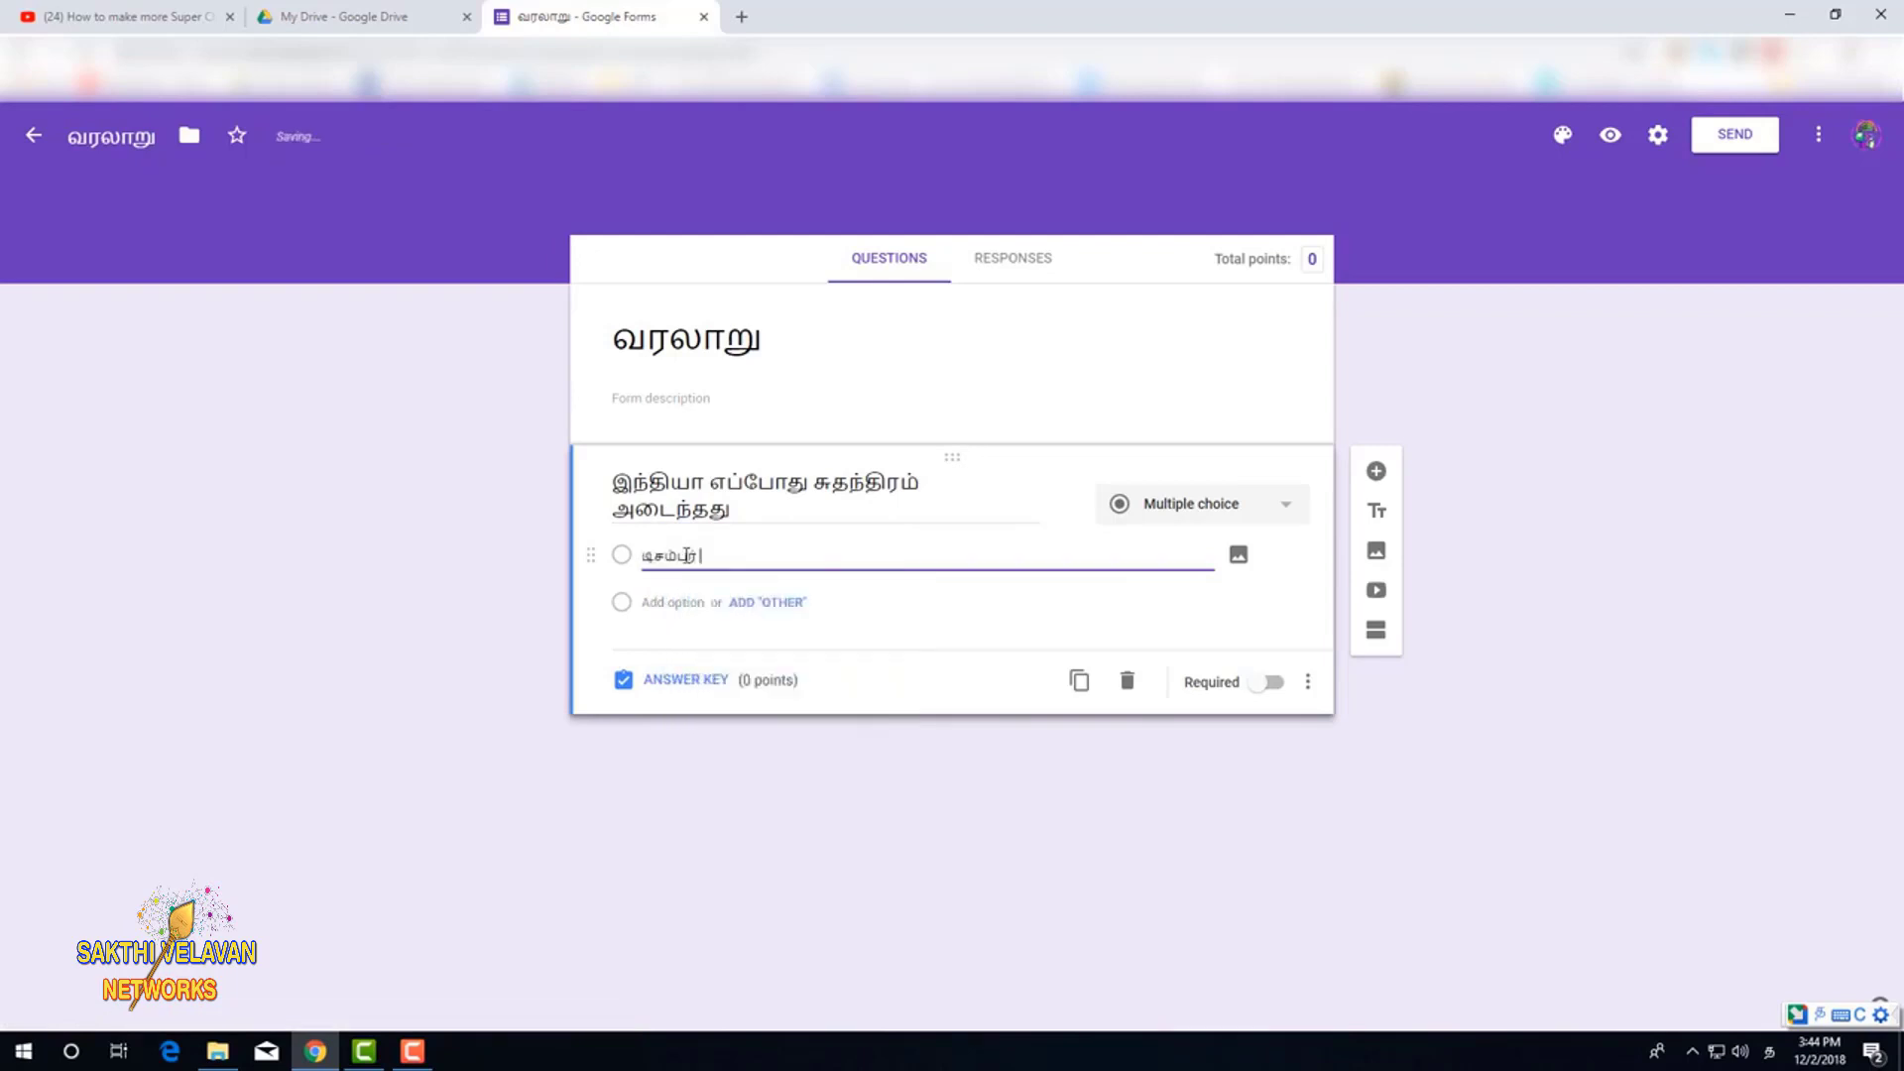
type("10")
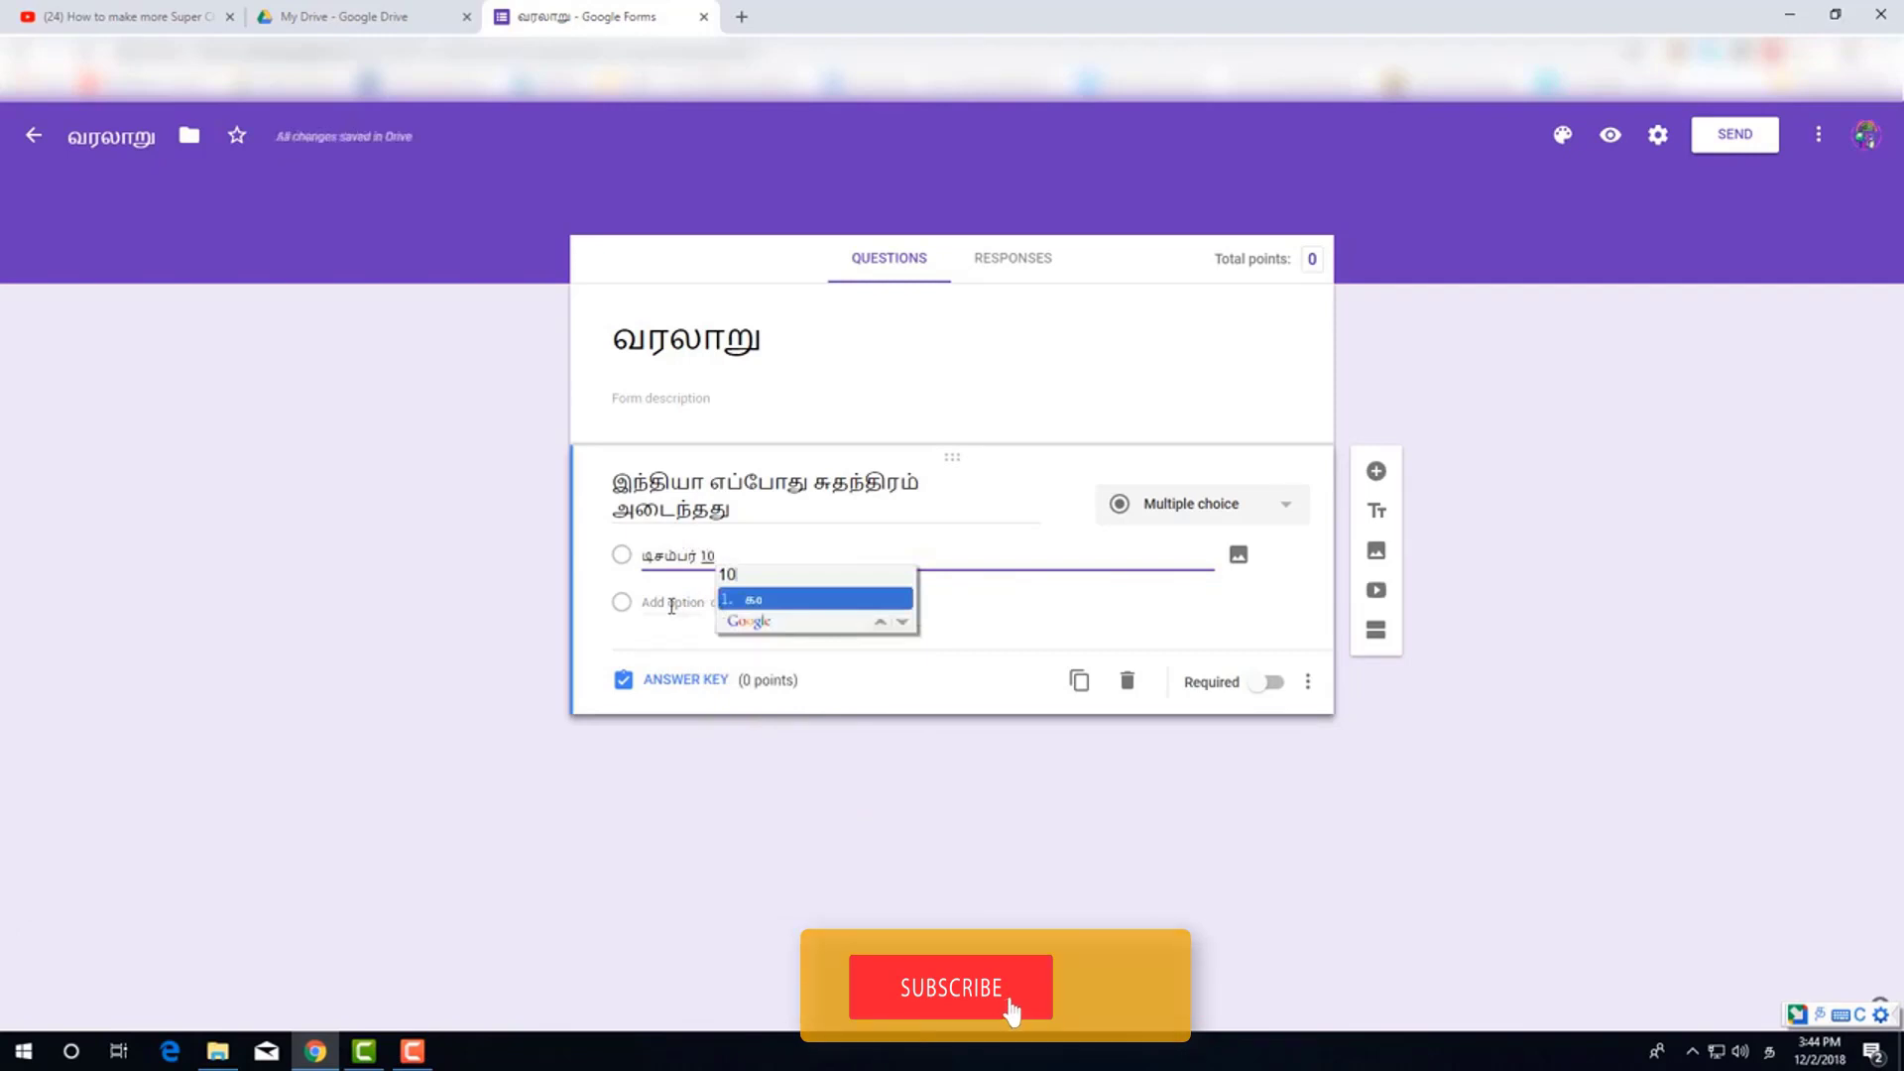
Add "டிசம்பர் 26" and "ஆகஸ்ட்டு 15" as the second and third answer options
left_click(672, 606)
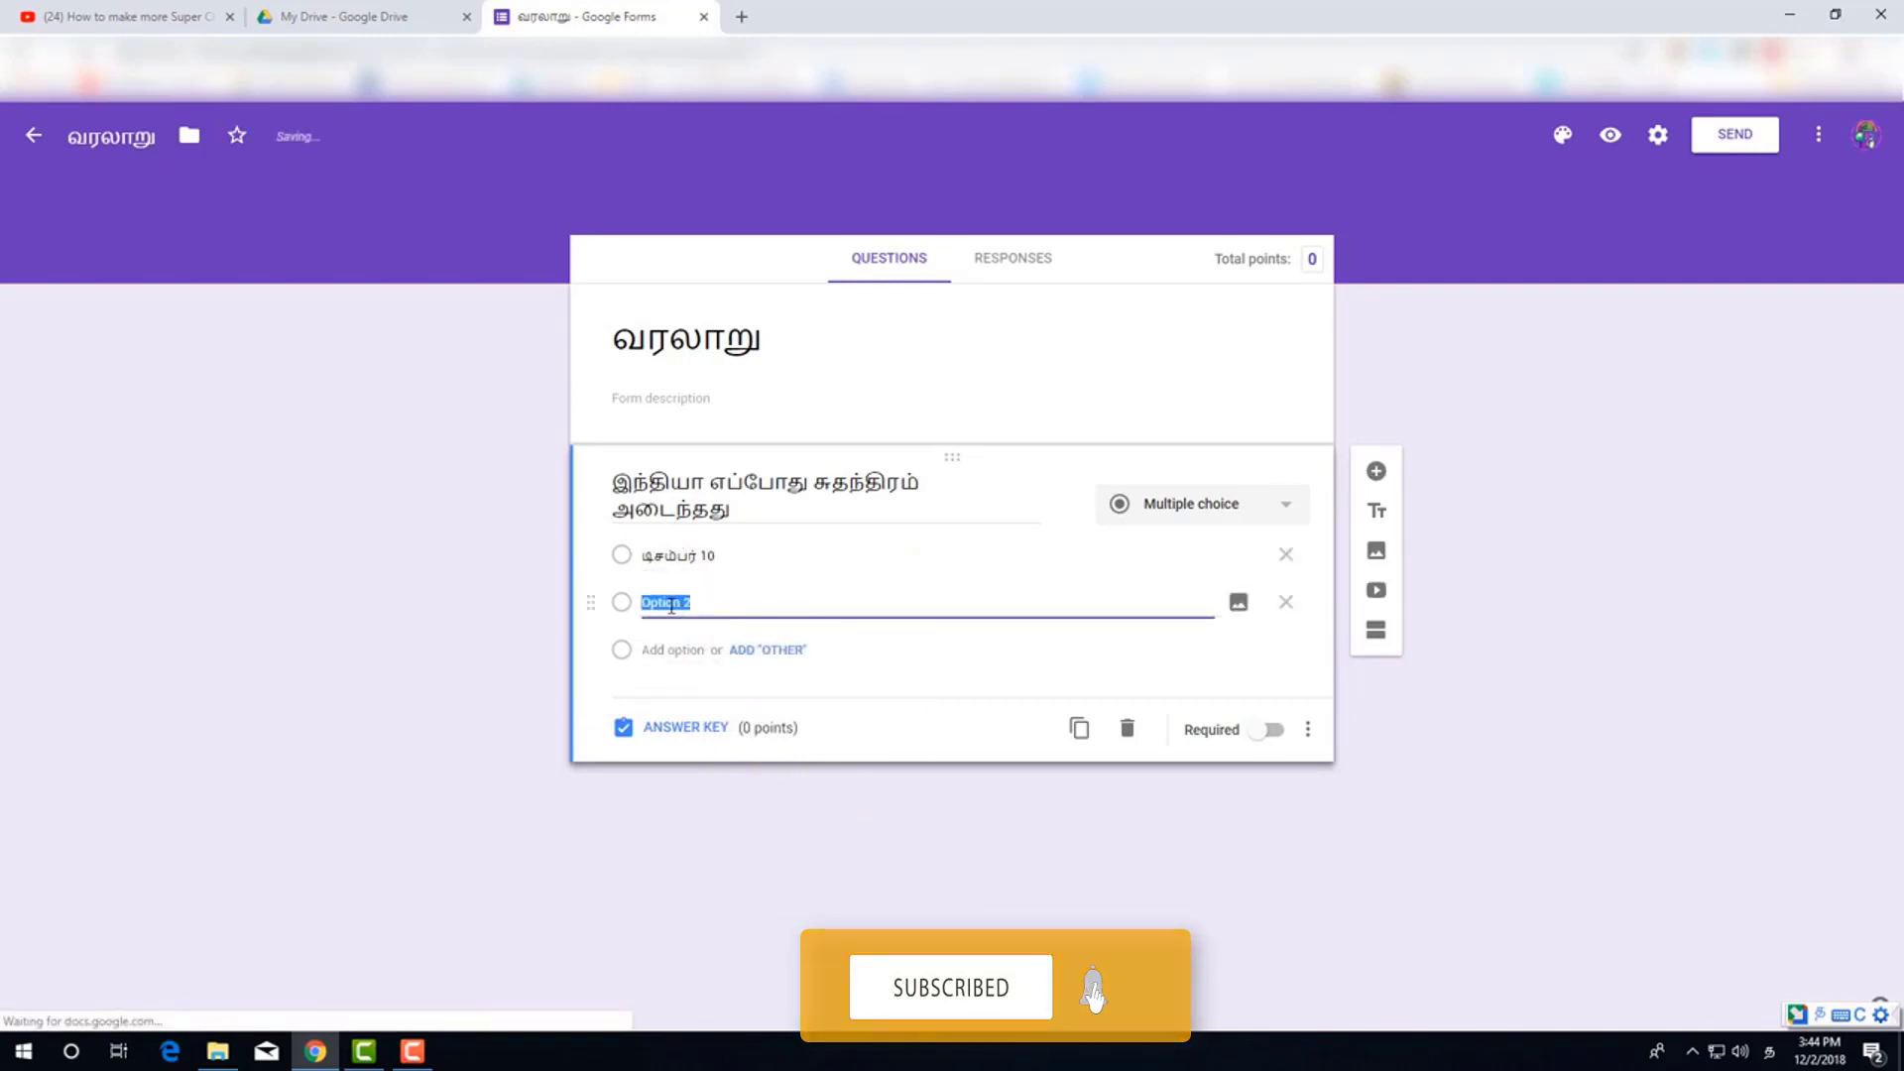
type("டிசம்பர் 26")
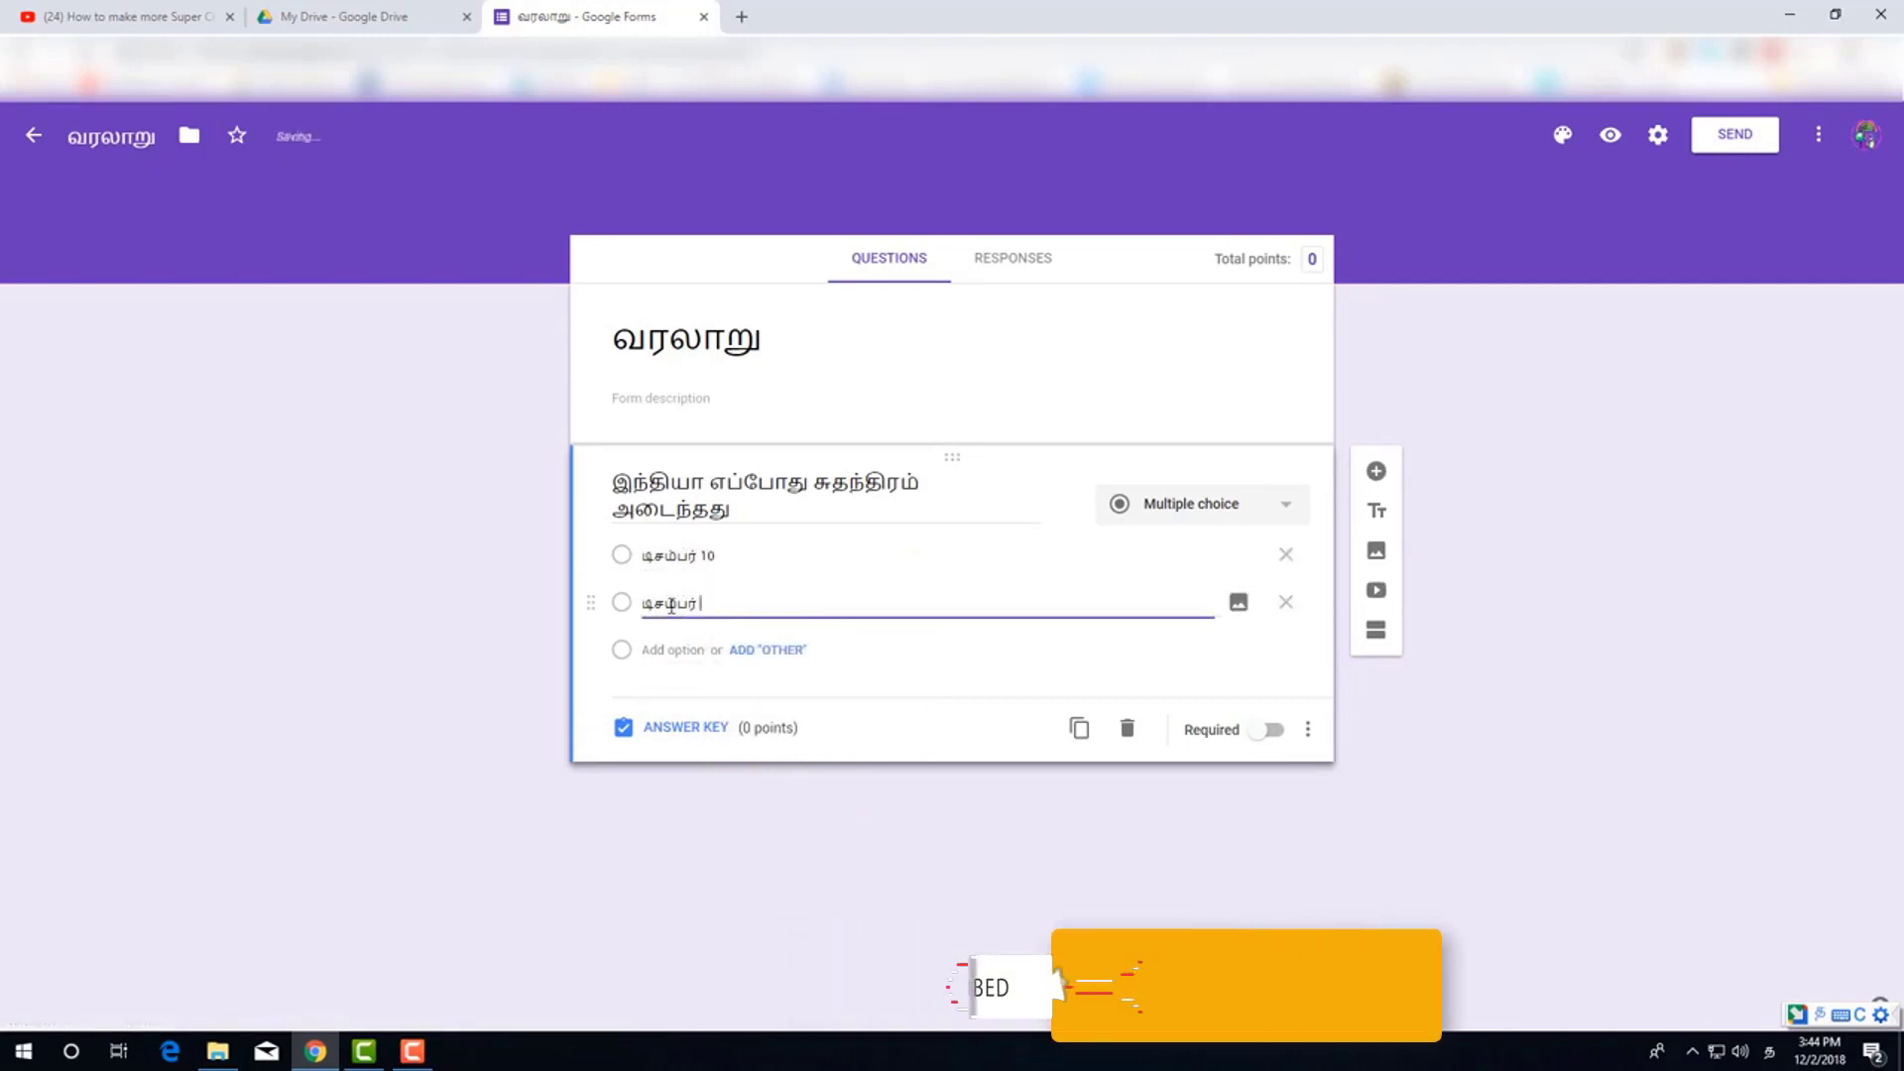
left_click(670, 652)
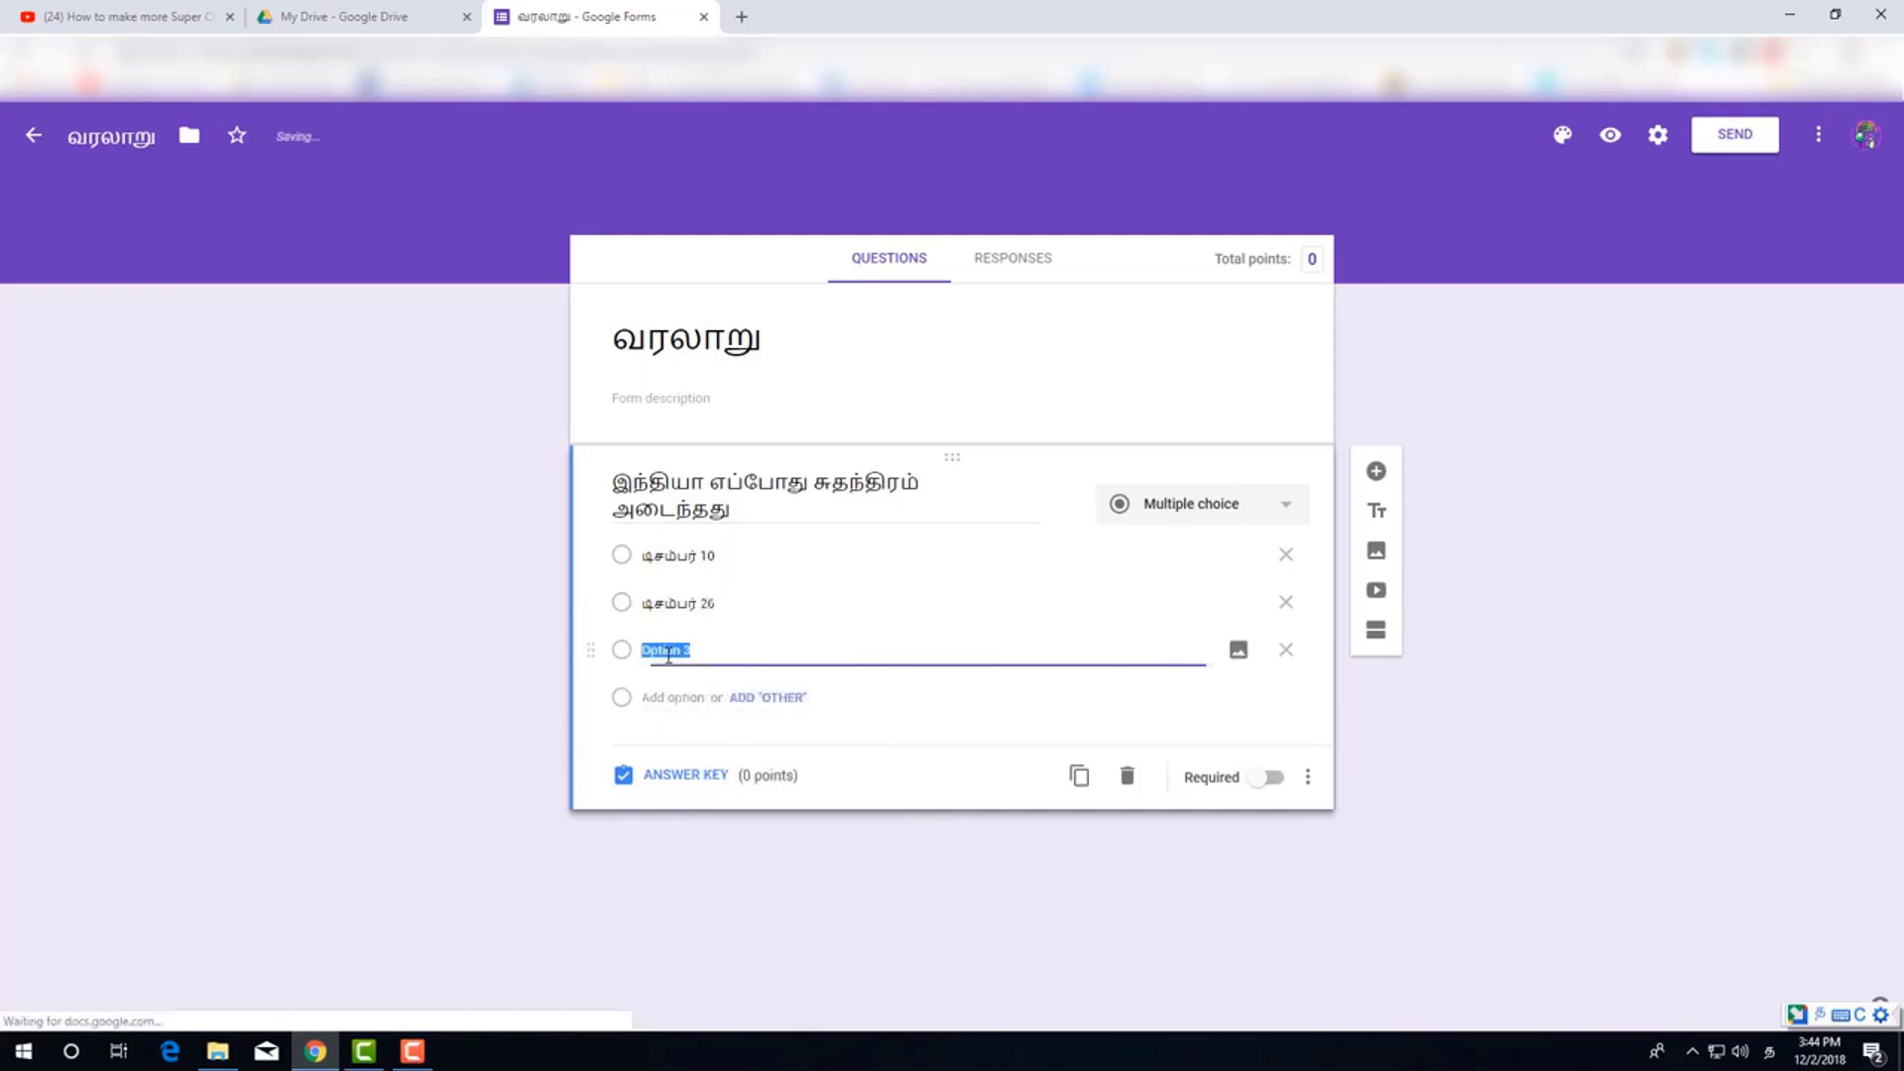
type("அ")
type("ஆகஸ்ட்டு")
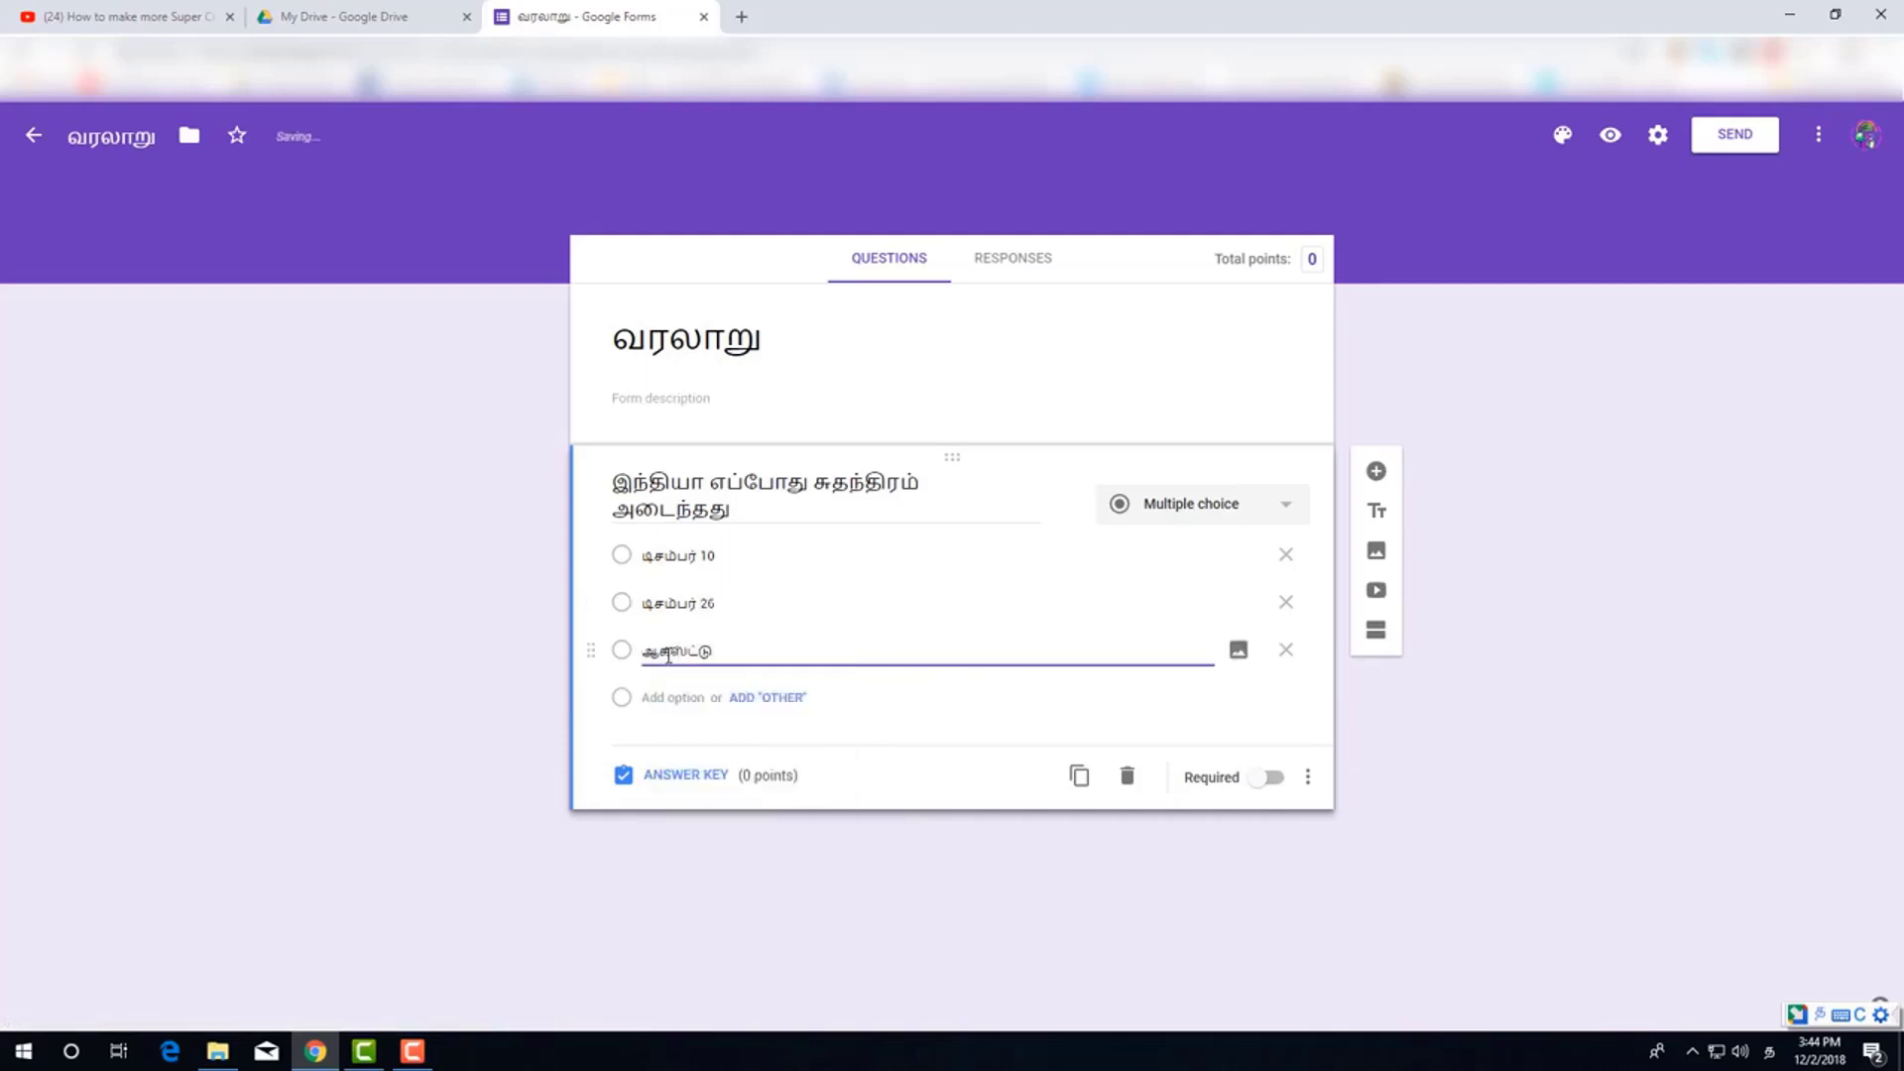
type(" 15")
Add "ஜனவரி 26" as the fourth answer option of the question
left_click(679, 698)
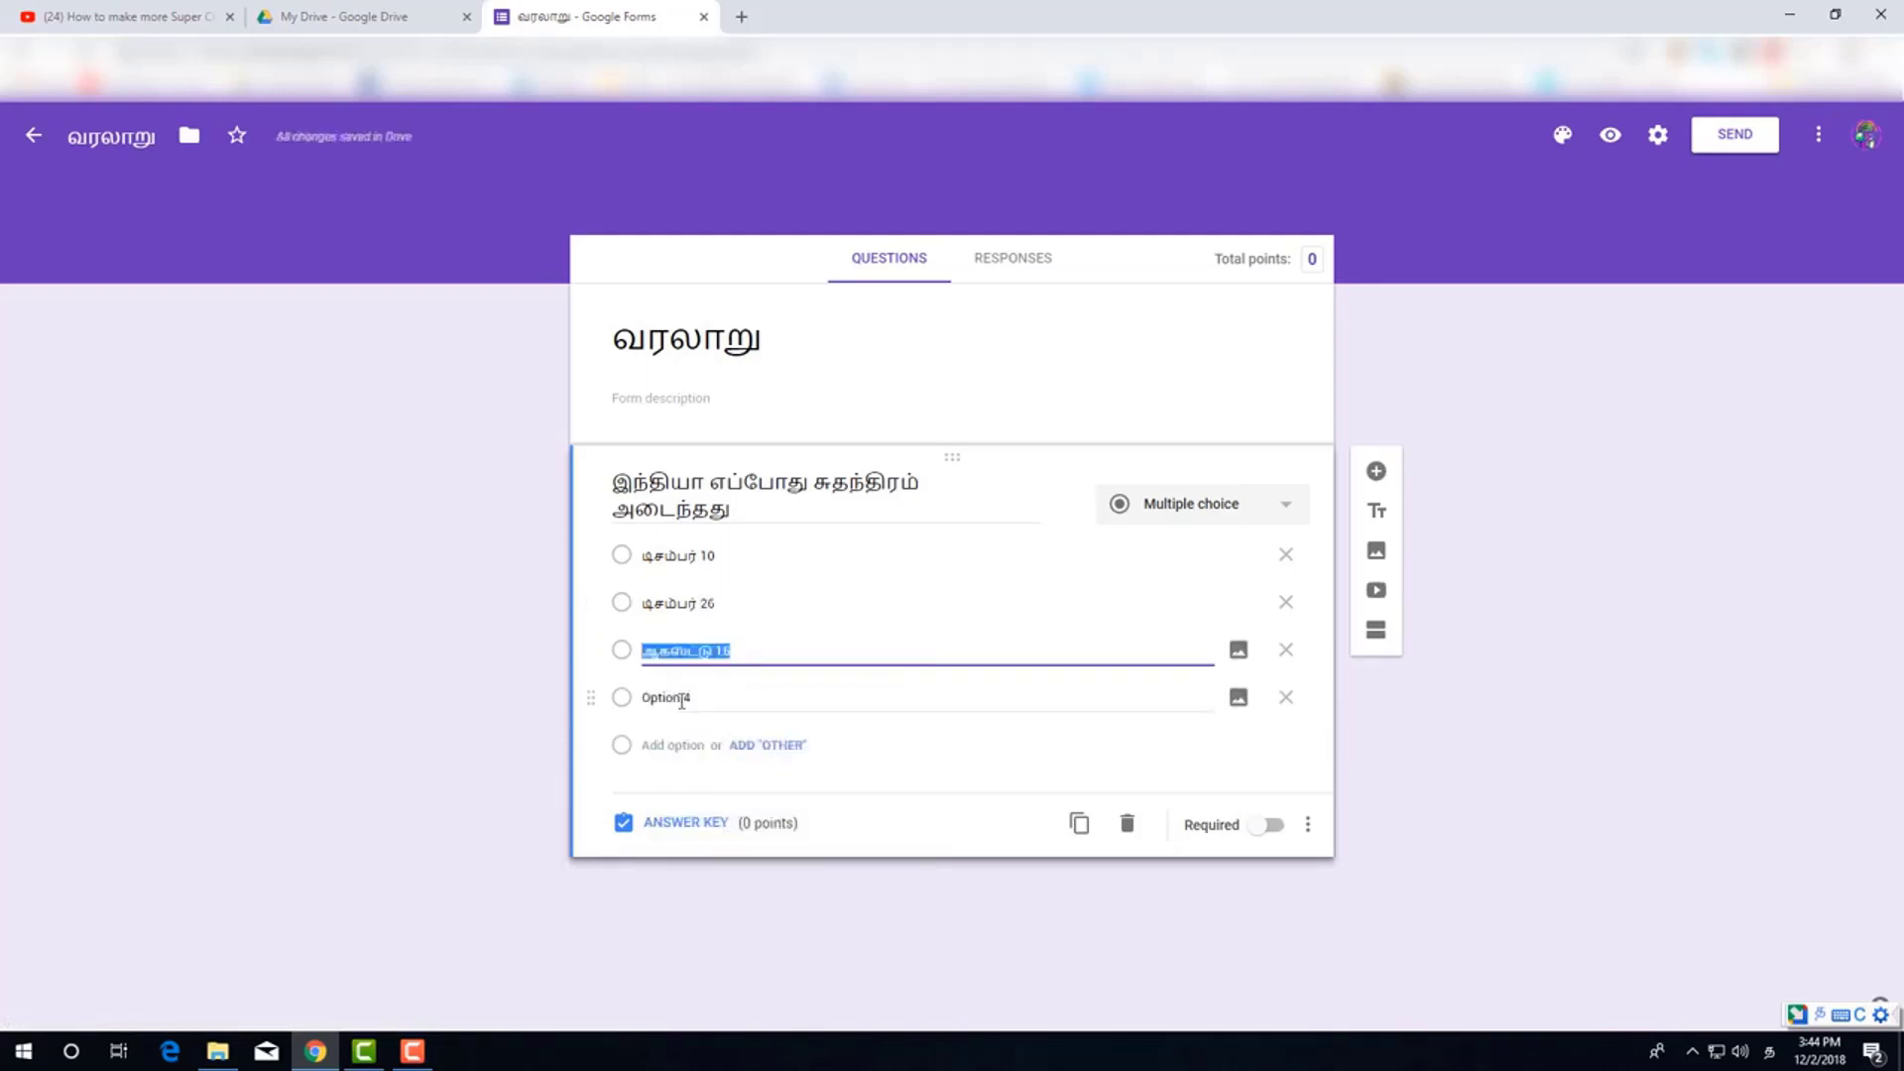
type("january")
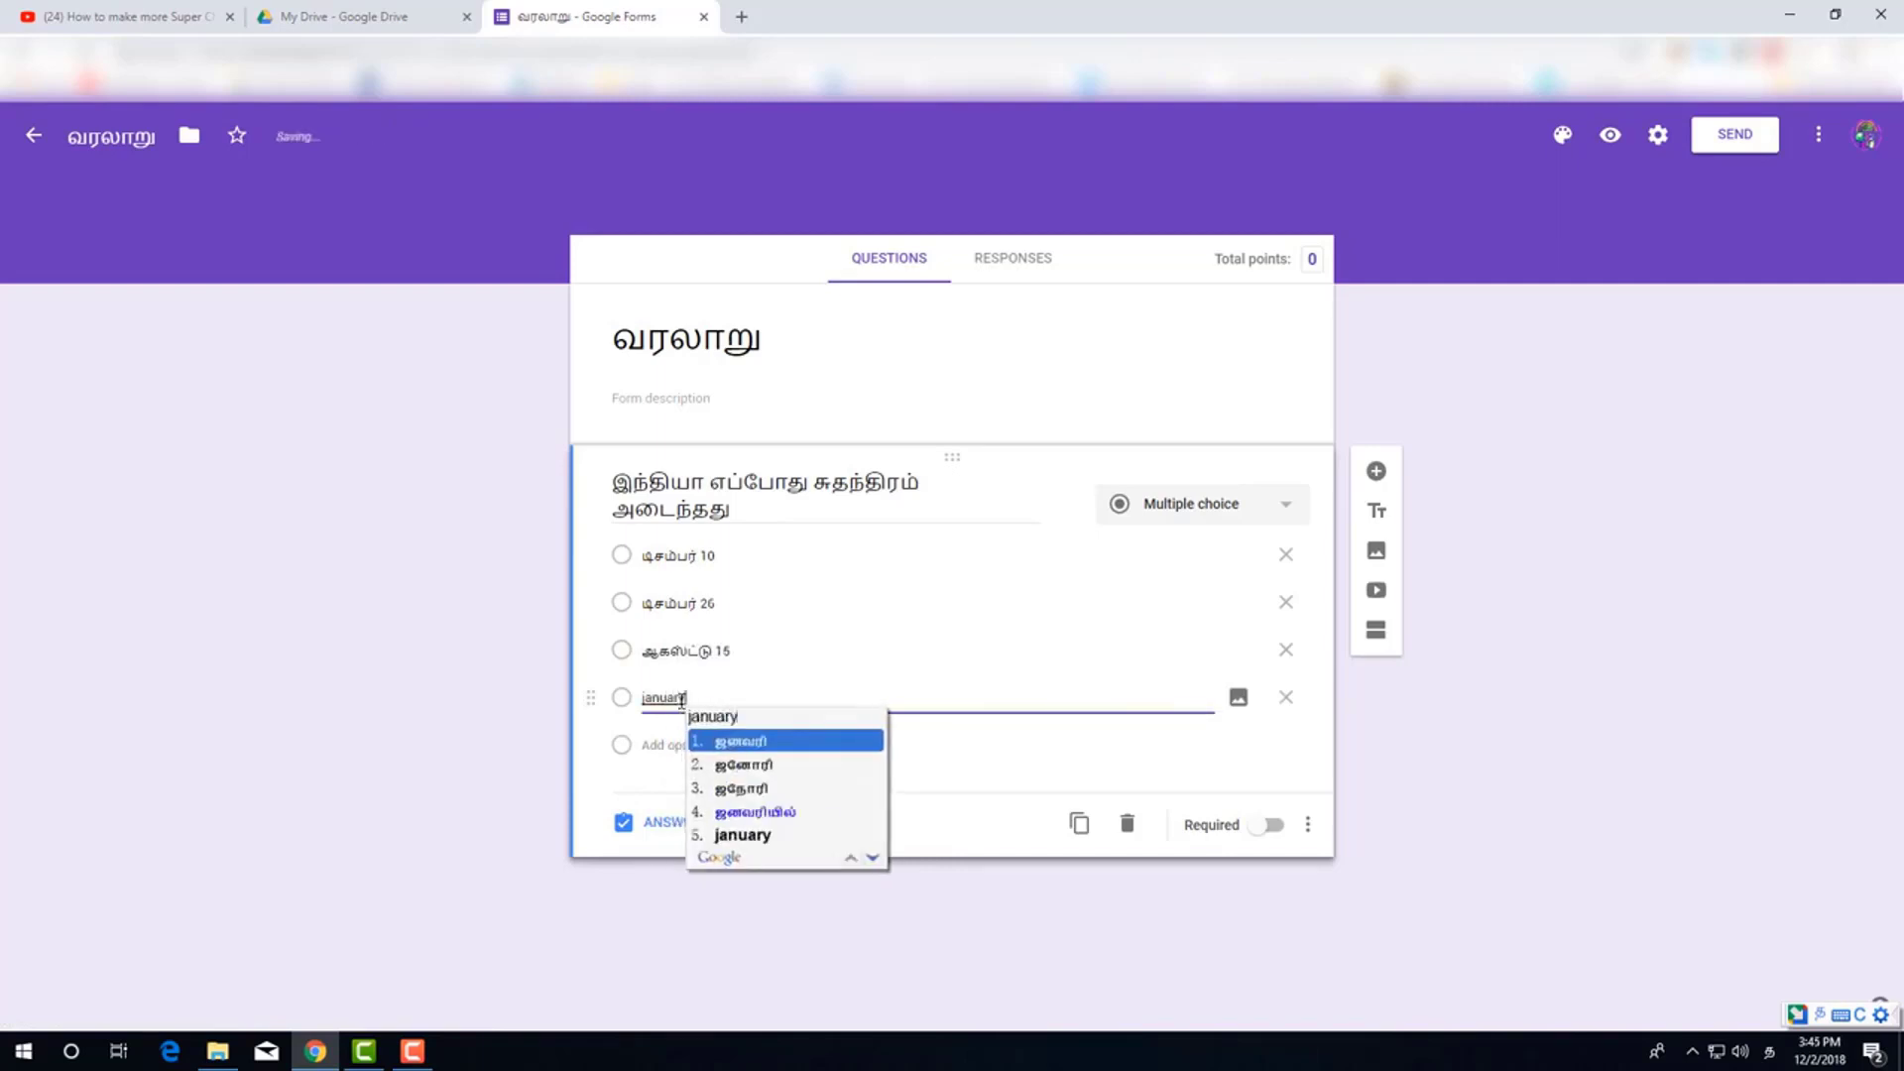
key("space")
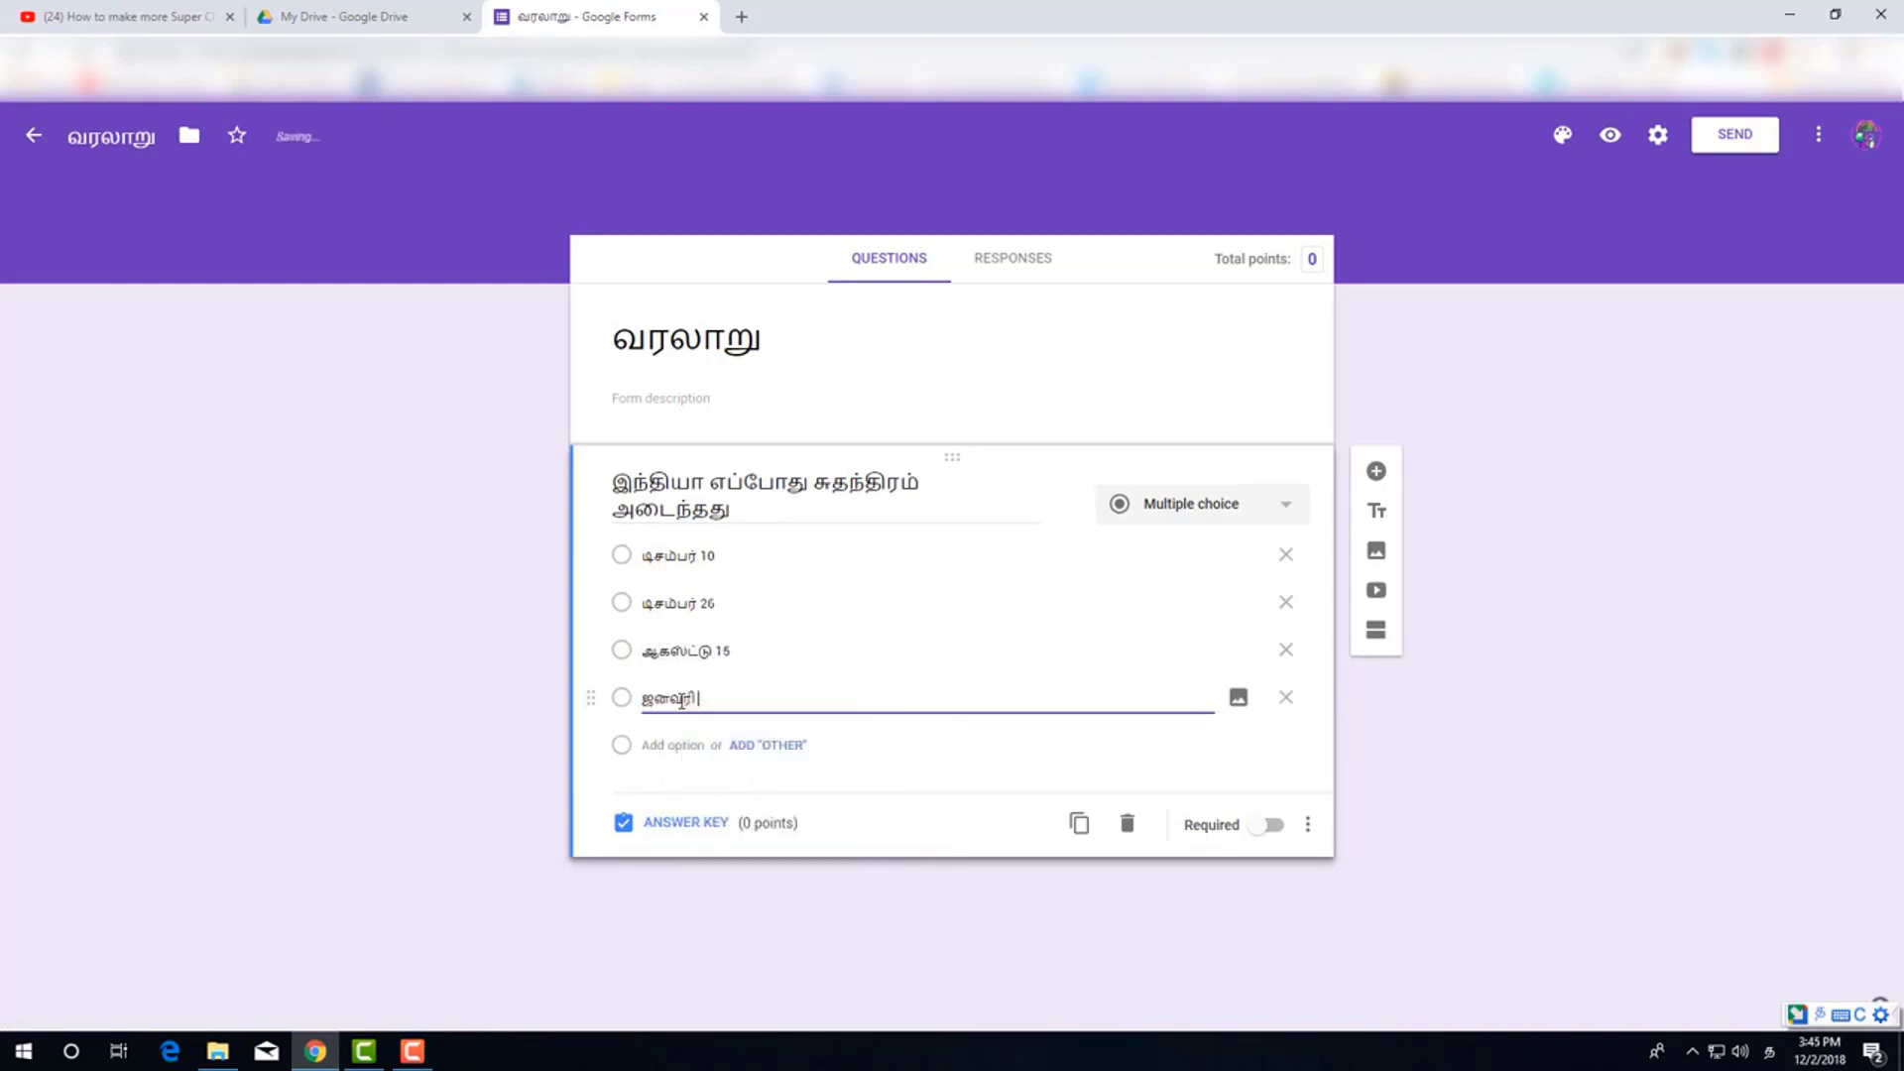
type("26")
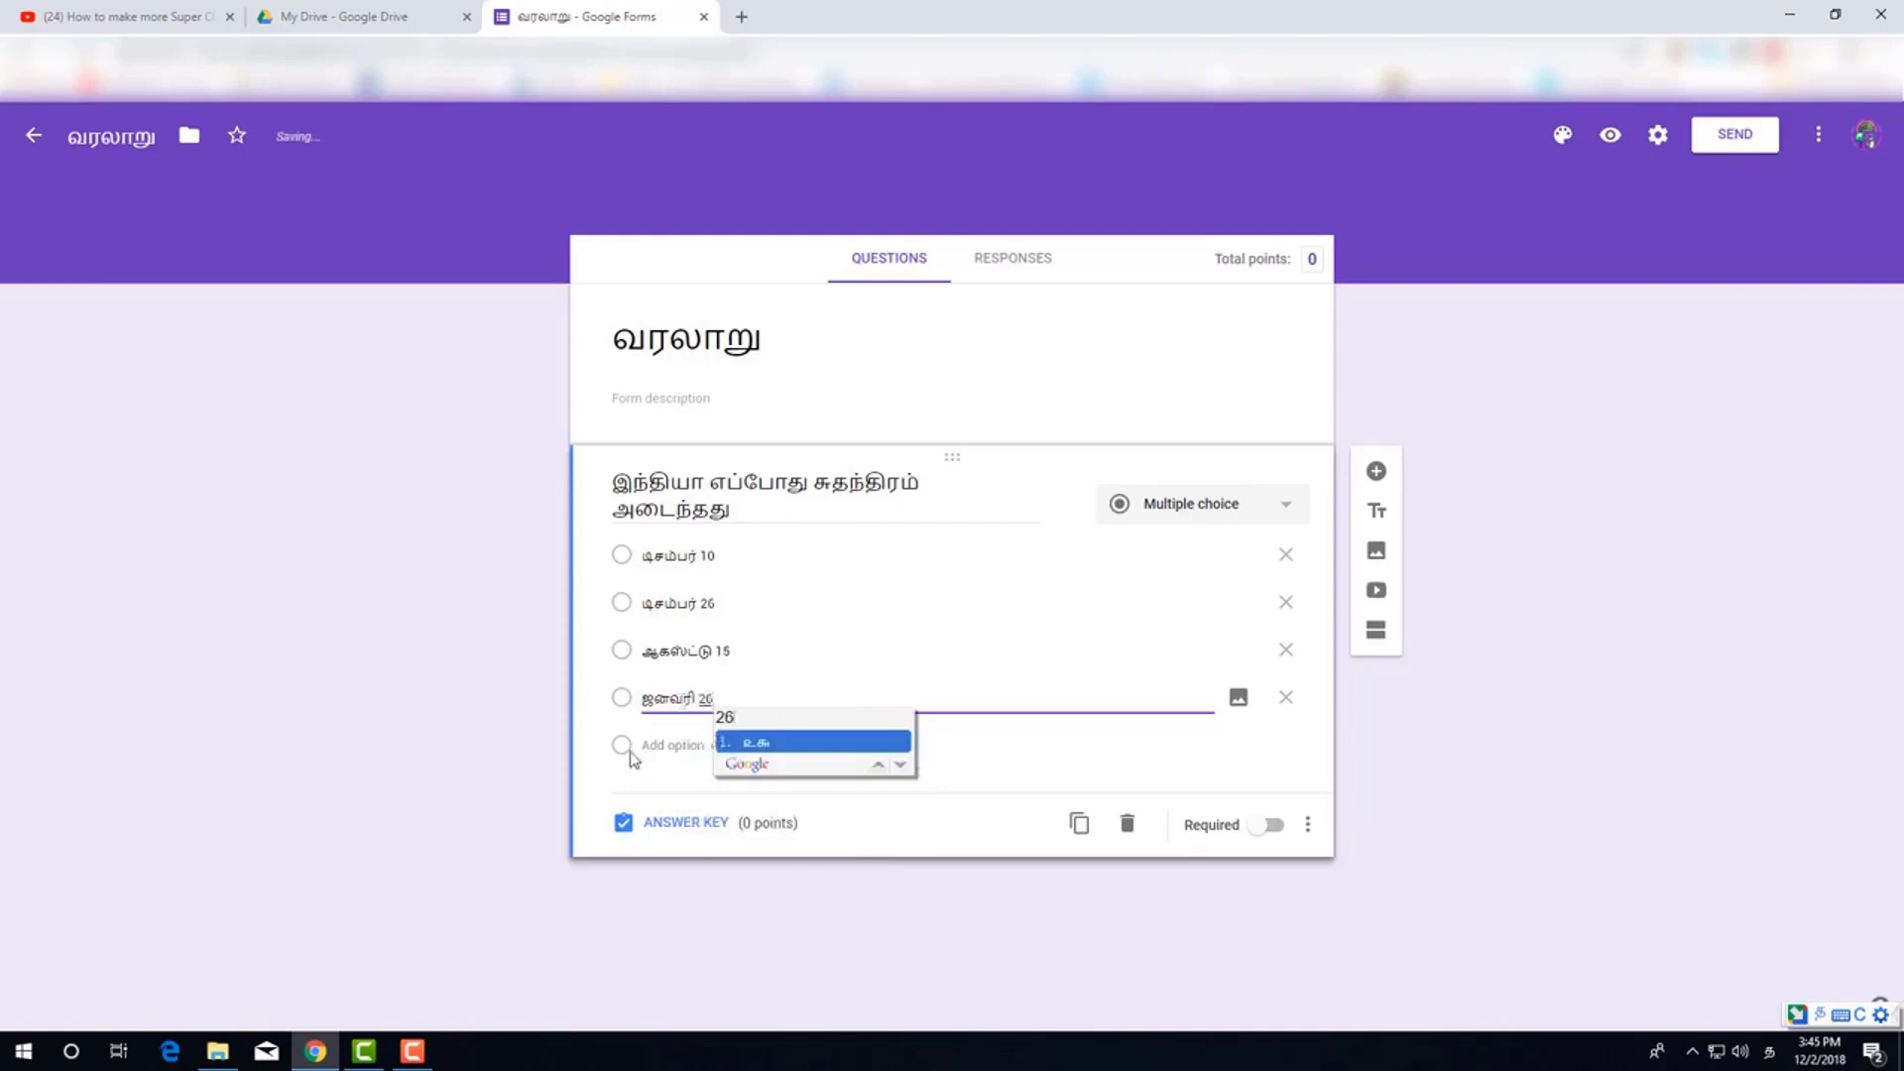
left_click(475, 548)
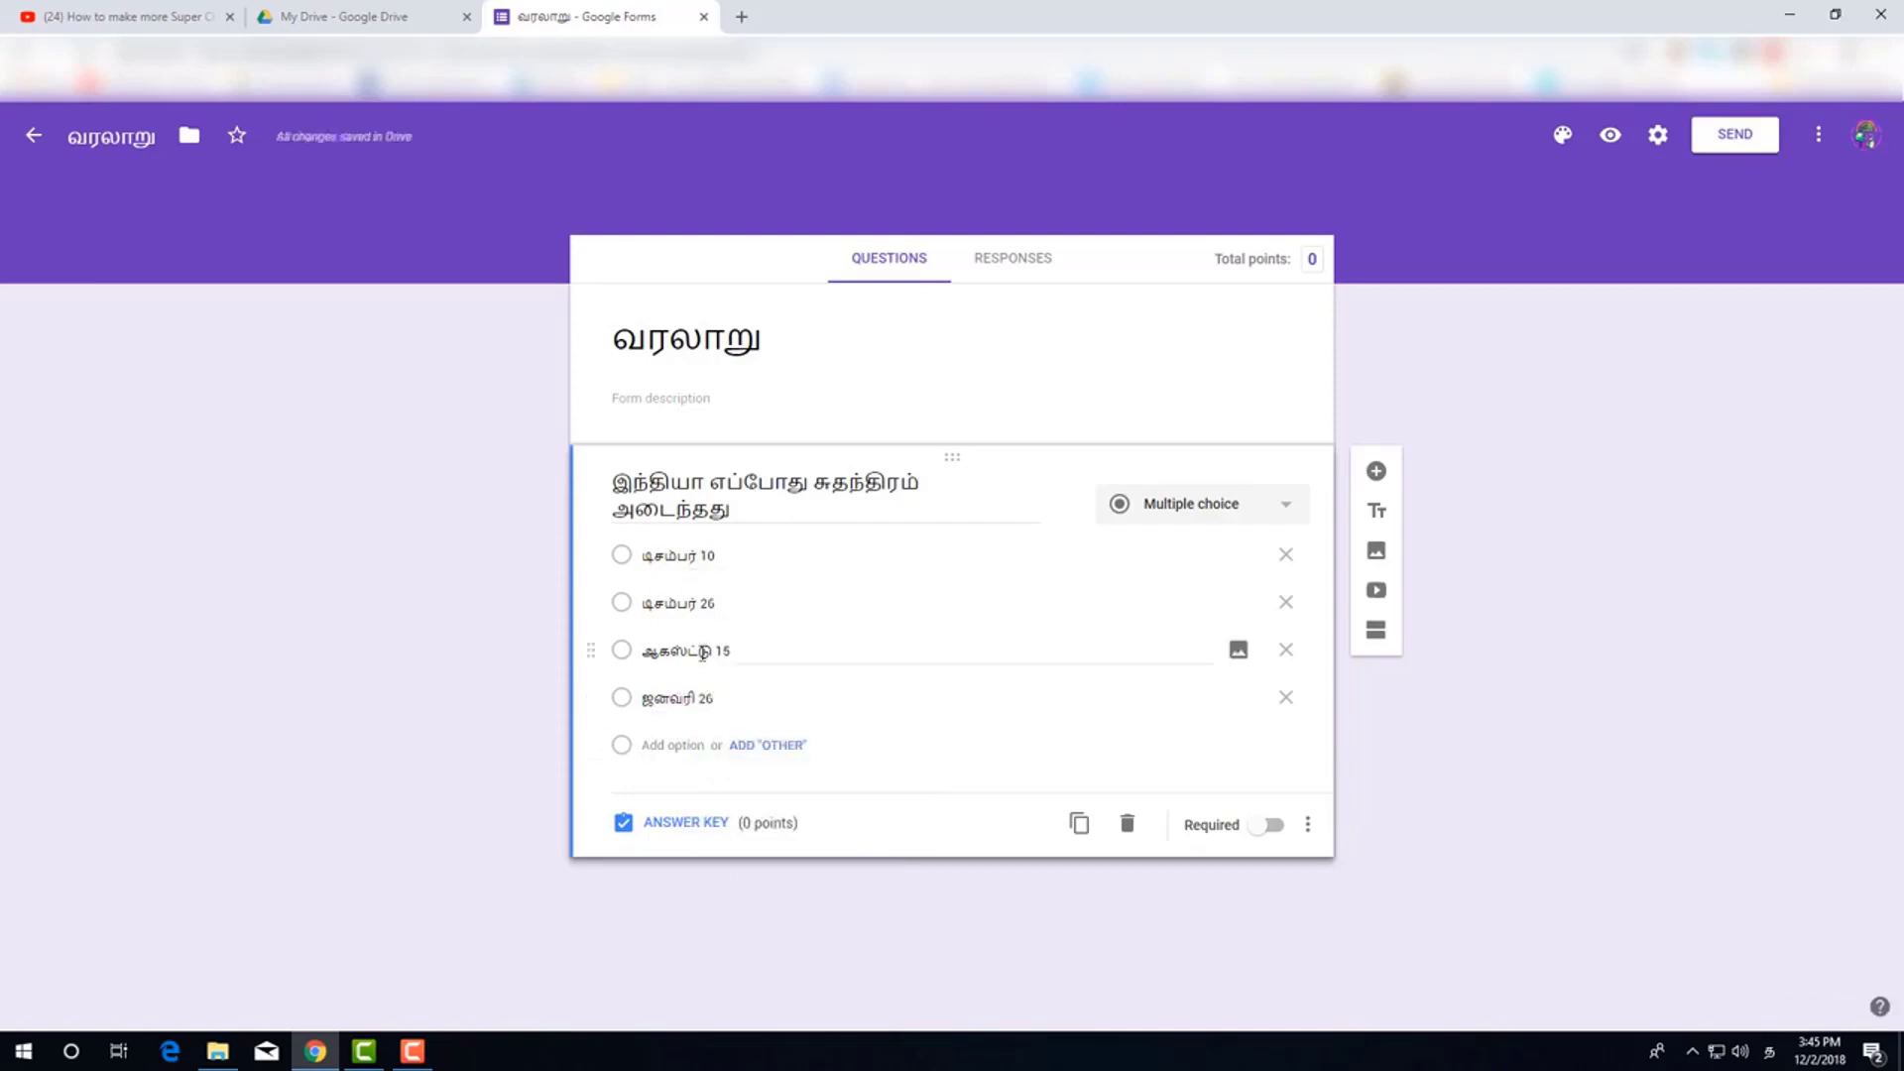
In the question's answer key, mark "ஆகஸ்ட்டு 15" as the correct answer and assign 2 points
left_click(675, 826)
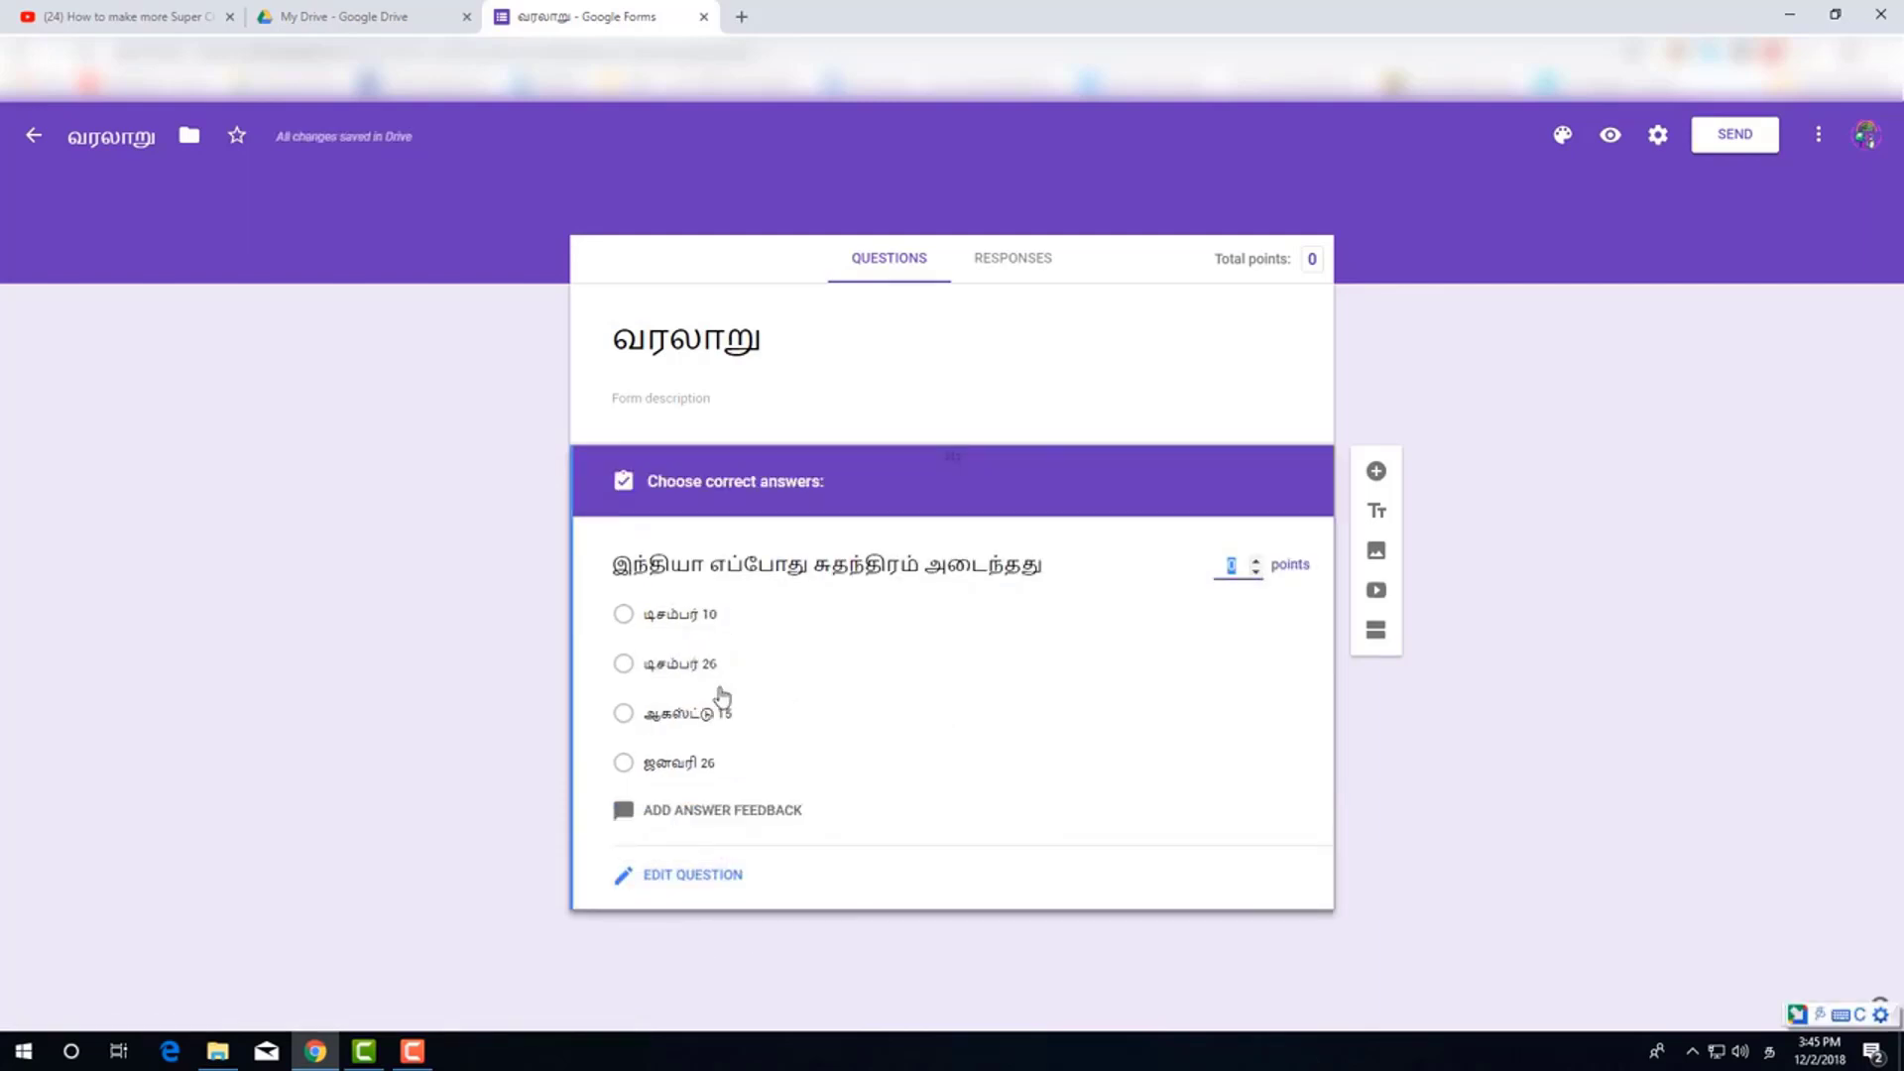
left_click(624, 715)
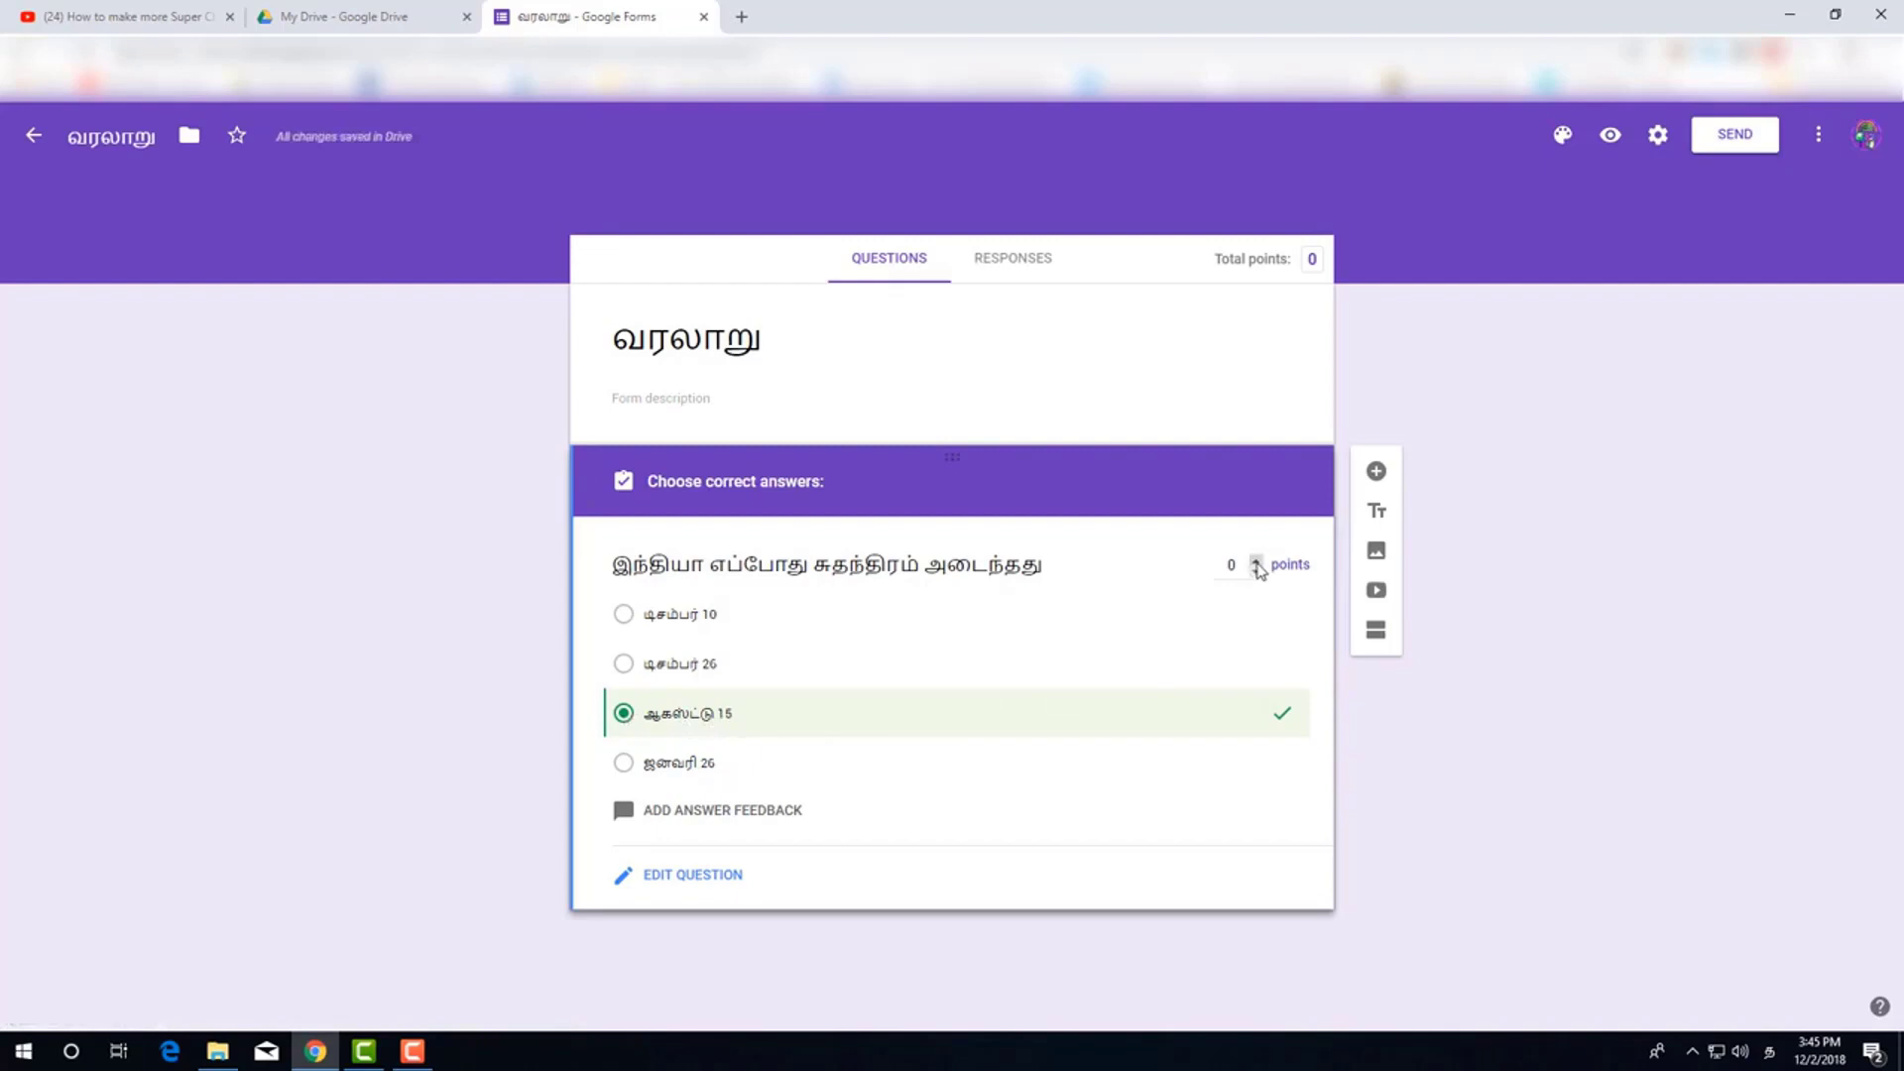
left_click(1257, 561)
left_click(1257, 562)
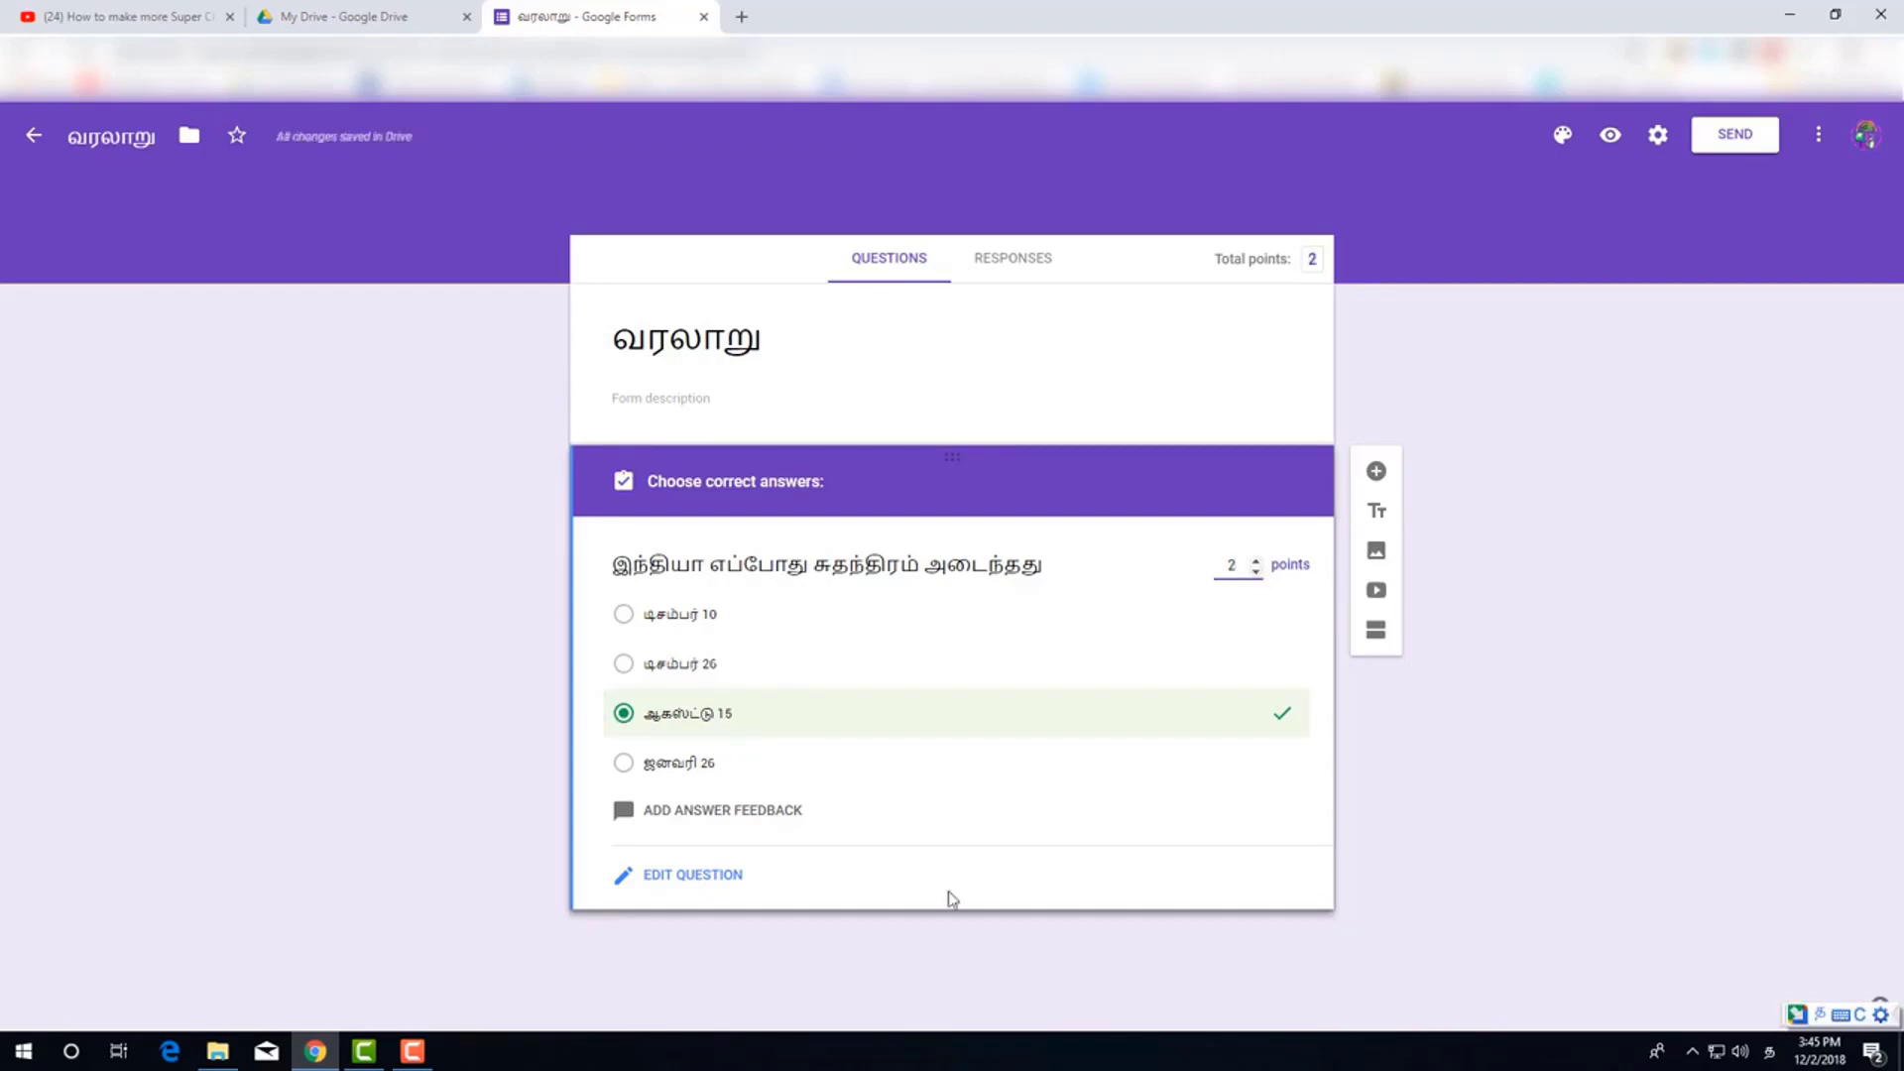
Add a new question below the first one with the text "இந்திய தேசிய கீதத்தை எழுதியவர்"
left_click(1378, 474)
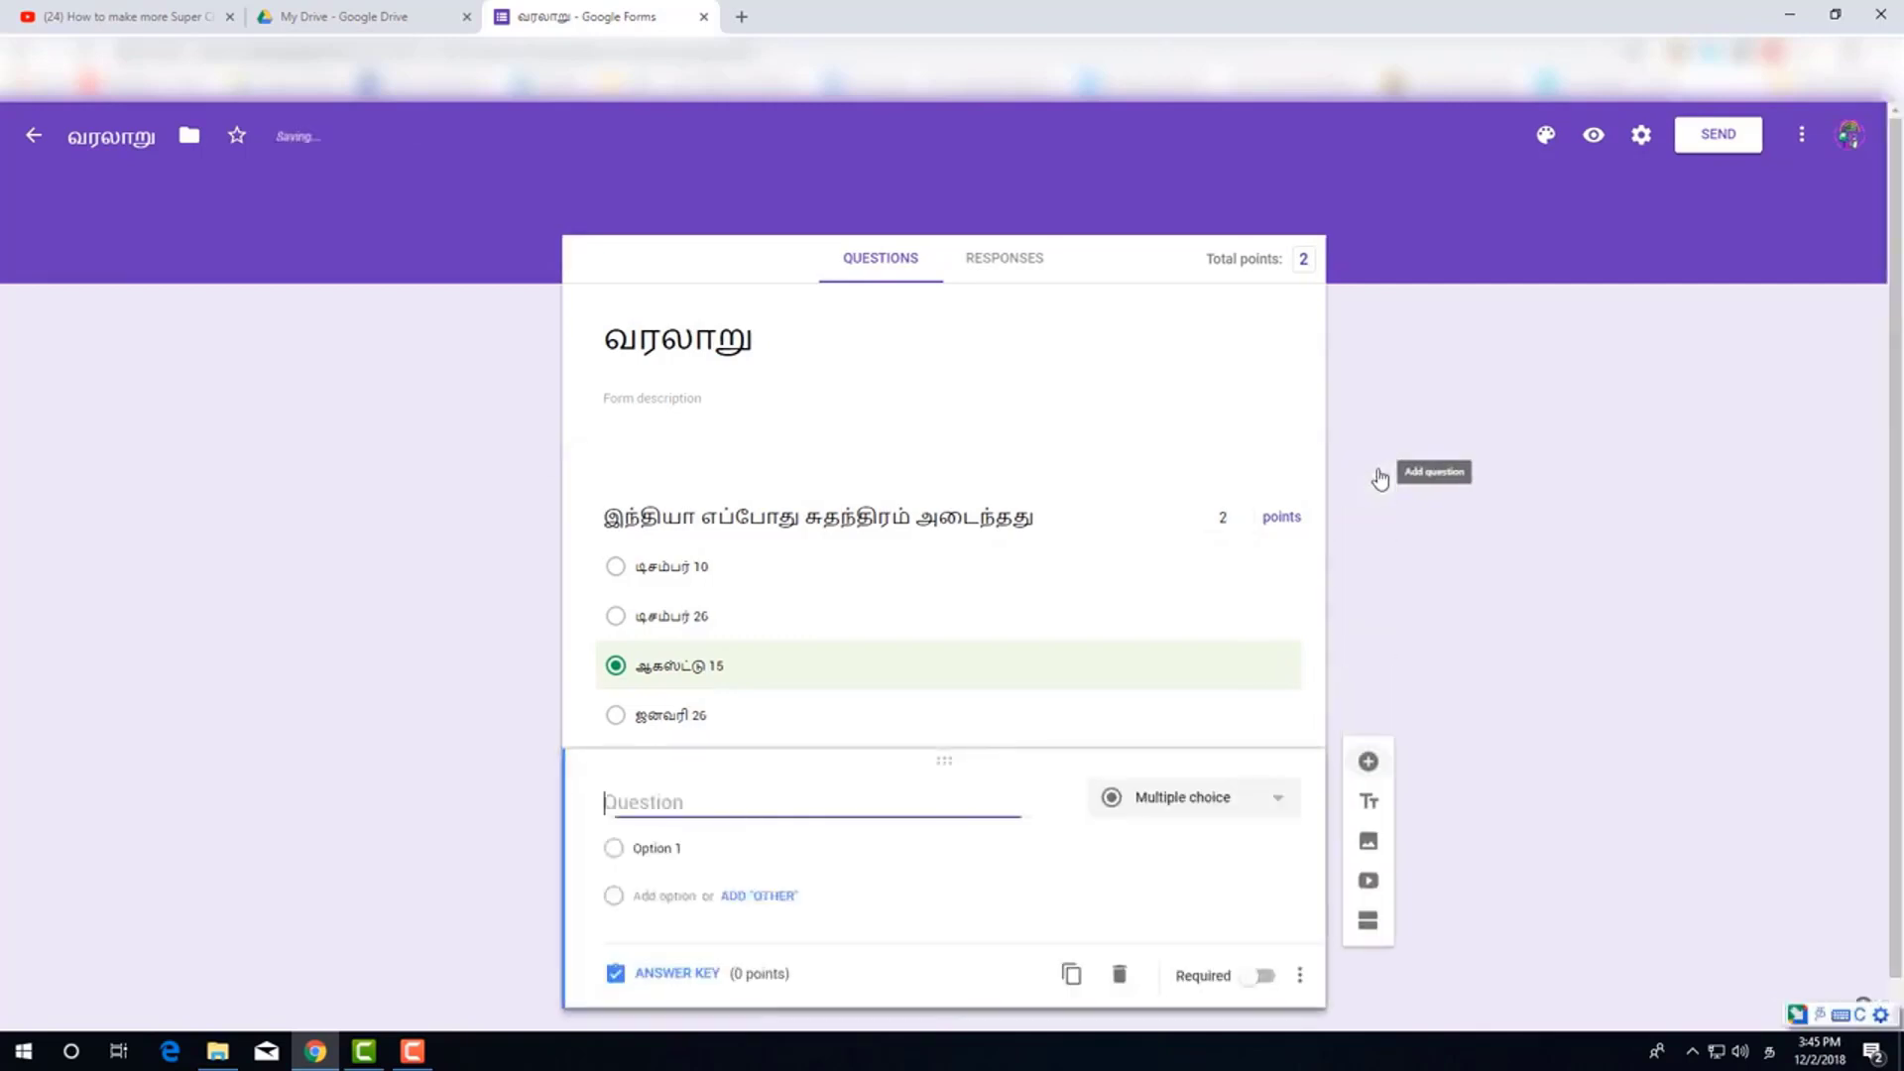
type("இந்திய தேசிய ")
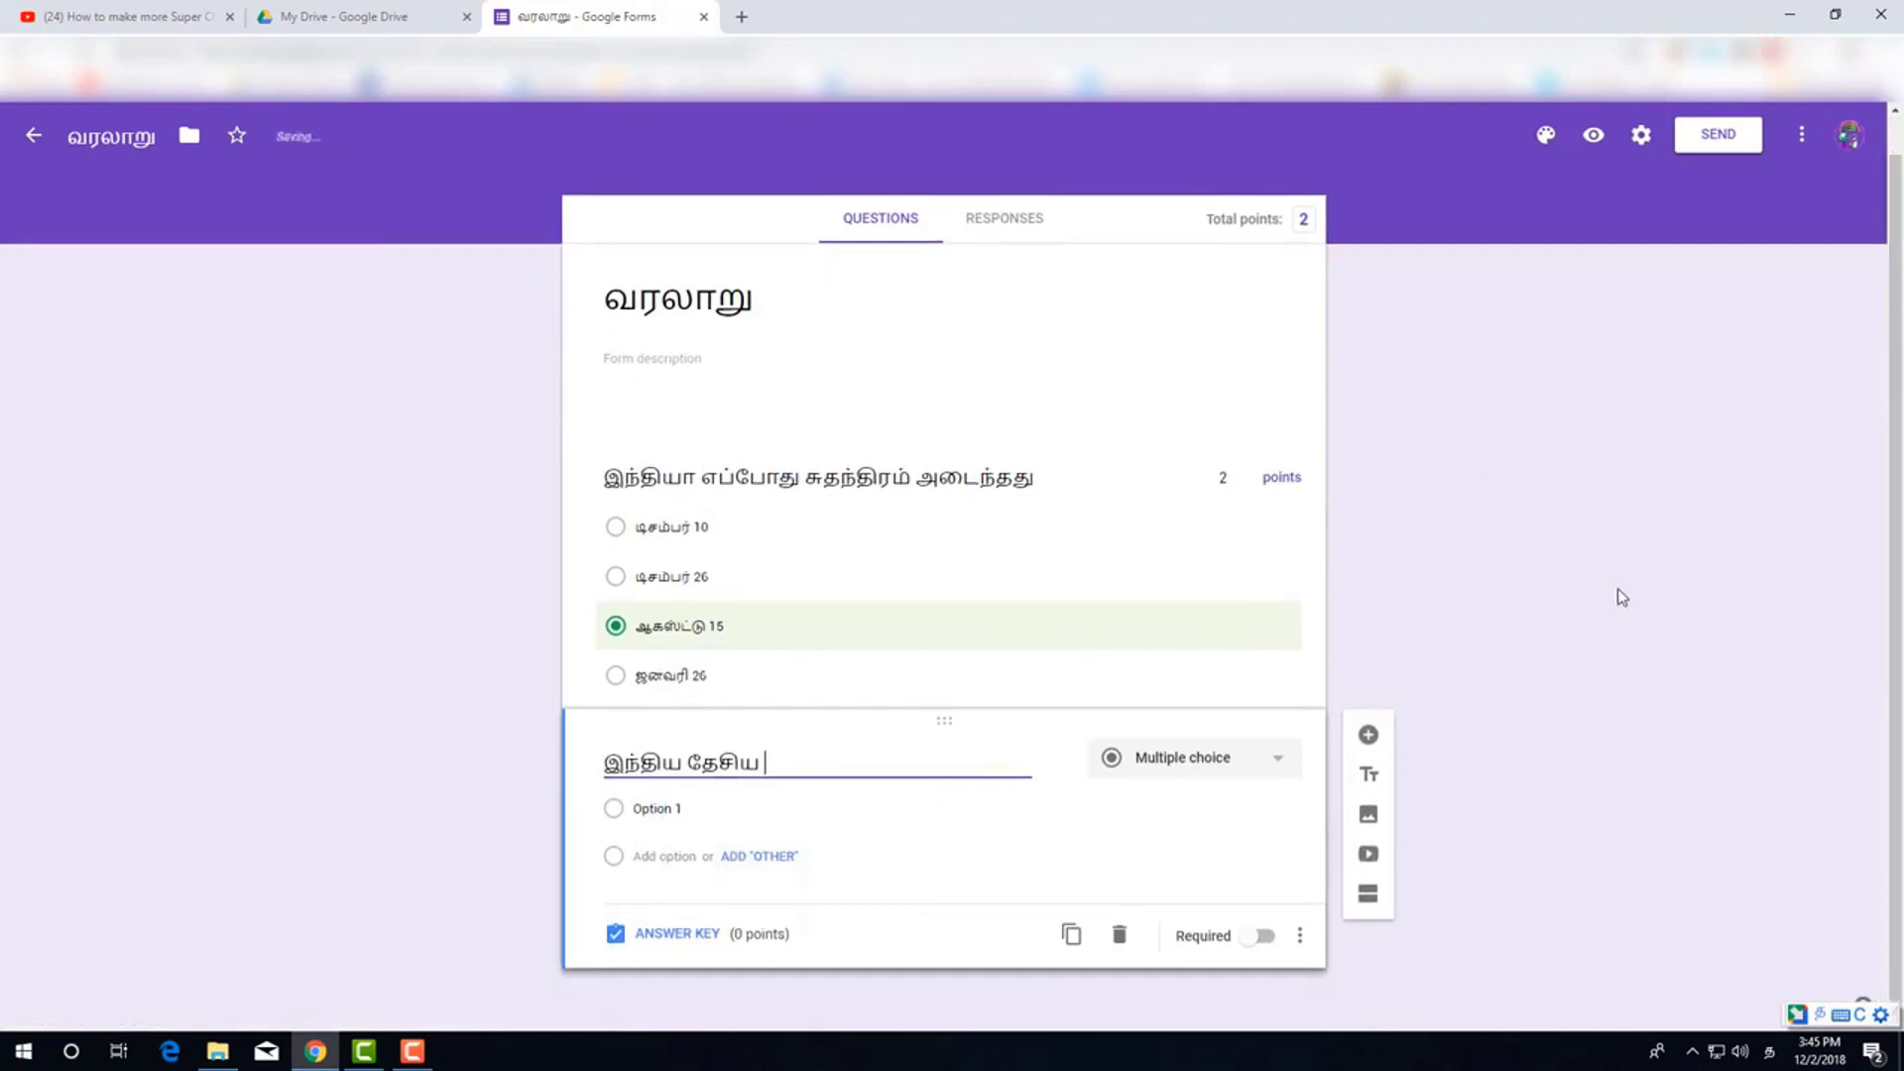
type("geethathai")
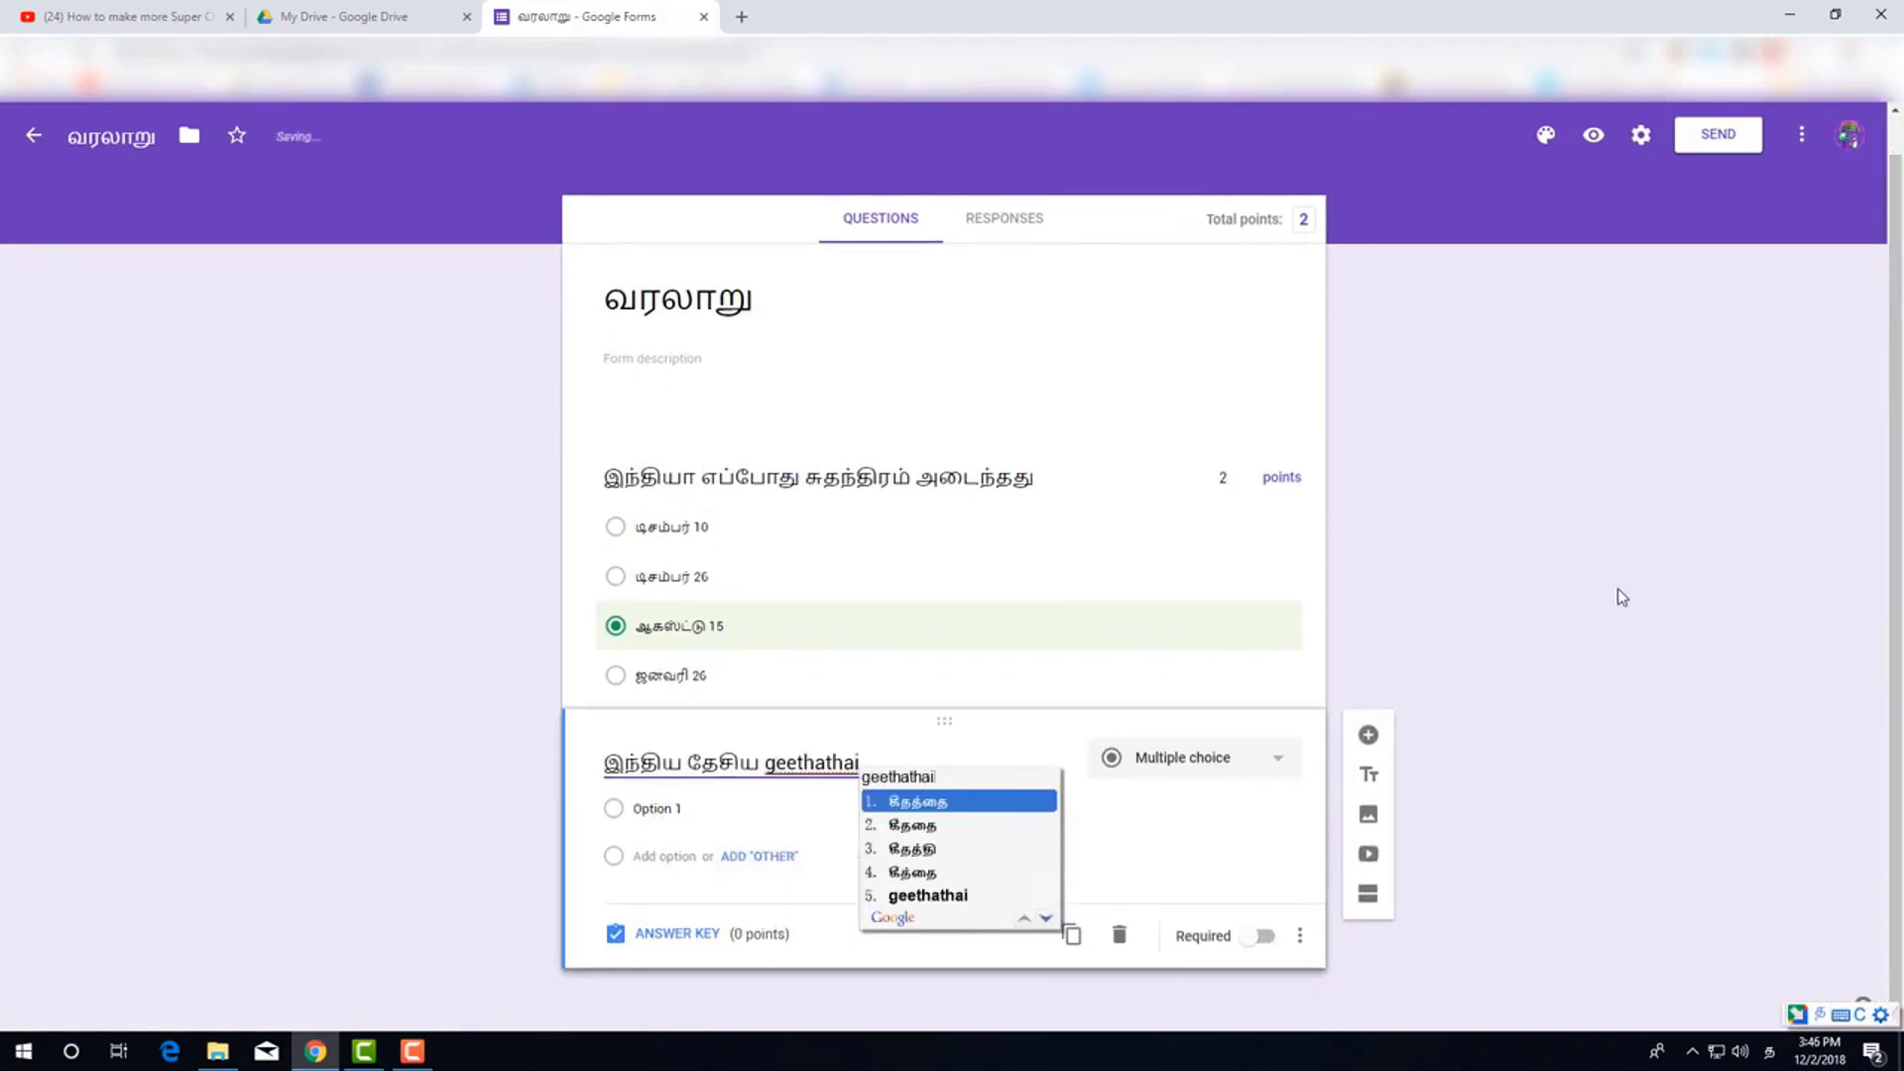
type(" ezhuthiyava")
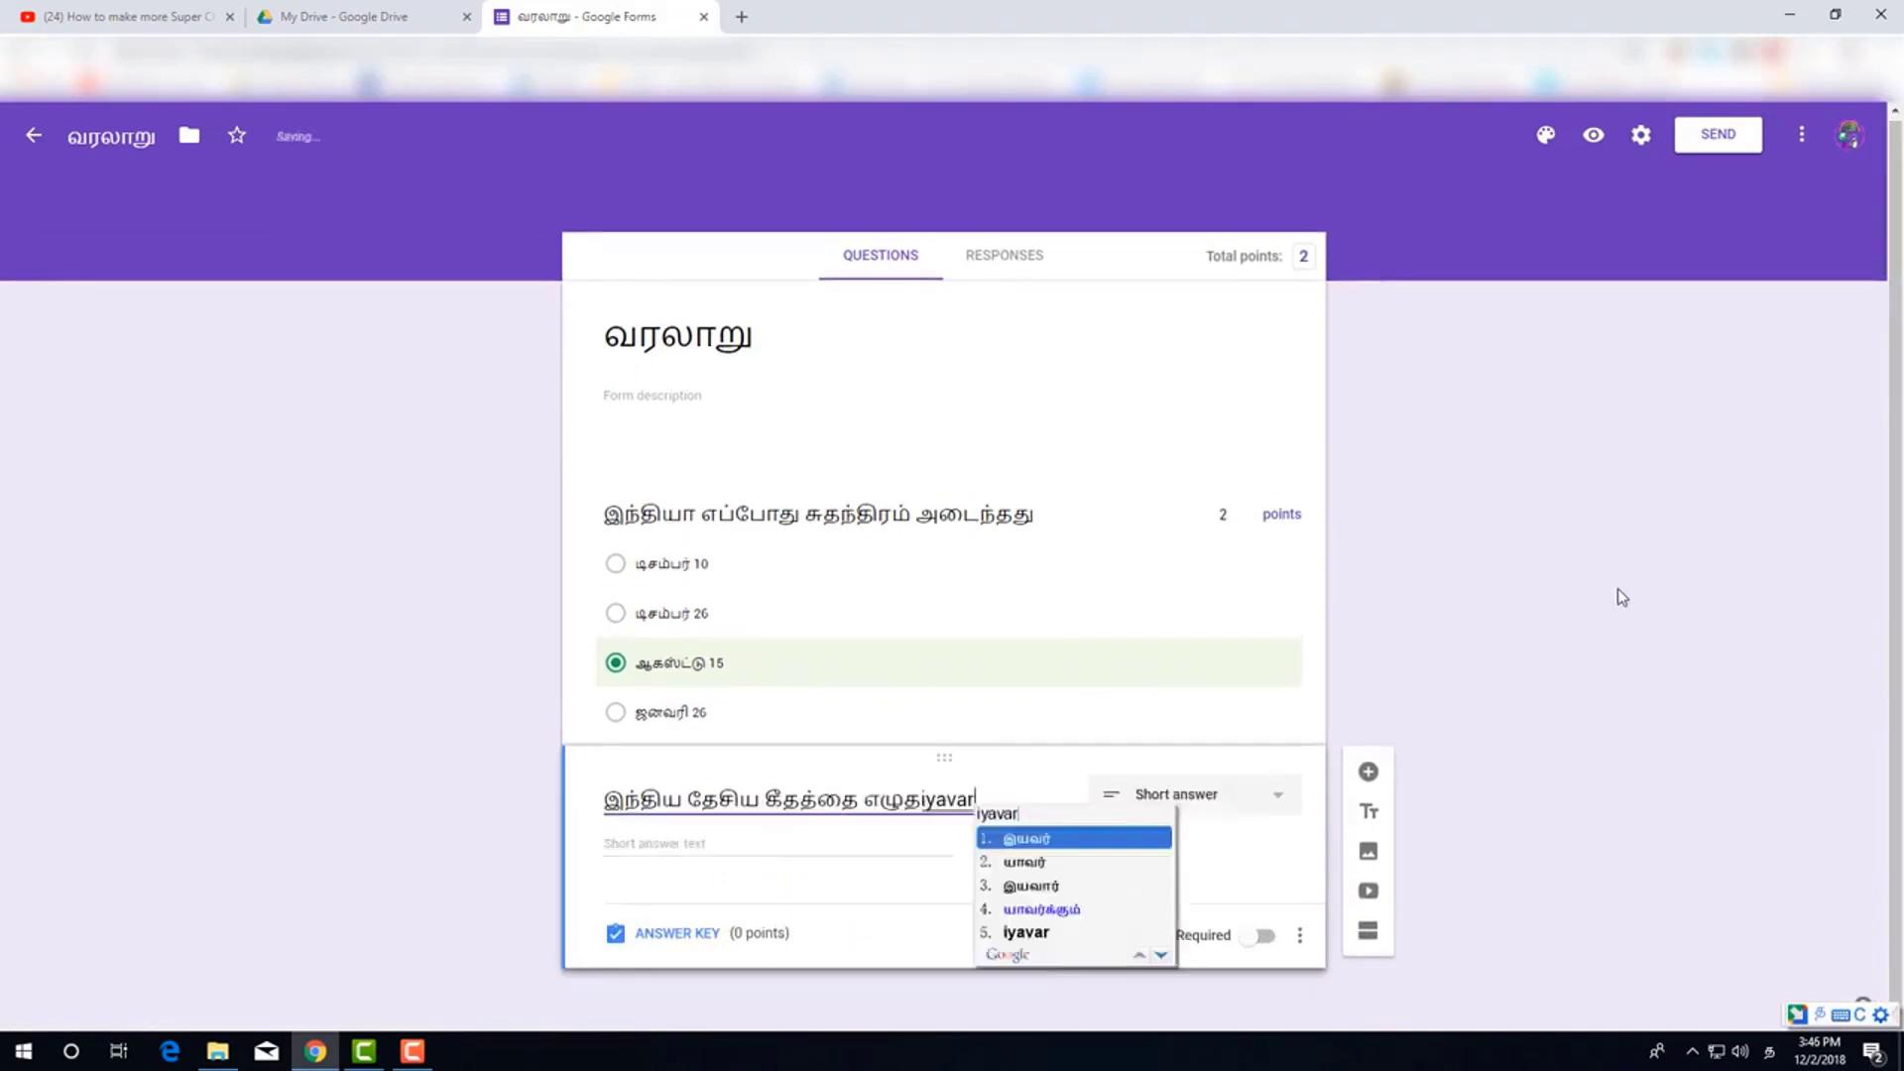
key("BackSpace")
key("BackSpace")
key("BackSpace")
key("BackSpace")
key("BackSpace")
key("BackSpace")
key("BackSpace")
key("BackSpace")
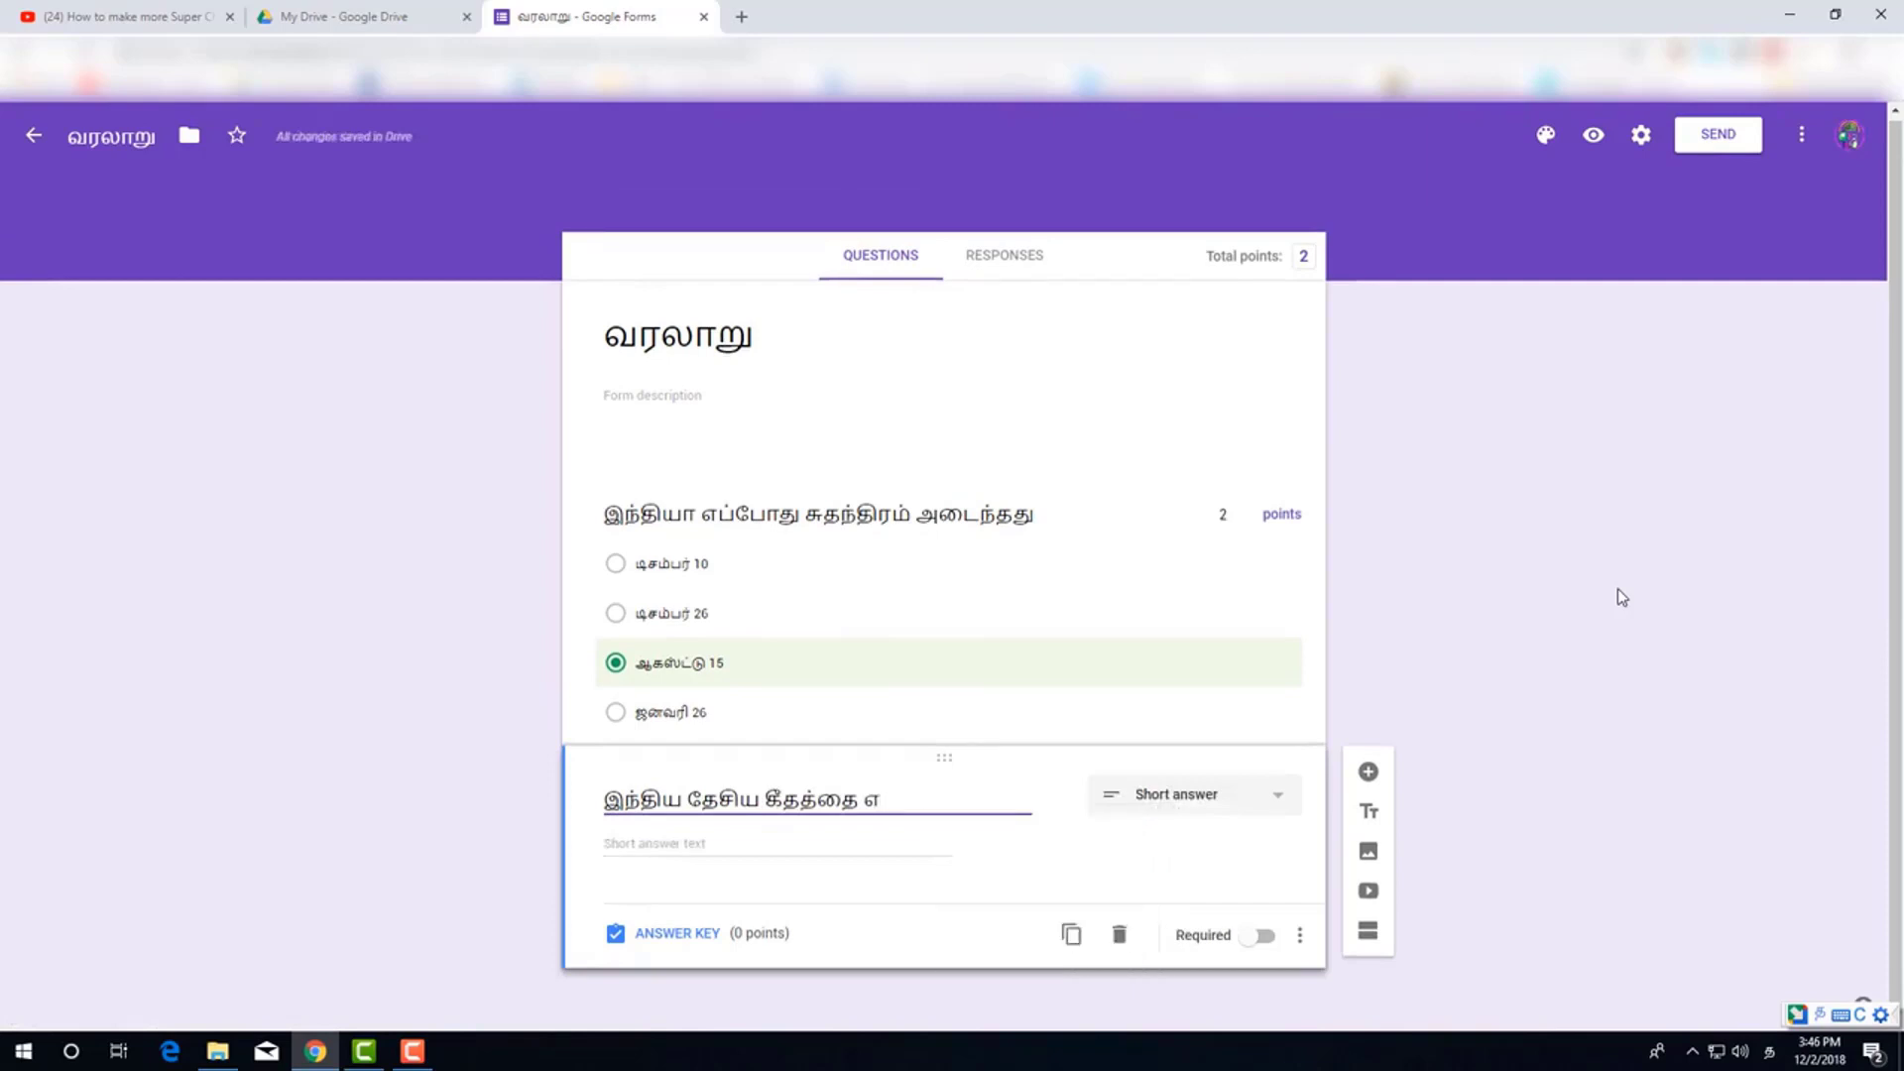
type("zhuthiyavar")
Set the national anthem question's type to multiple choice and enter "நேரு" as its first answer option
left_click(1188, 799)
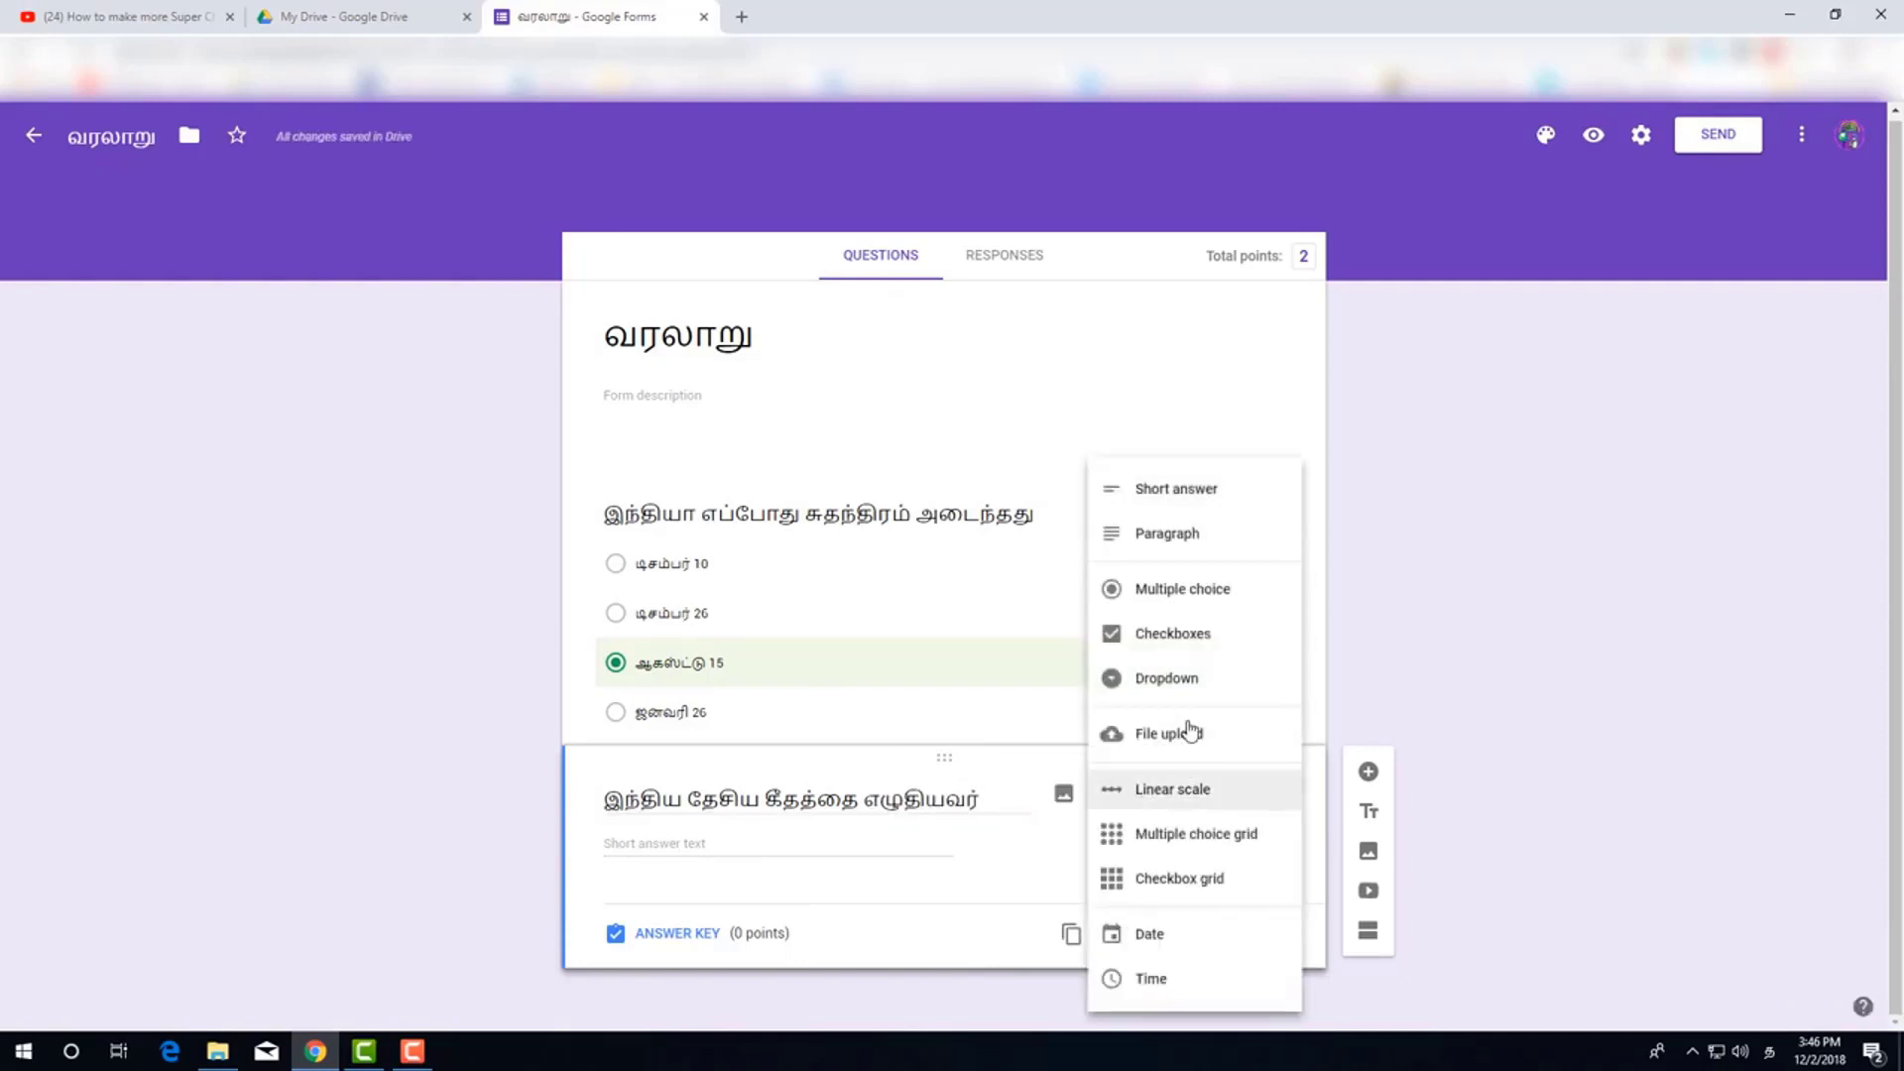
left_click(1173, 591)
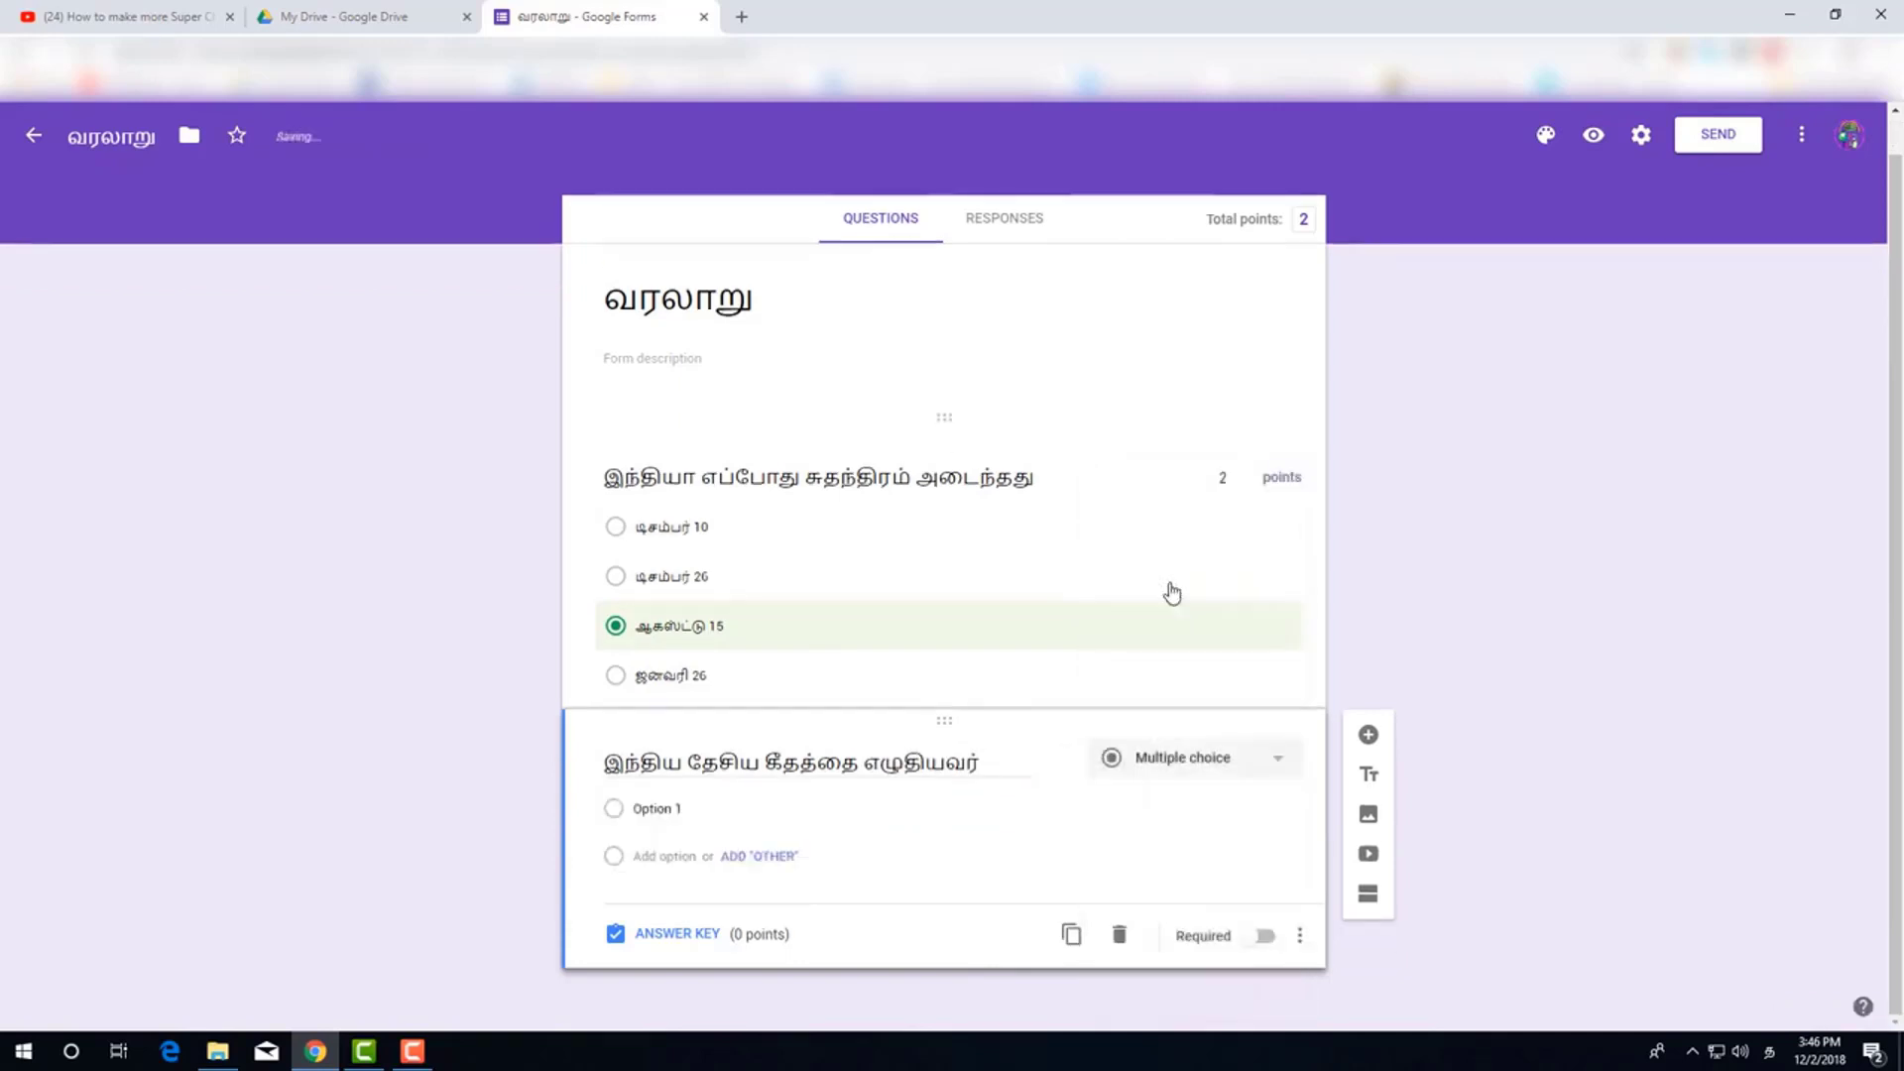
left_click(672, 812)
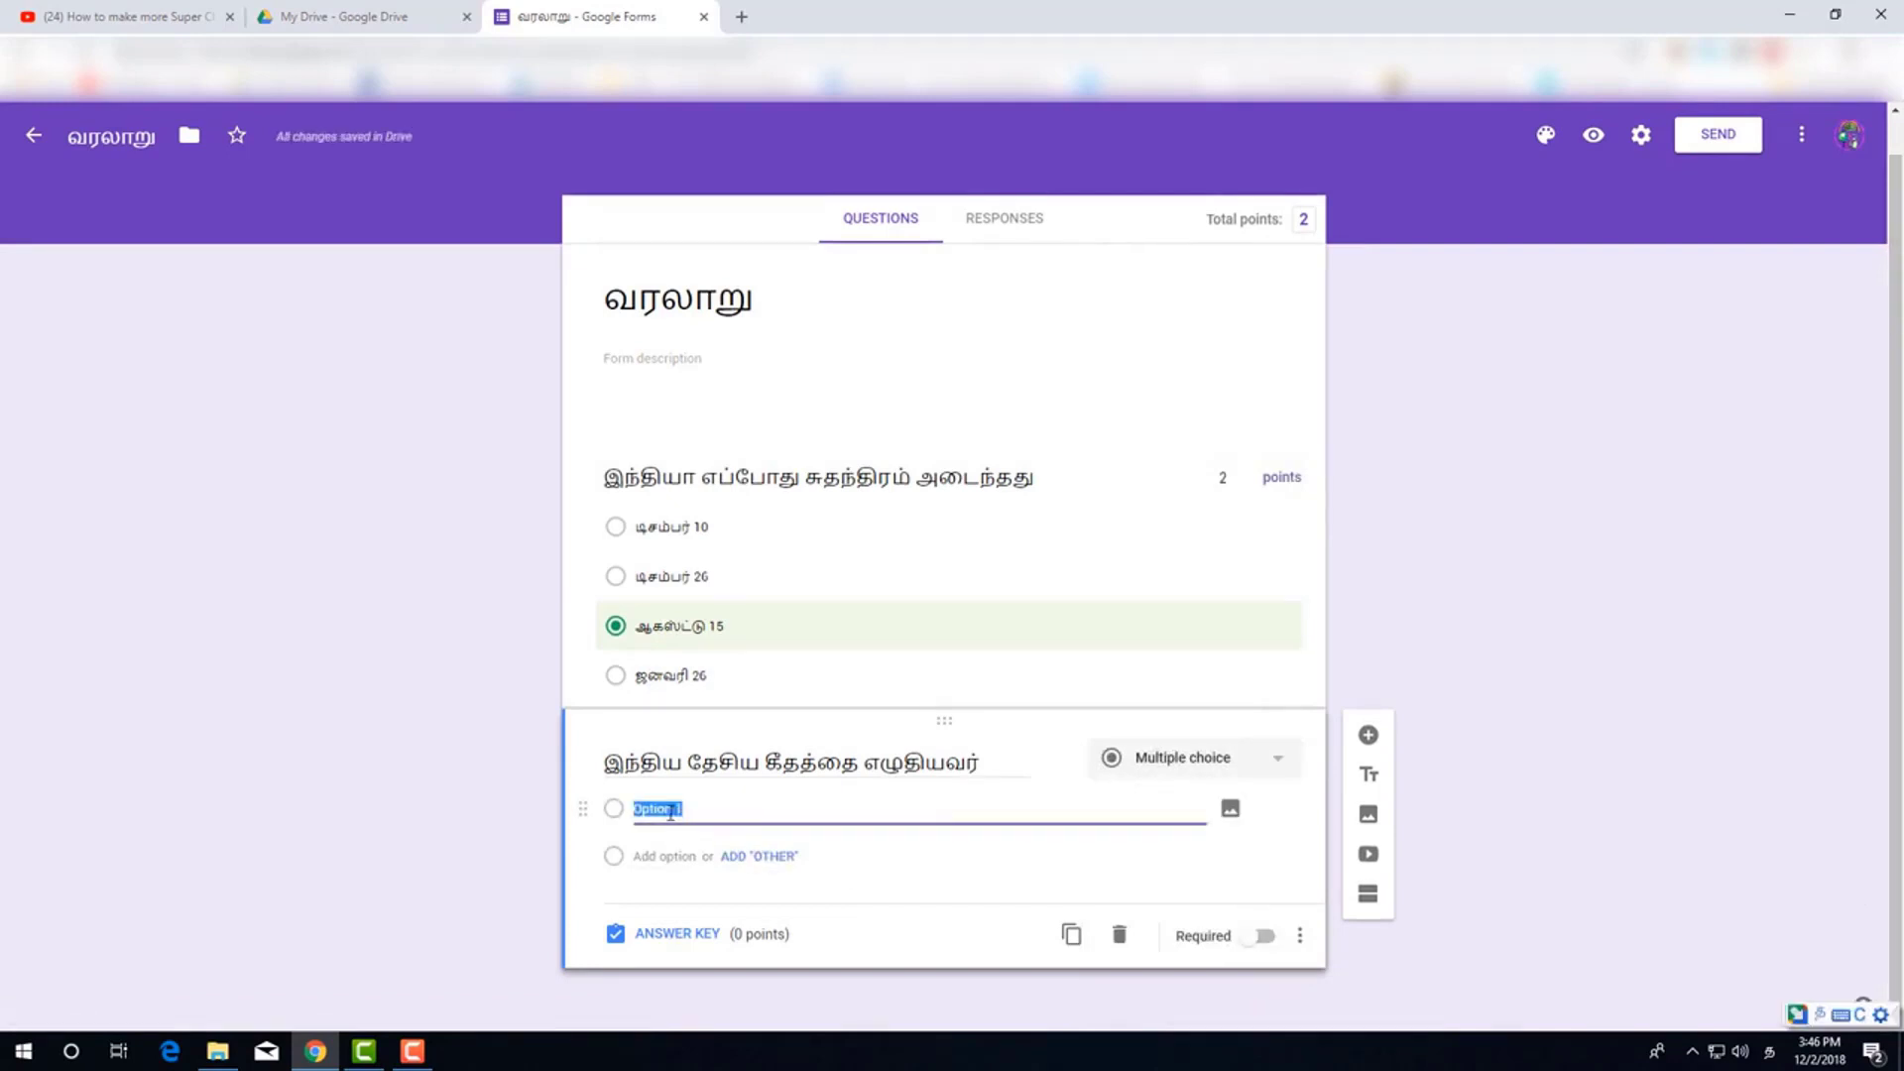
type("meru")
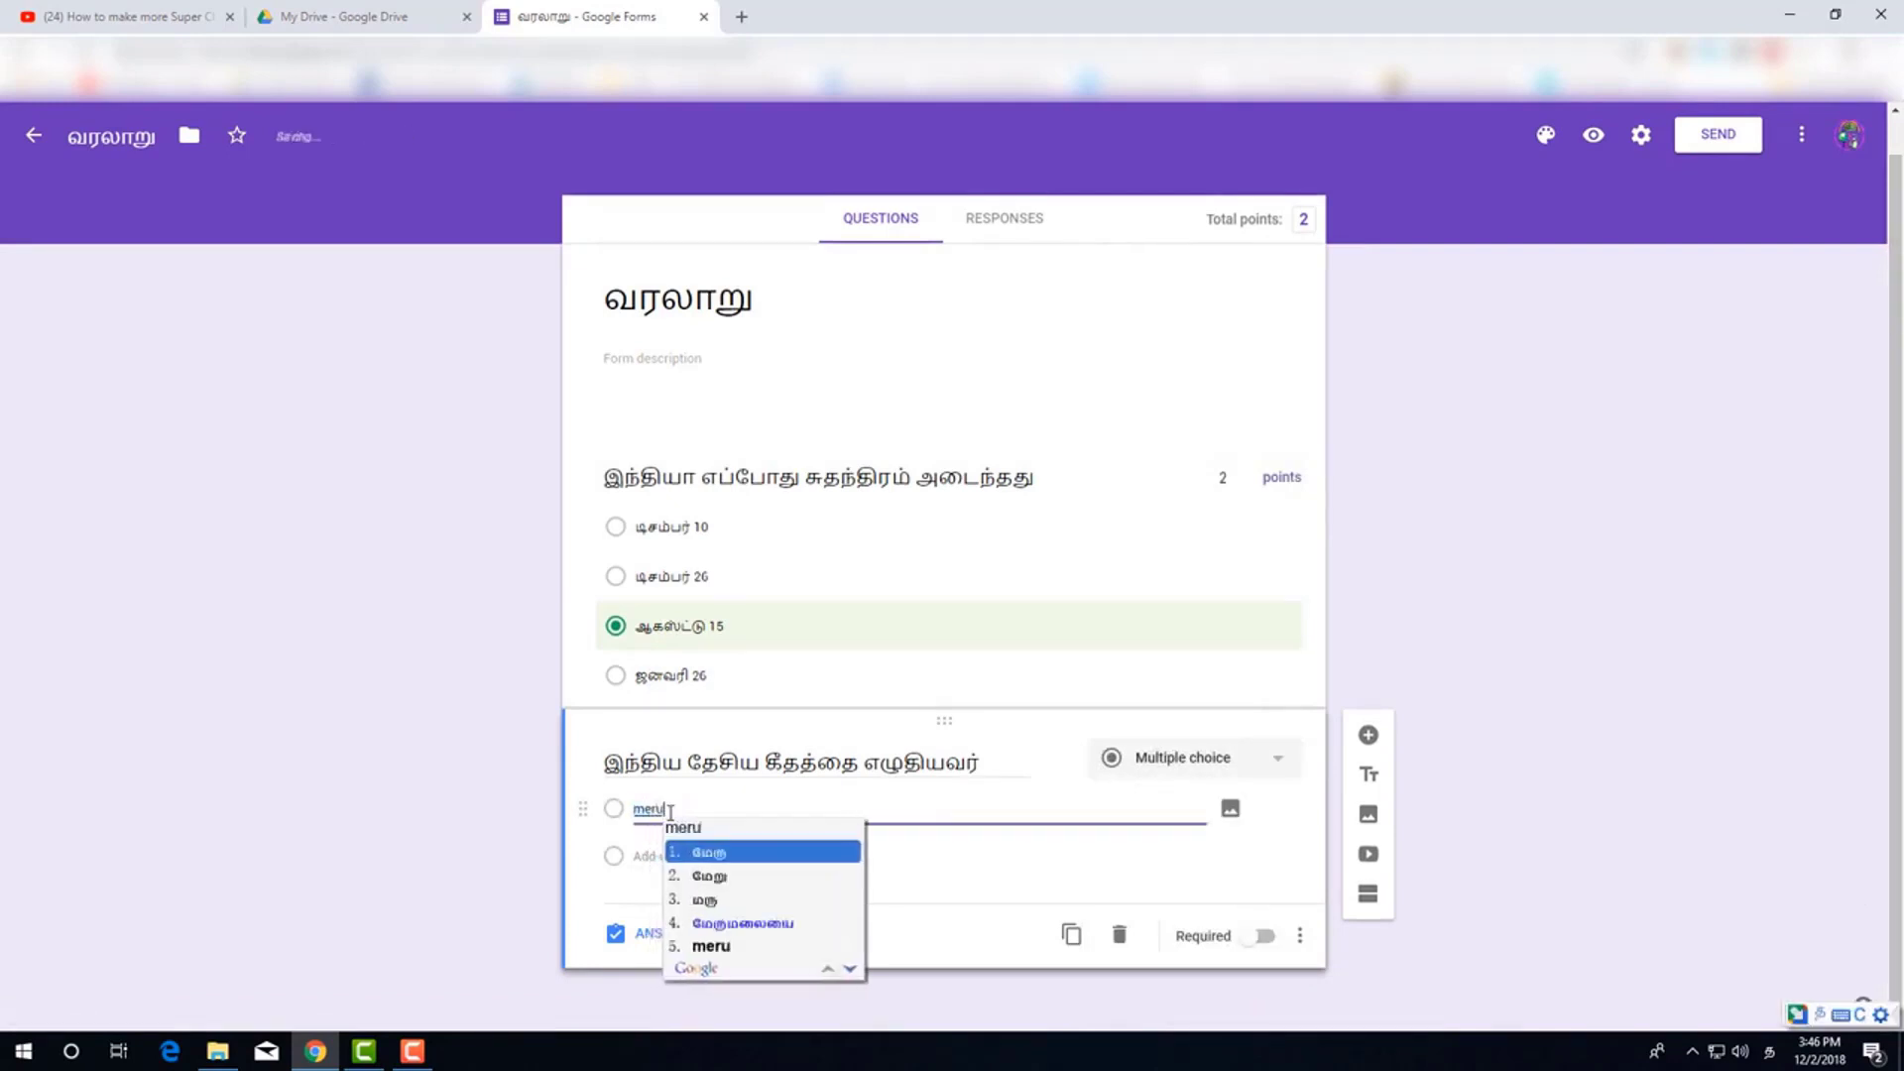
Add "ரவீந்திரநாத் தாகூர்" and "காந்திஜி" as the second and third answer options of the national anthem question
left_click(692, 854)
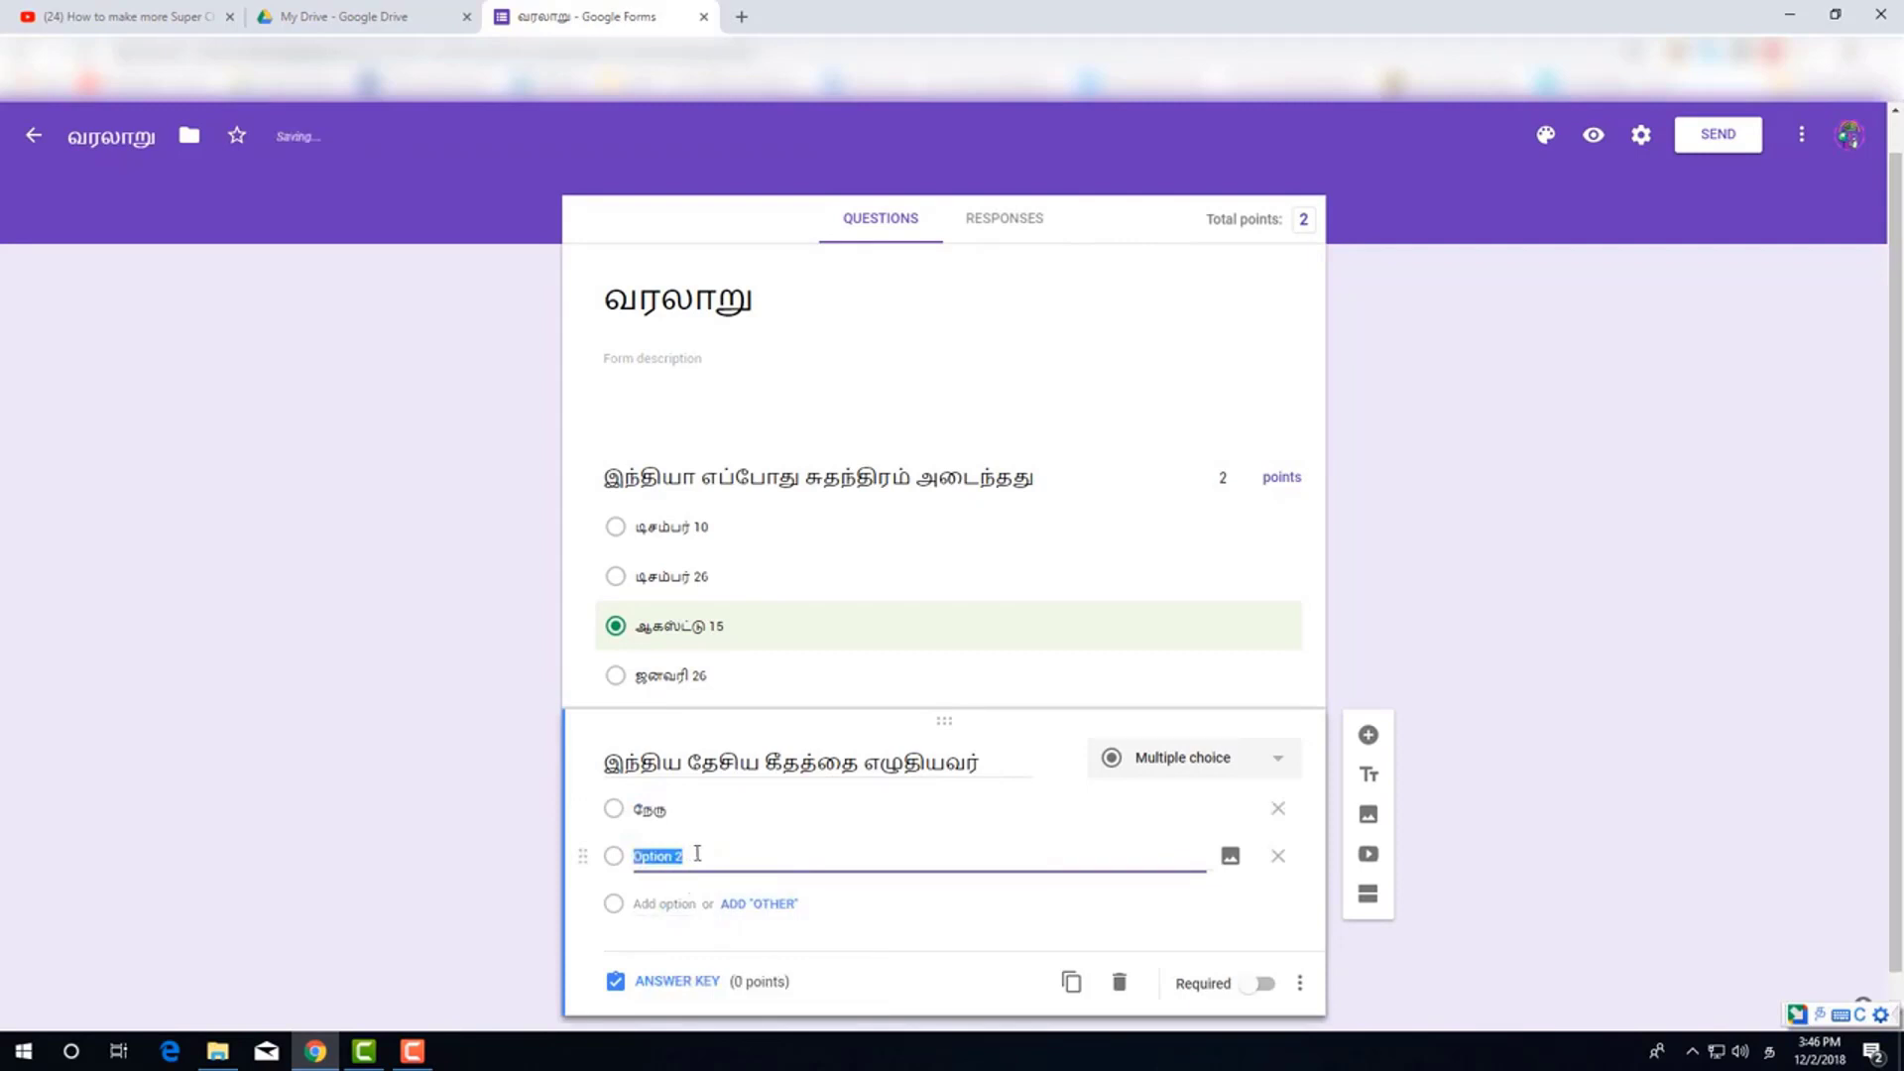
type("ravi")
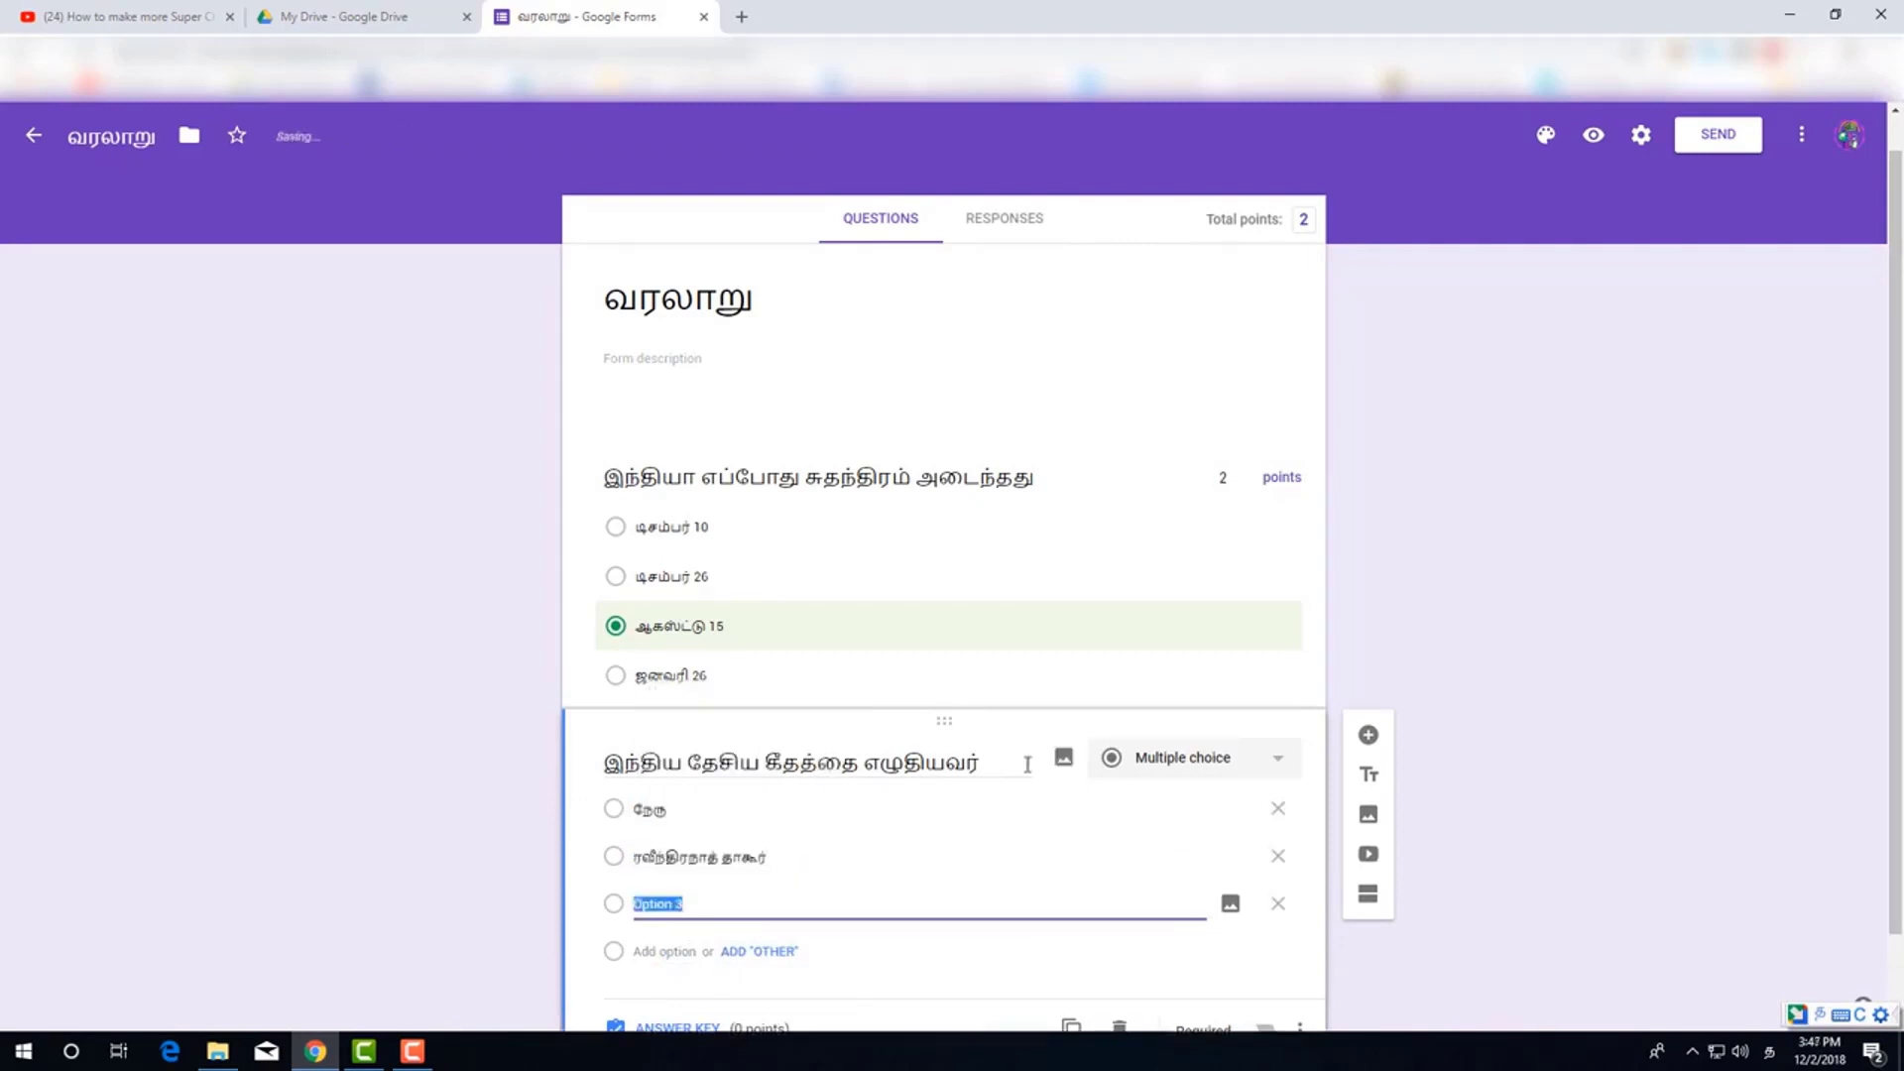
type("gan")
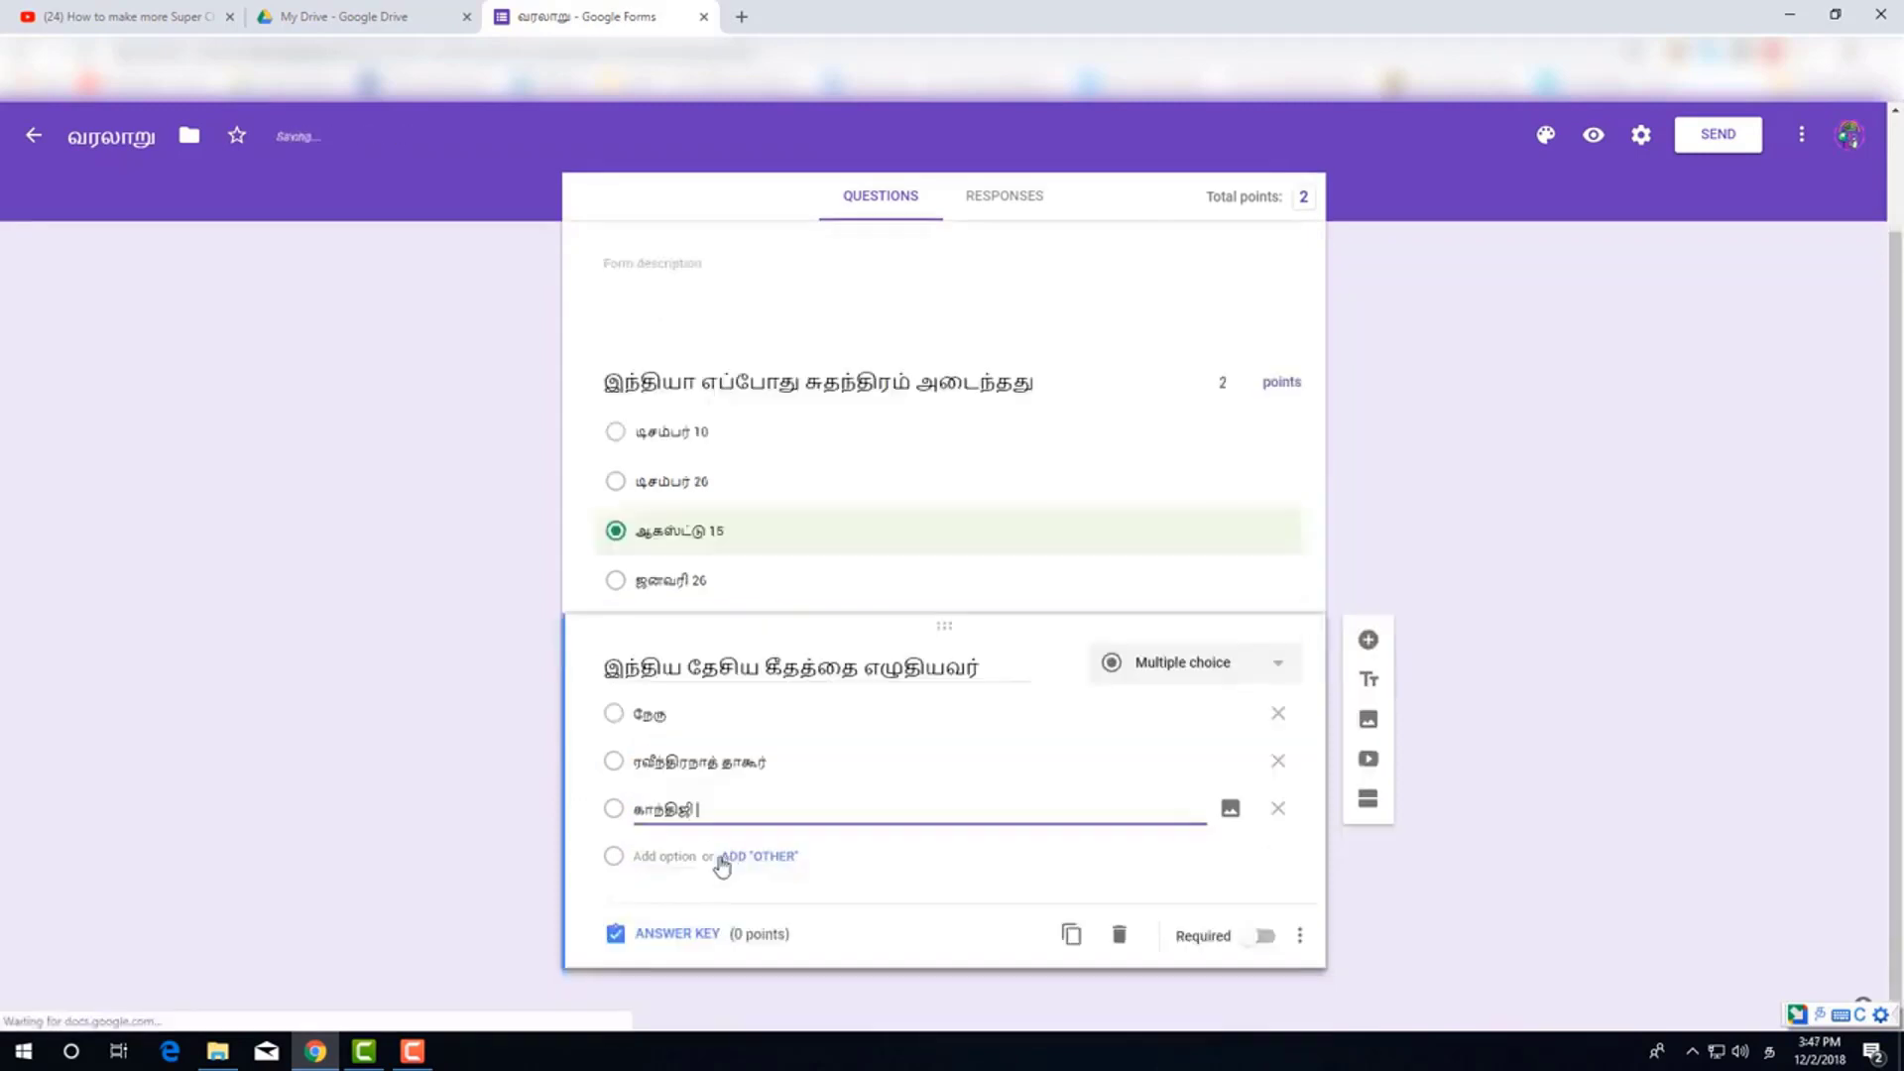
Add "பாரதியார்" as the fourth answer option of the national anthem question
left_click(696, 852)
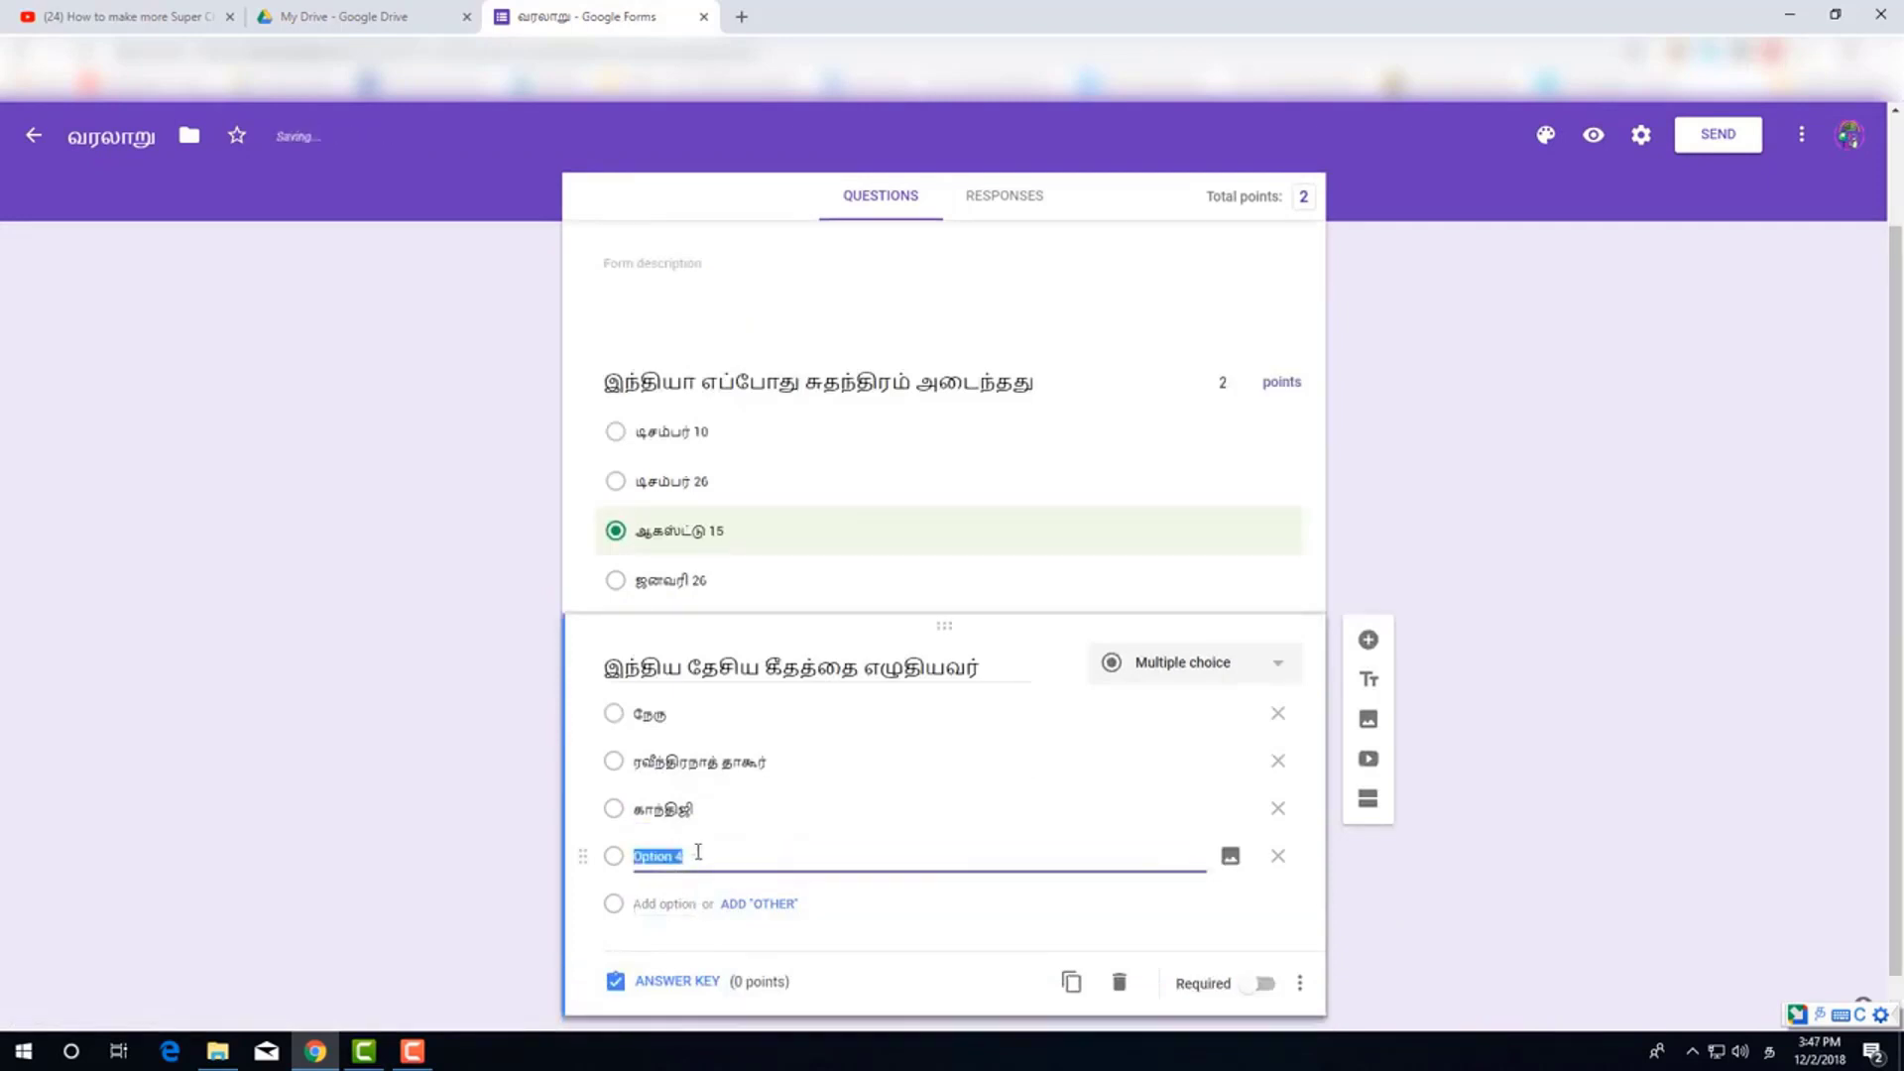
type("bharathiyar")
left_click(412, 846)
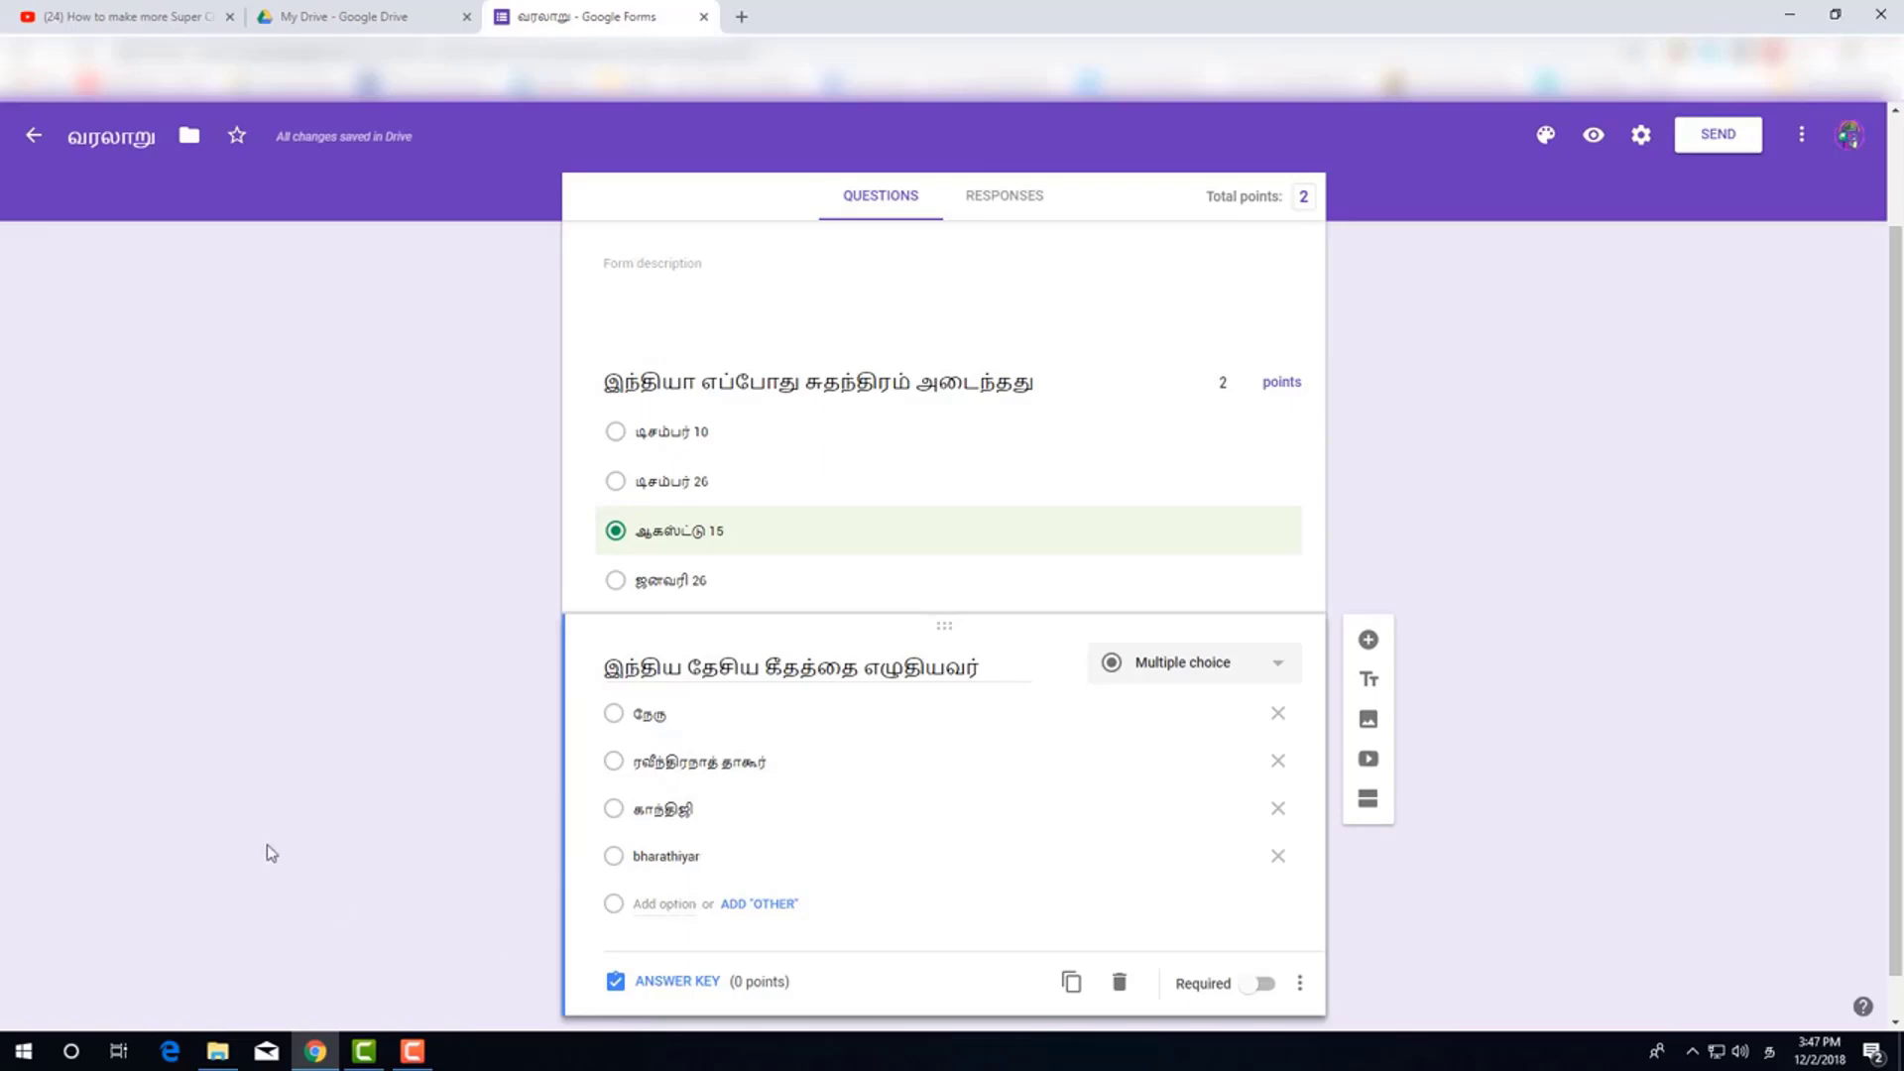
In the national anthem question's answer key, mark "ரவீந்திரநாத் தாகூர்" as correct and assign 2 points
scroll(281, 841, "down", 1)
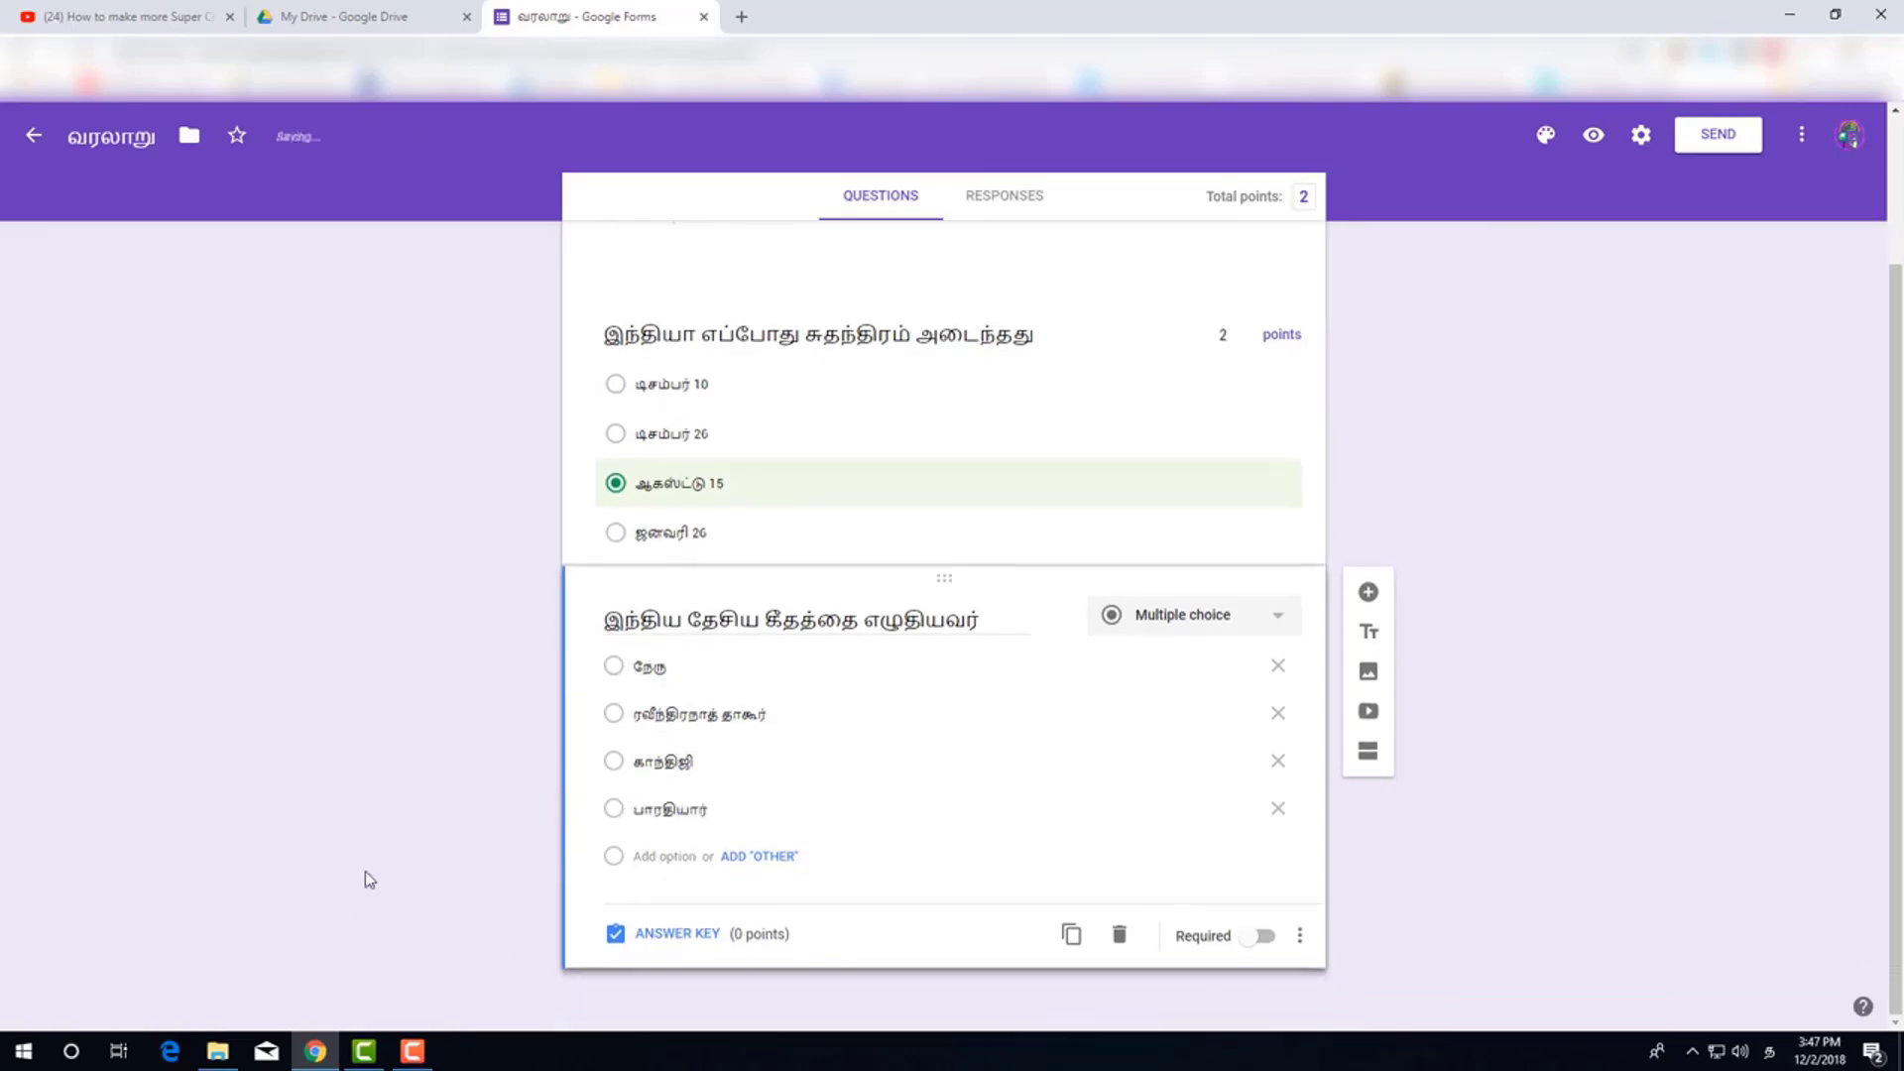
left_click(646, 951)
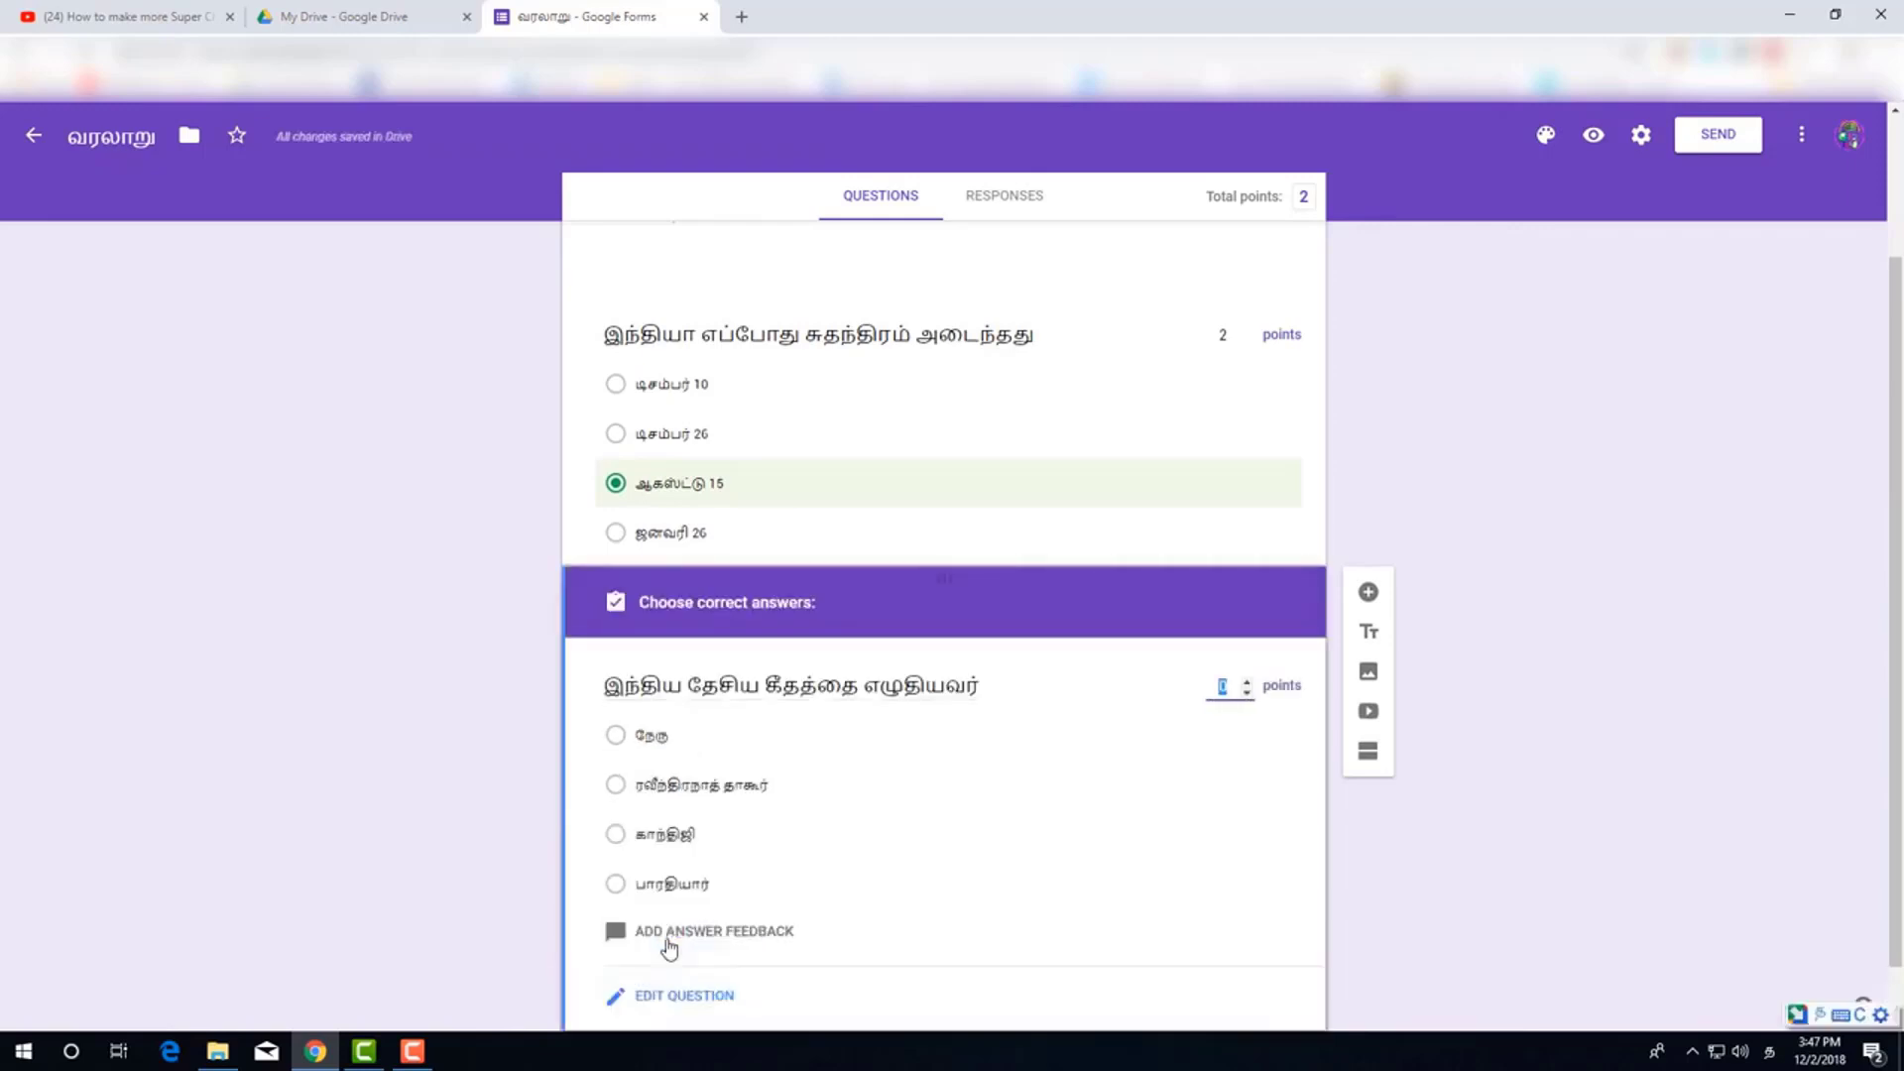
left_click(617, 785)
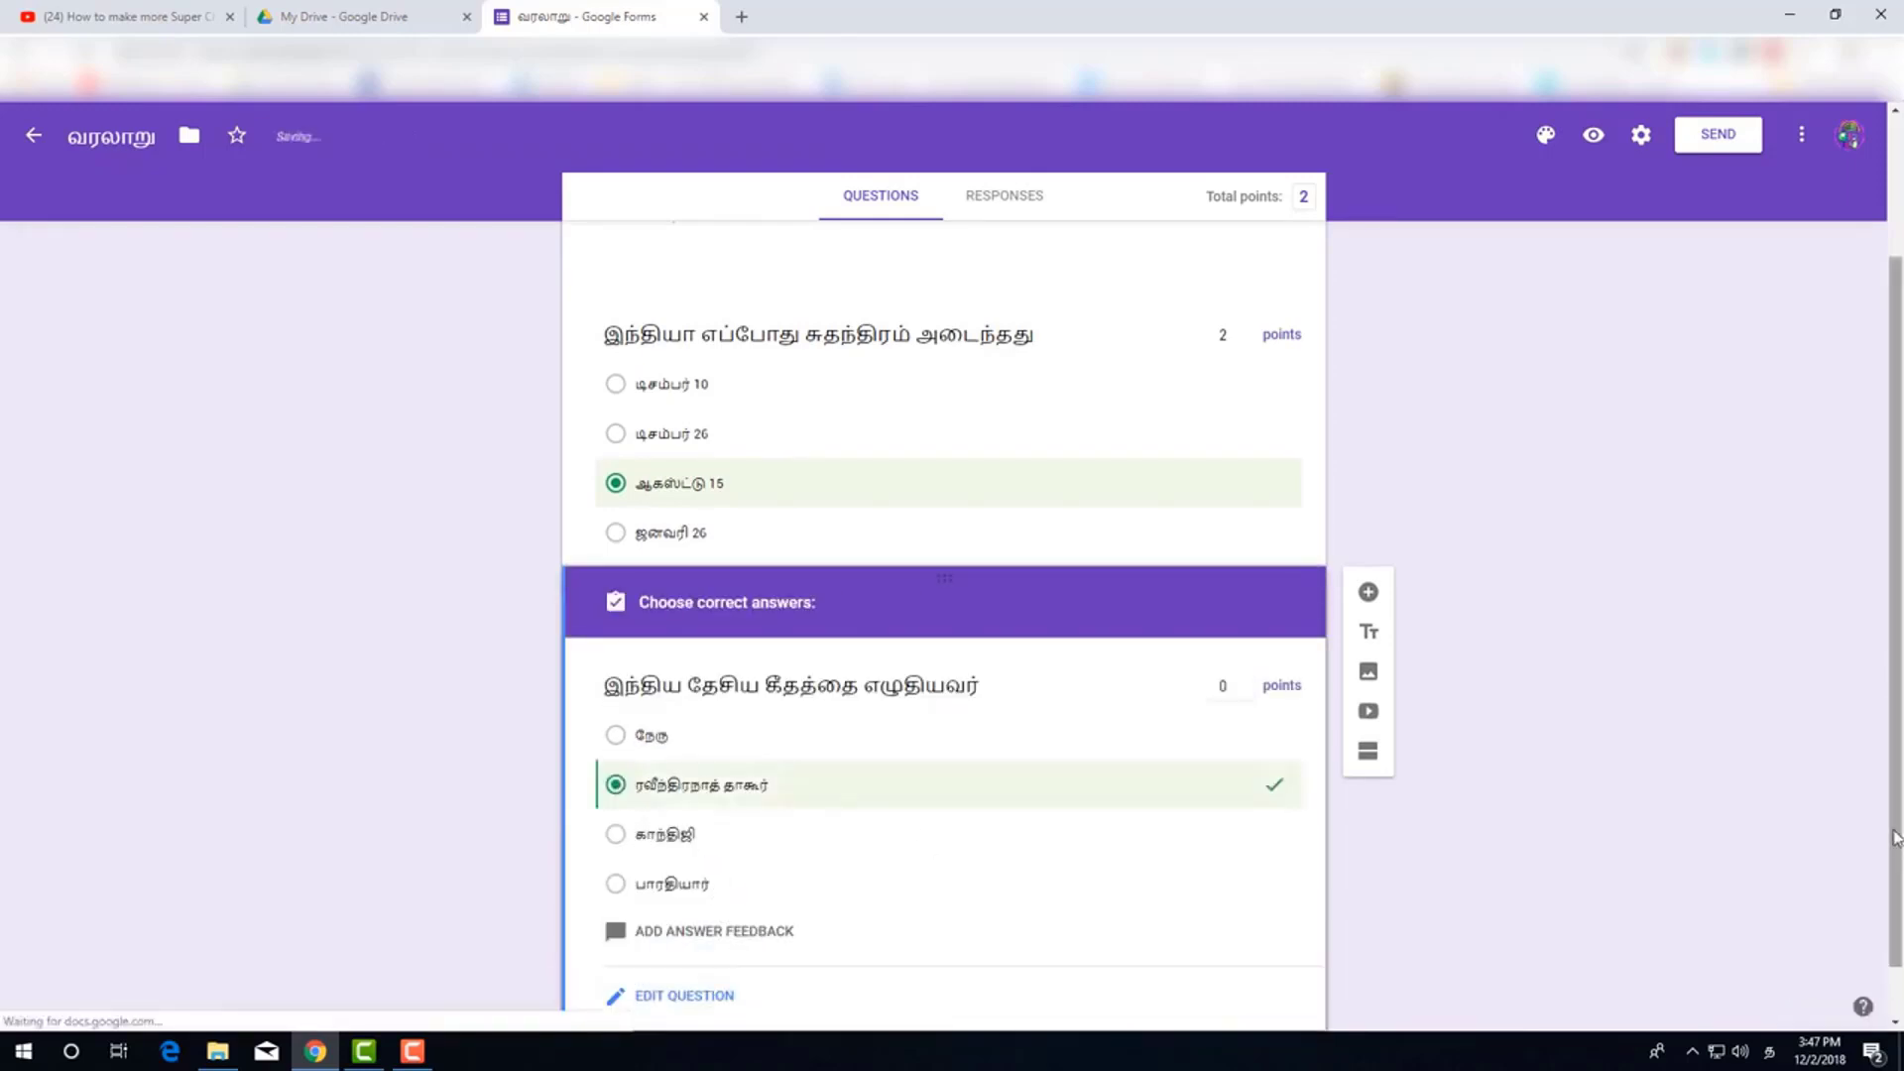
left_click_drag(1895, 751, 1895, 806)
double_click(1248, 620)
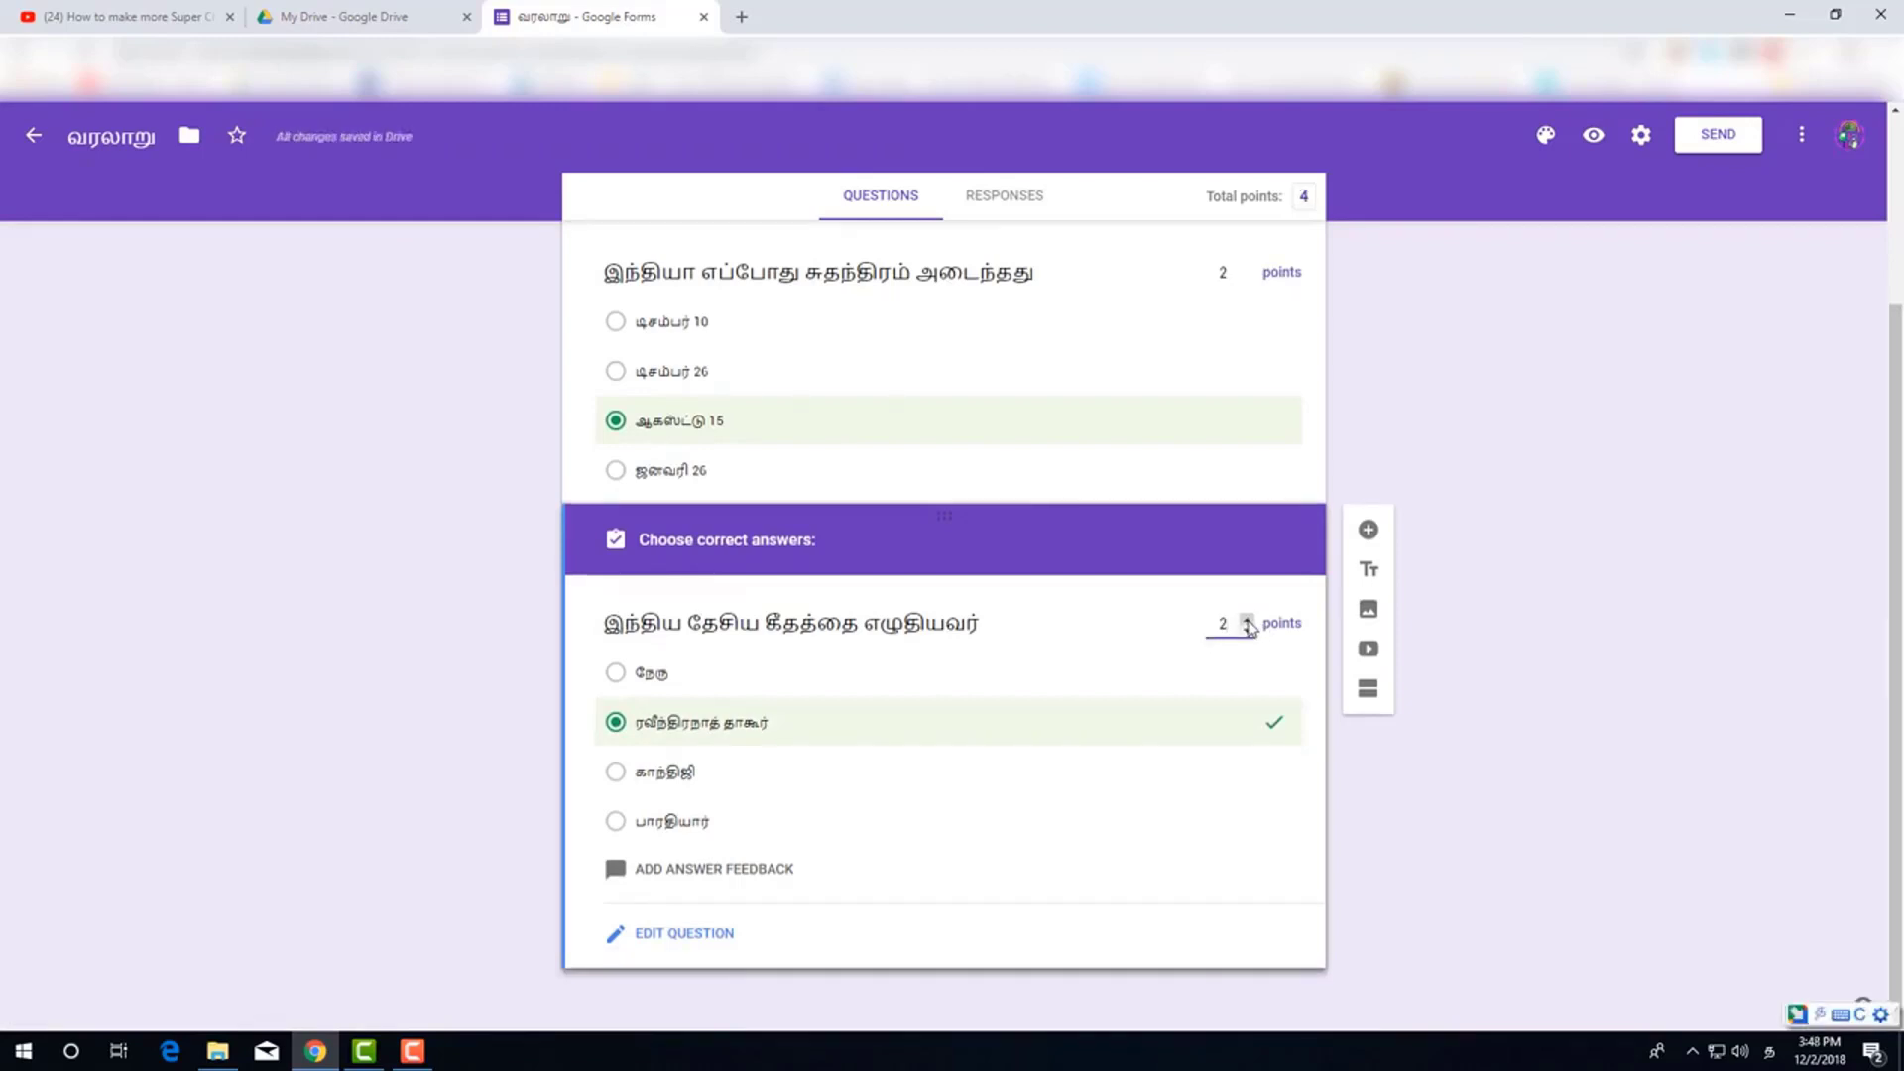
Add a third multiple-choice question "இந்தியாவின் விடிவெள்ளி" with "ராஜாராம் மோகன் ராய்" as its first answer option
left_click(1369, 533)
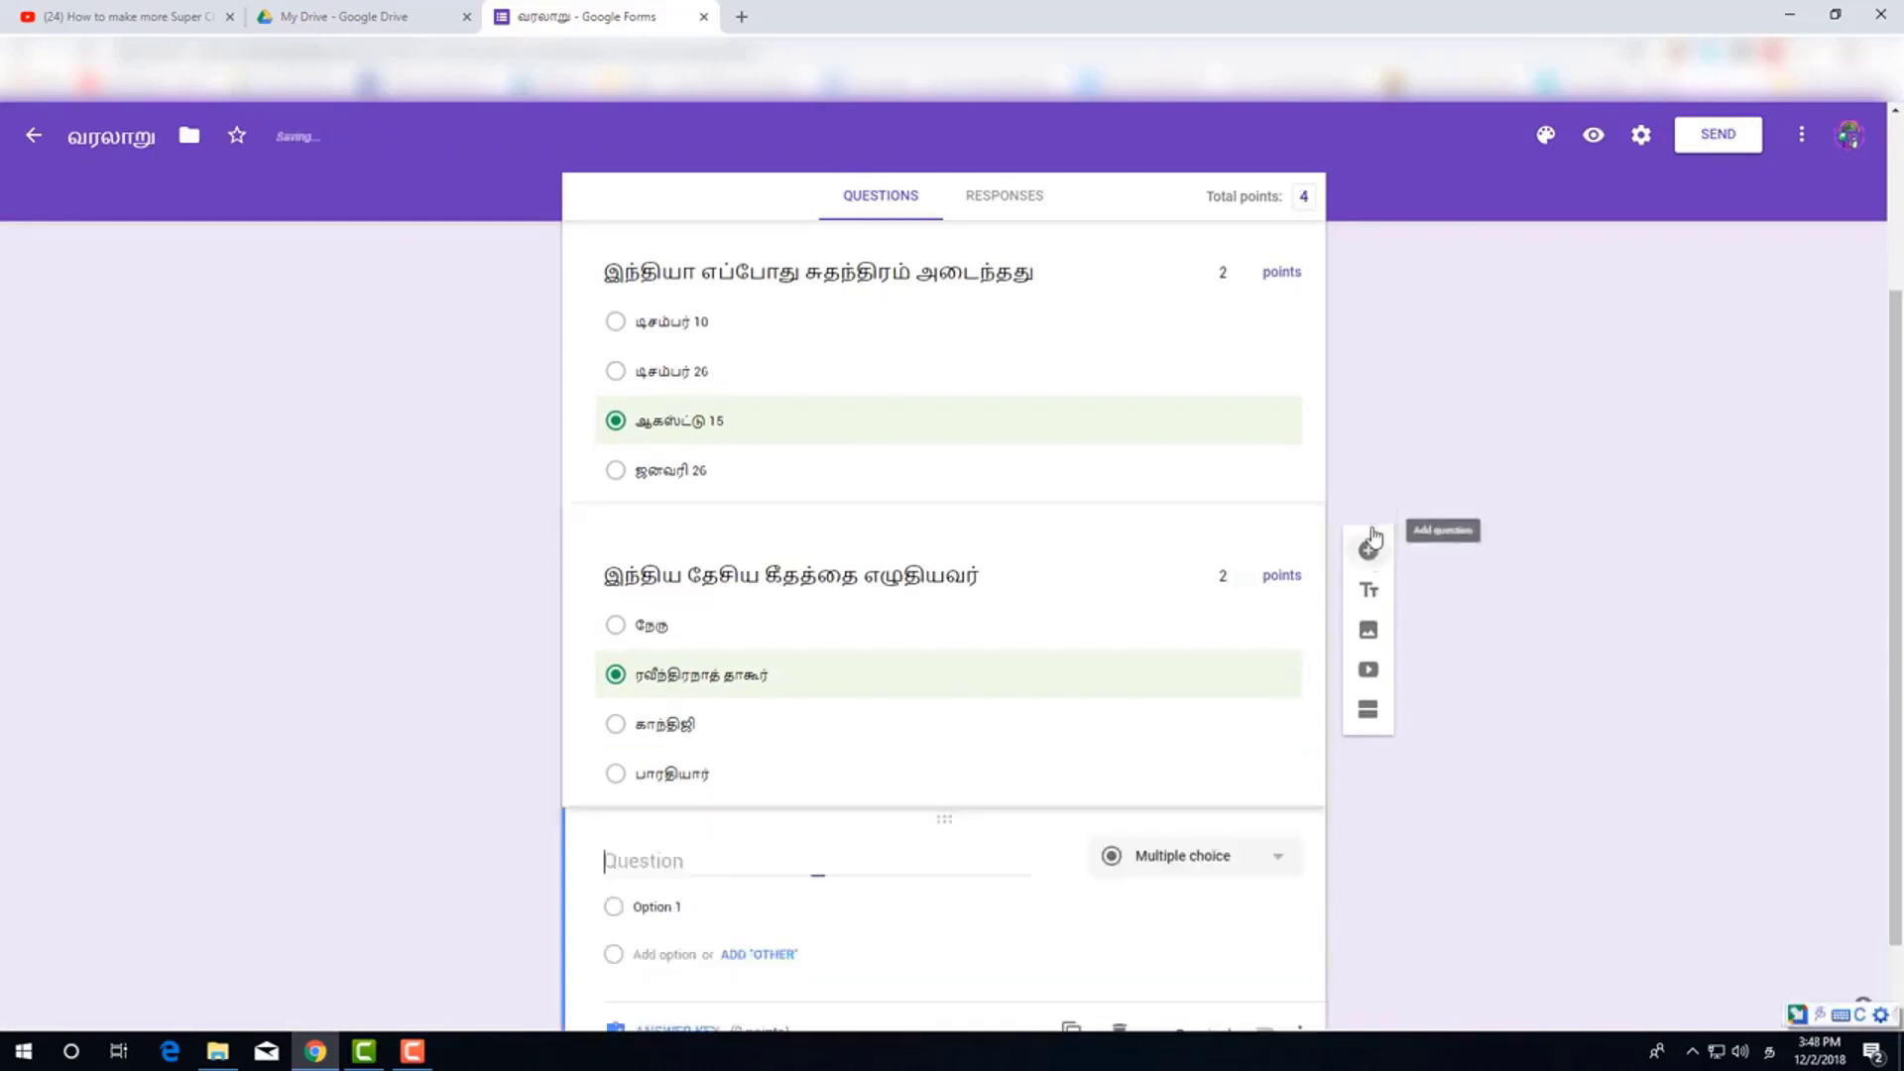
type("இந்தியாவின் விடிவெள்ளி")
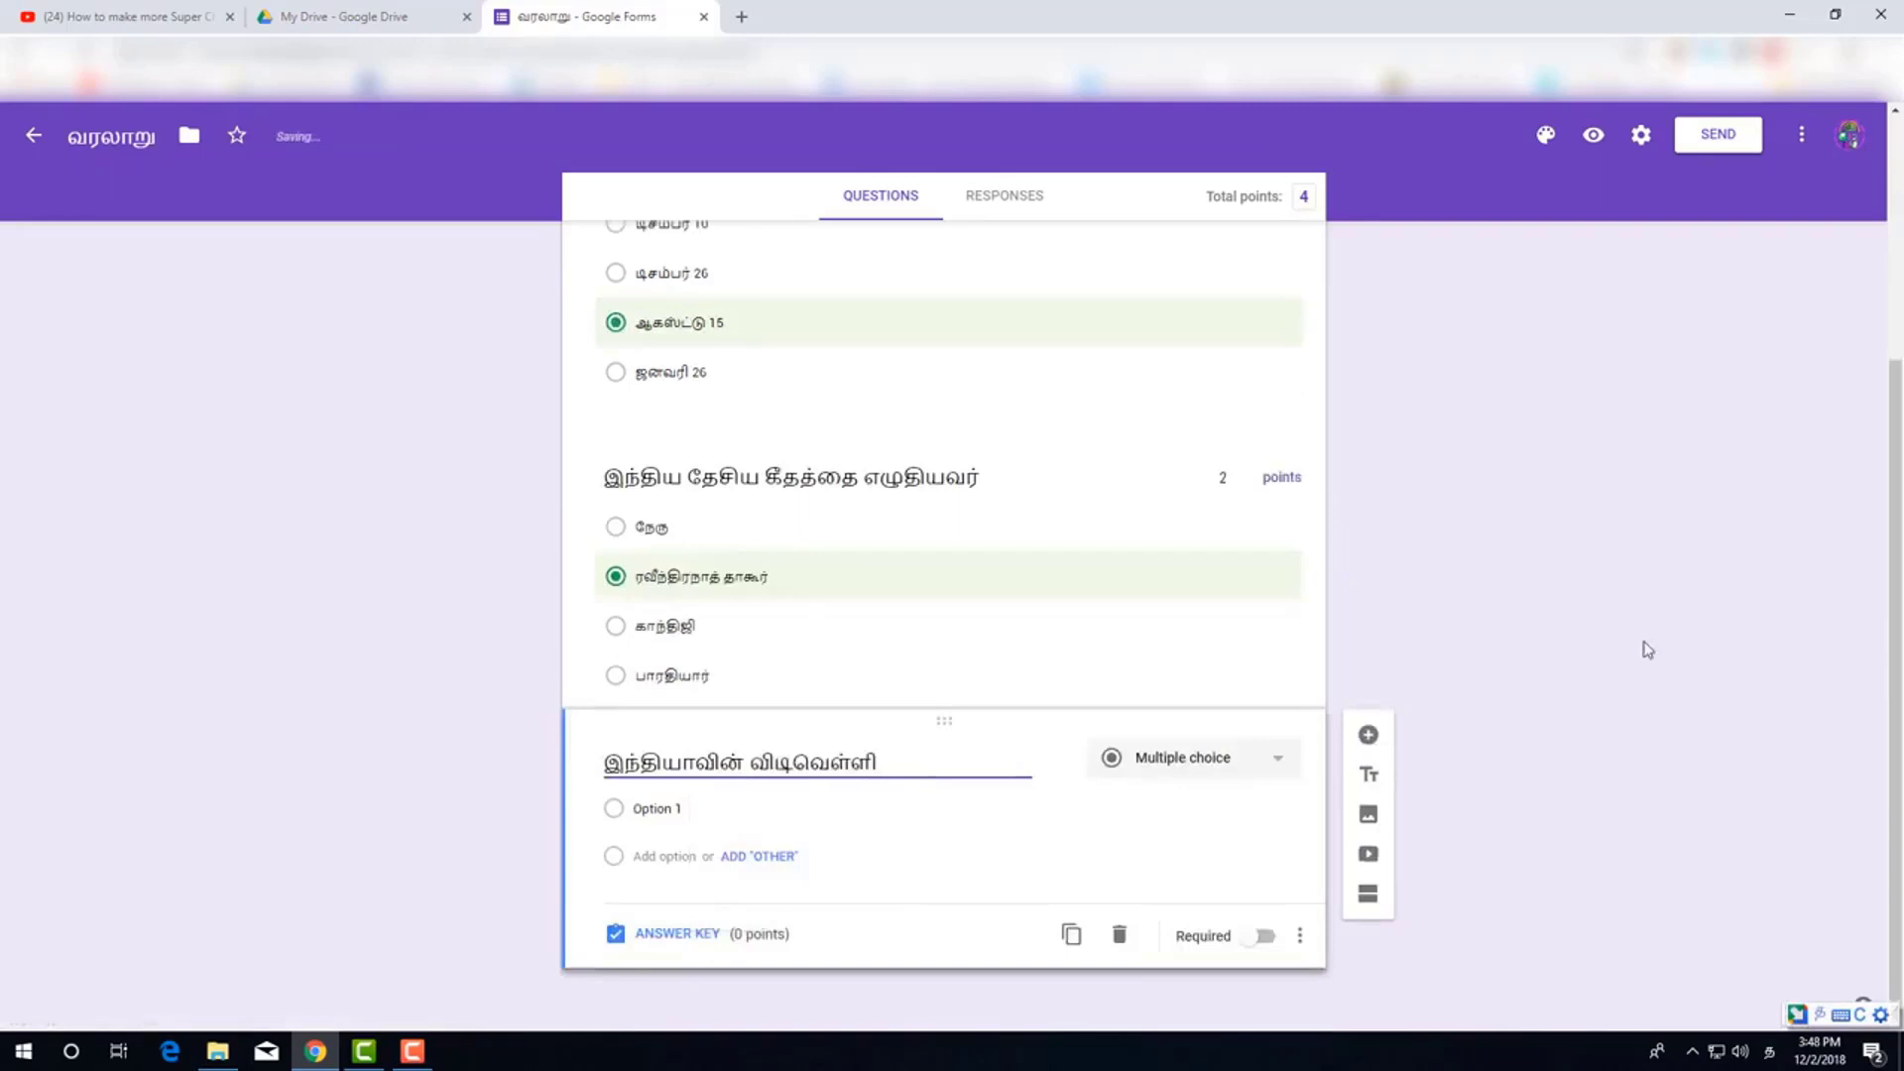
left_click(841, 809)
type("ராஜாராம் மோகன் ராய்")
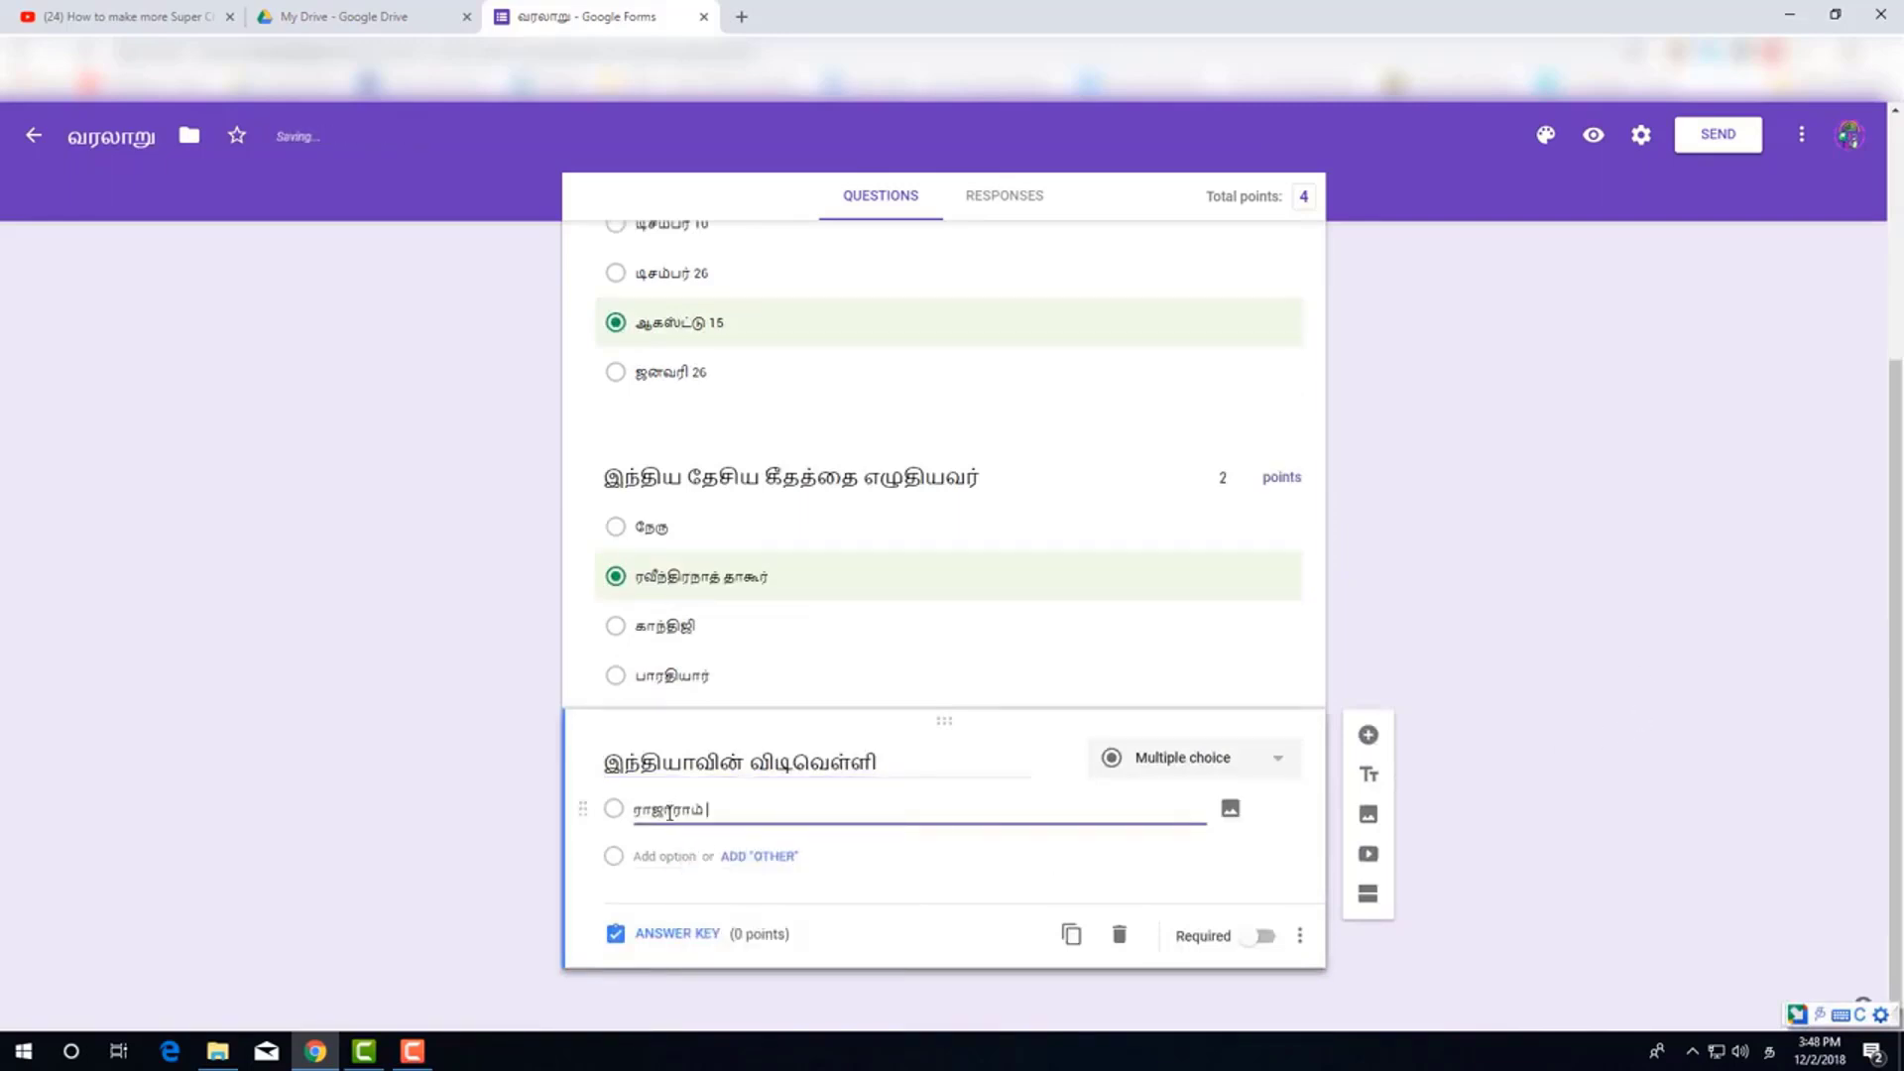
Add "கோபால கிருஷ்ண கோகலே", "சர்தார் வல்லபை படேல்" and "காந்திஜி" as the remaining answer options of the third question
key("Return")
type("gopia")
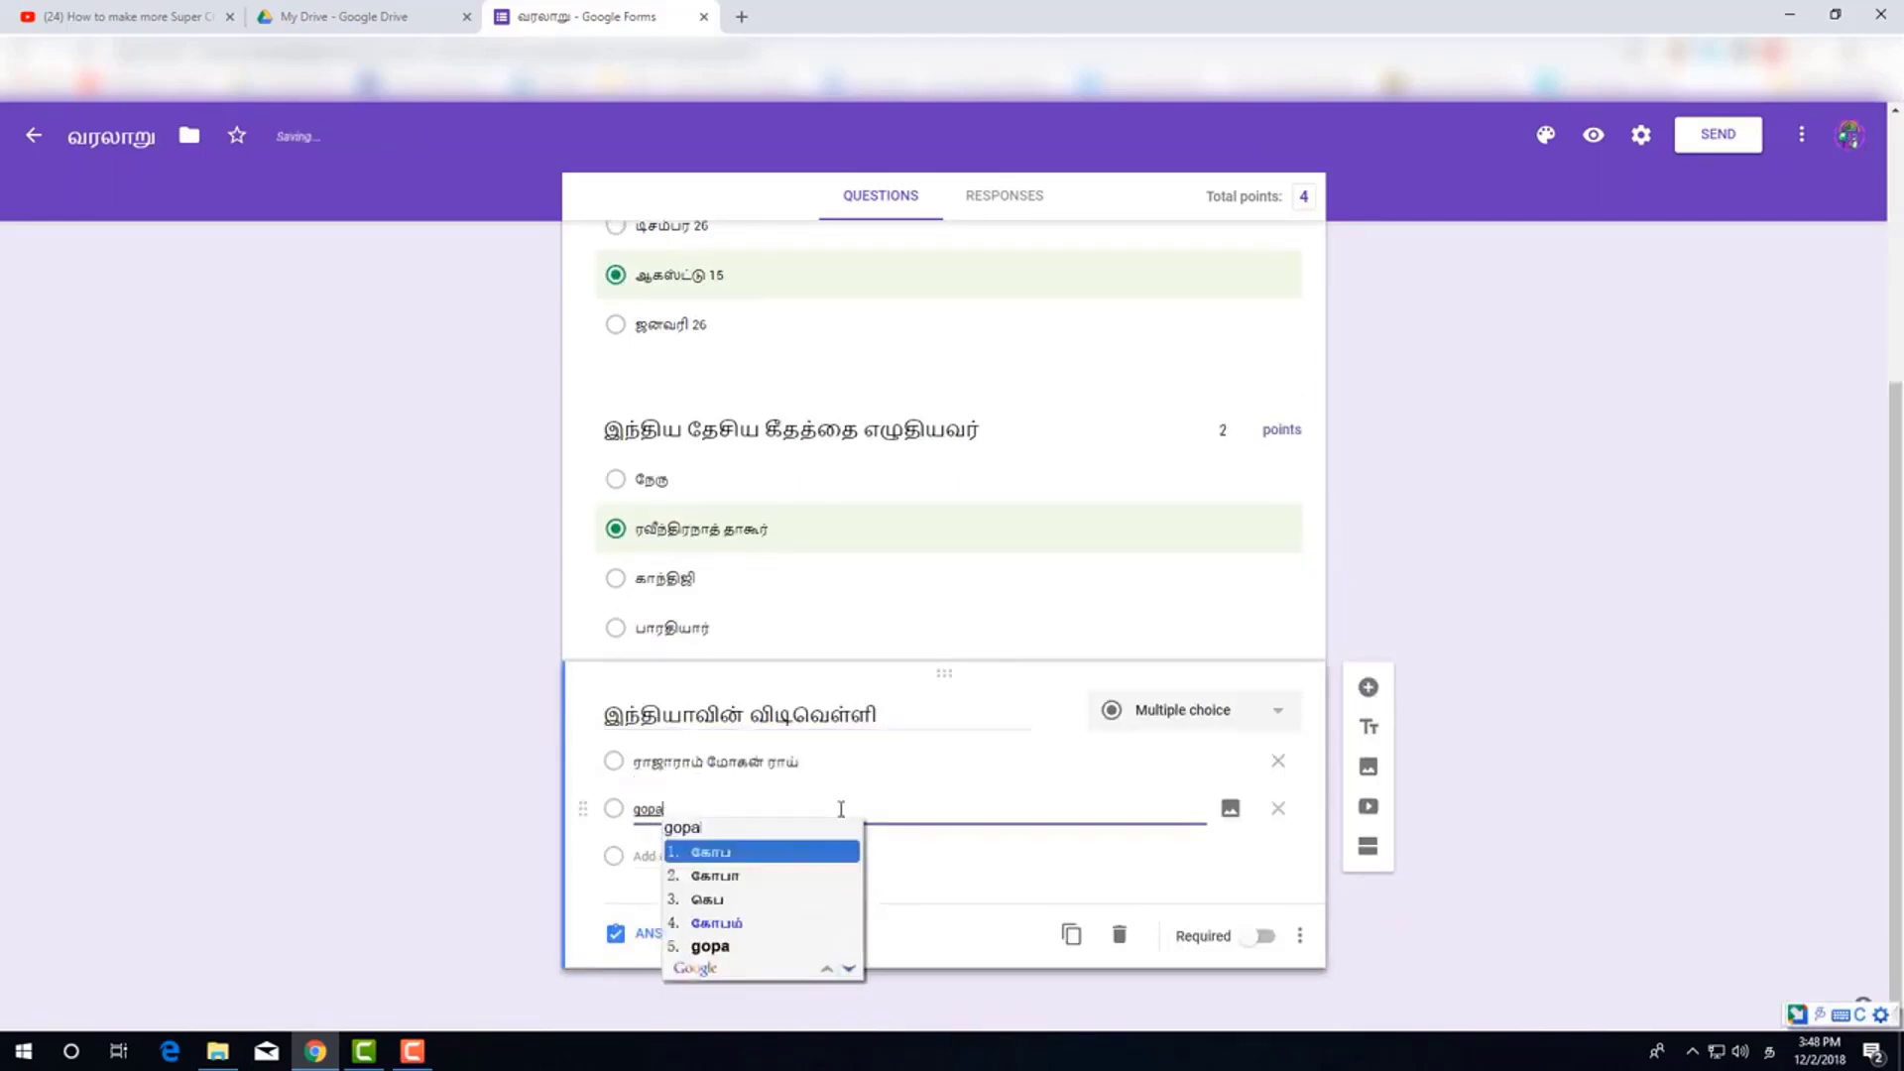
key("Return")
key("Return")
type("sar")
type("தார் வல்லபை படேல்")
key("Return")
type("காந்திஜி")
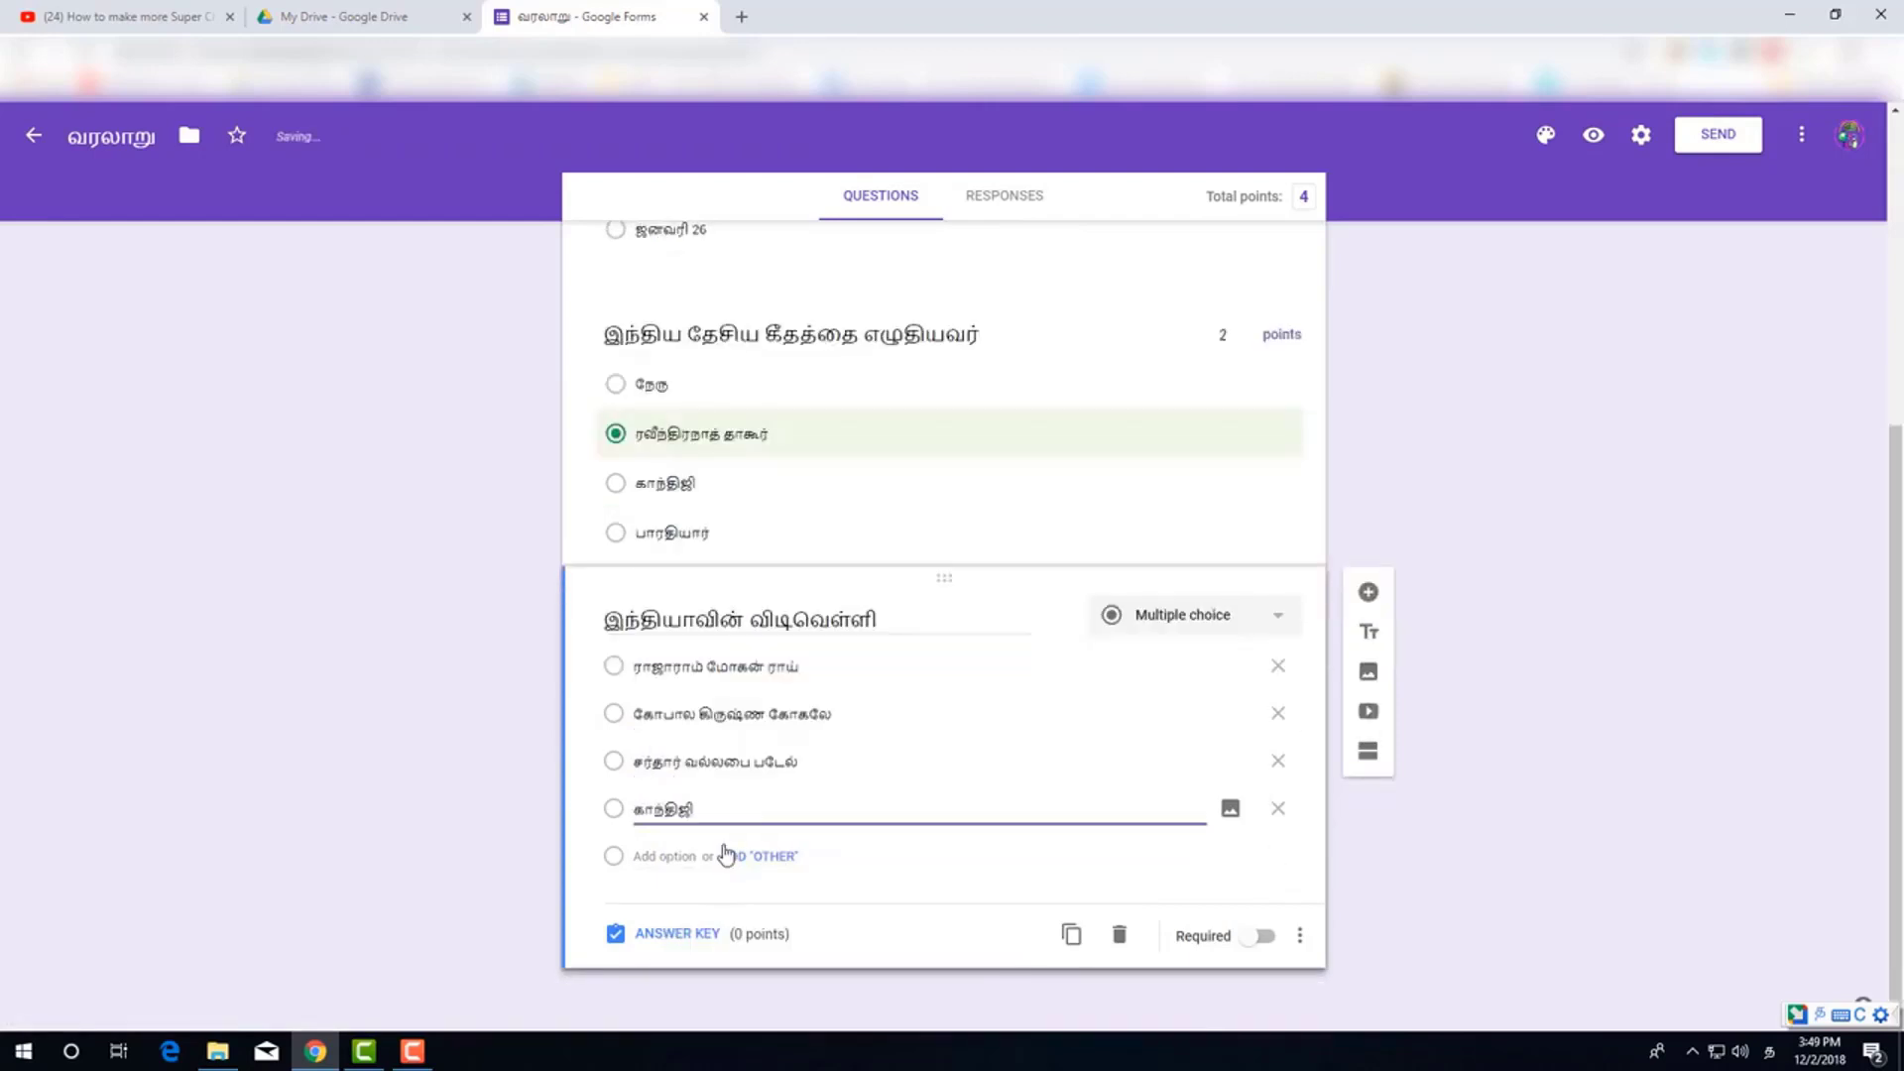
In the third question's answer key, mark "ராஜாராம் மோகன் ராய்" as correct and assign 2 points
left_click(656, 934)
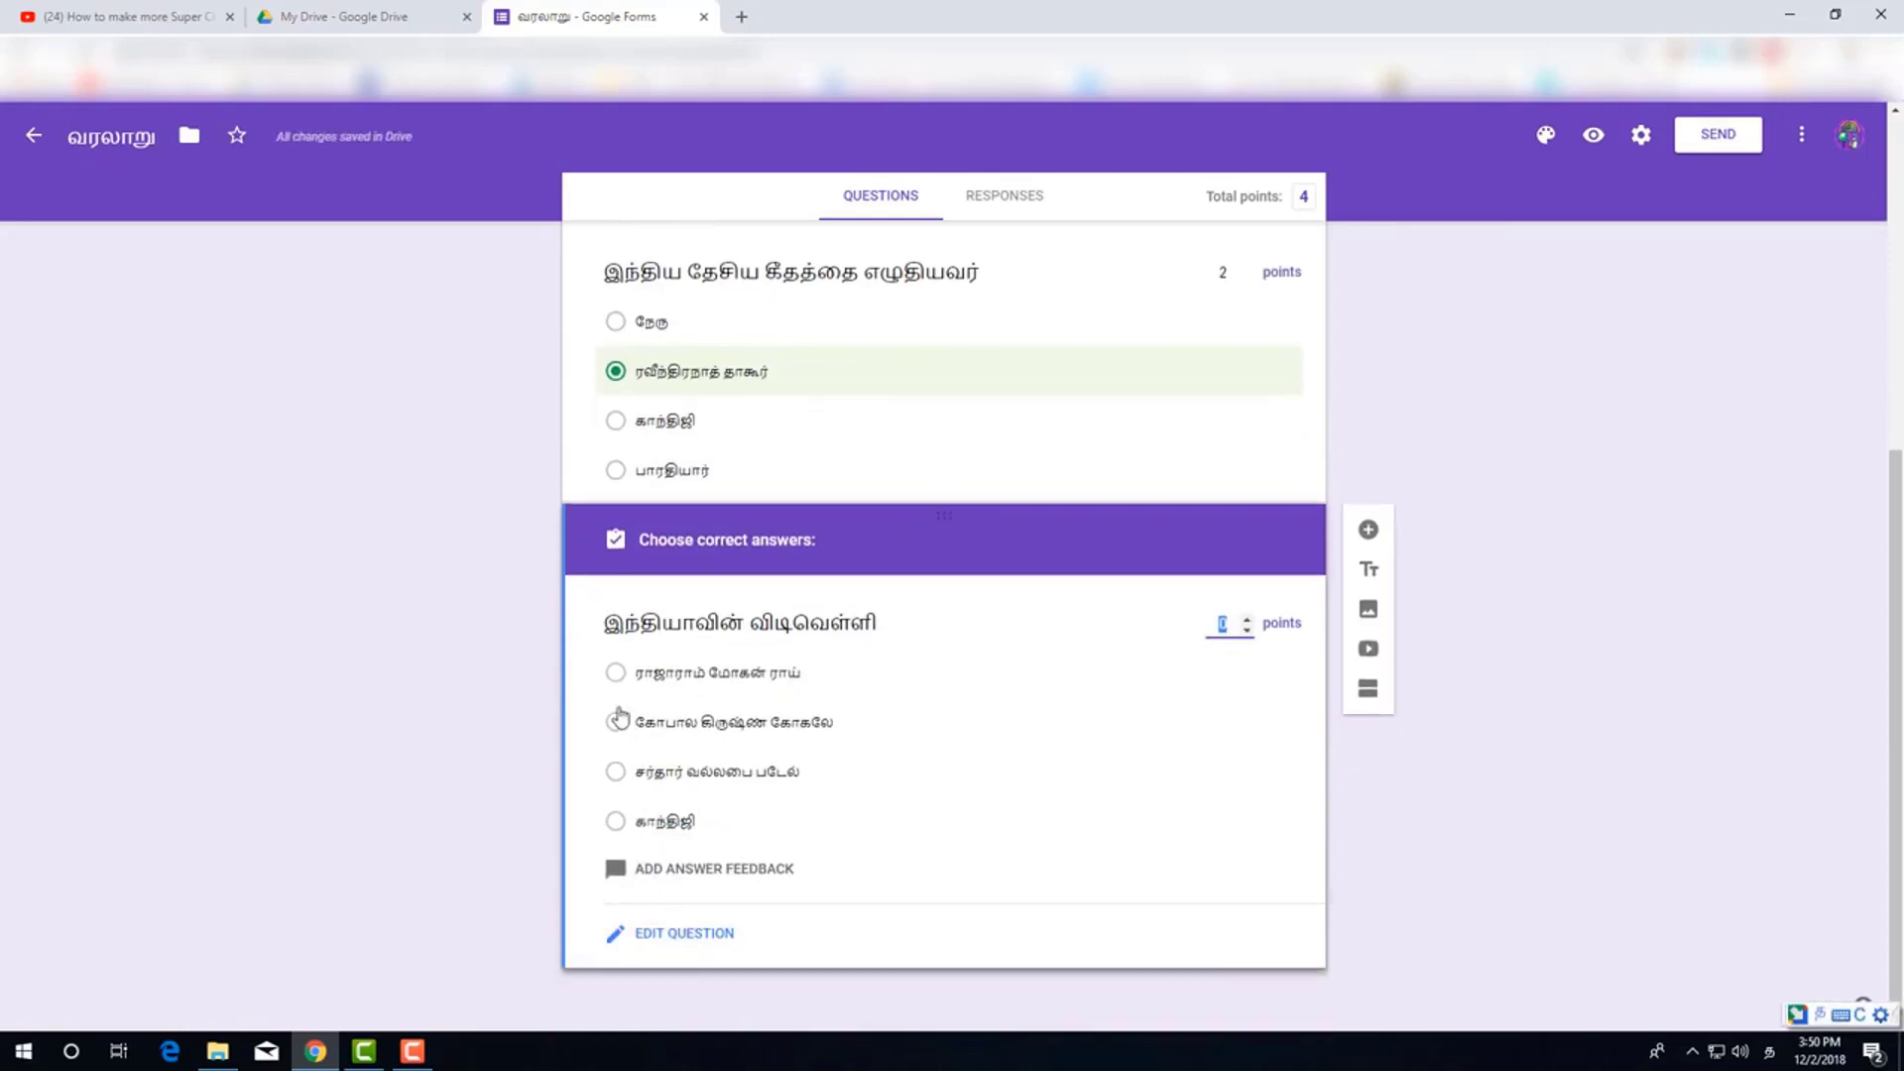
left_click(616, 675)
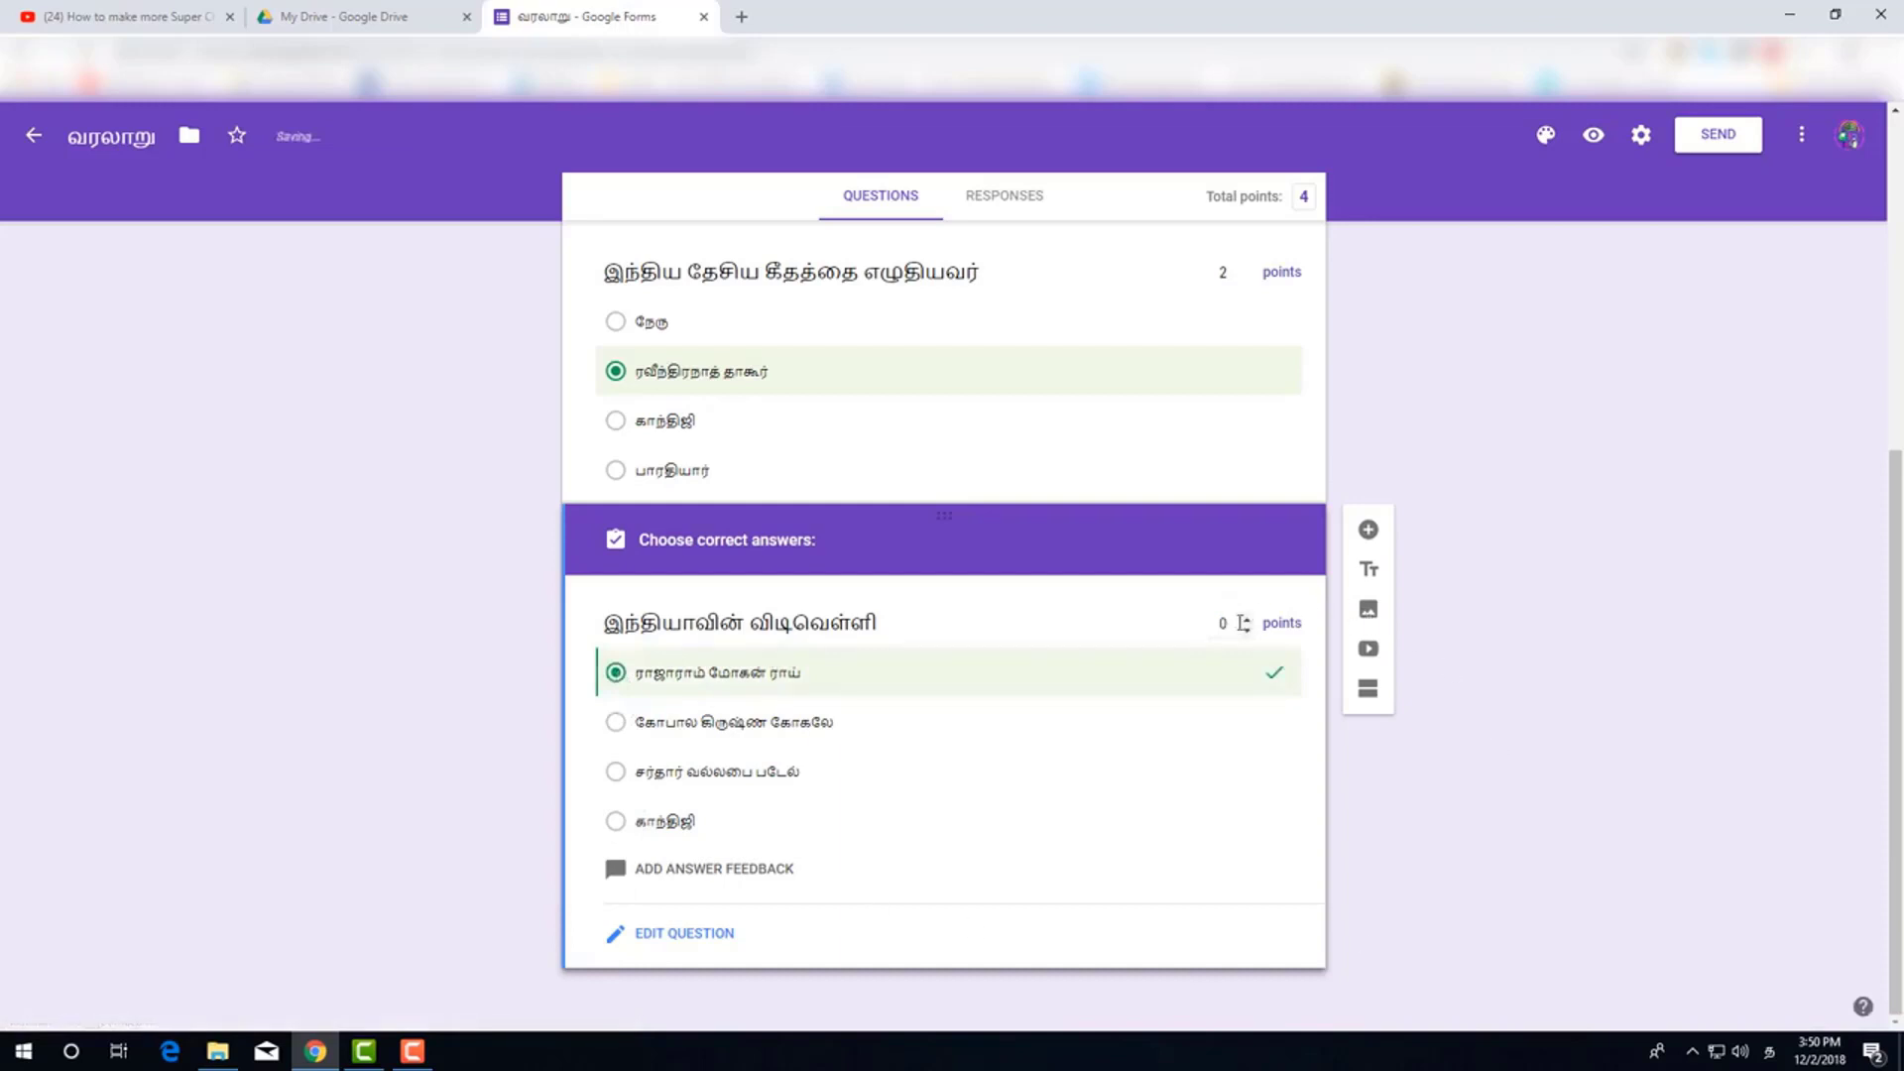
left_click(1246, 620)
left_click(1247, 620)
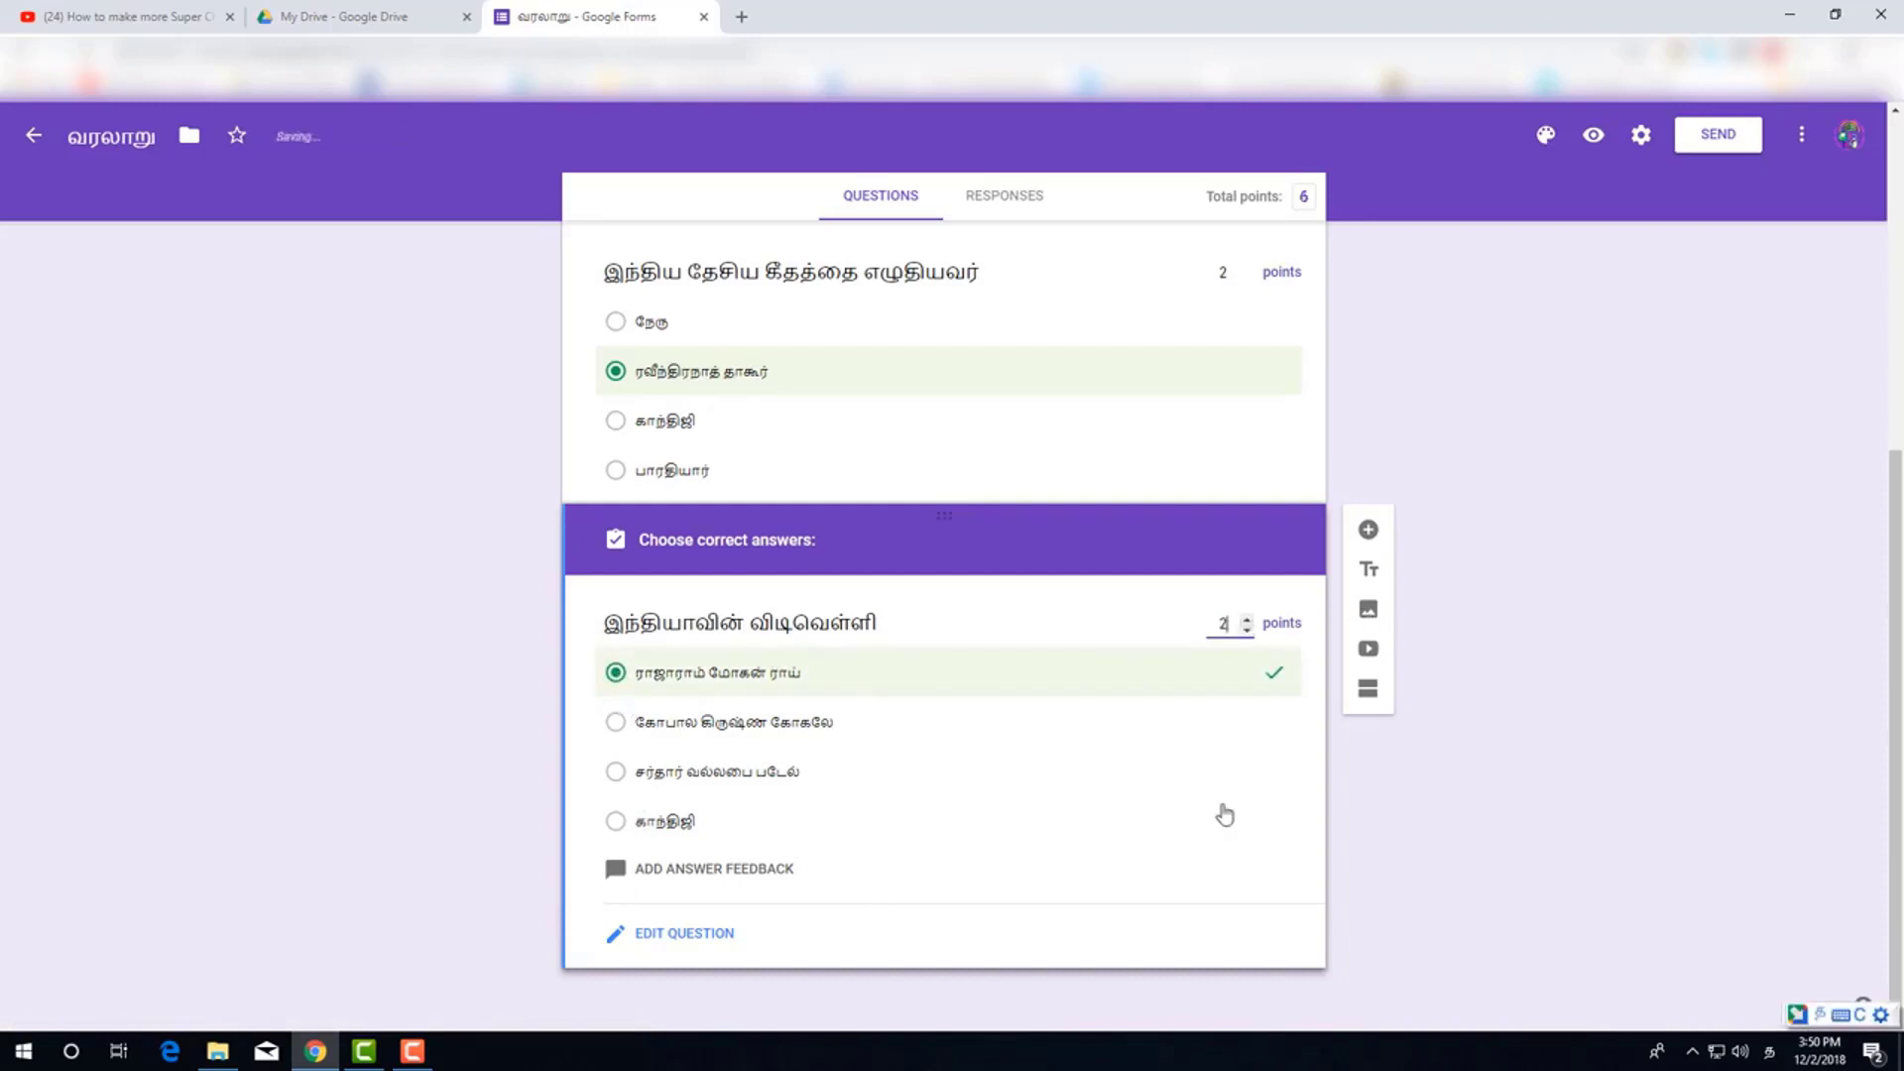
Add a blank question after the first question and move it above that question, directly below the form title
scroll(1449, 822, "up", 6)
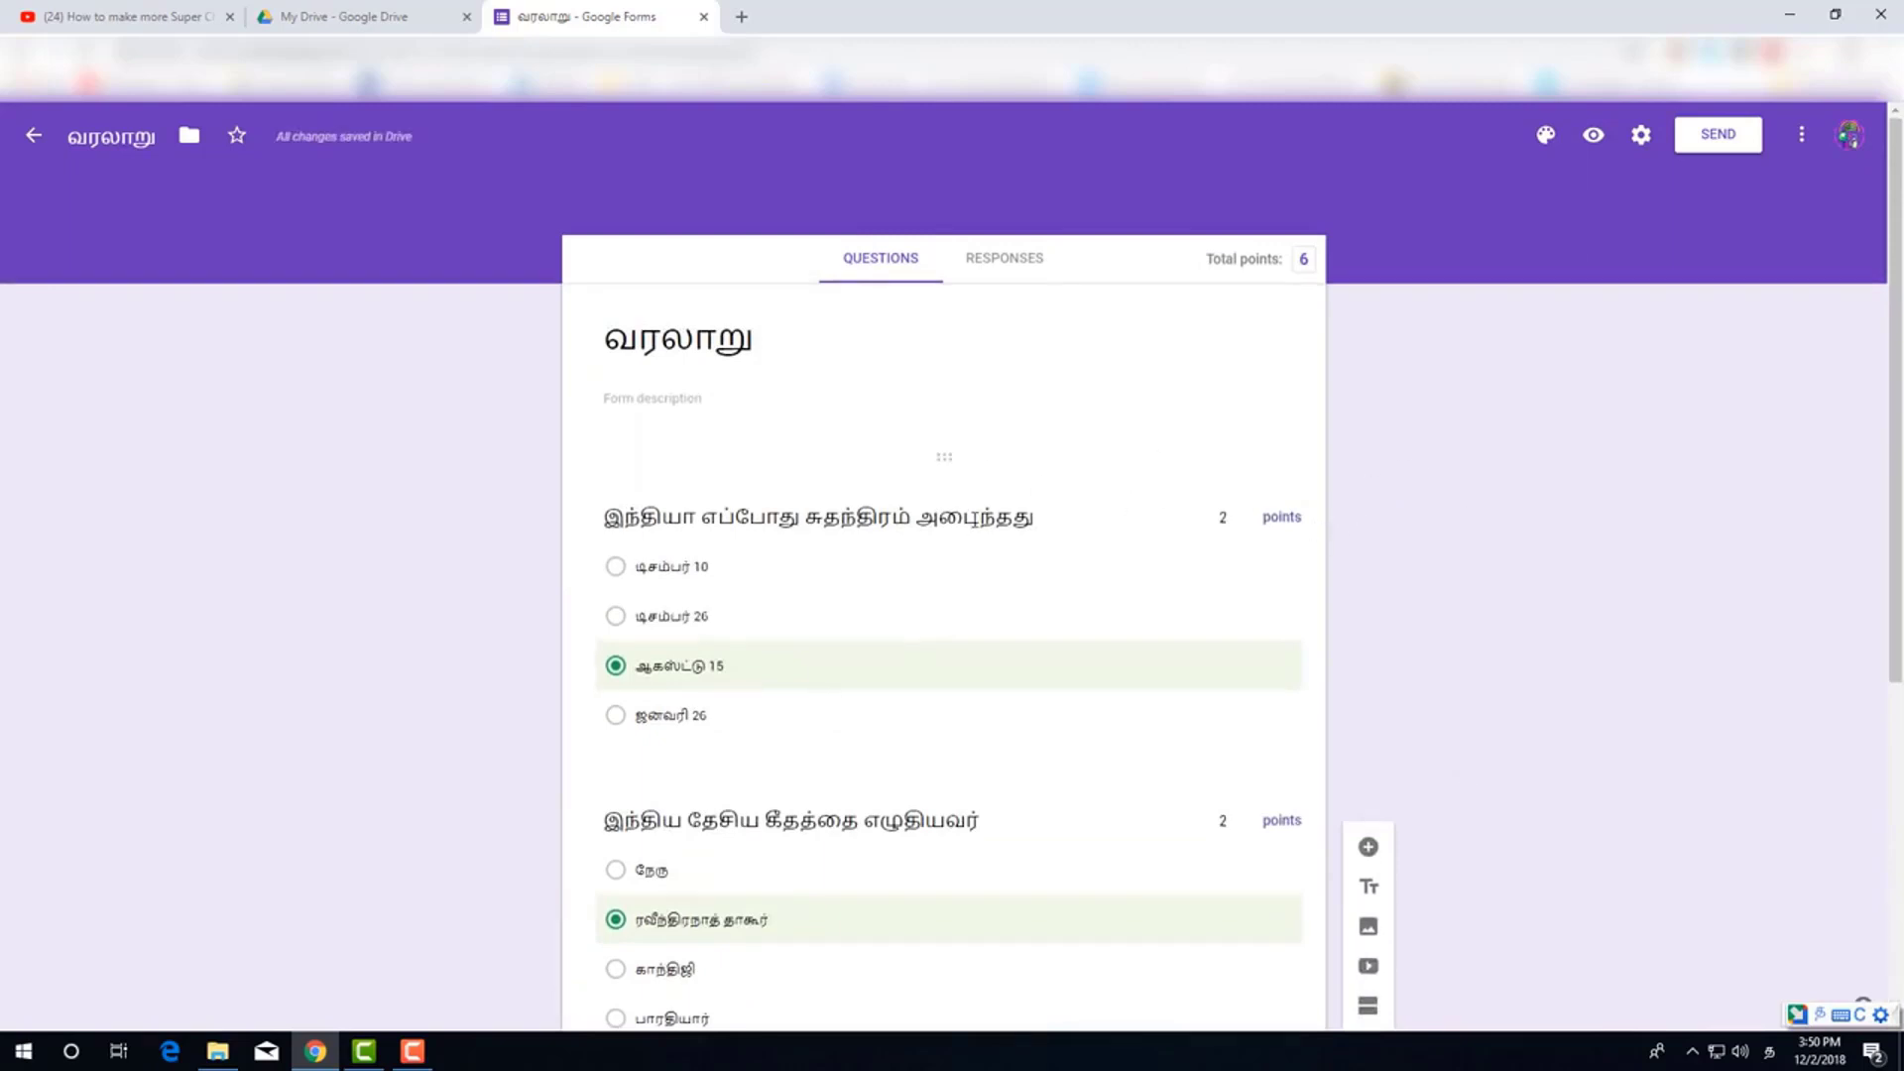
left_click(975, 519)
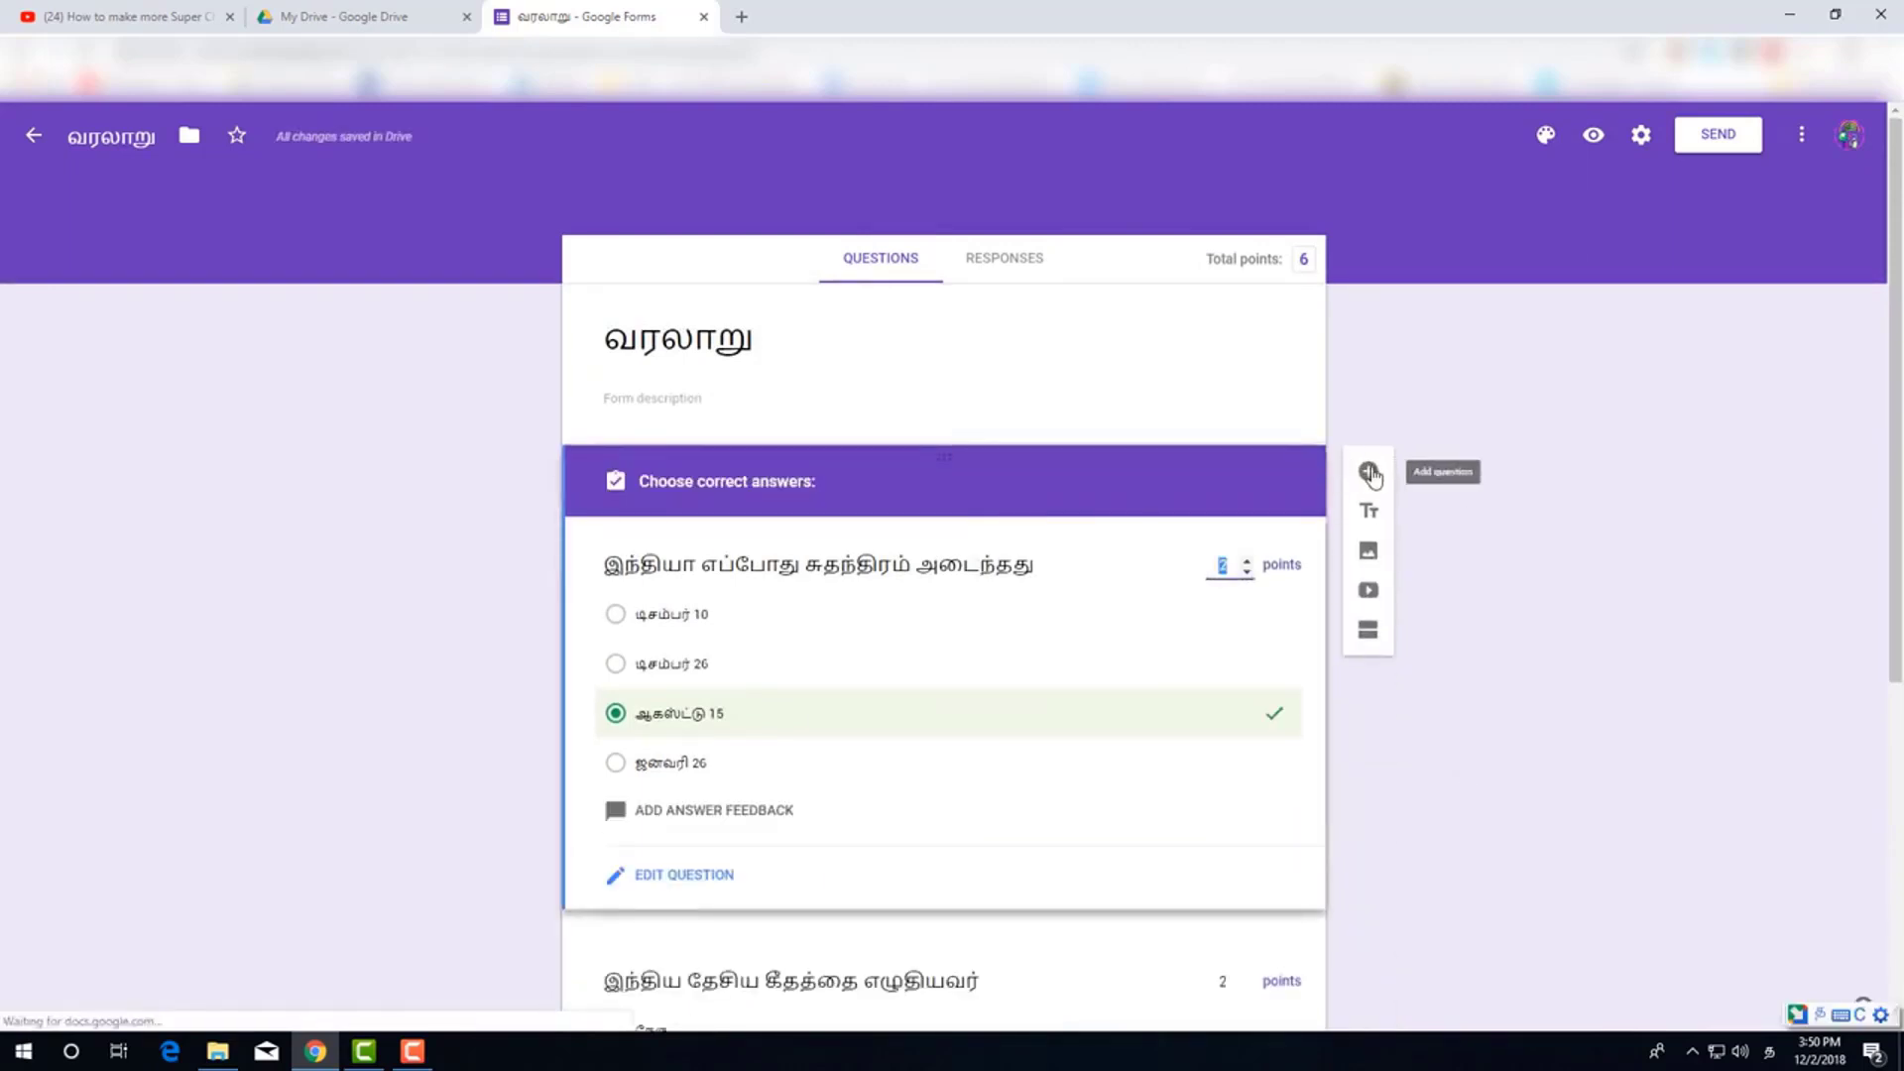
left_click(1370, 473)
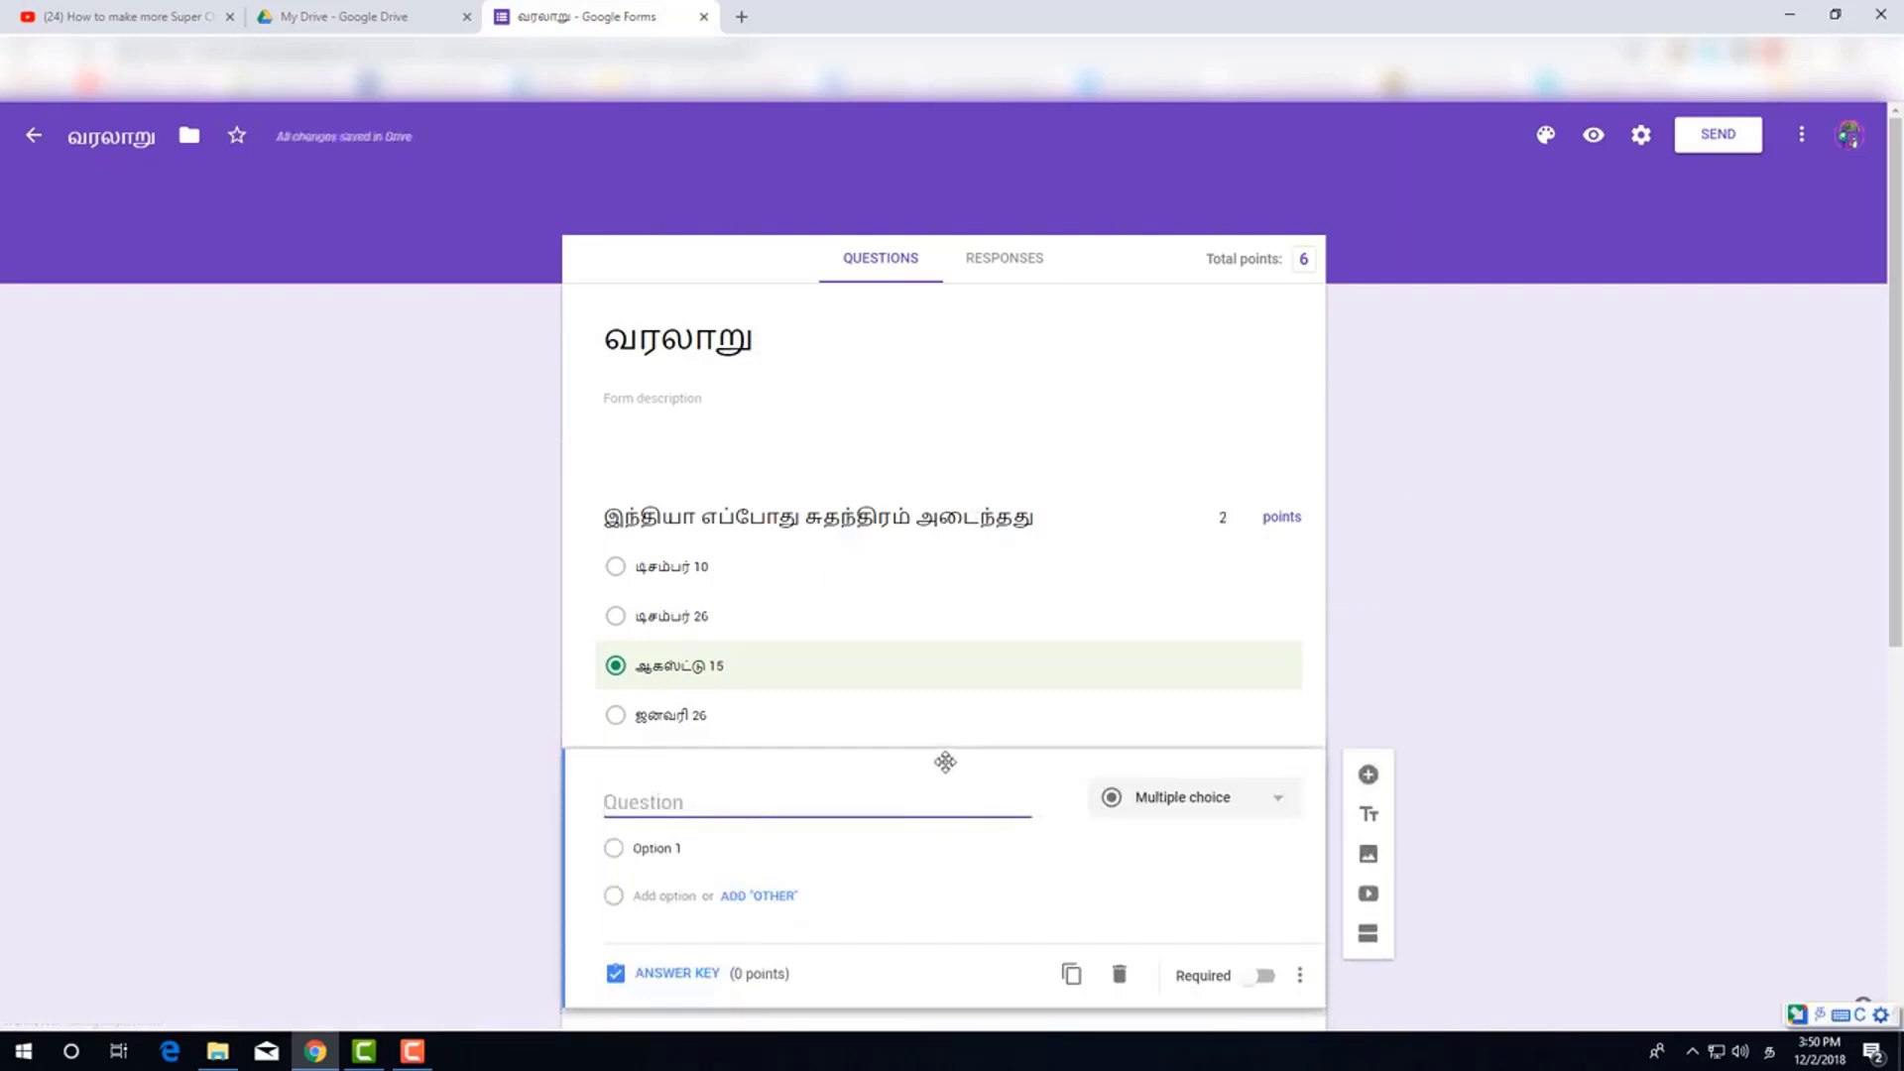
left_click_drag(946, 762, 977, 362)
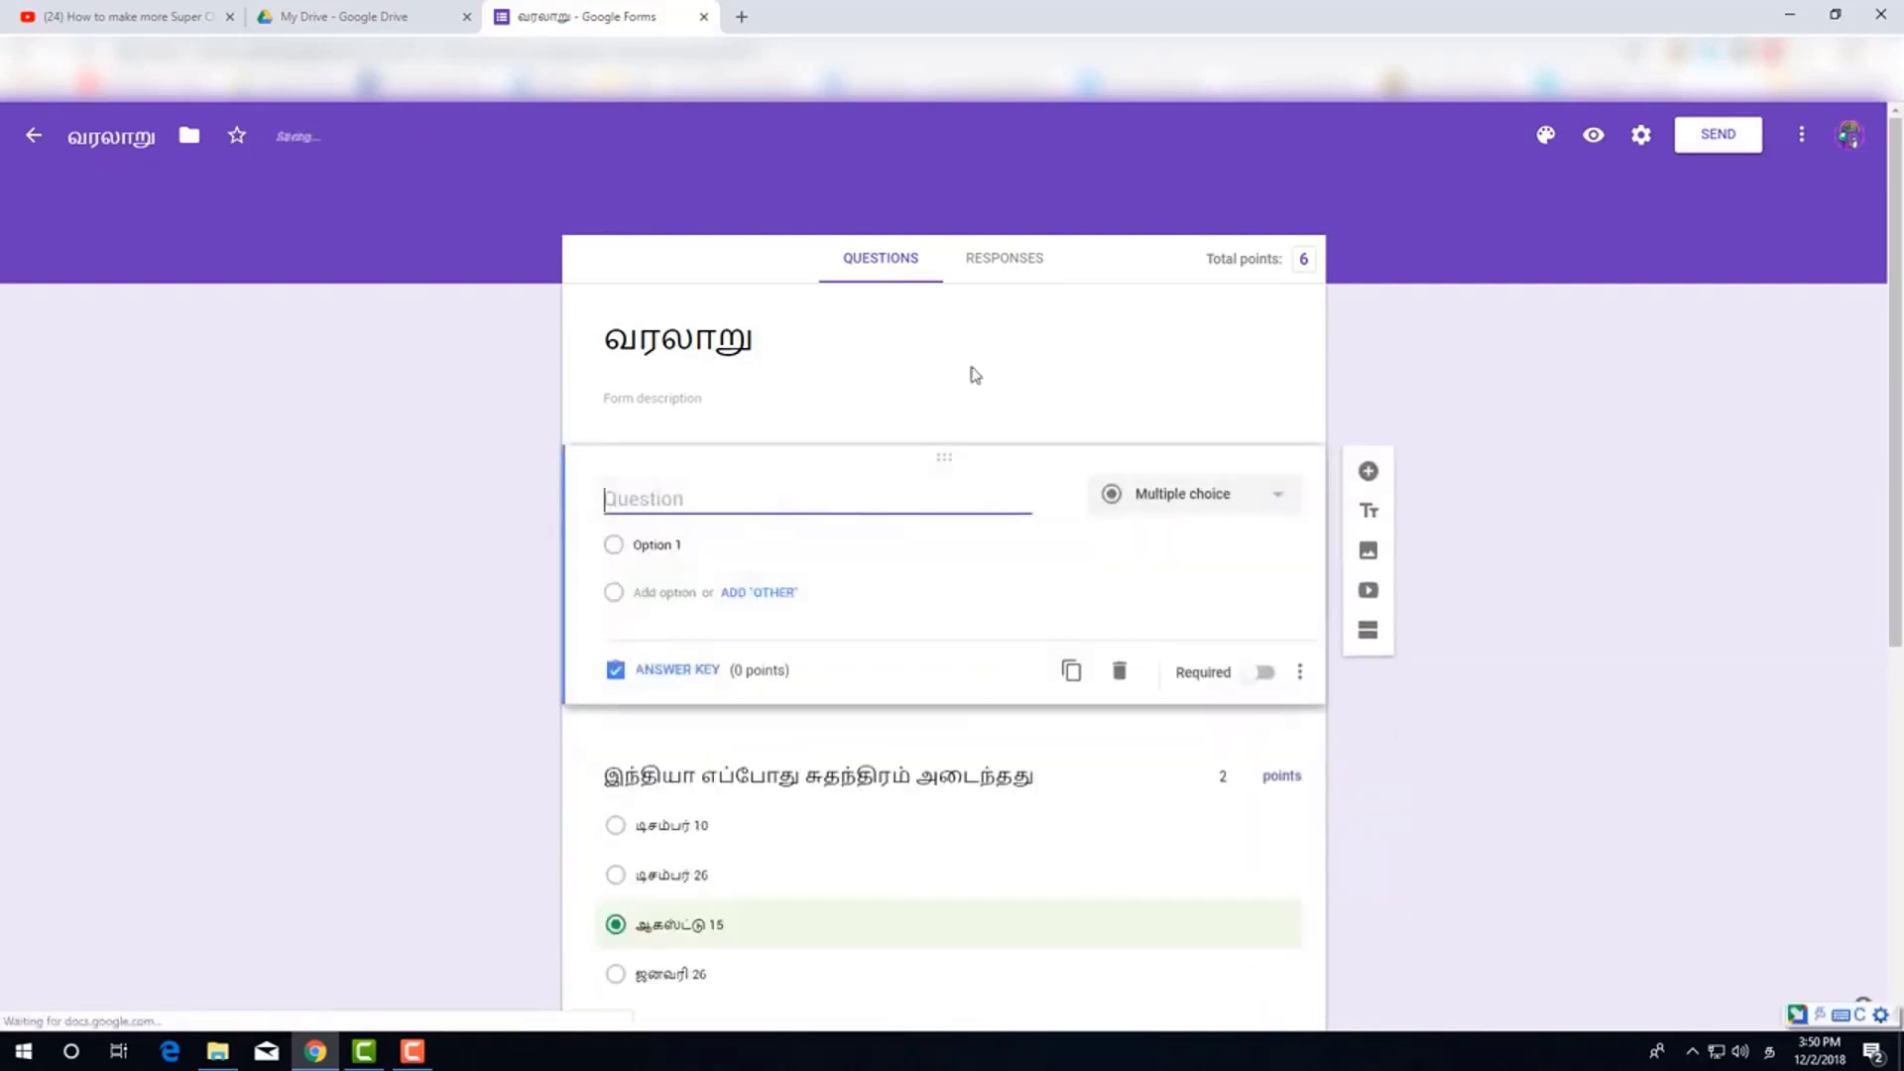
Make the blank first question a short answer question titled "Name"
left_click(1205, 501)
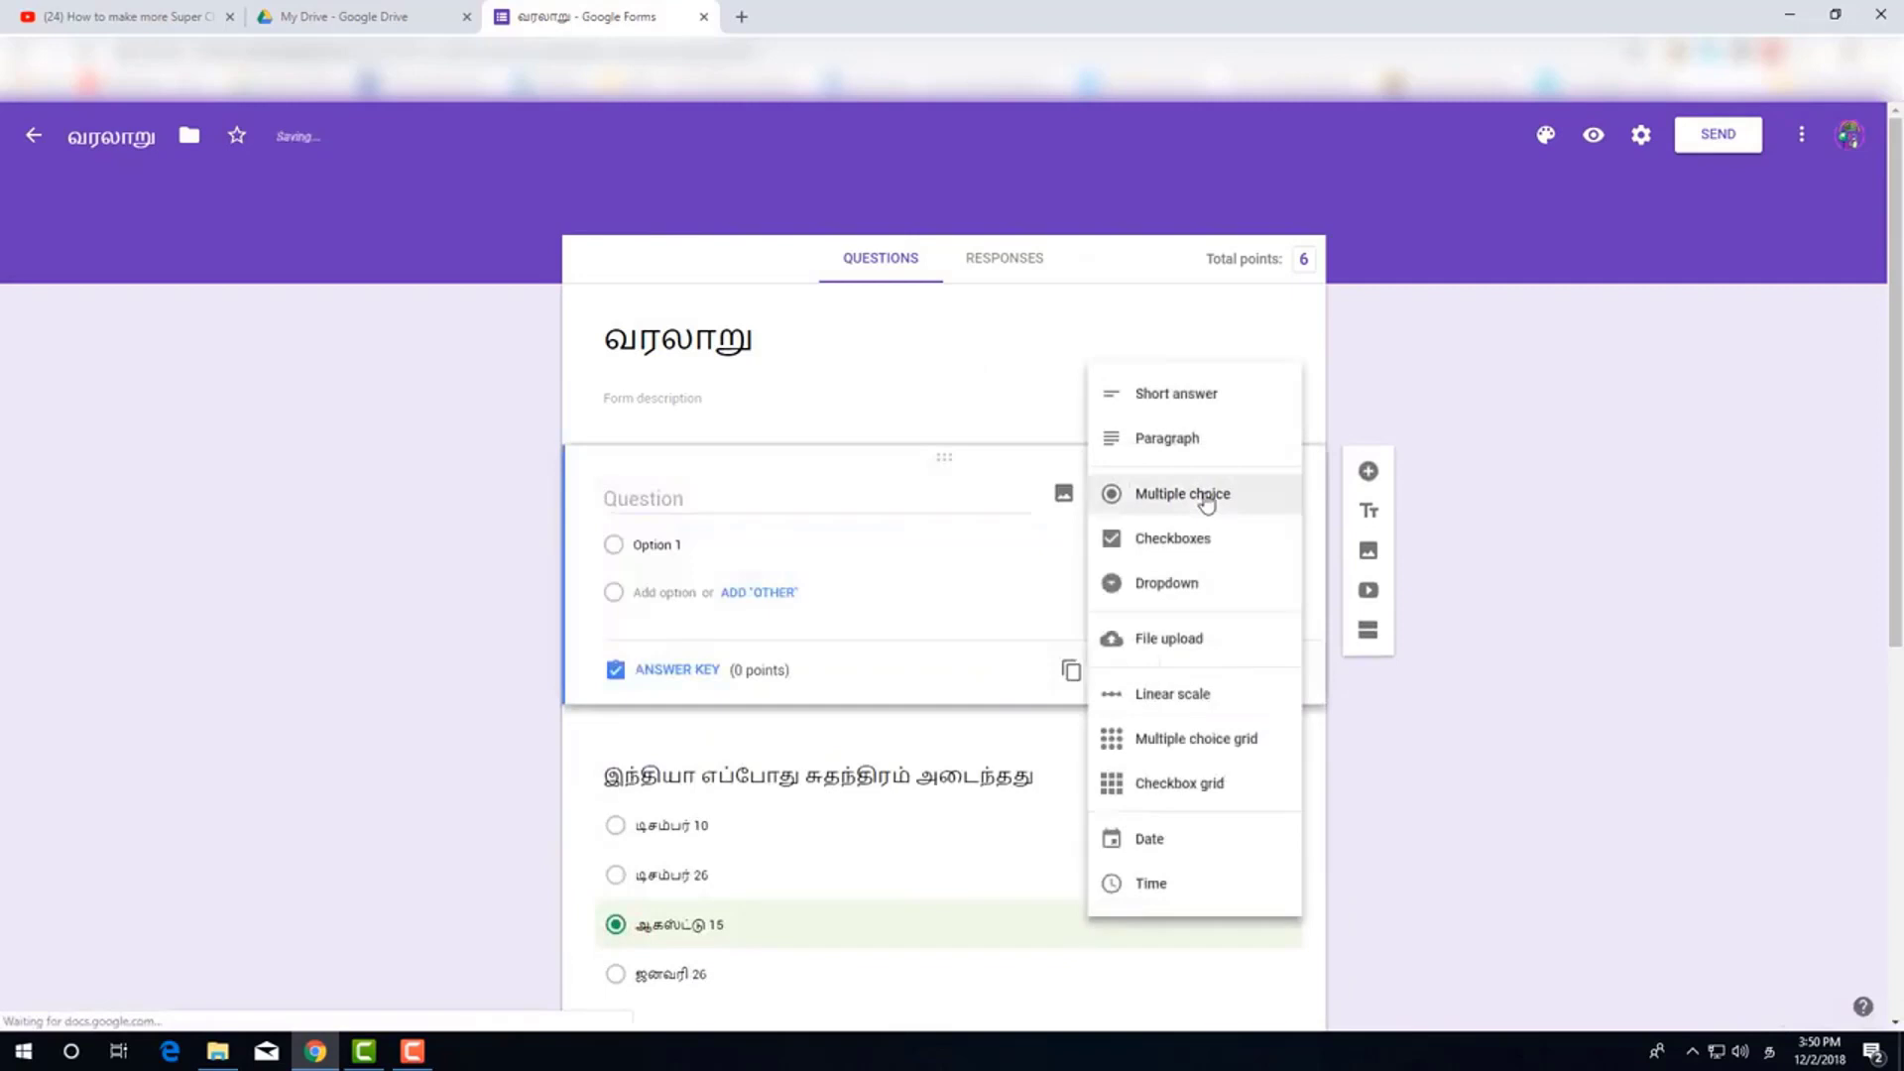
left_click(1205, 411)
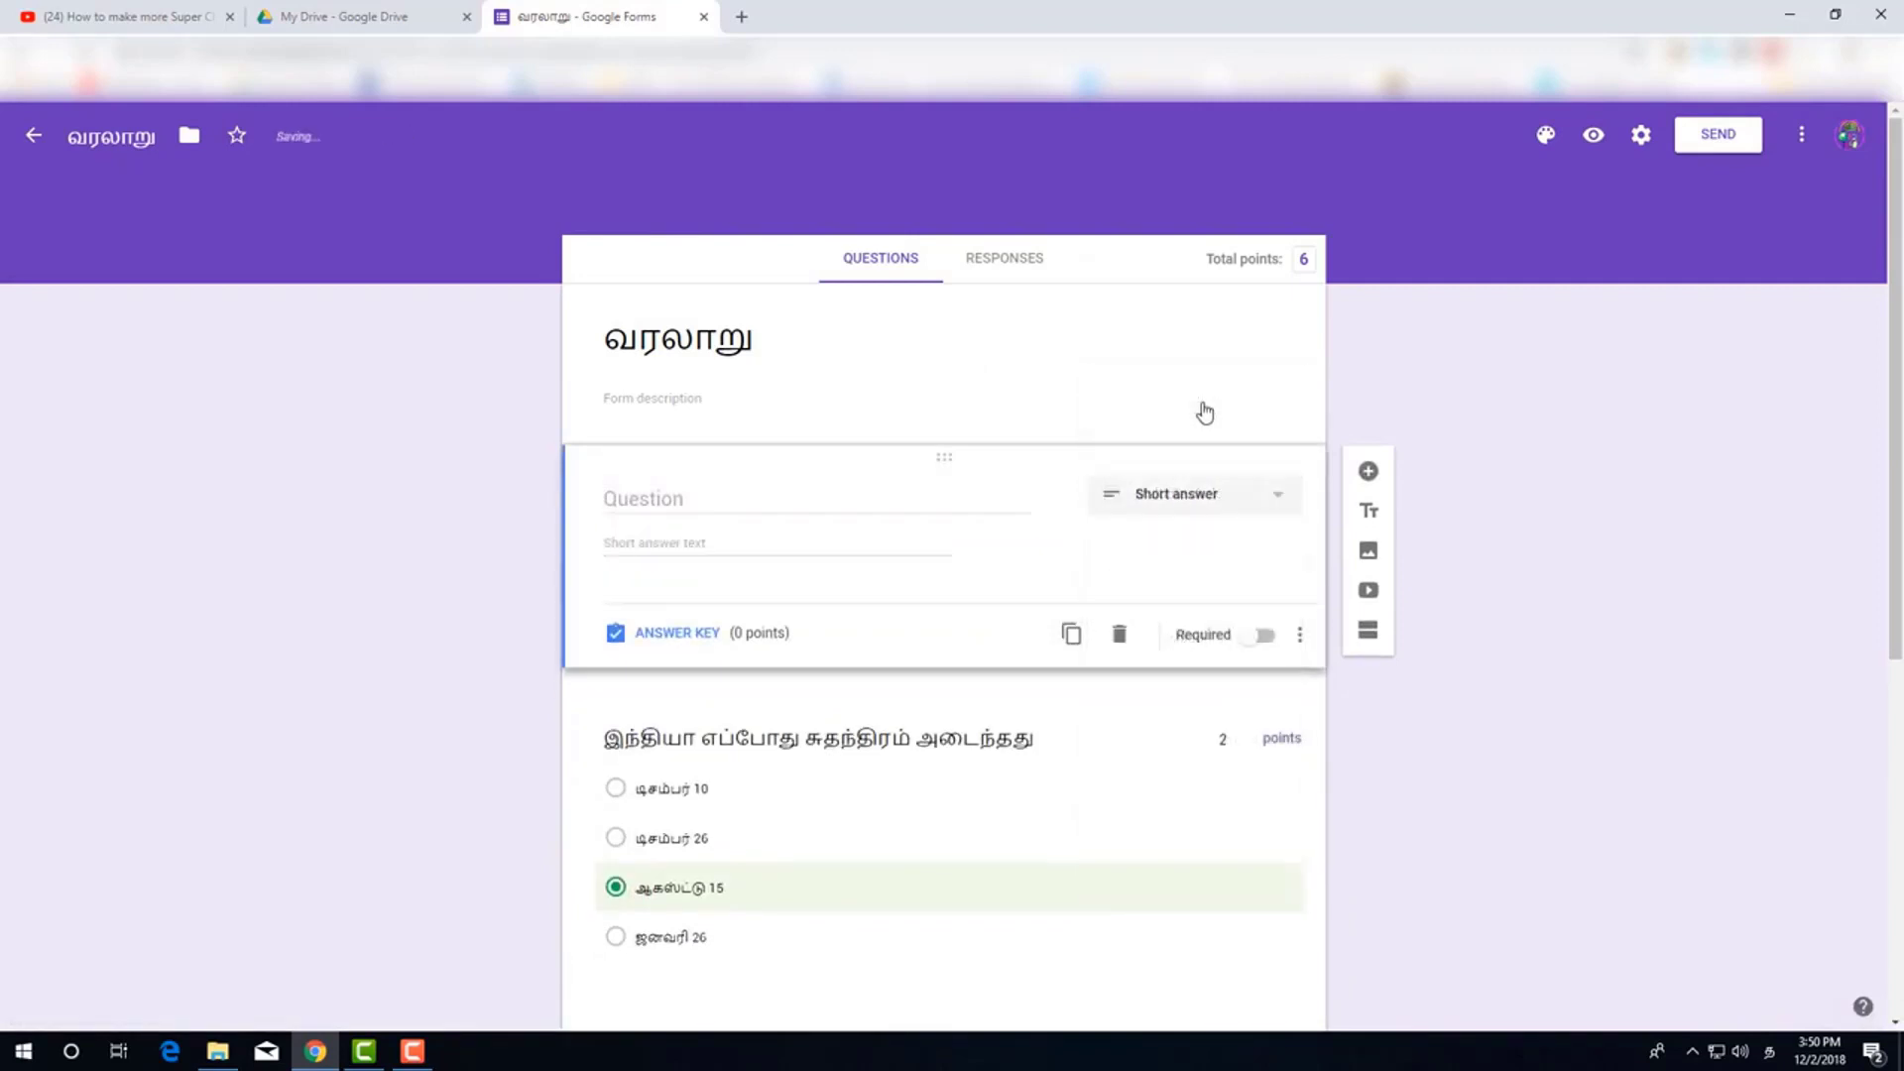
left_click(786, 498)
type("Name")
left_click(430, 539)
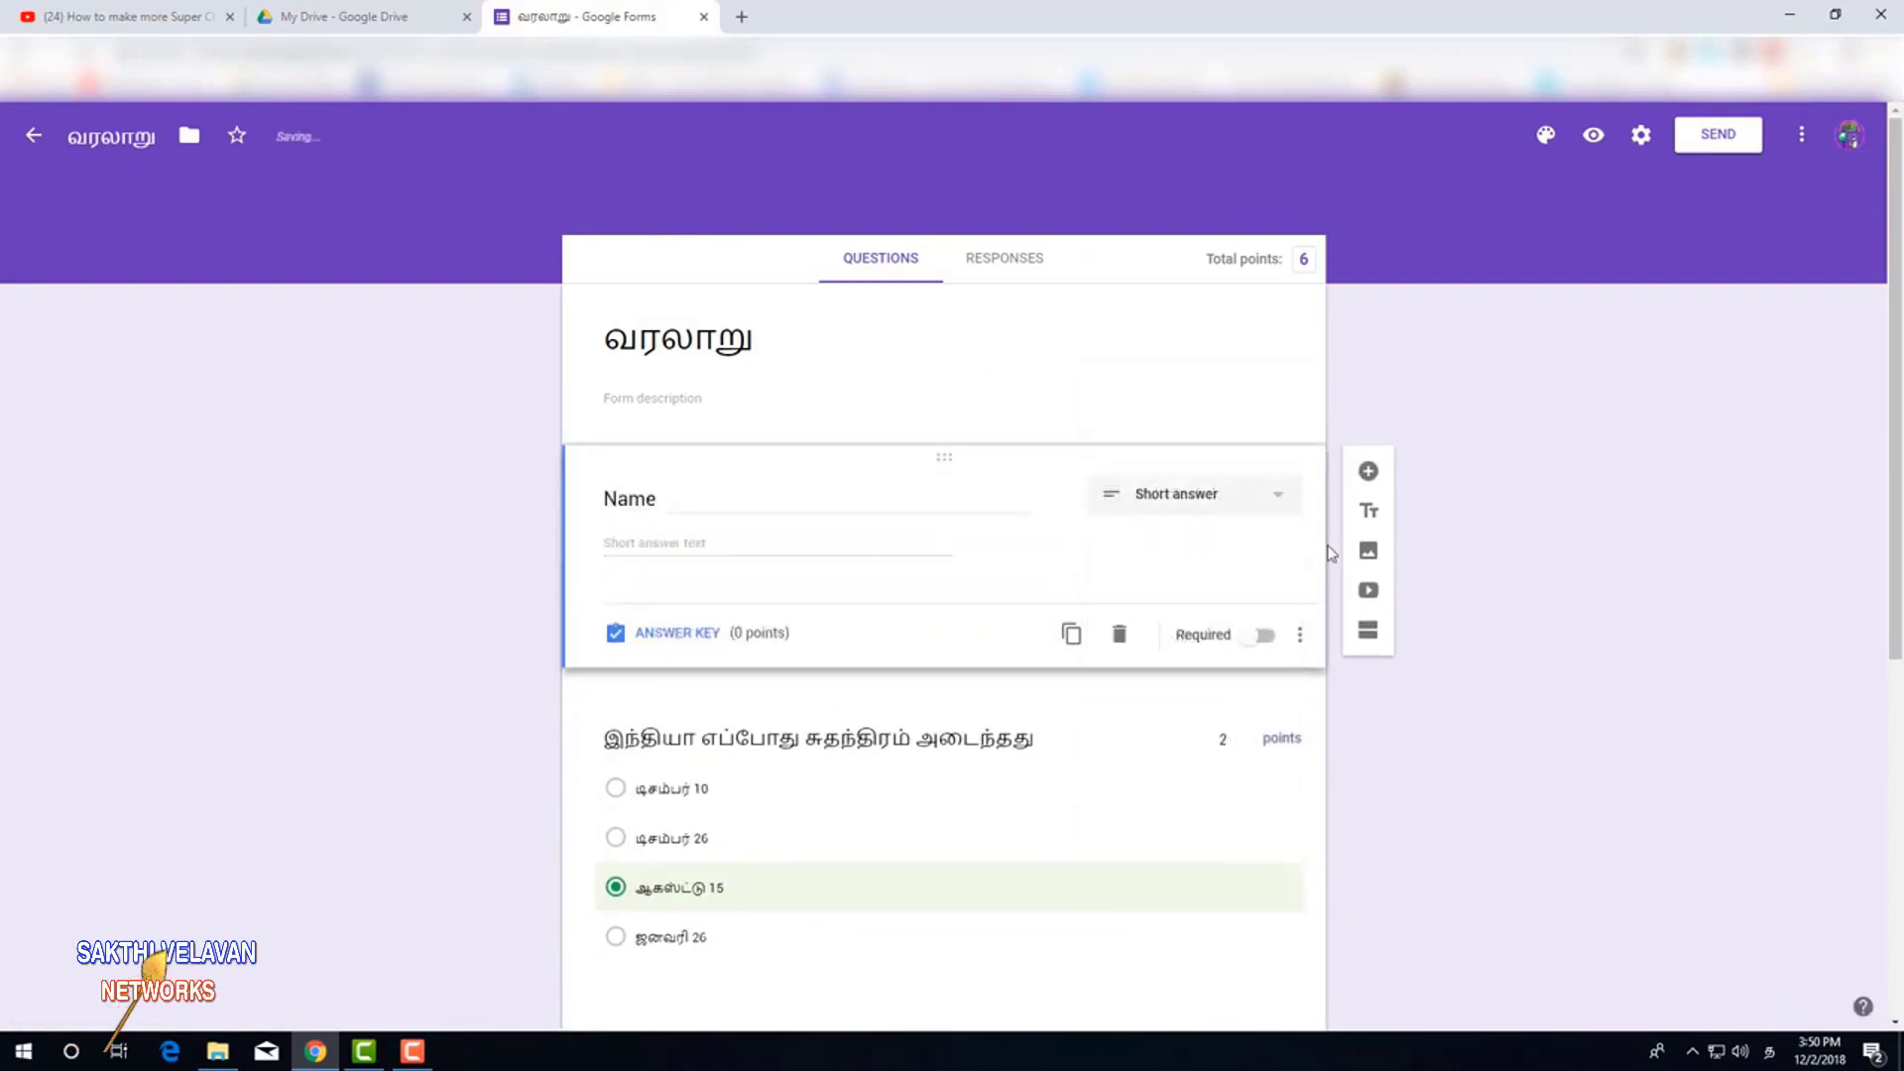
Add a question titled "Class & Section" directly below the "Name" question
left_click(1368, 472)
type("Class &")
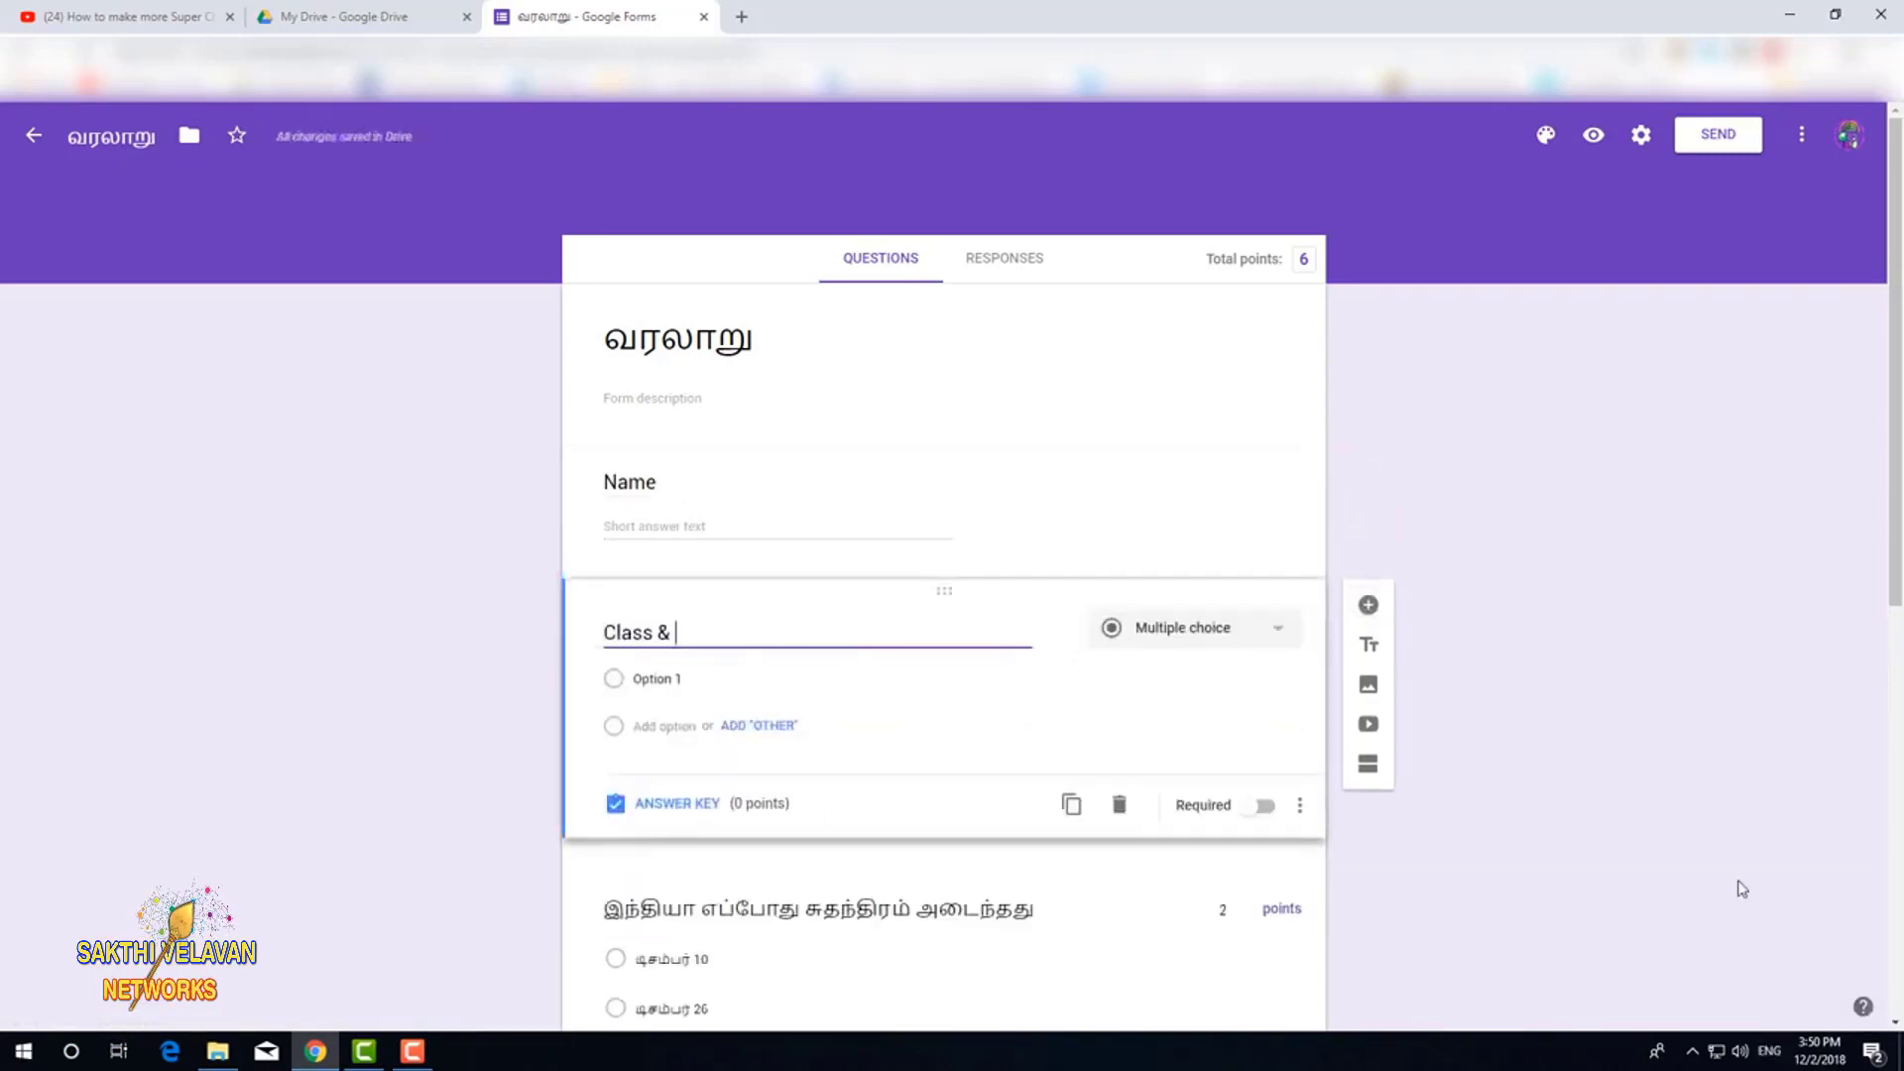
type(" Section")
left_click(1466, 951)
scroll(1193, 594, "down", 3)
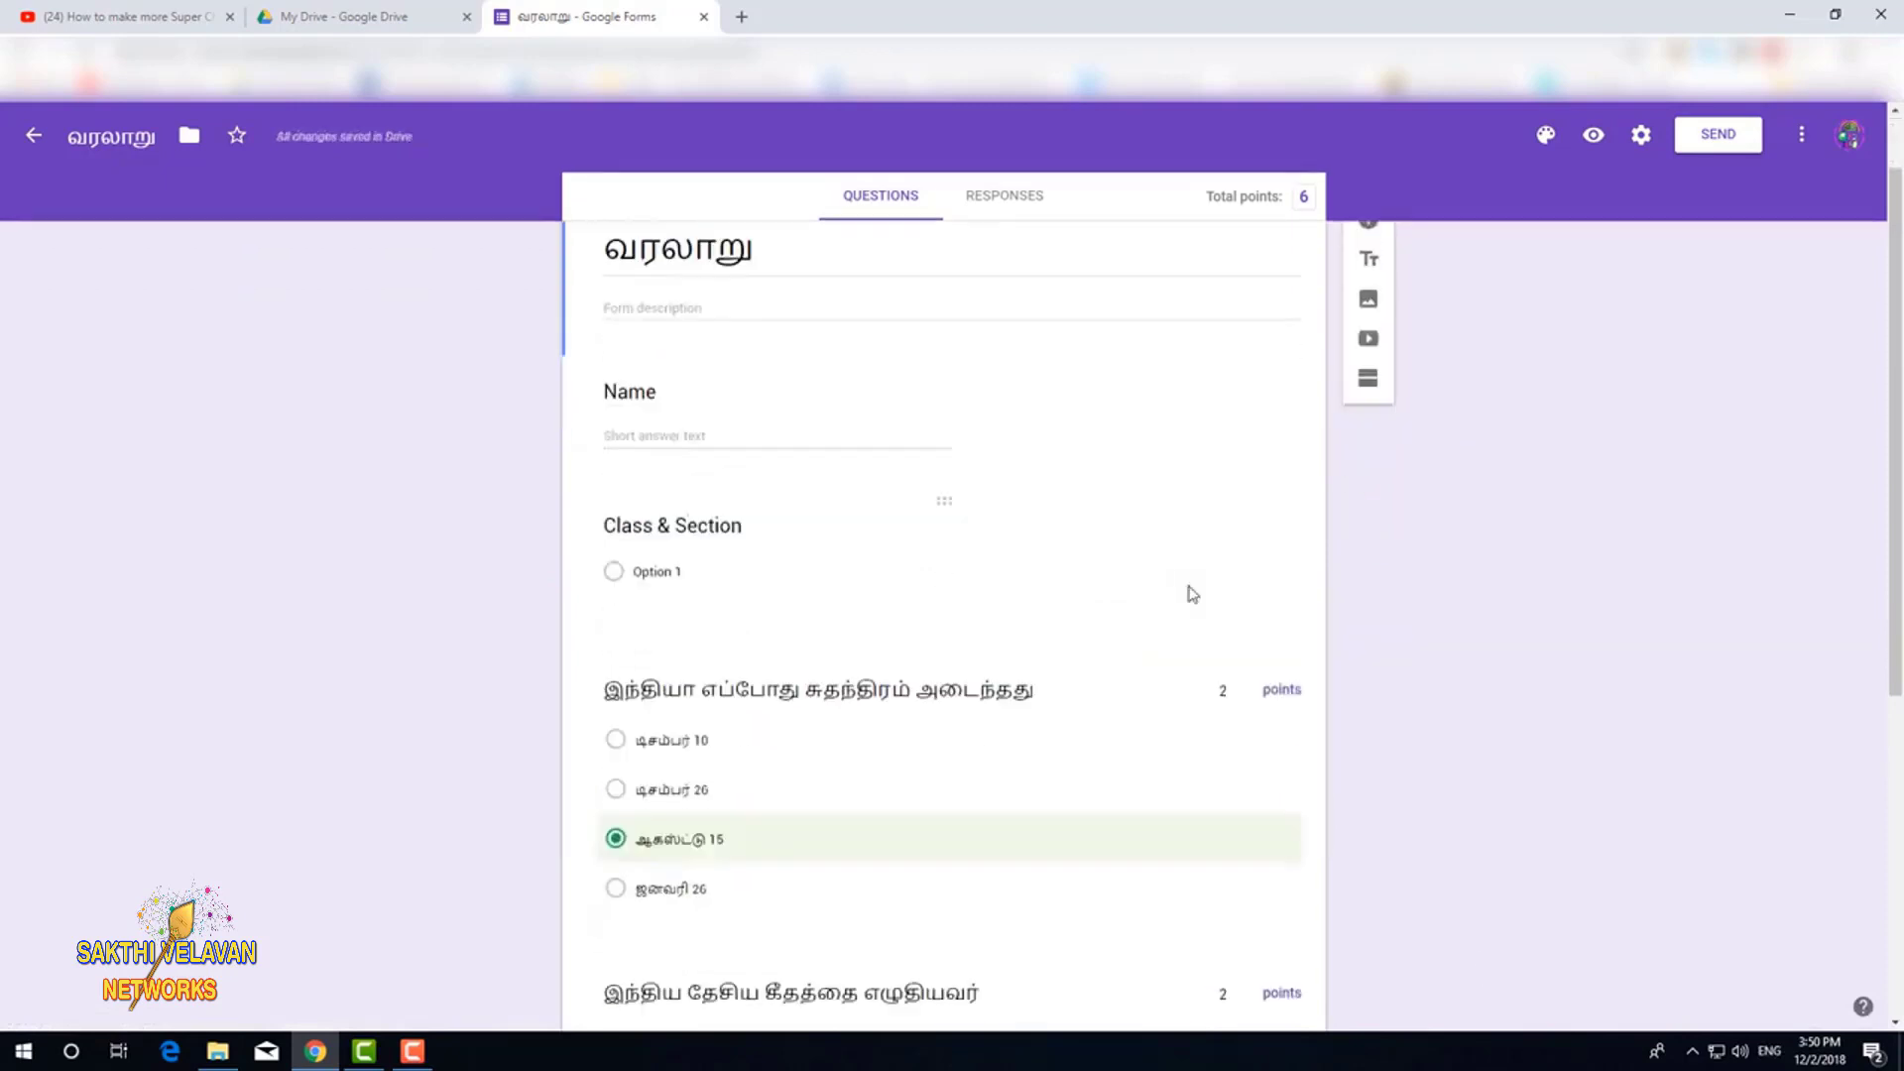
Change the "Class & Section" question's type to short answer
scroll(1191, 590, "up", 3)
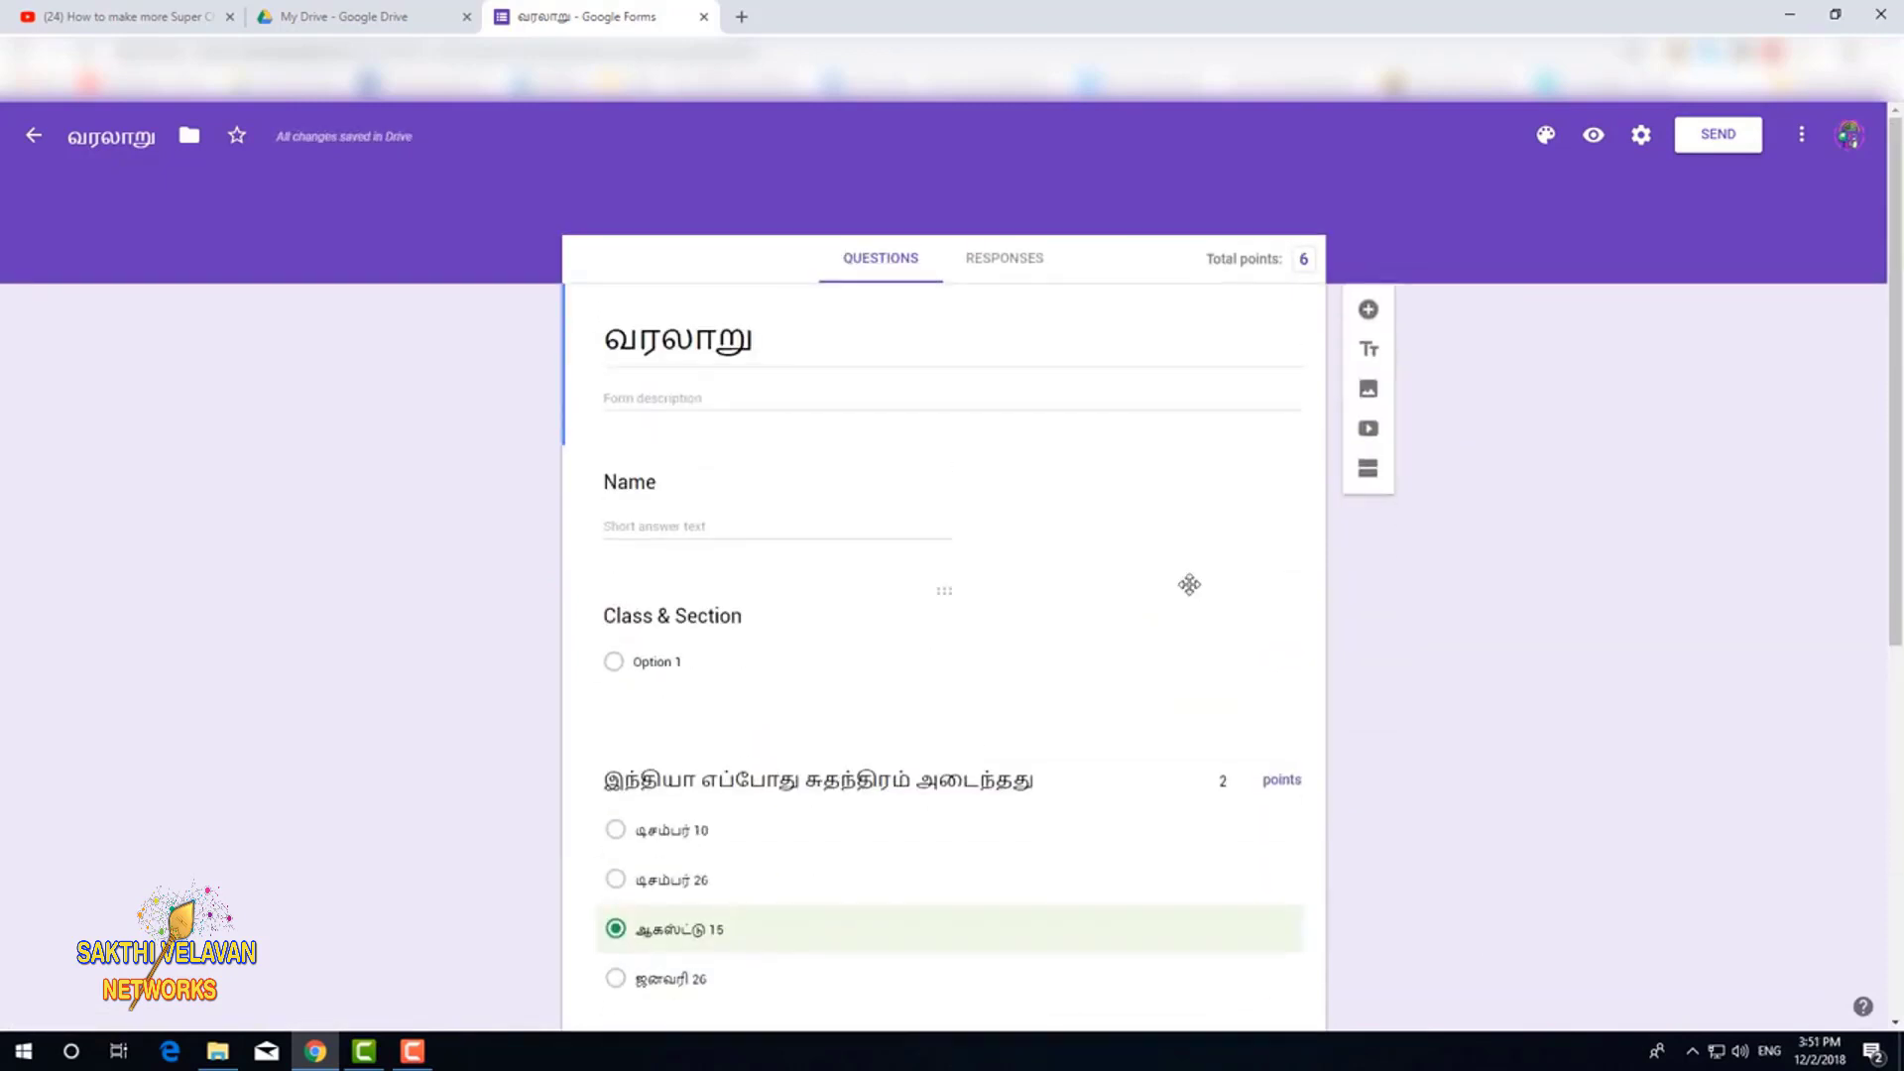
scroll(1189, 587, "down", 6)
scroll(1193, 595, "up", 6)
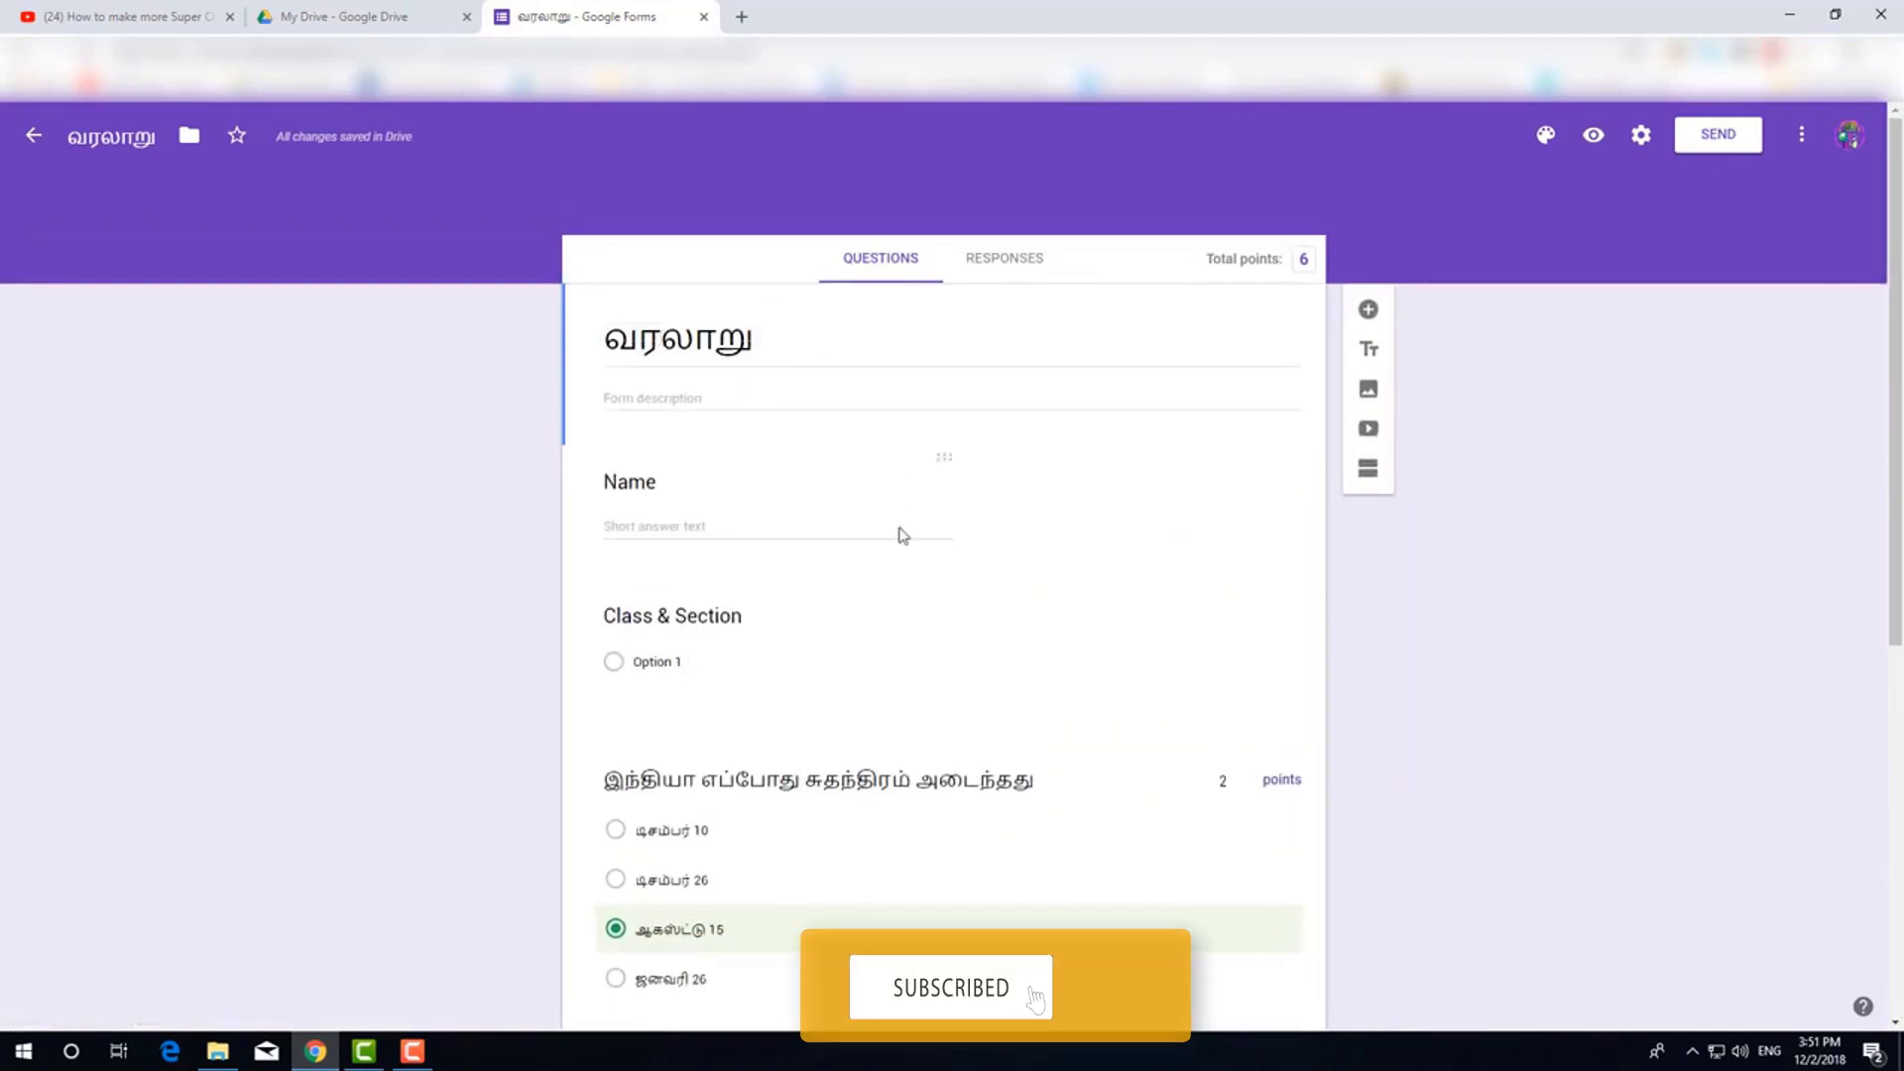
left_click(740, 530)
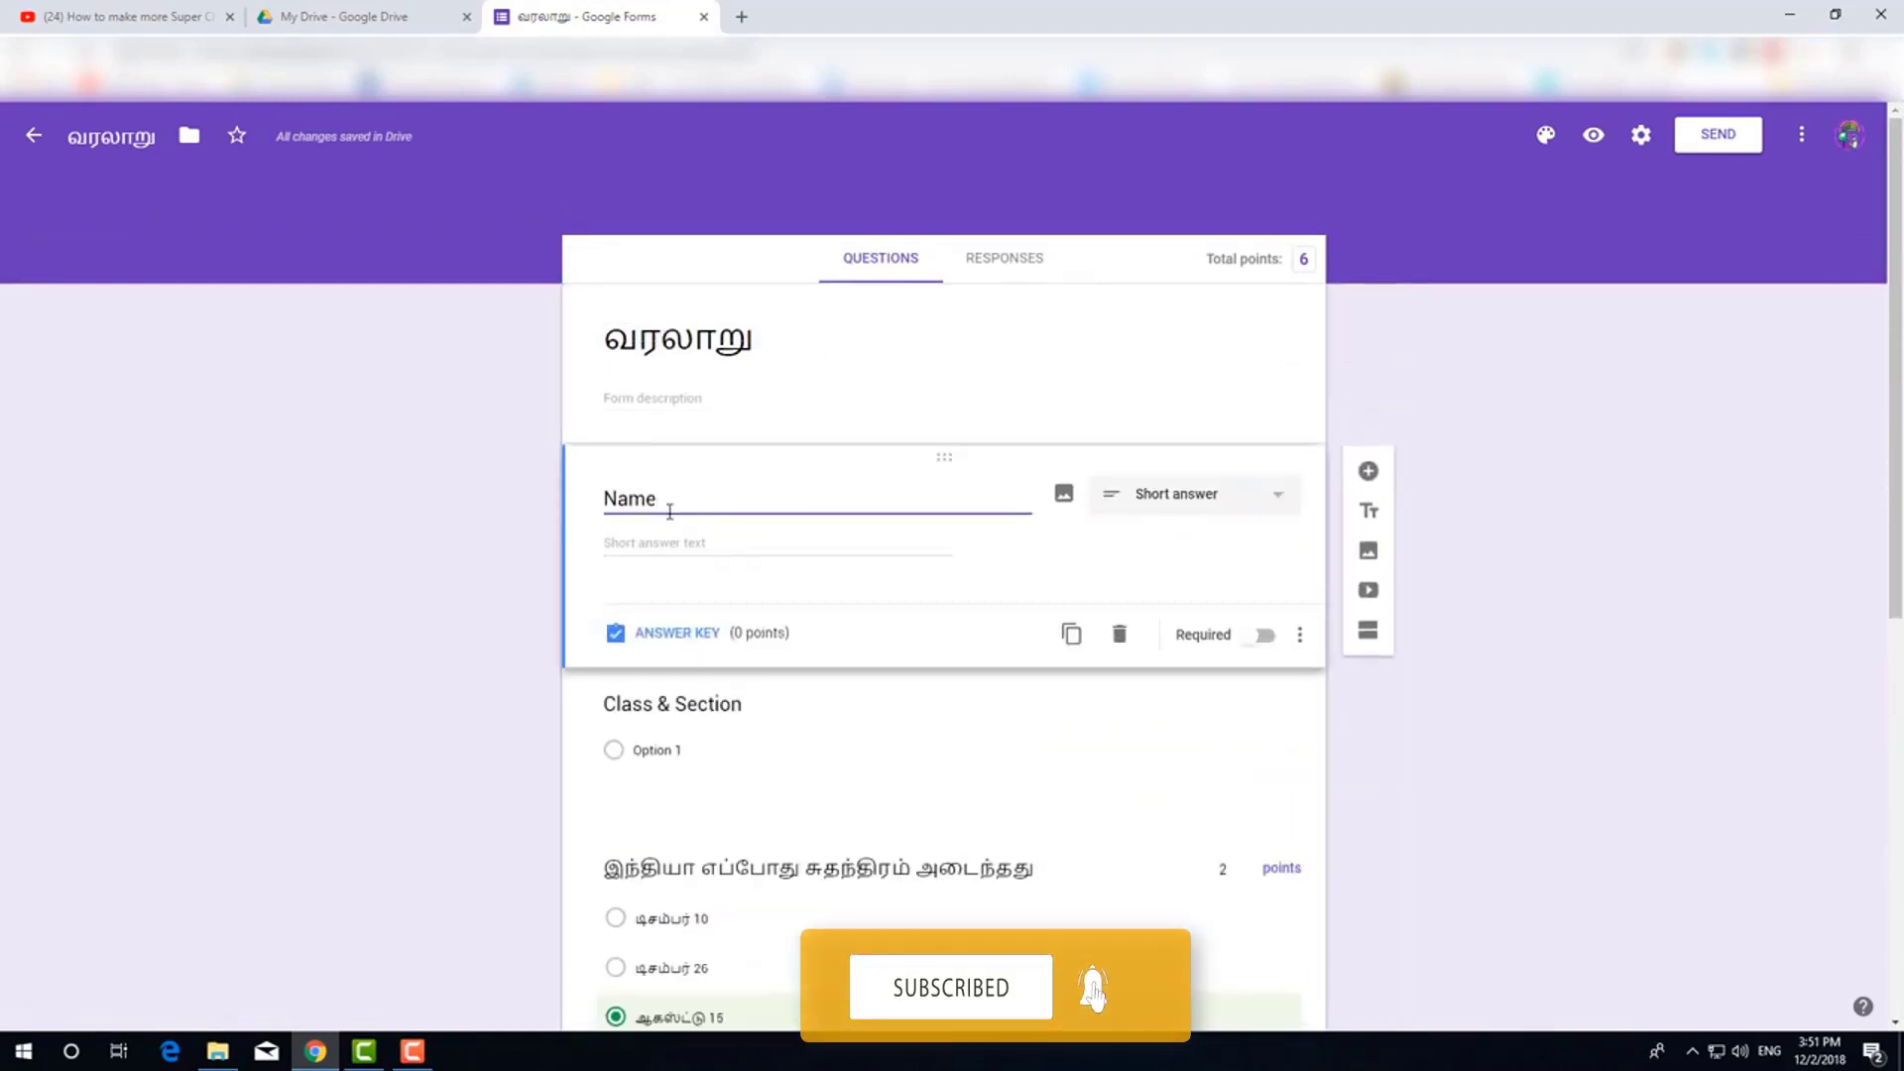
scroll(728, 565, "down", 1)
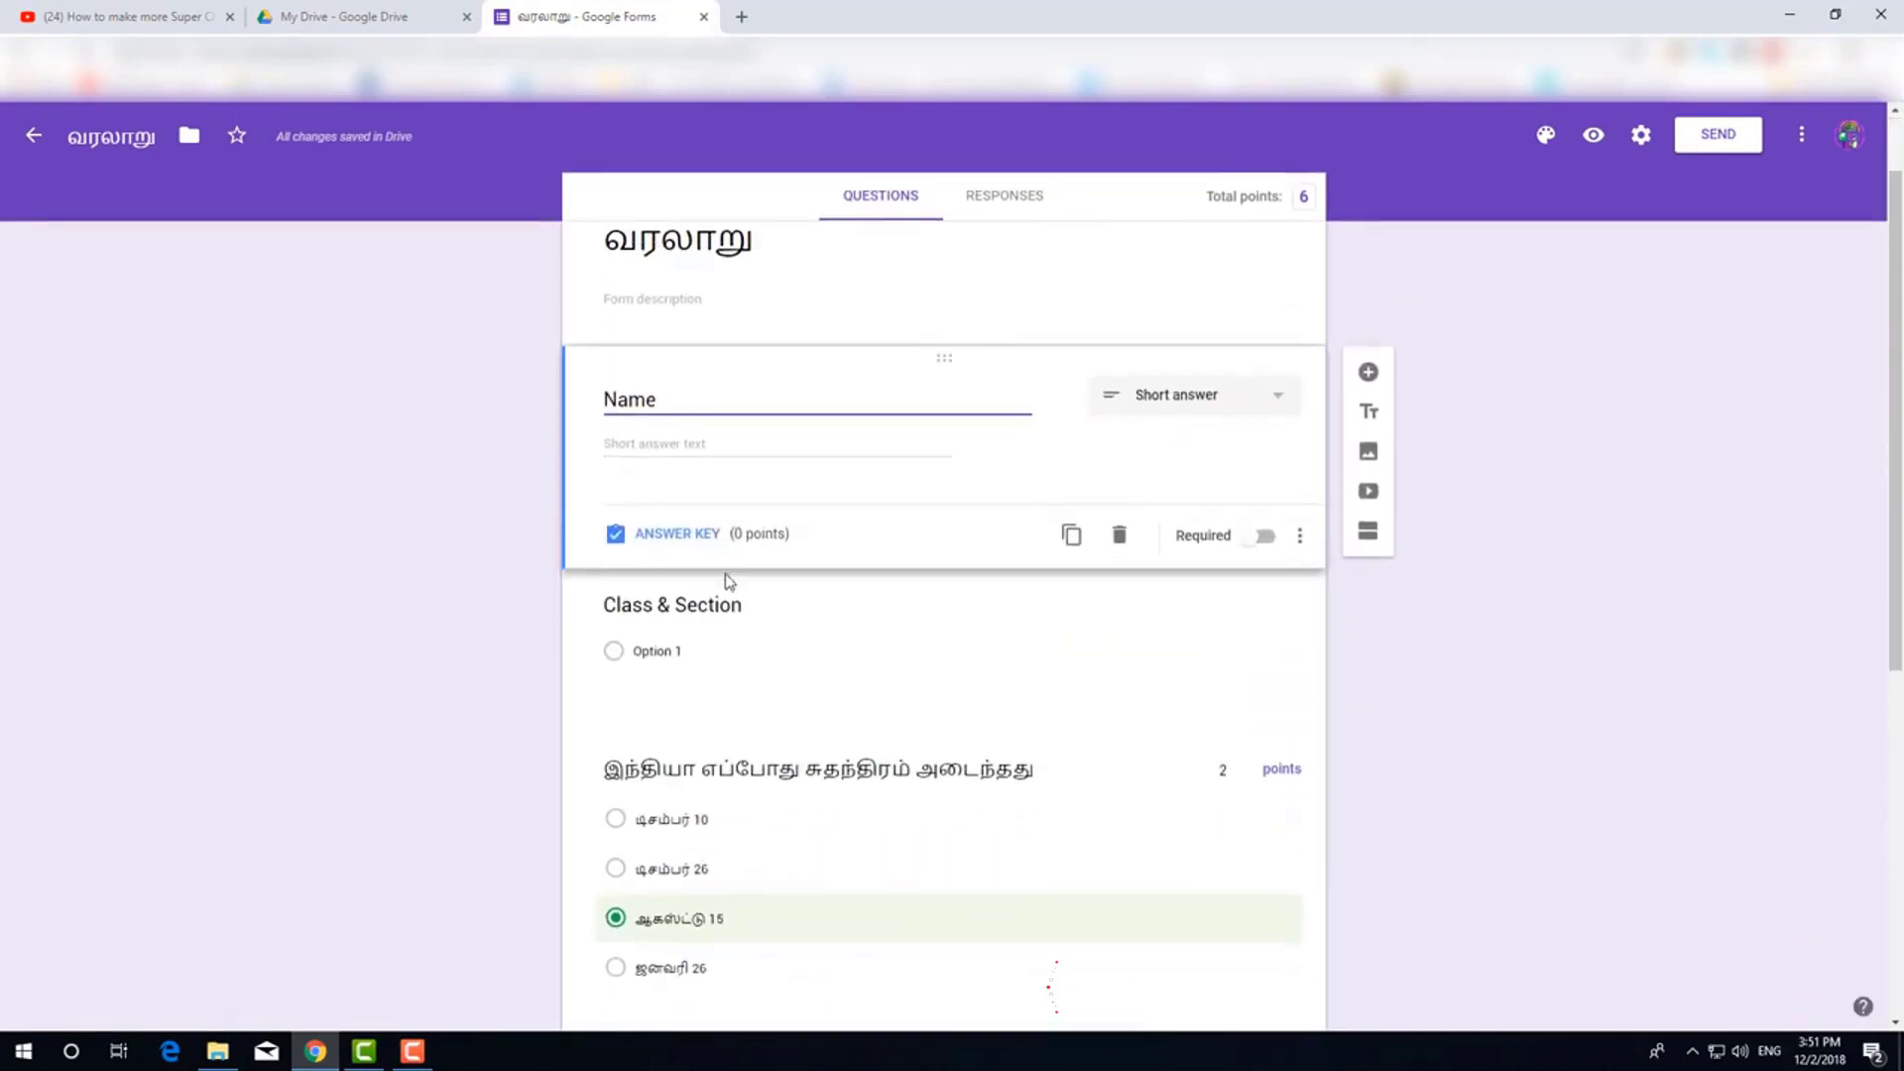
left_click(693, 649)
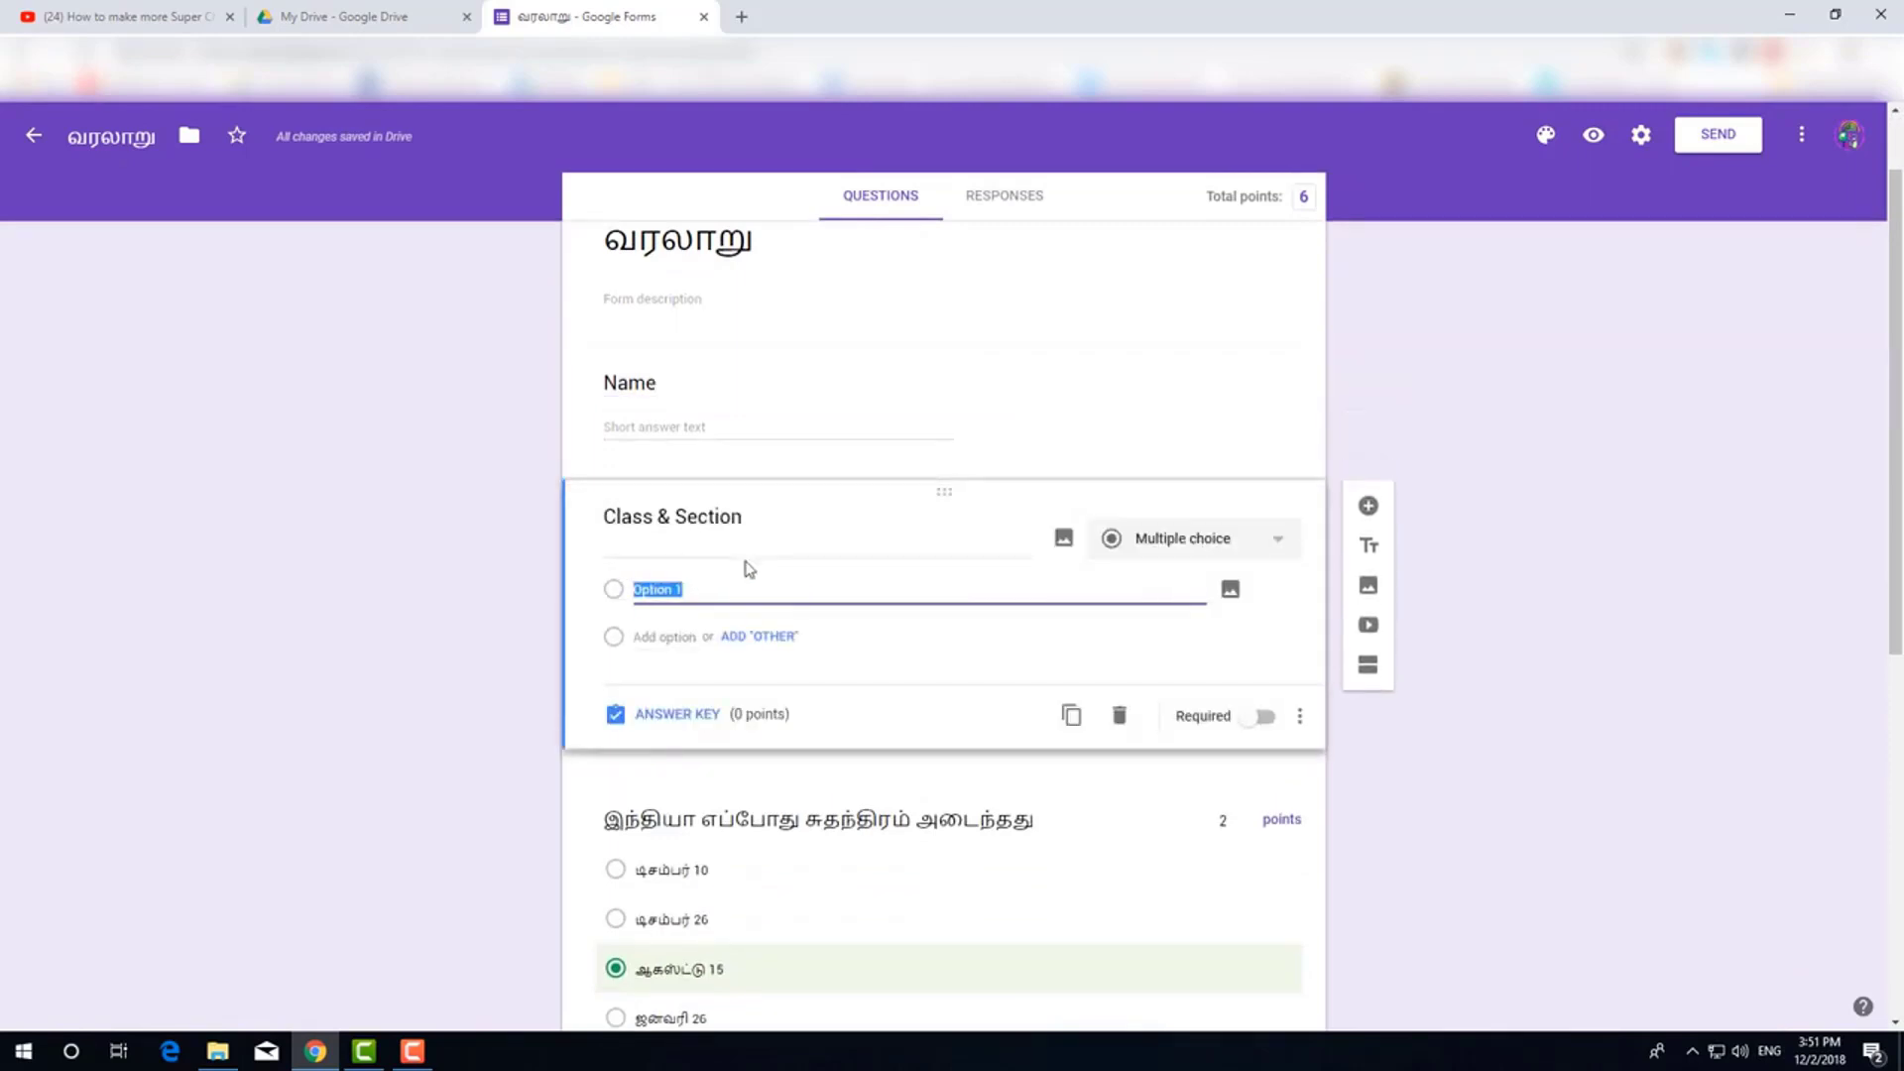
left_click(1229, 541)
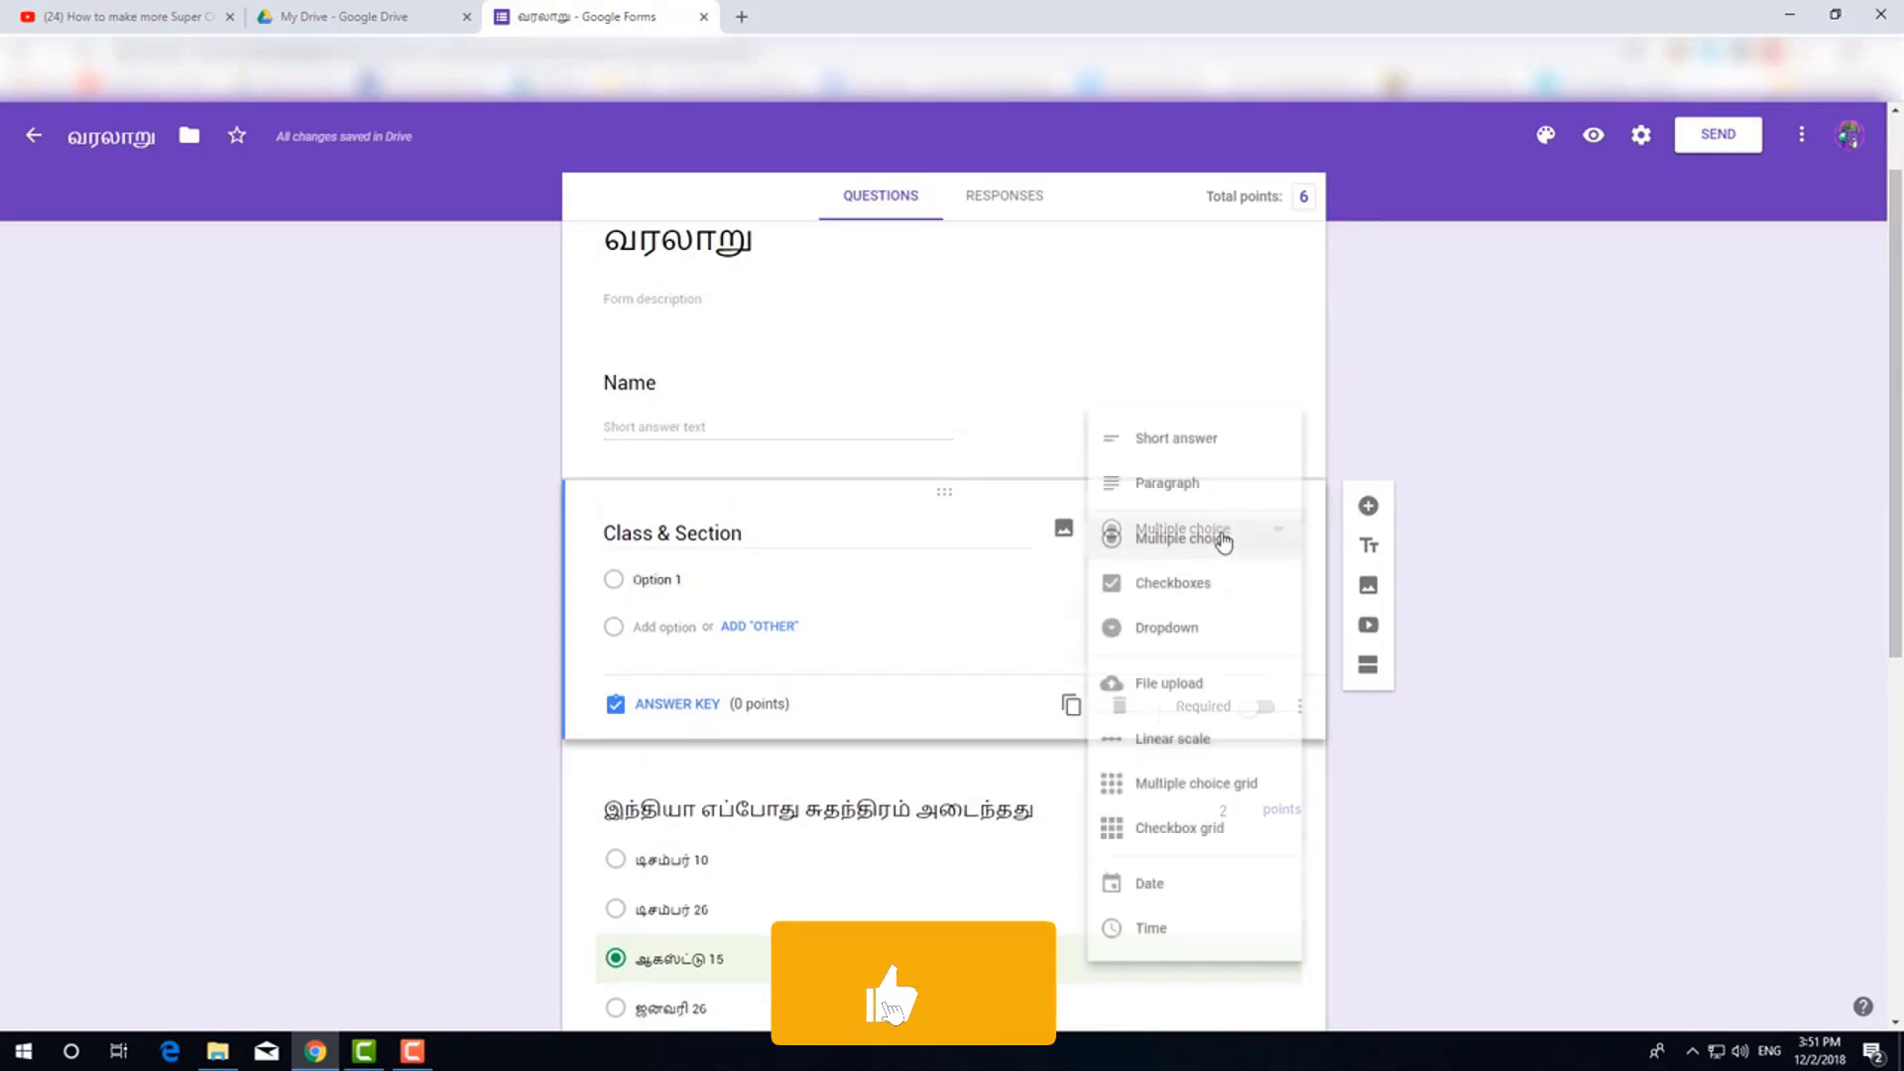
left_click(1218, 451)
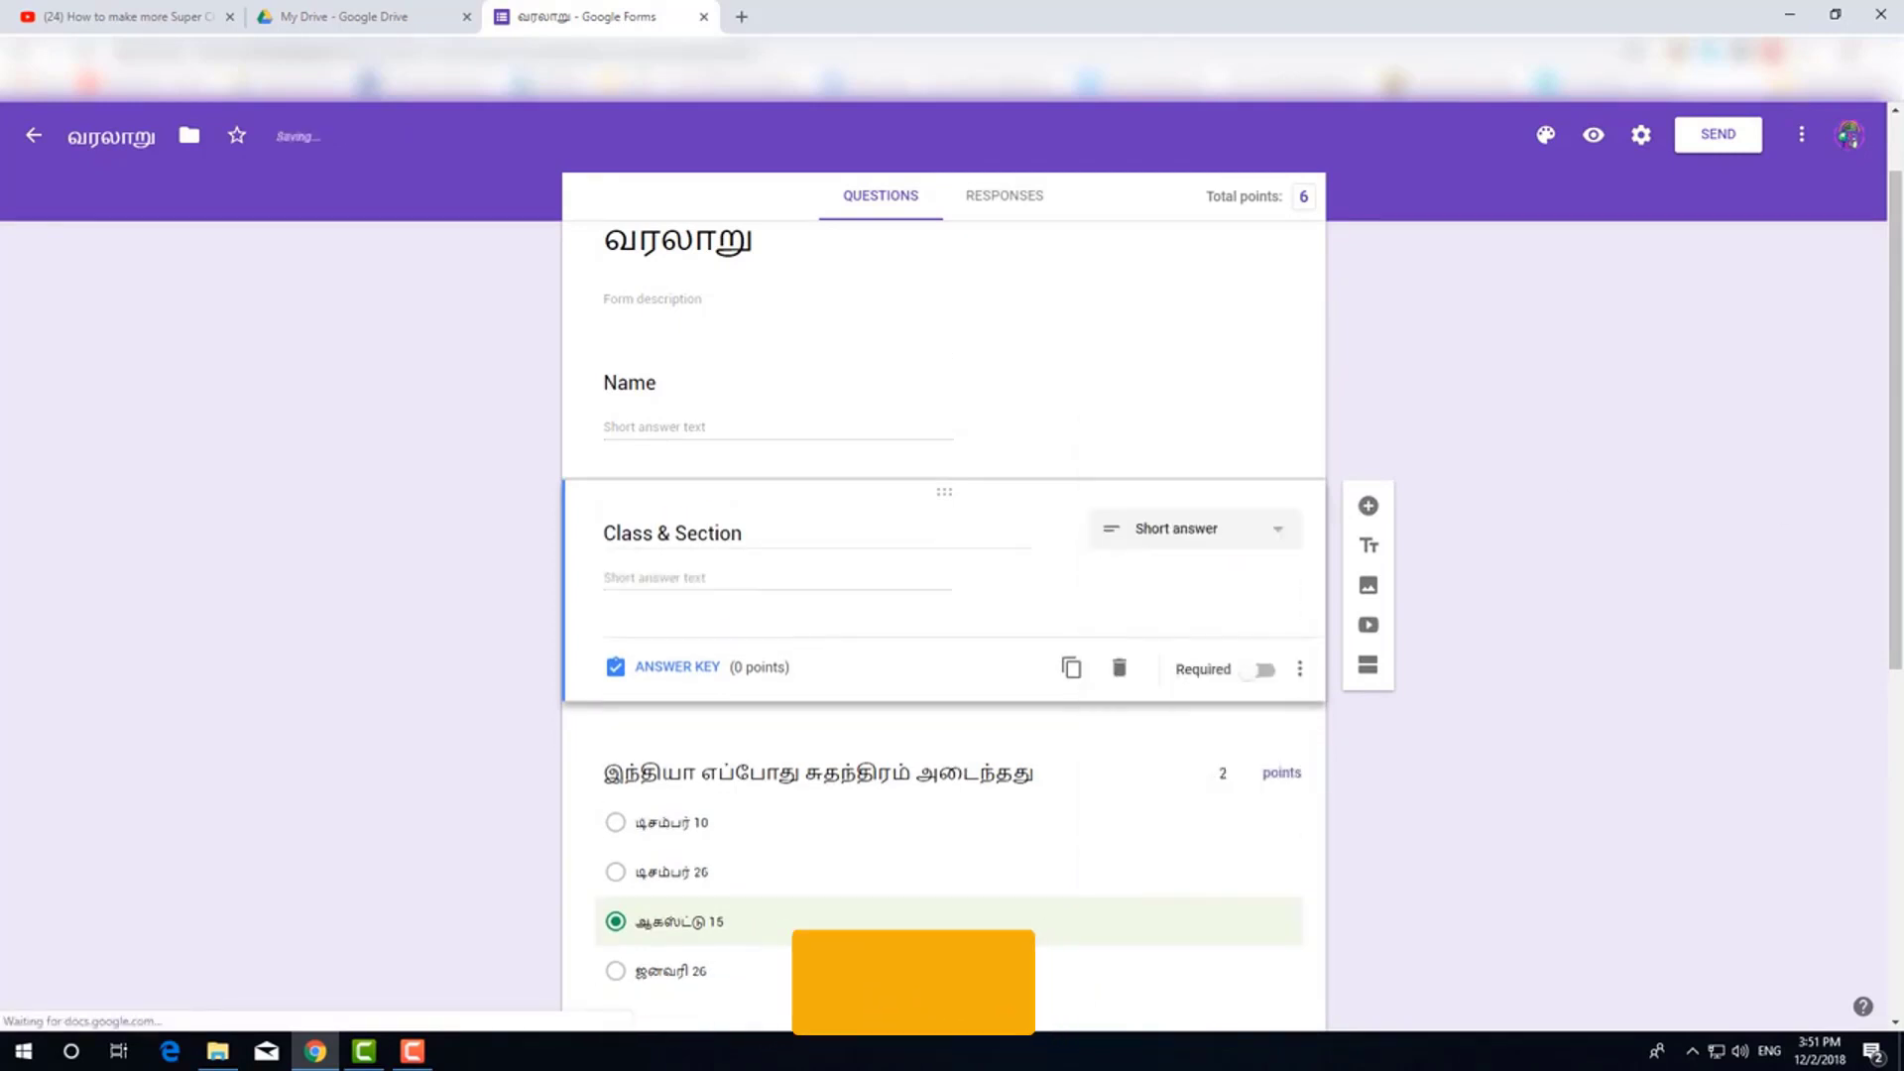
Make the "Name" and "Class & Section" questions required
left_click(1218, 451)
left_click(1267, 541)
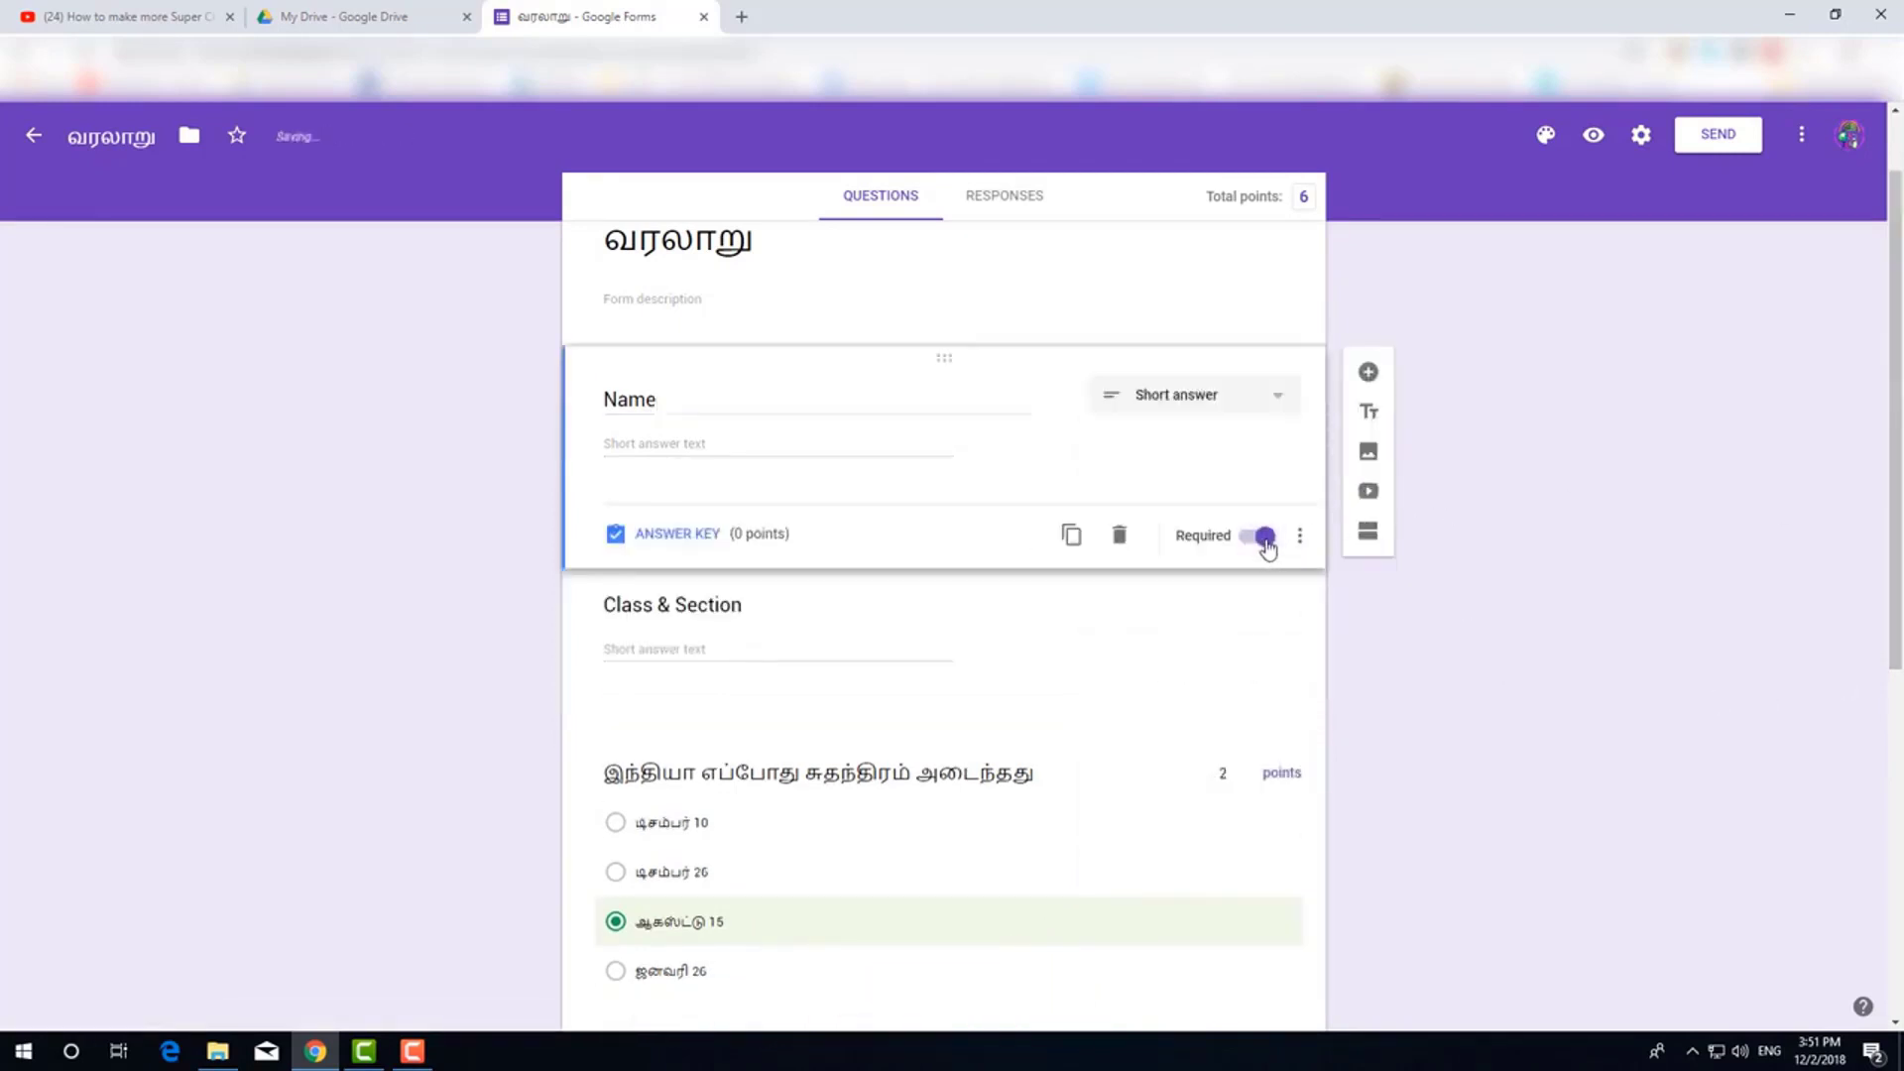
left_click(837, 625)
Open the form preview and fill in a sample student name and "10 c" for "Class & Section"
scroll(1734, 609, "down", 7)
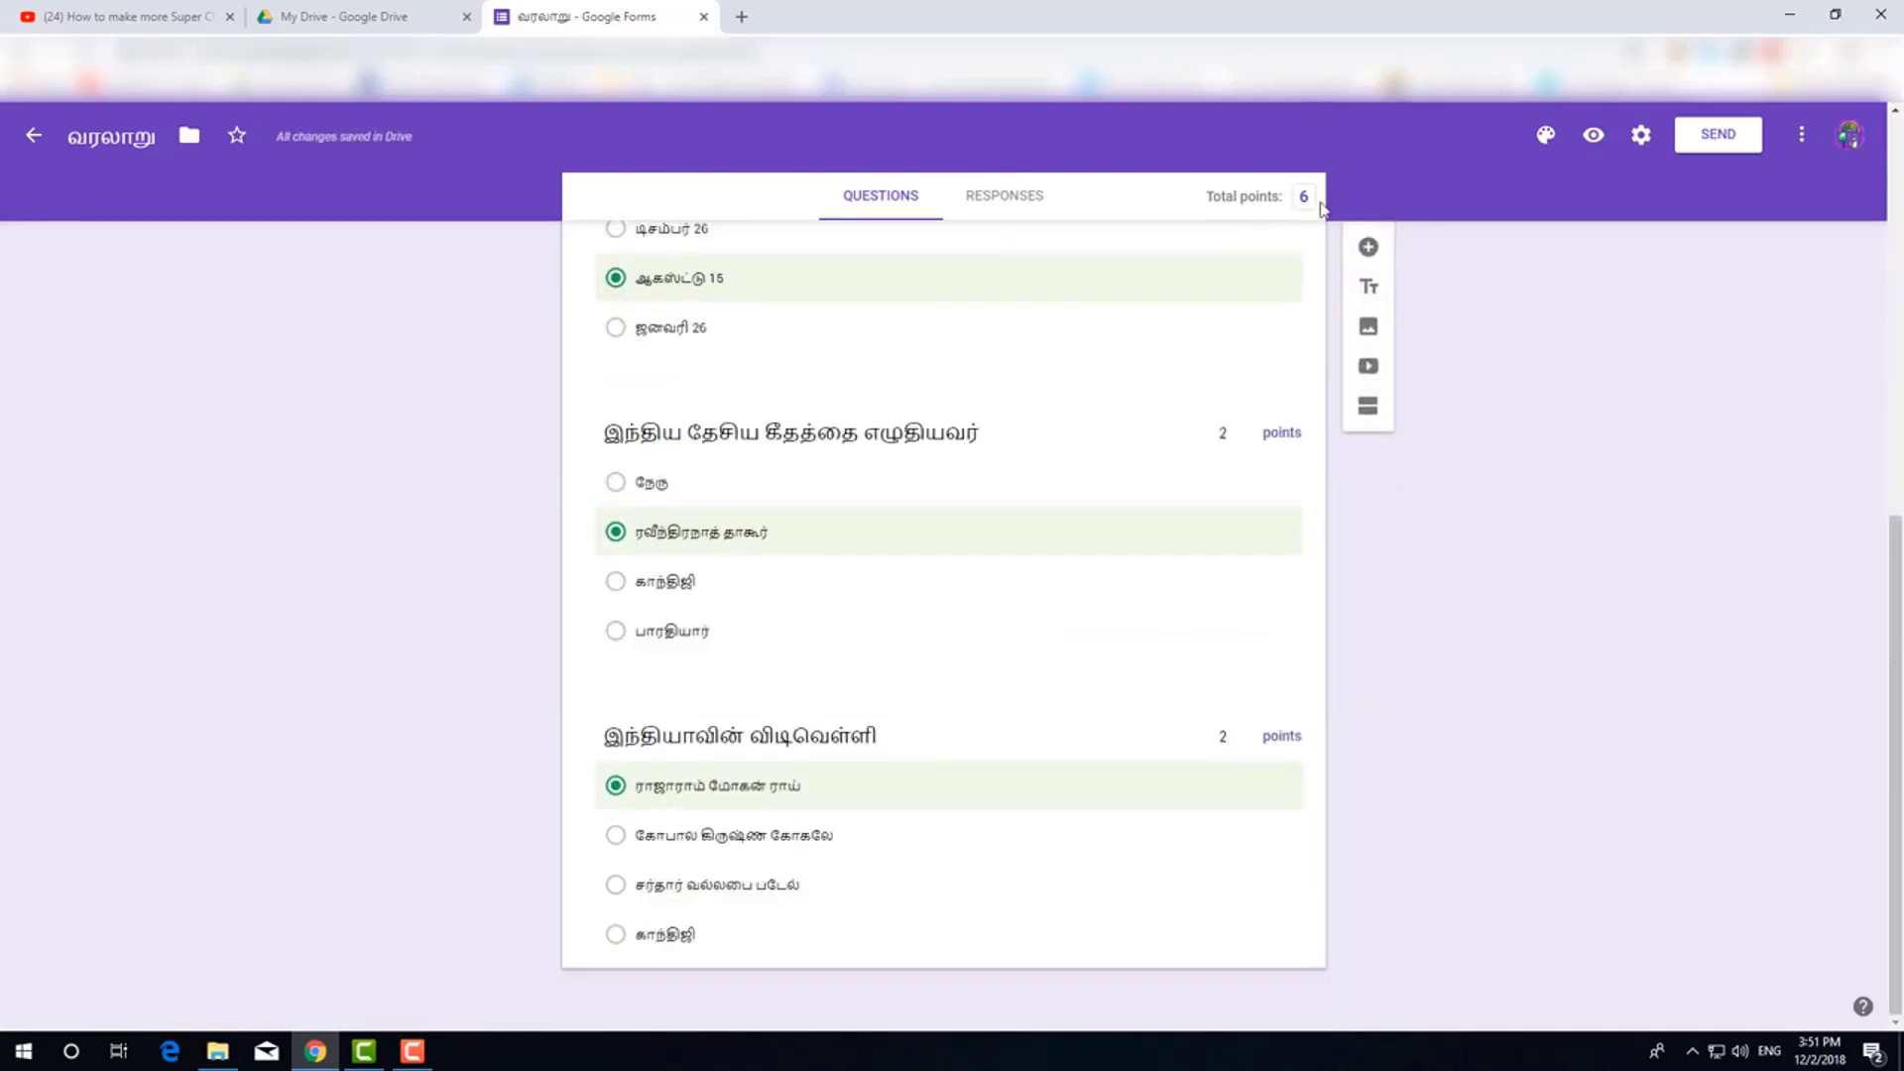
scroll(854, 880, "up", 8)
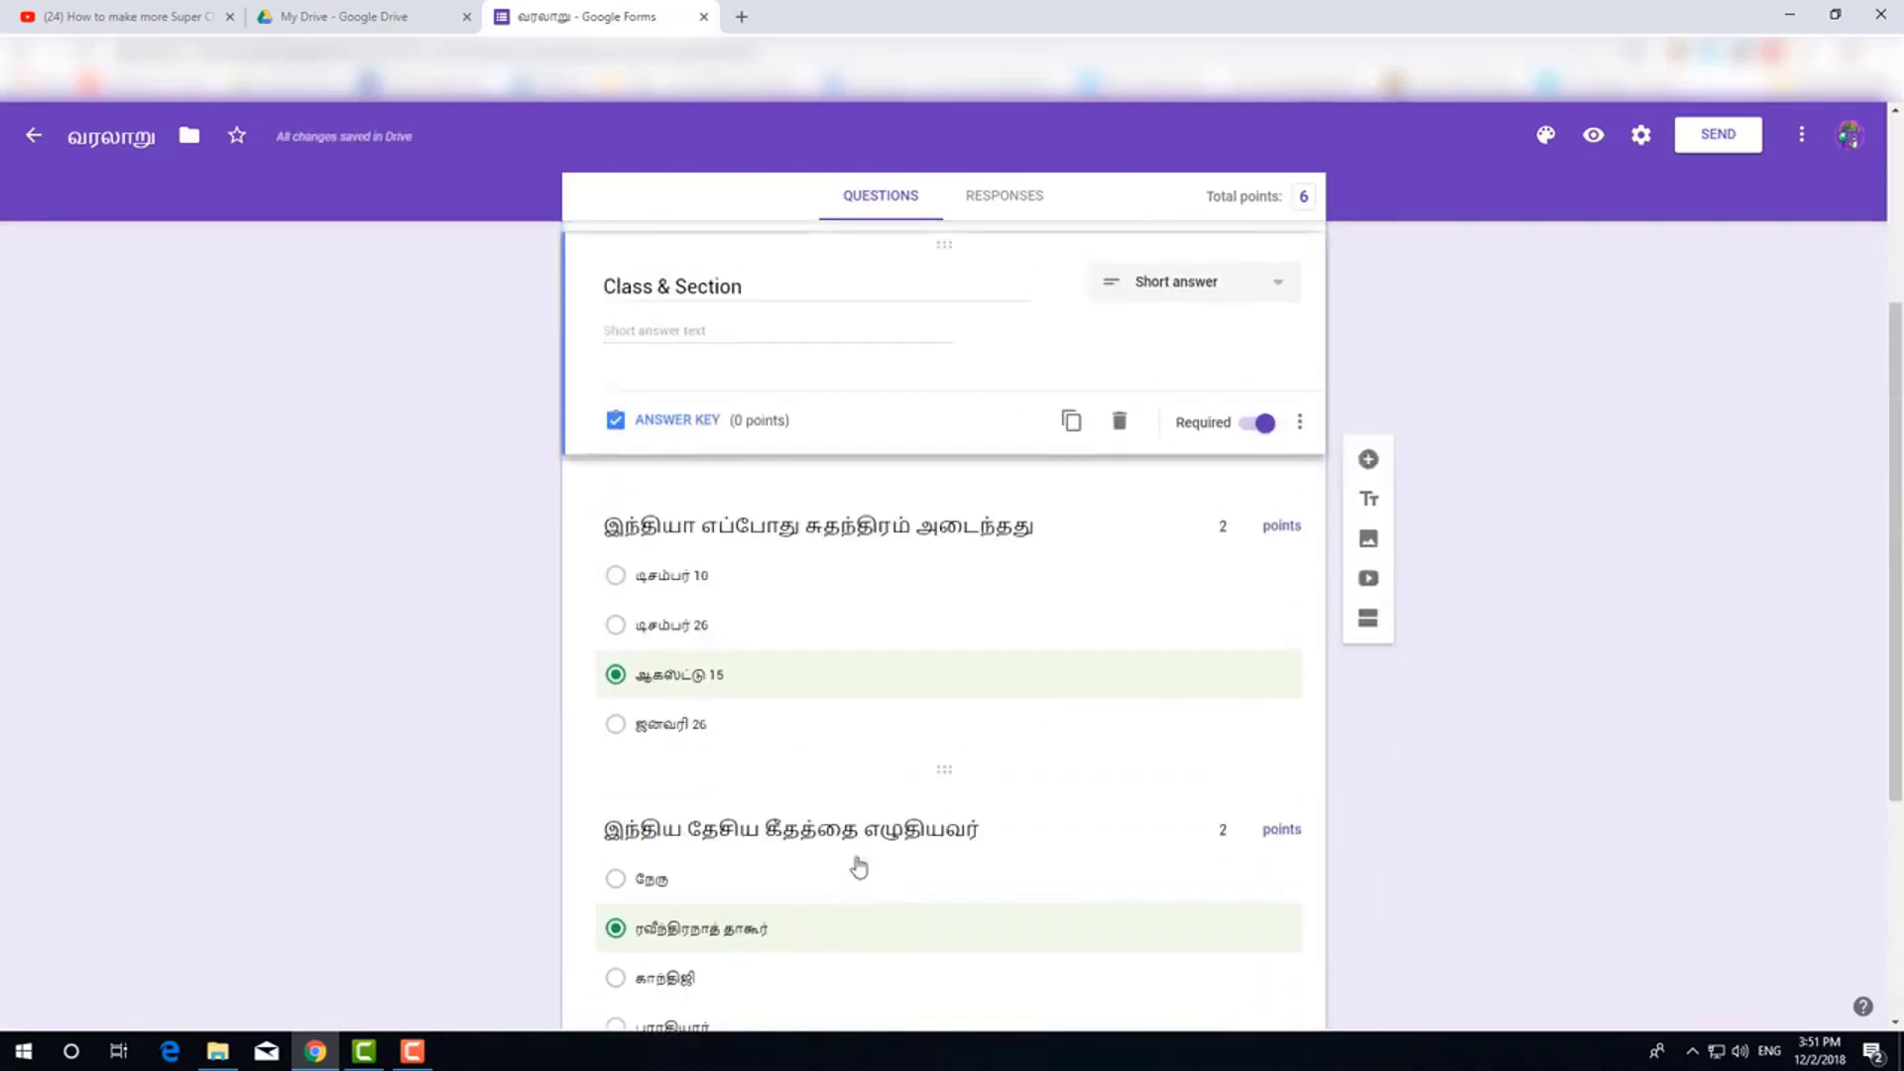
scroll(856, 861, "down", 8)
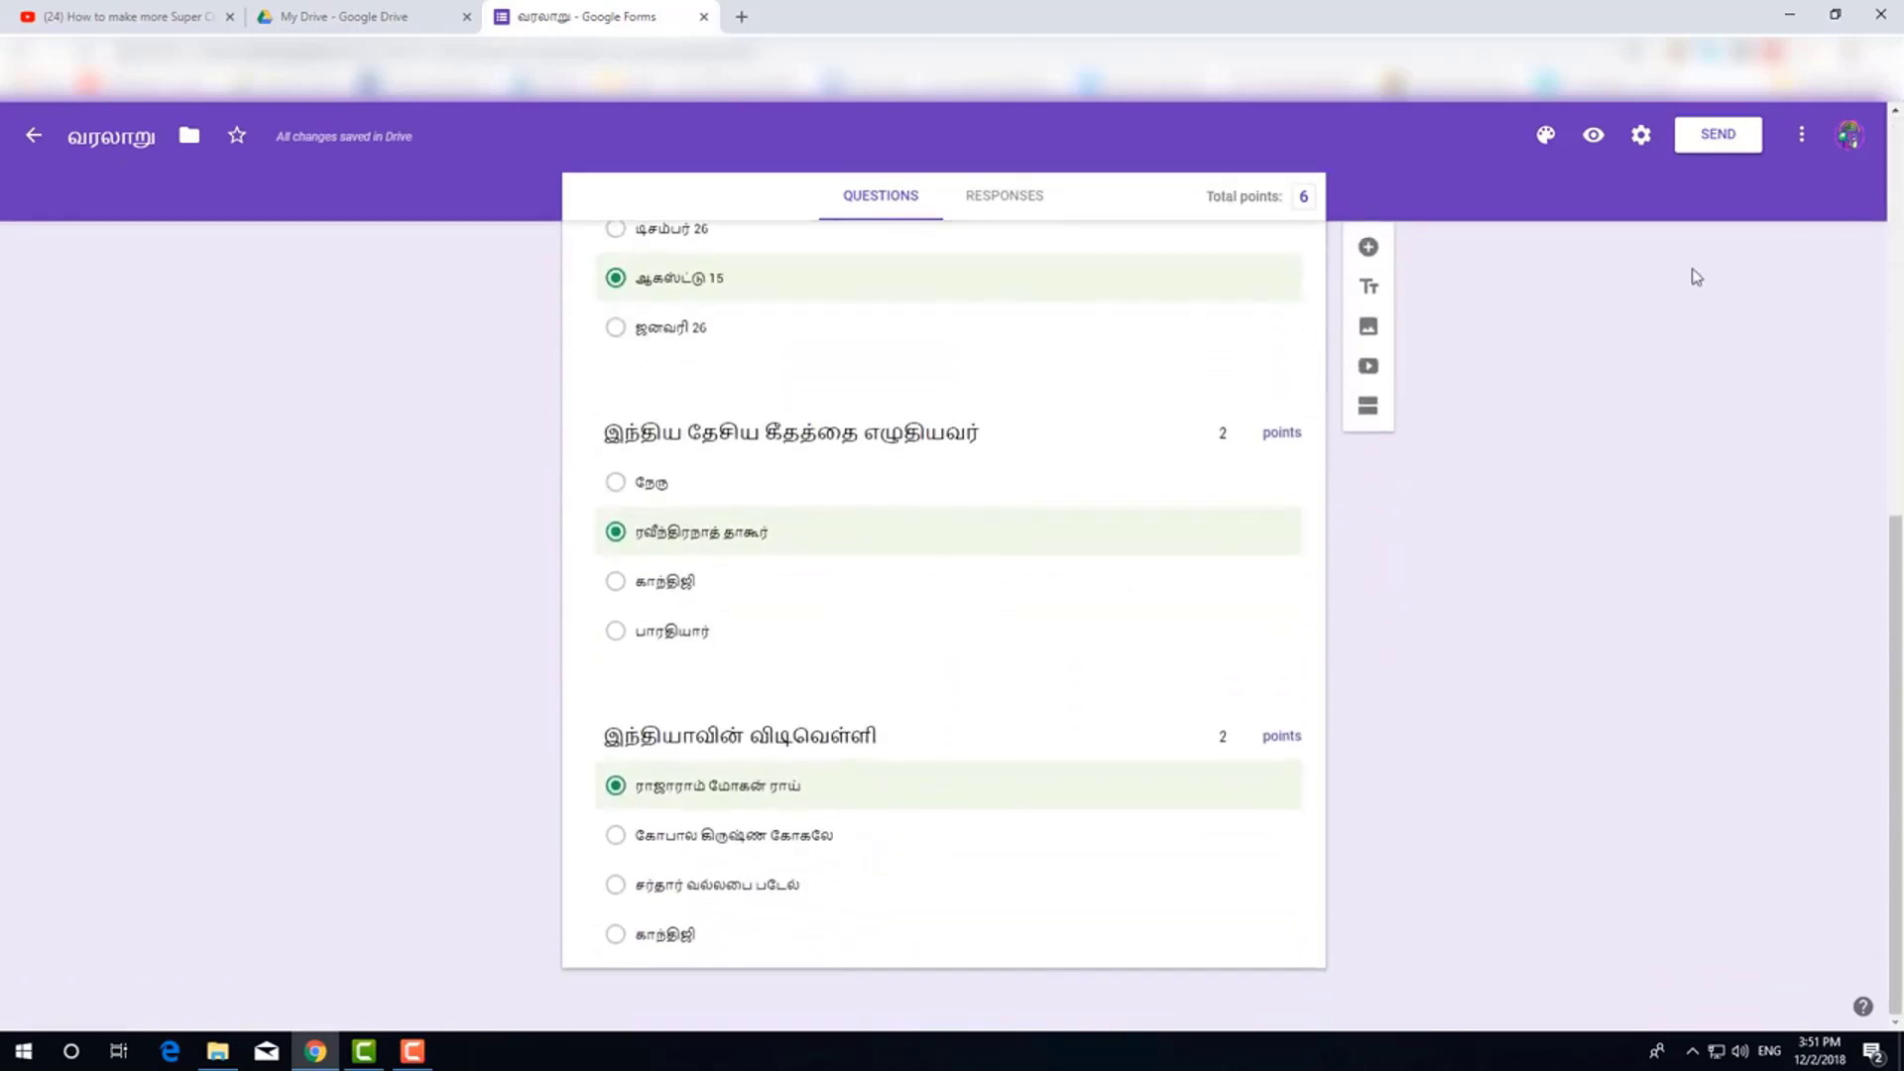
left_click(1594, 137)
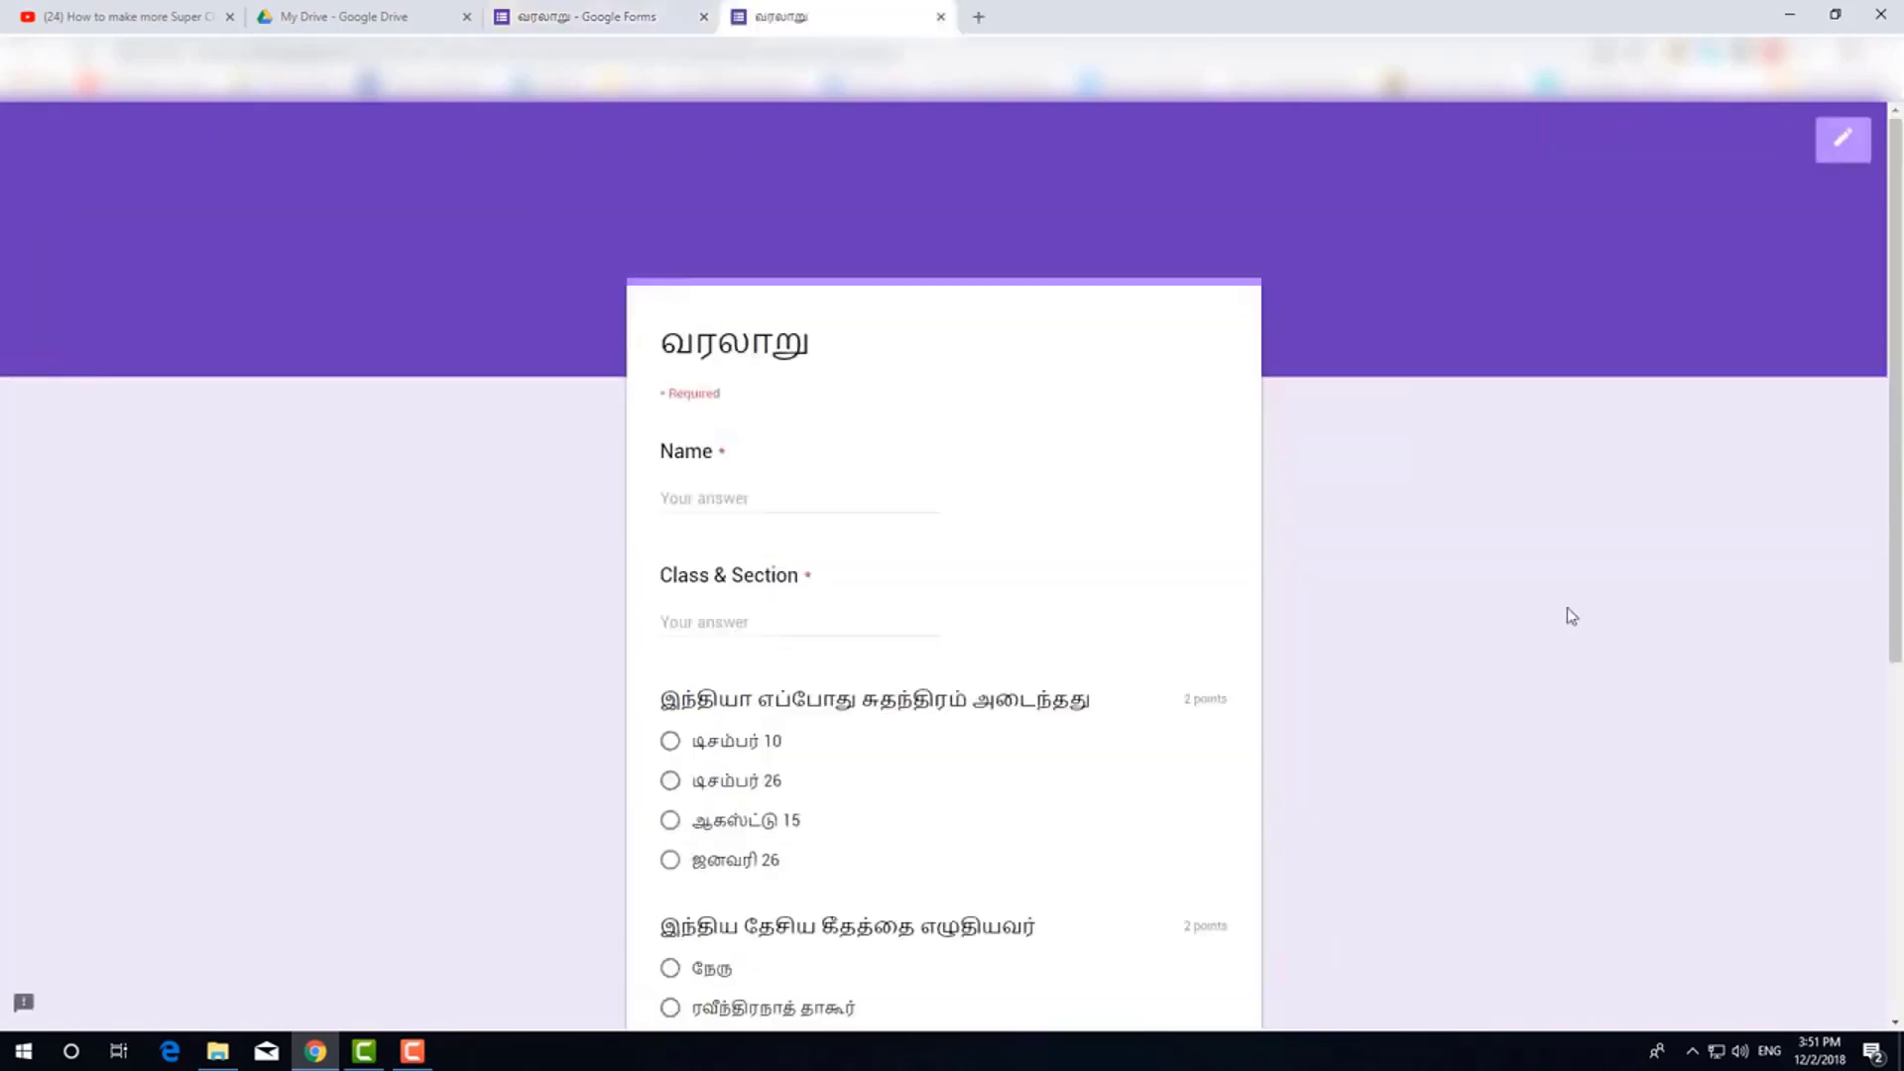
left_click(695, 494)
type("ram")
key("Tab")
type("10 c")
Answer the three questions with "டிசம்பர் 10", "நேரு" and "ராஜாராம் மோகன் ராய்", and submit the response
scroll(1294, 616, "down", 6)
scroll(1297, 616, "up", 5)
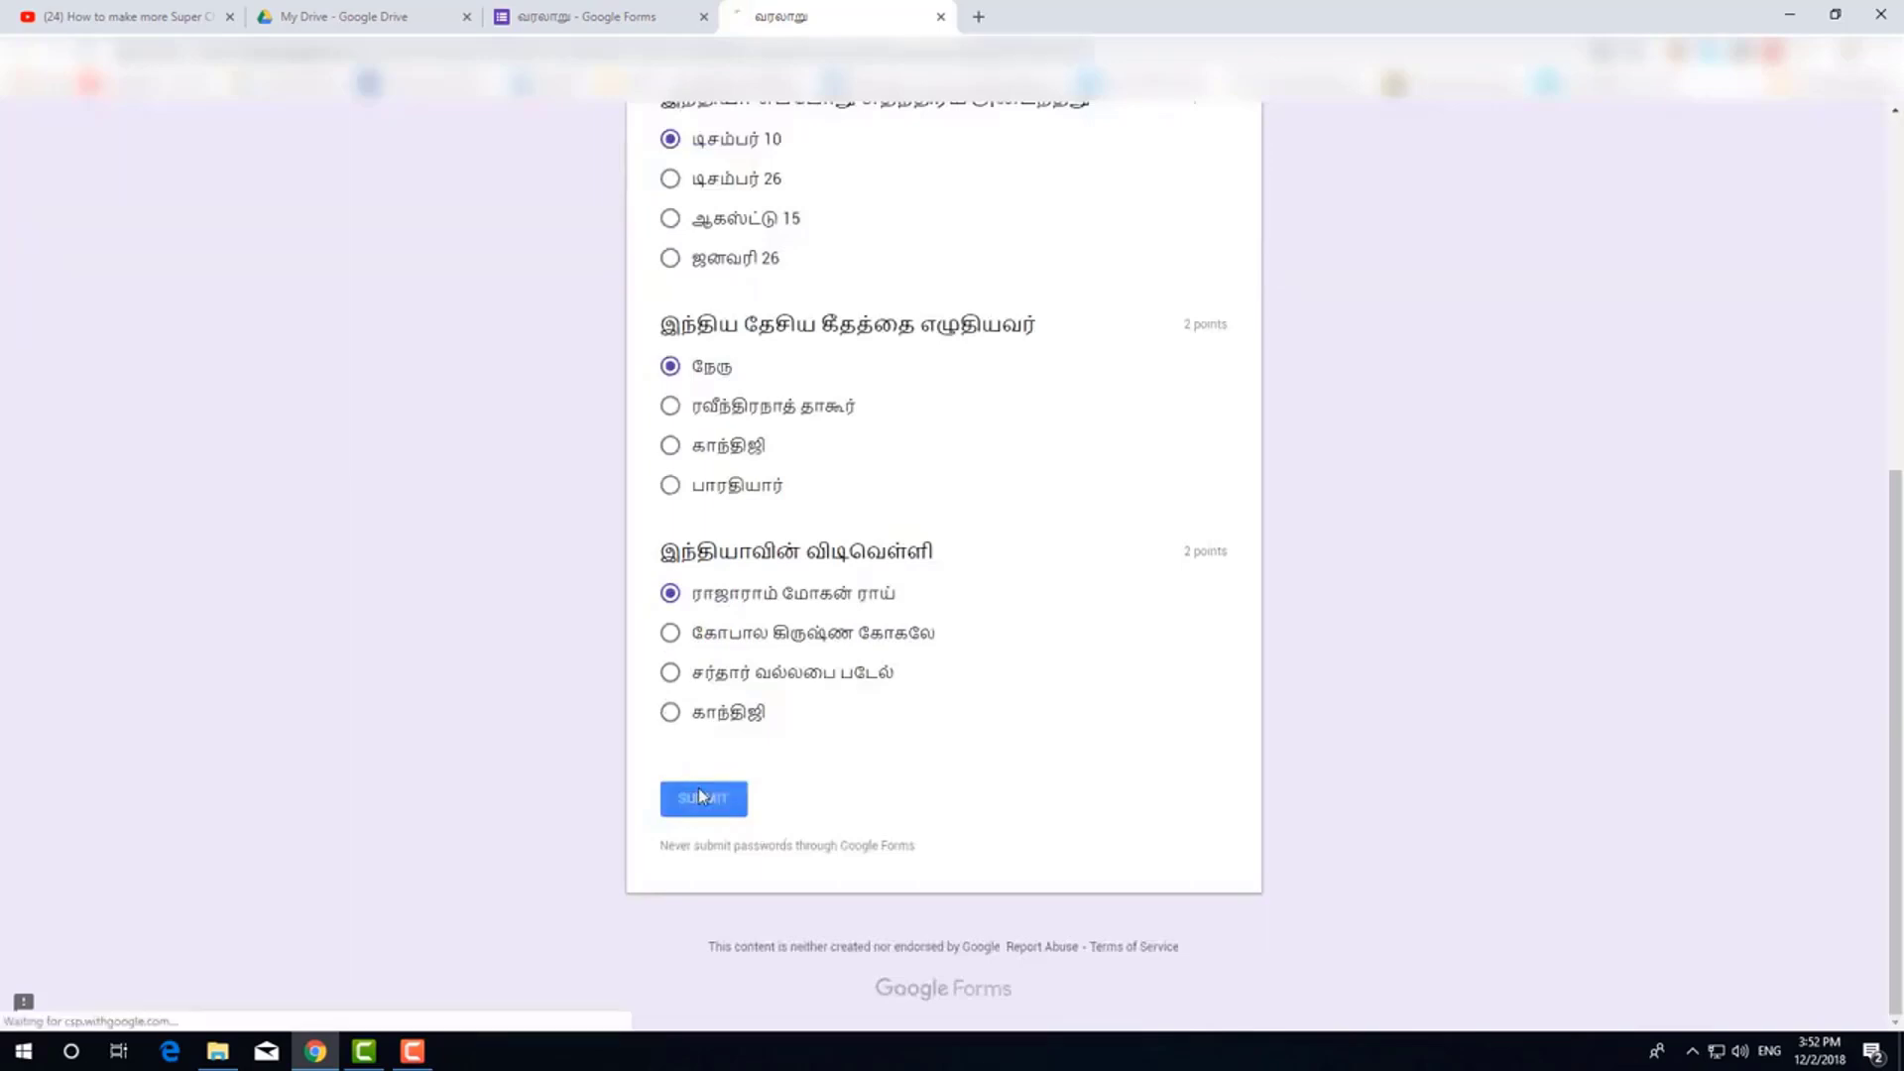
left_click(698, 788)
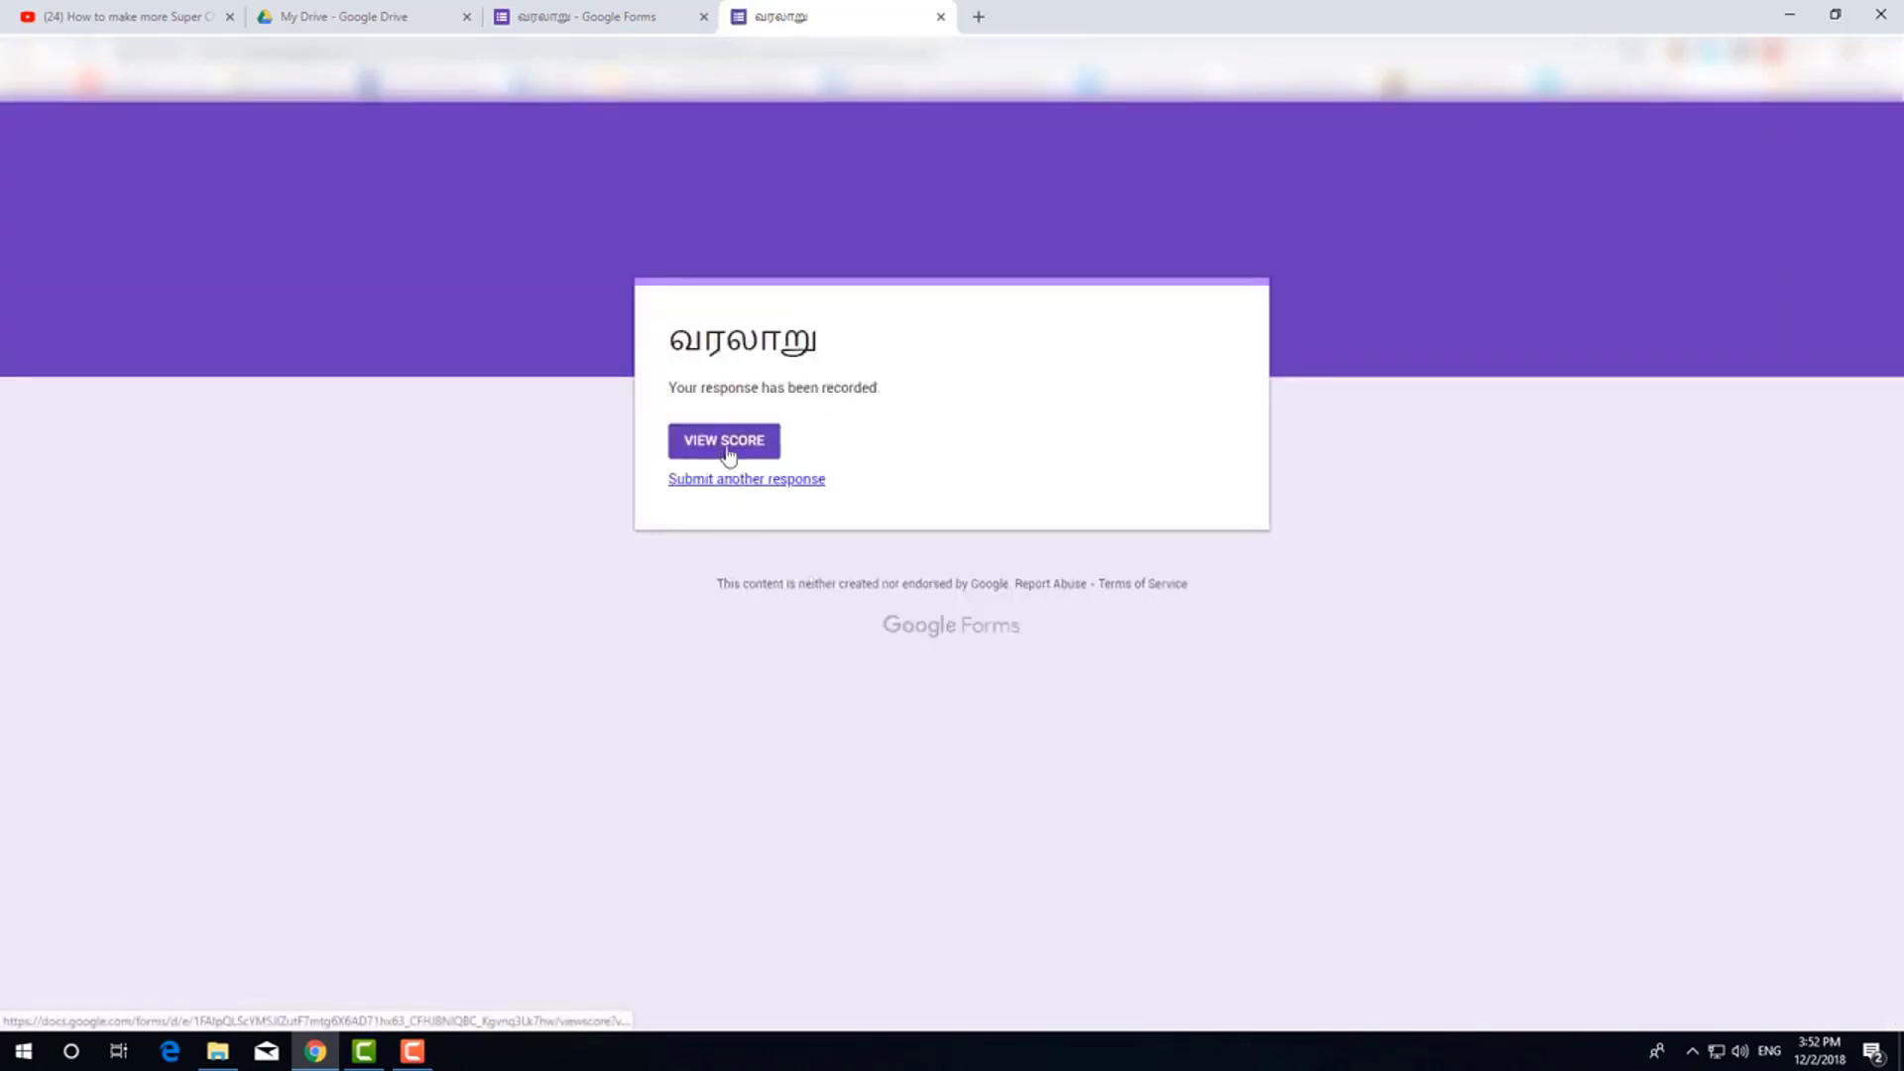
View the score of the submitted response and examine the marked answers and correct answers
left_click(725, 442)
scroll(838, 198, "down", 3)
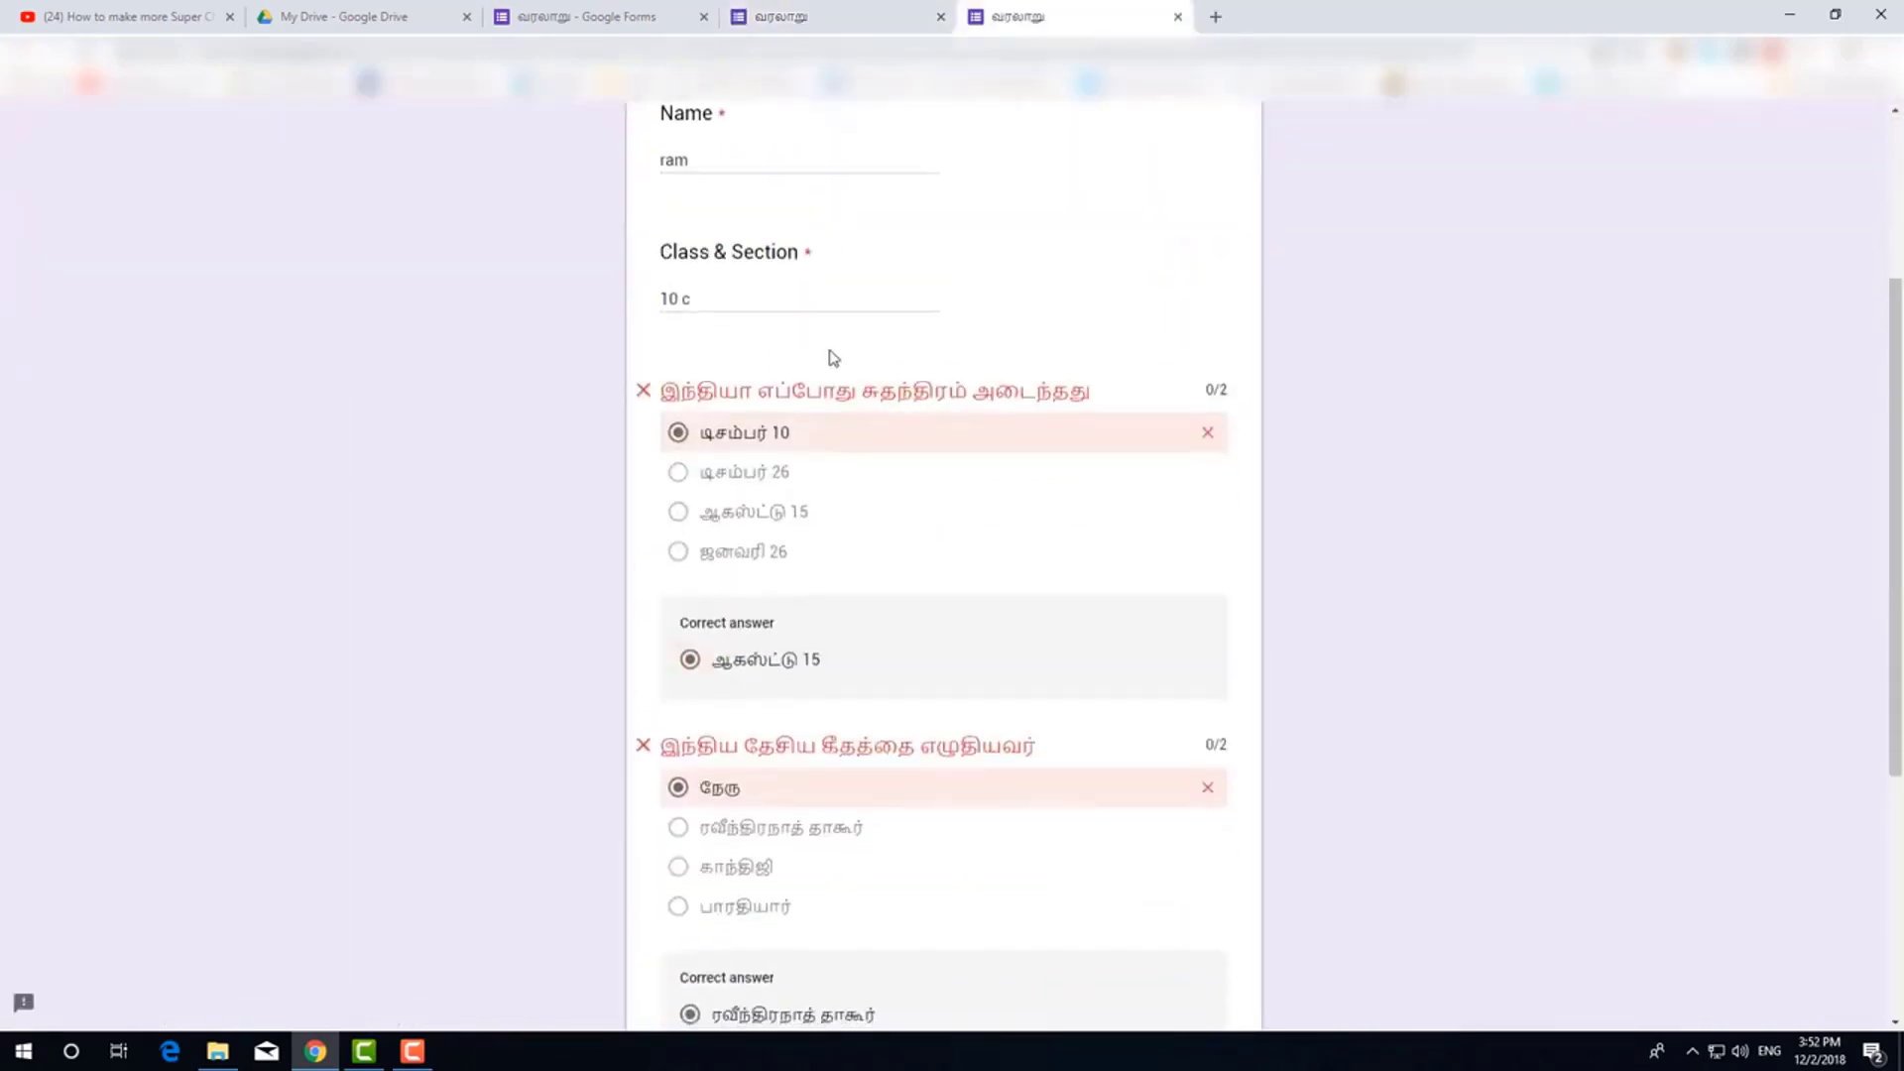
scroll(833, 357, "down", 5)
scroll(833, 359, "up", 5)
scroll(967, 411, "down", 5)
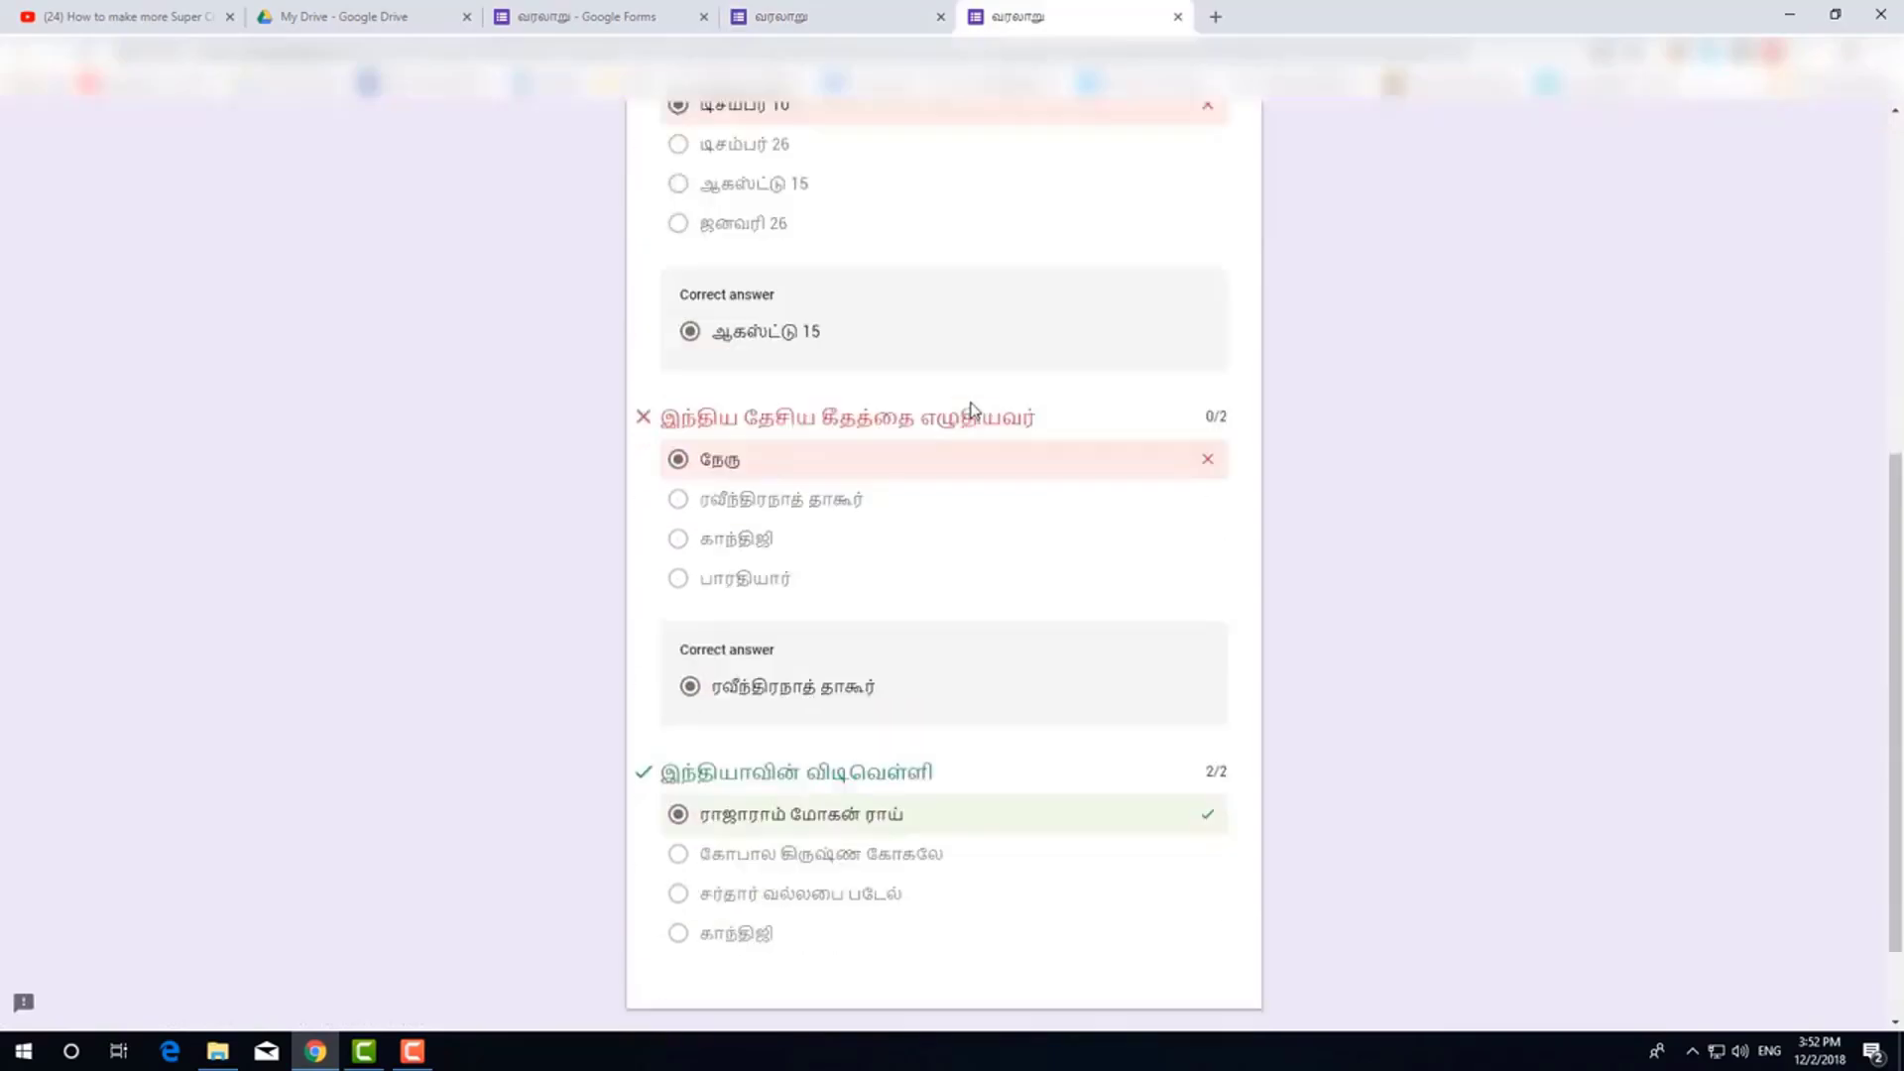
scroll(967, 409, "up", 5)
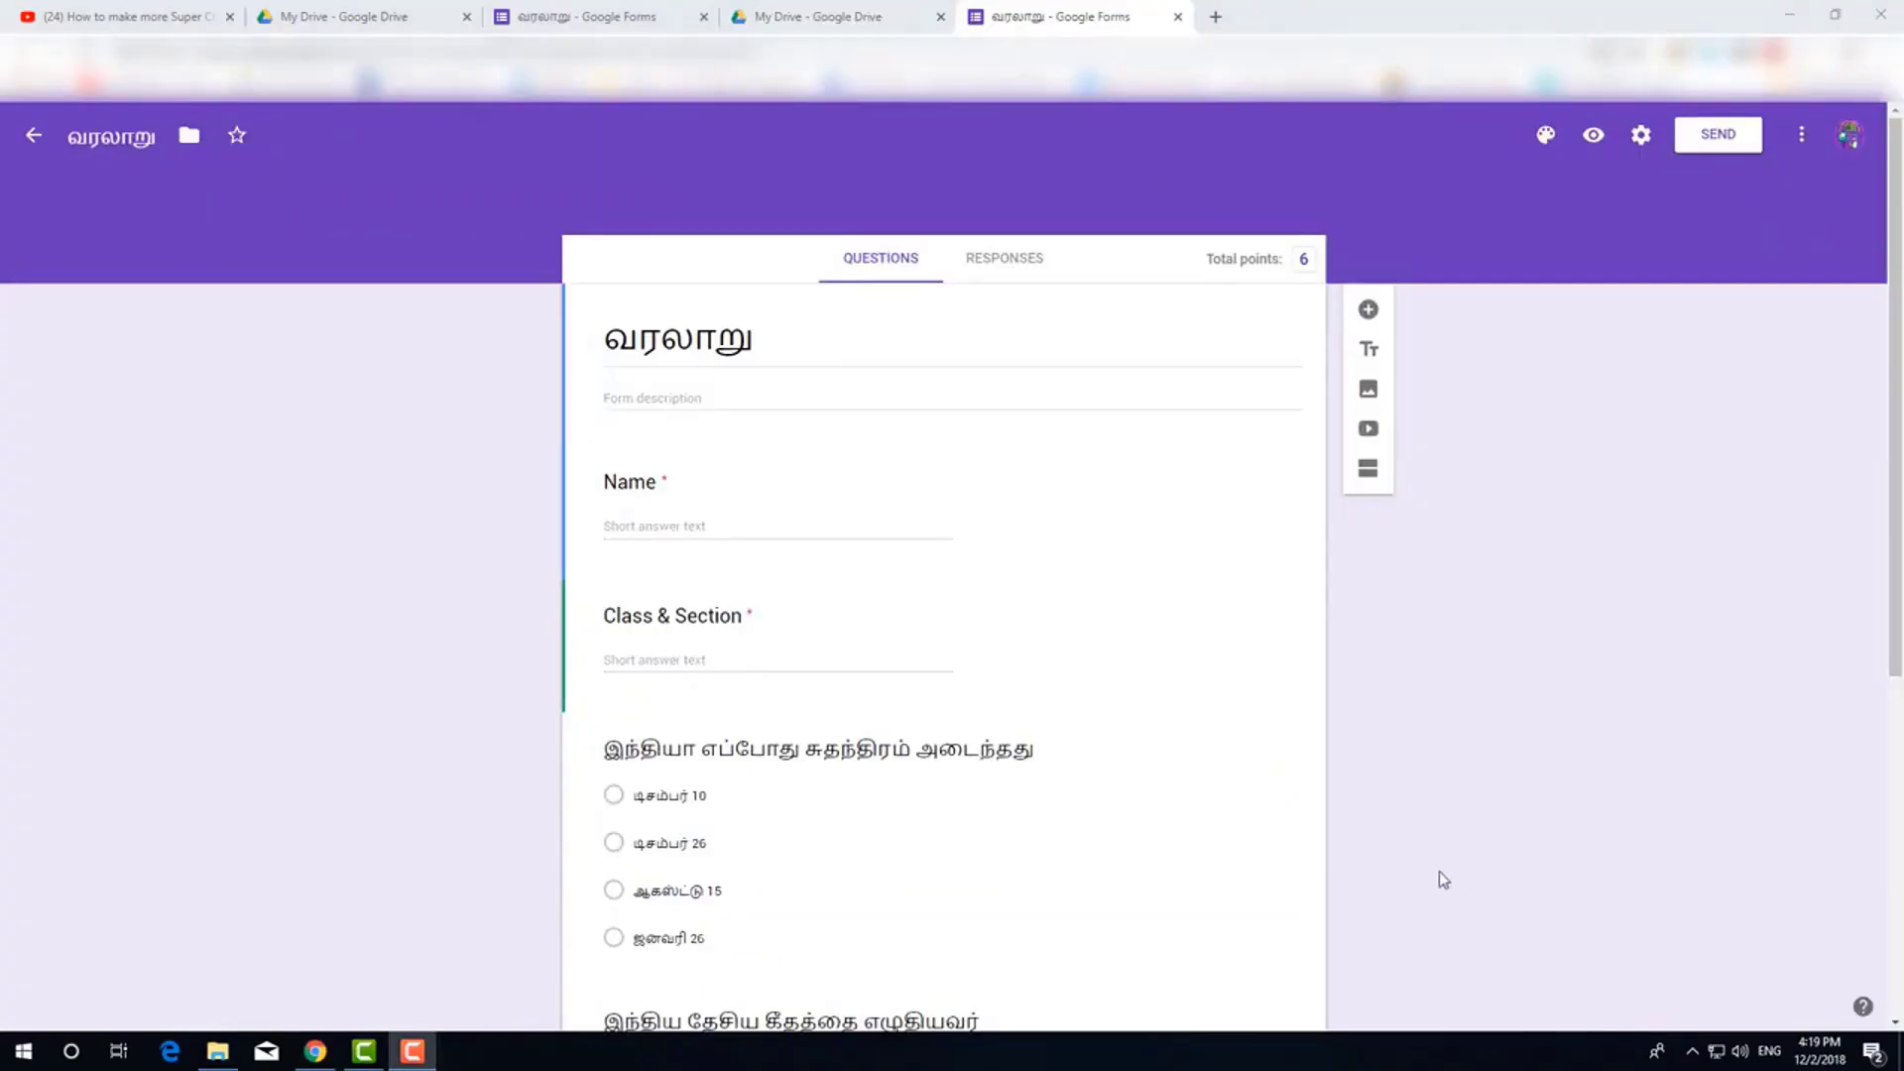
In the quiz editor, add a section break directly after the question "இந்தியா எப்போது சுதந்திரம் அடைந்தது"
scroll(1443, 873, "down", 3)
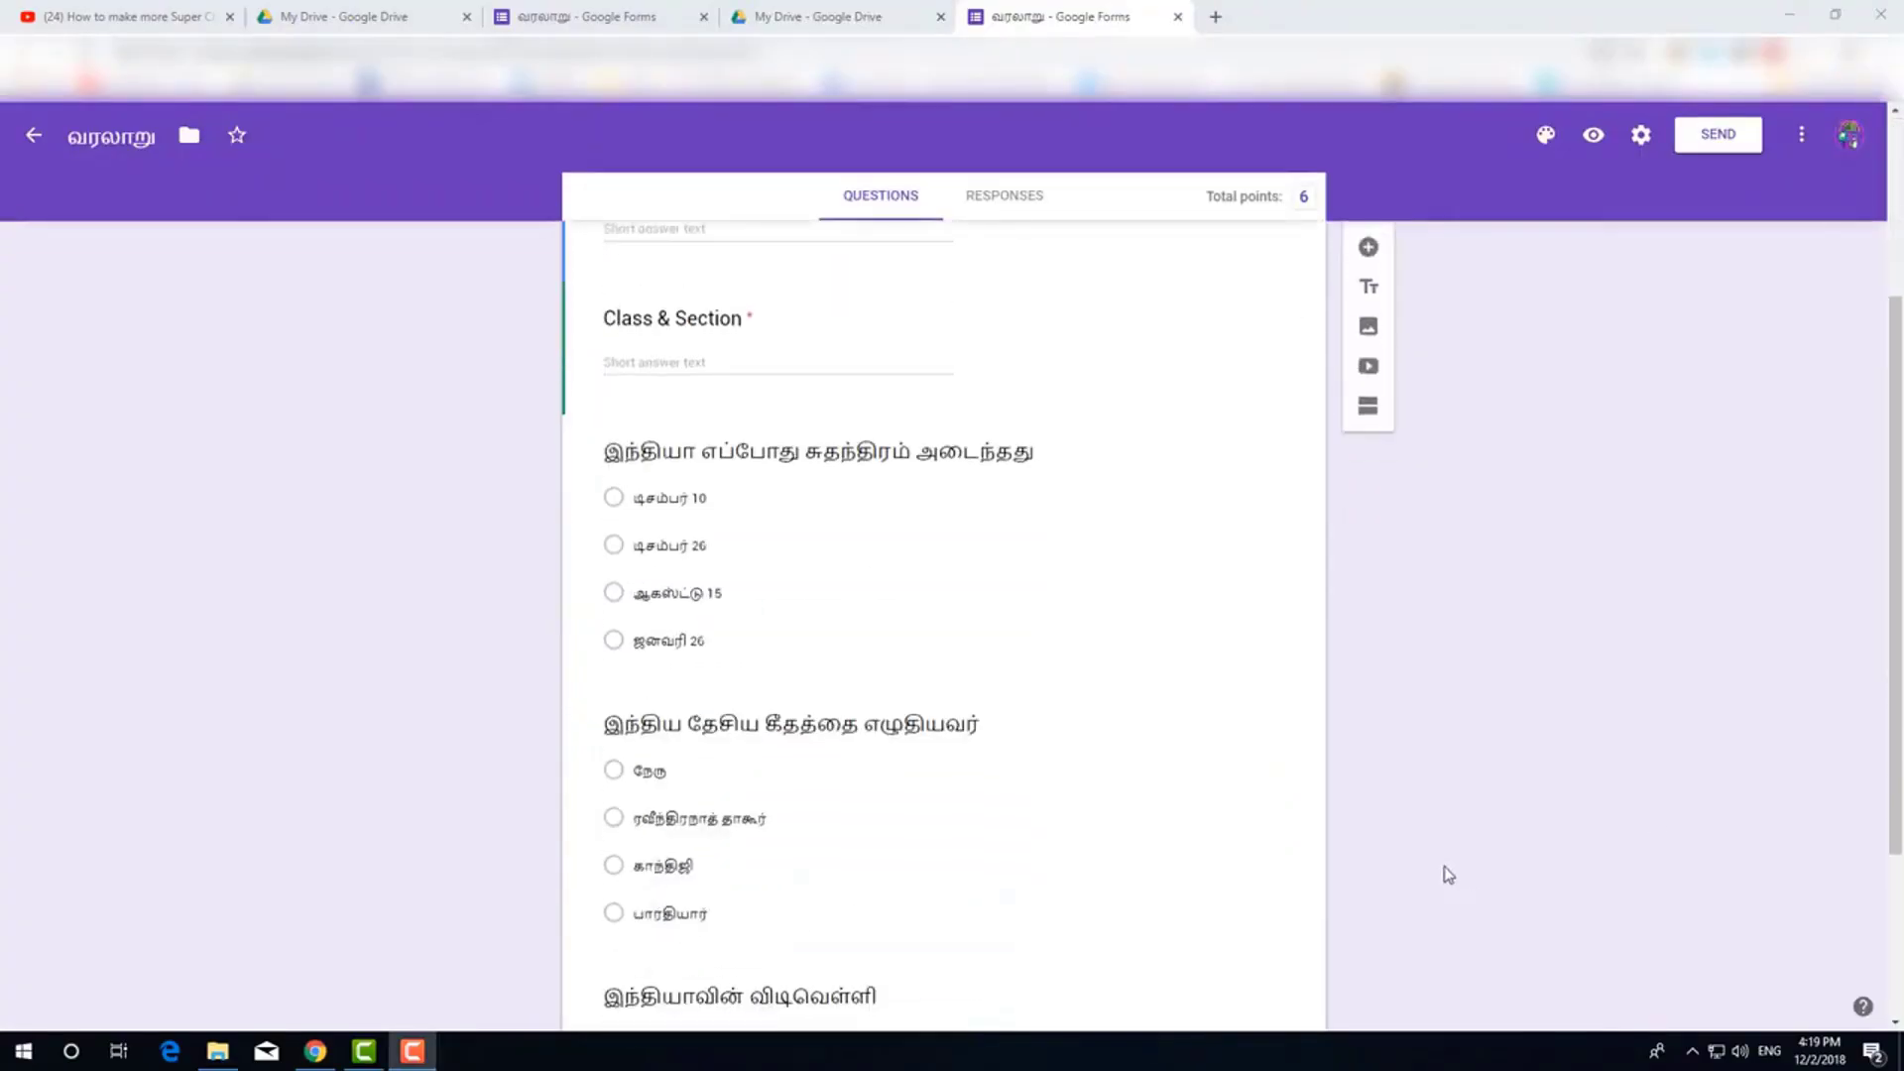
scroll(1446, 869, "down", 2)
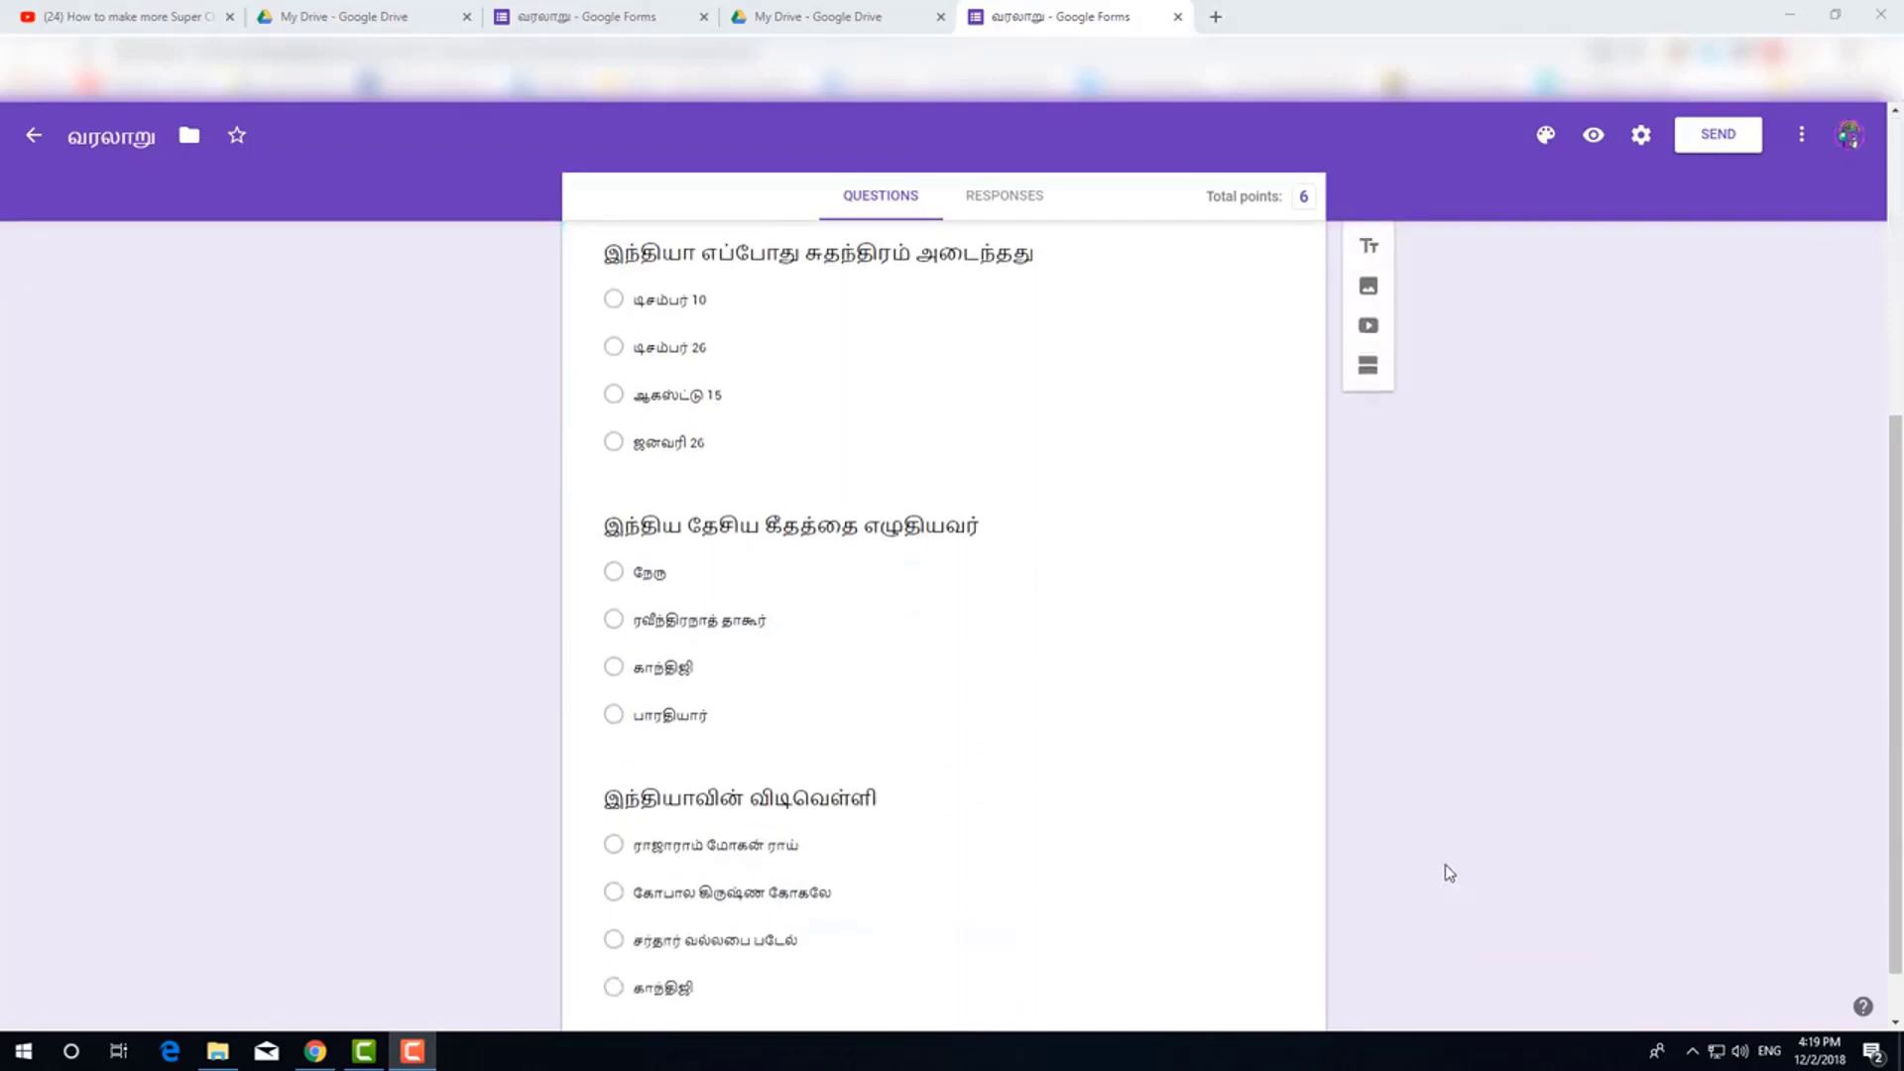
left_click(918, 269)
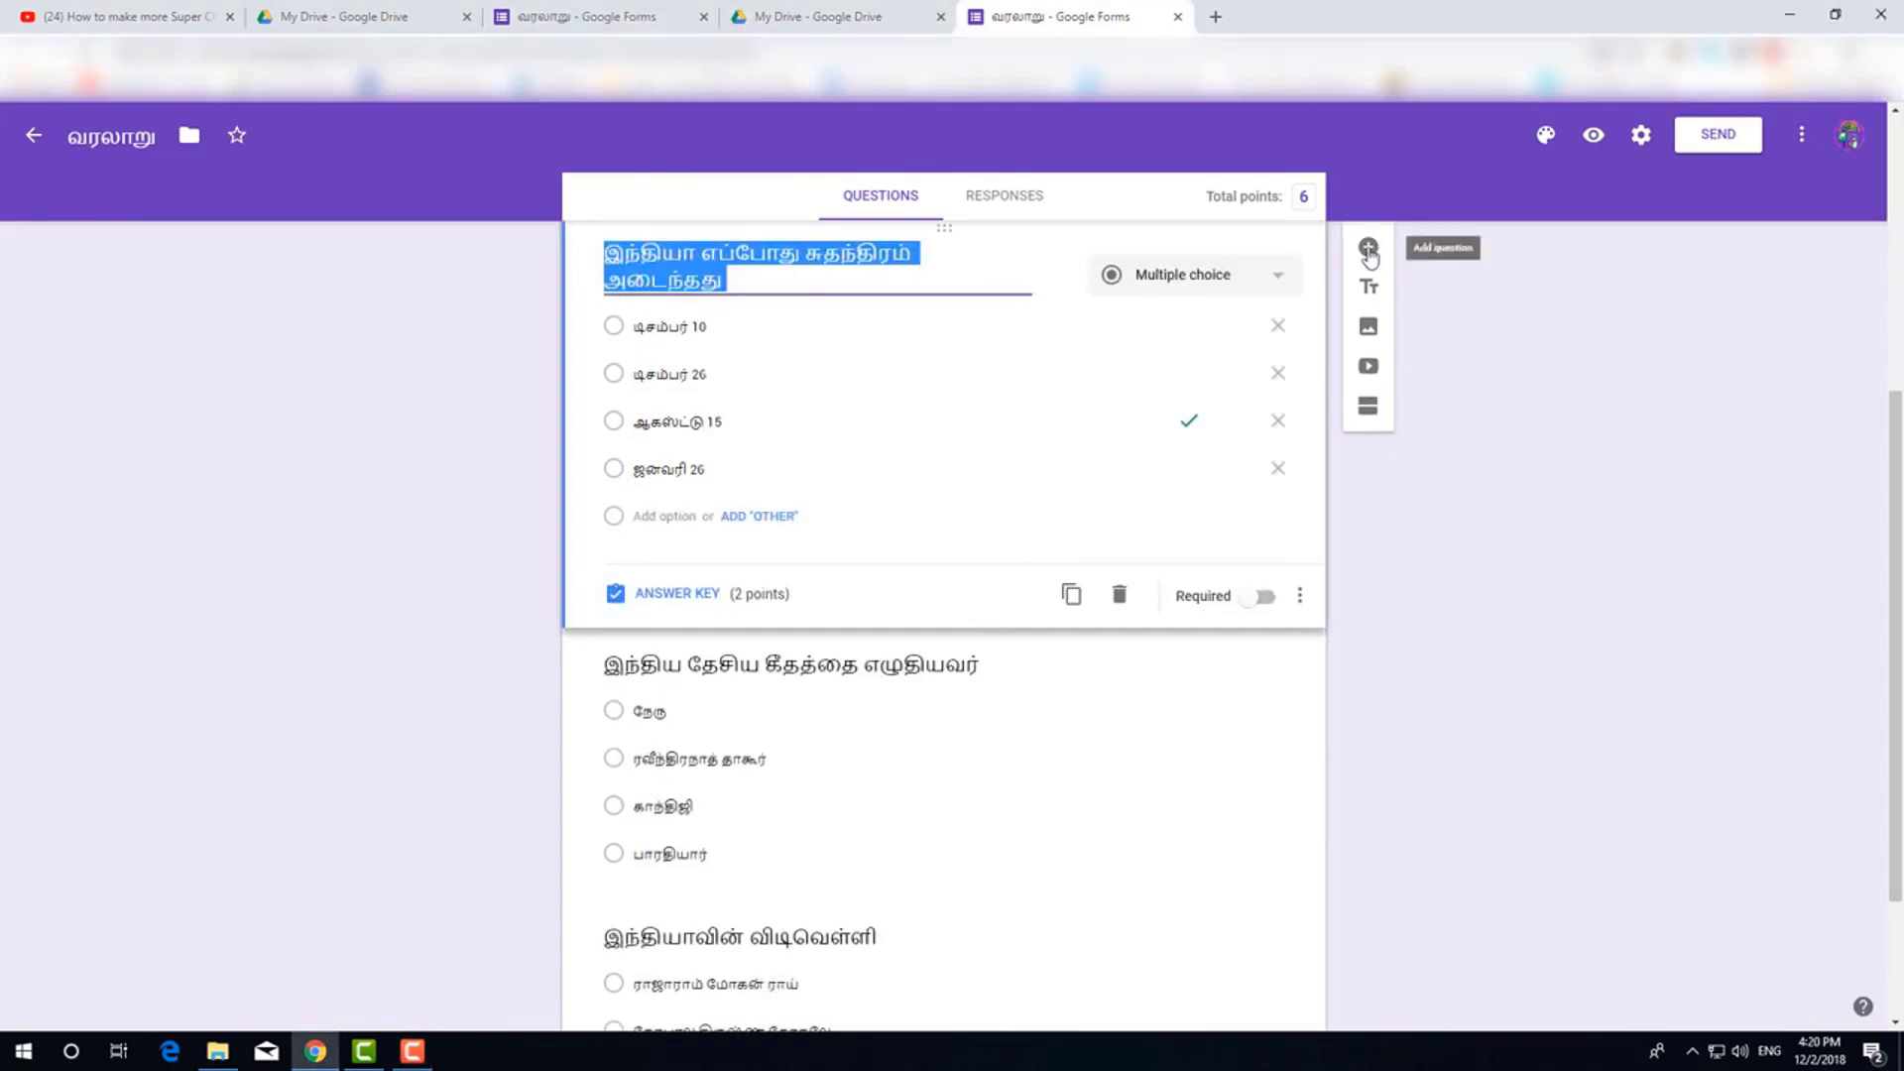
left_click(1369, 408)
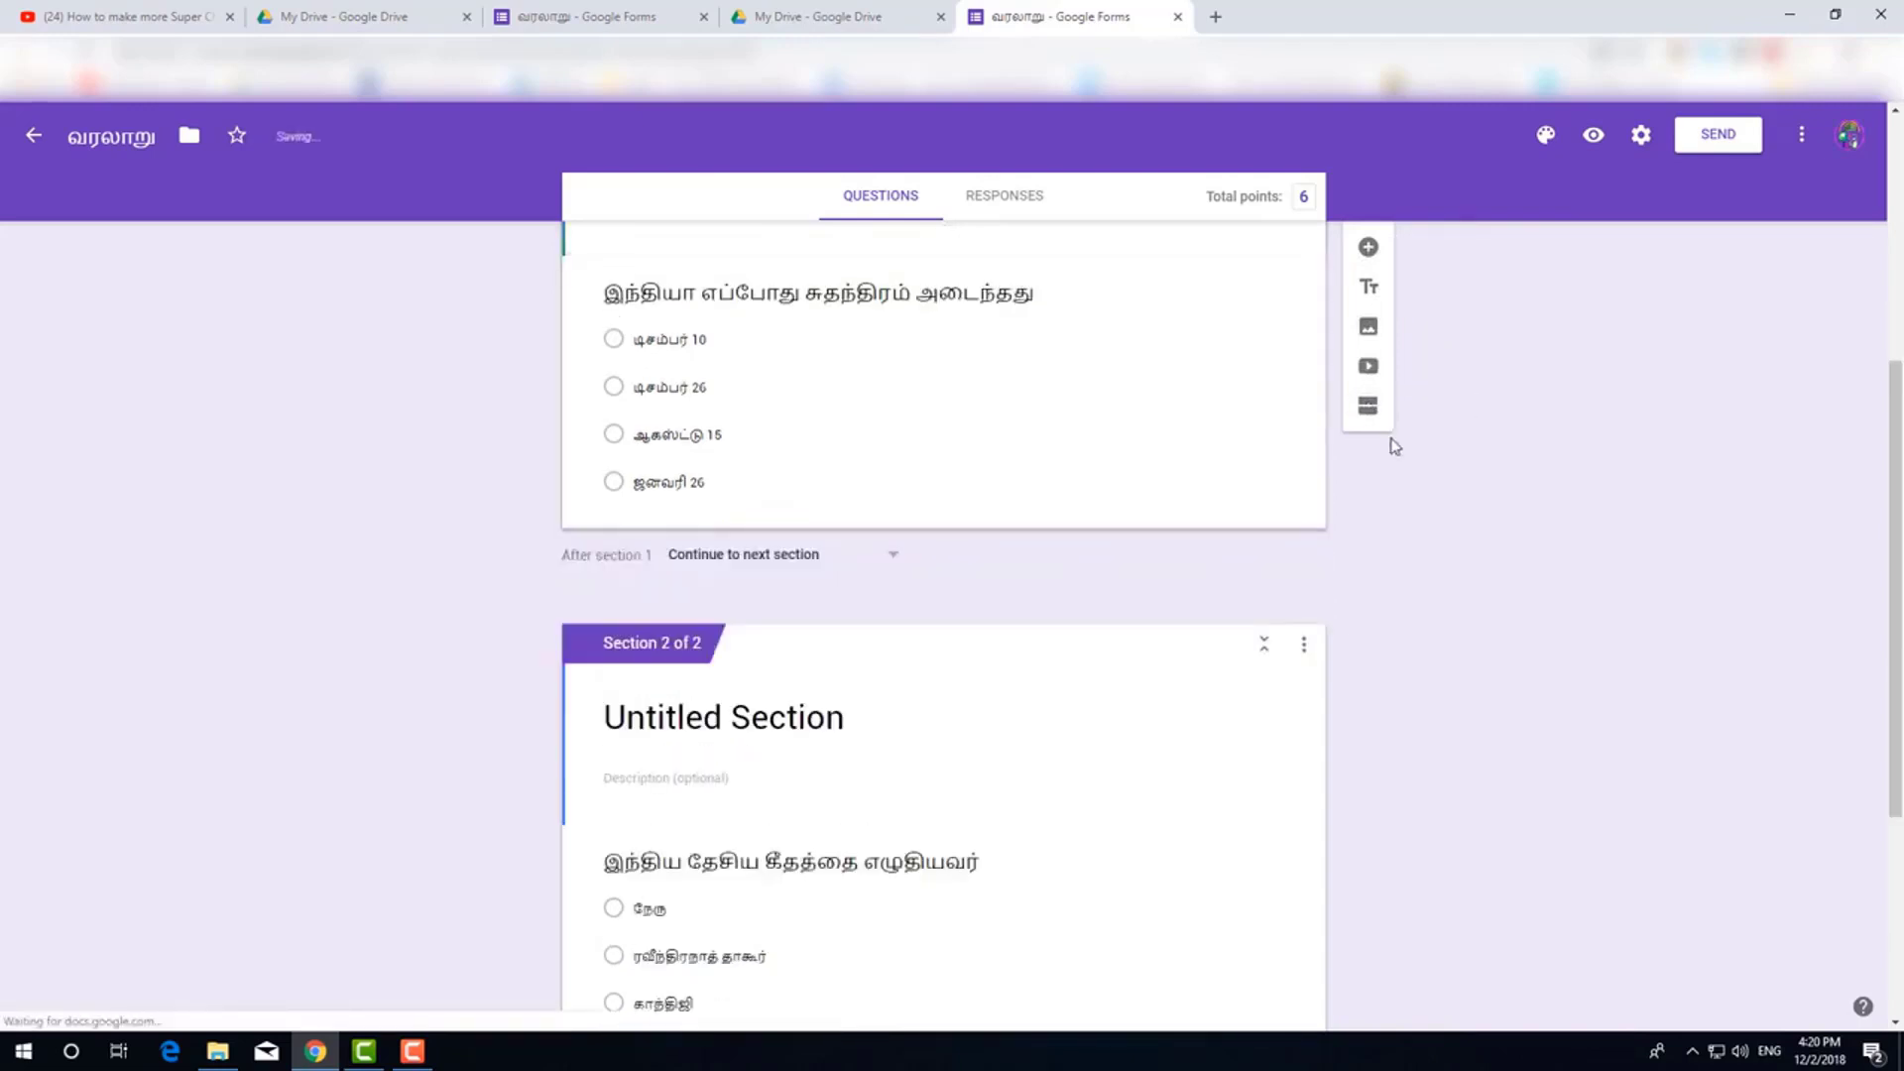
Title the new second section "2"
scroll(1162, 540, "down", 4)
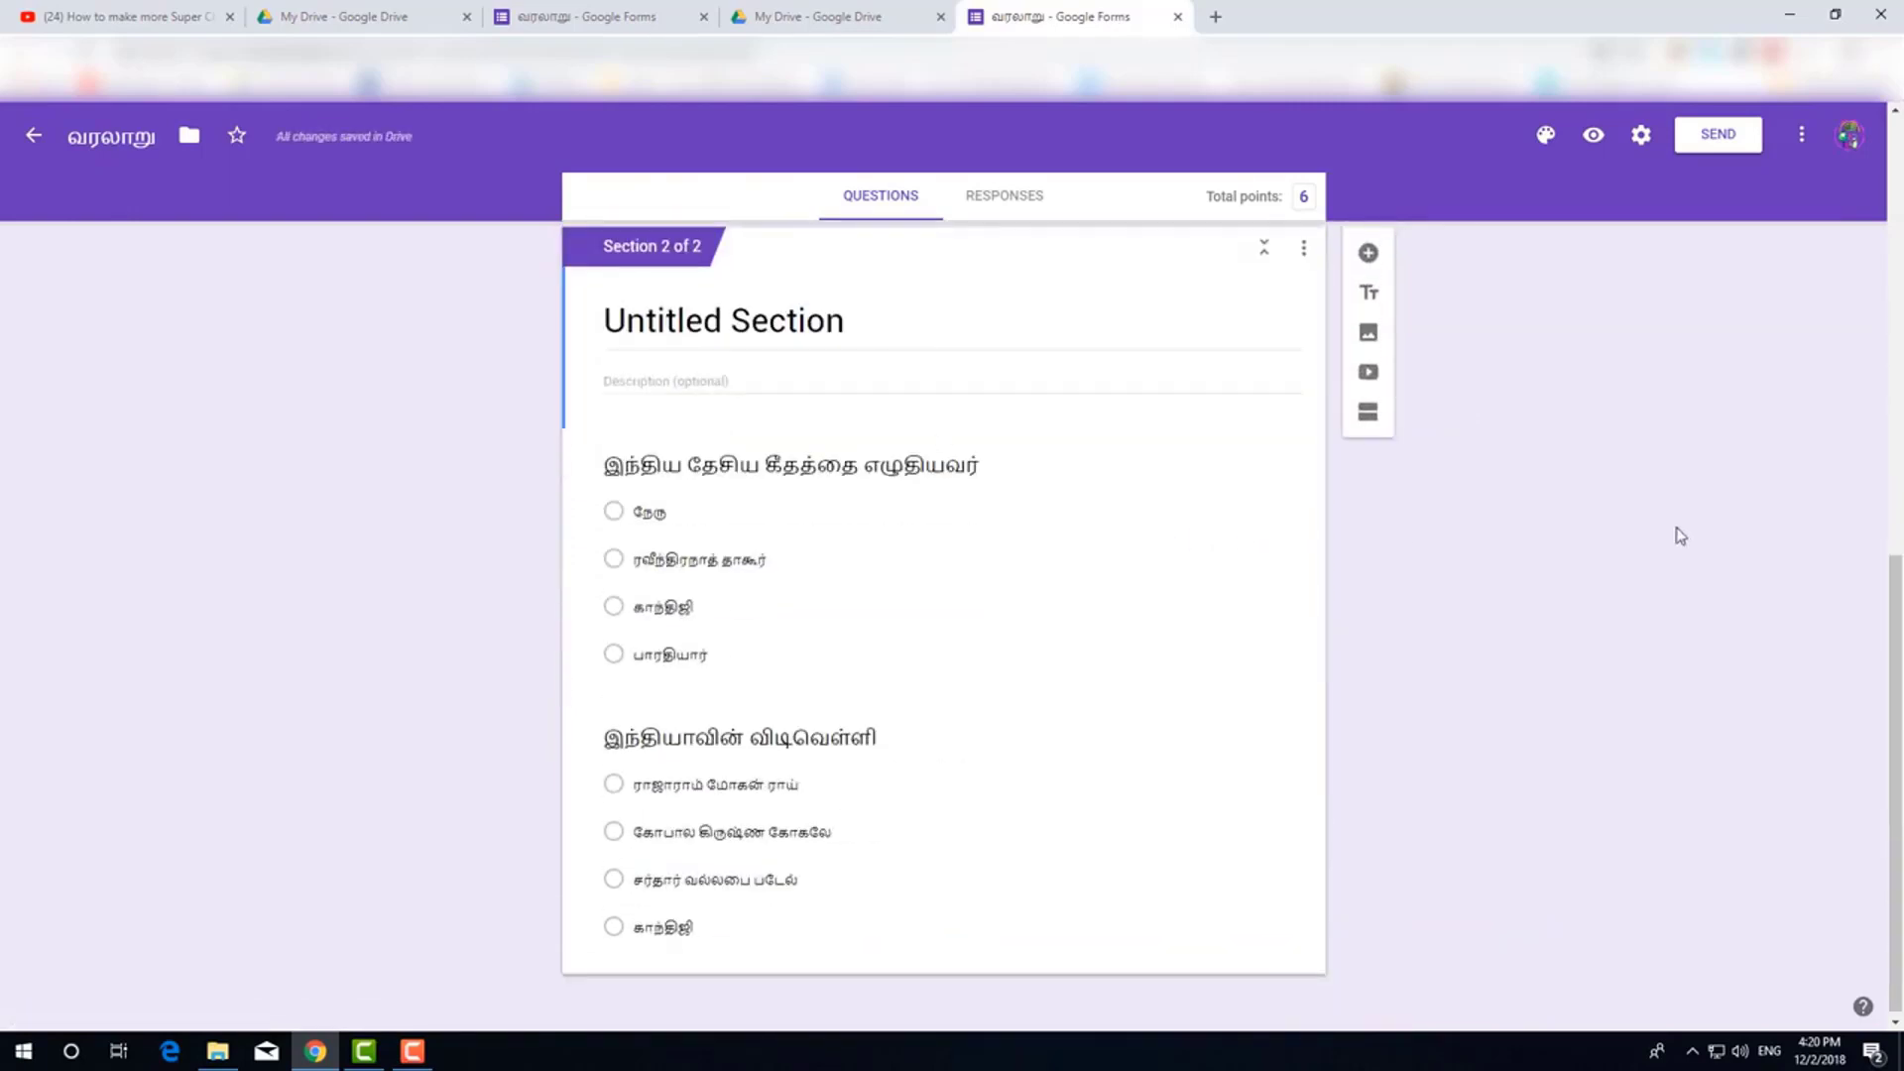
left_click(818, 340)
type("2")
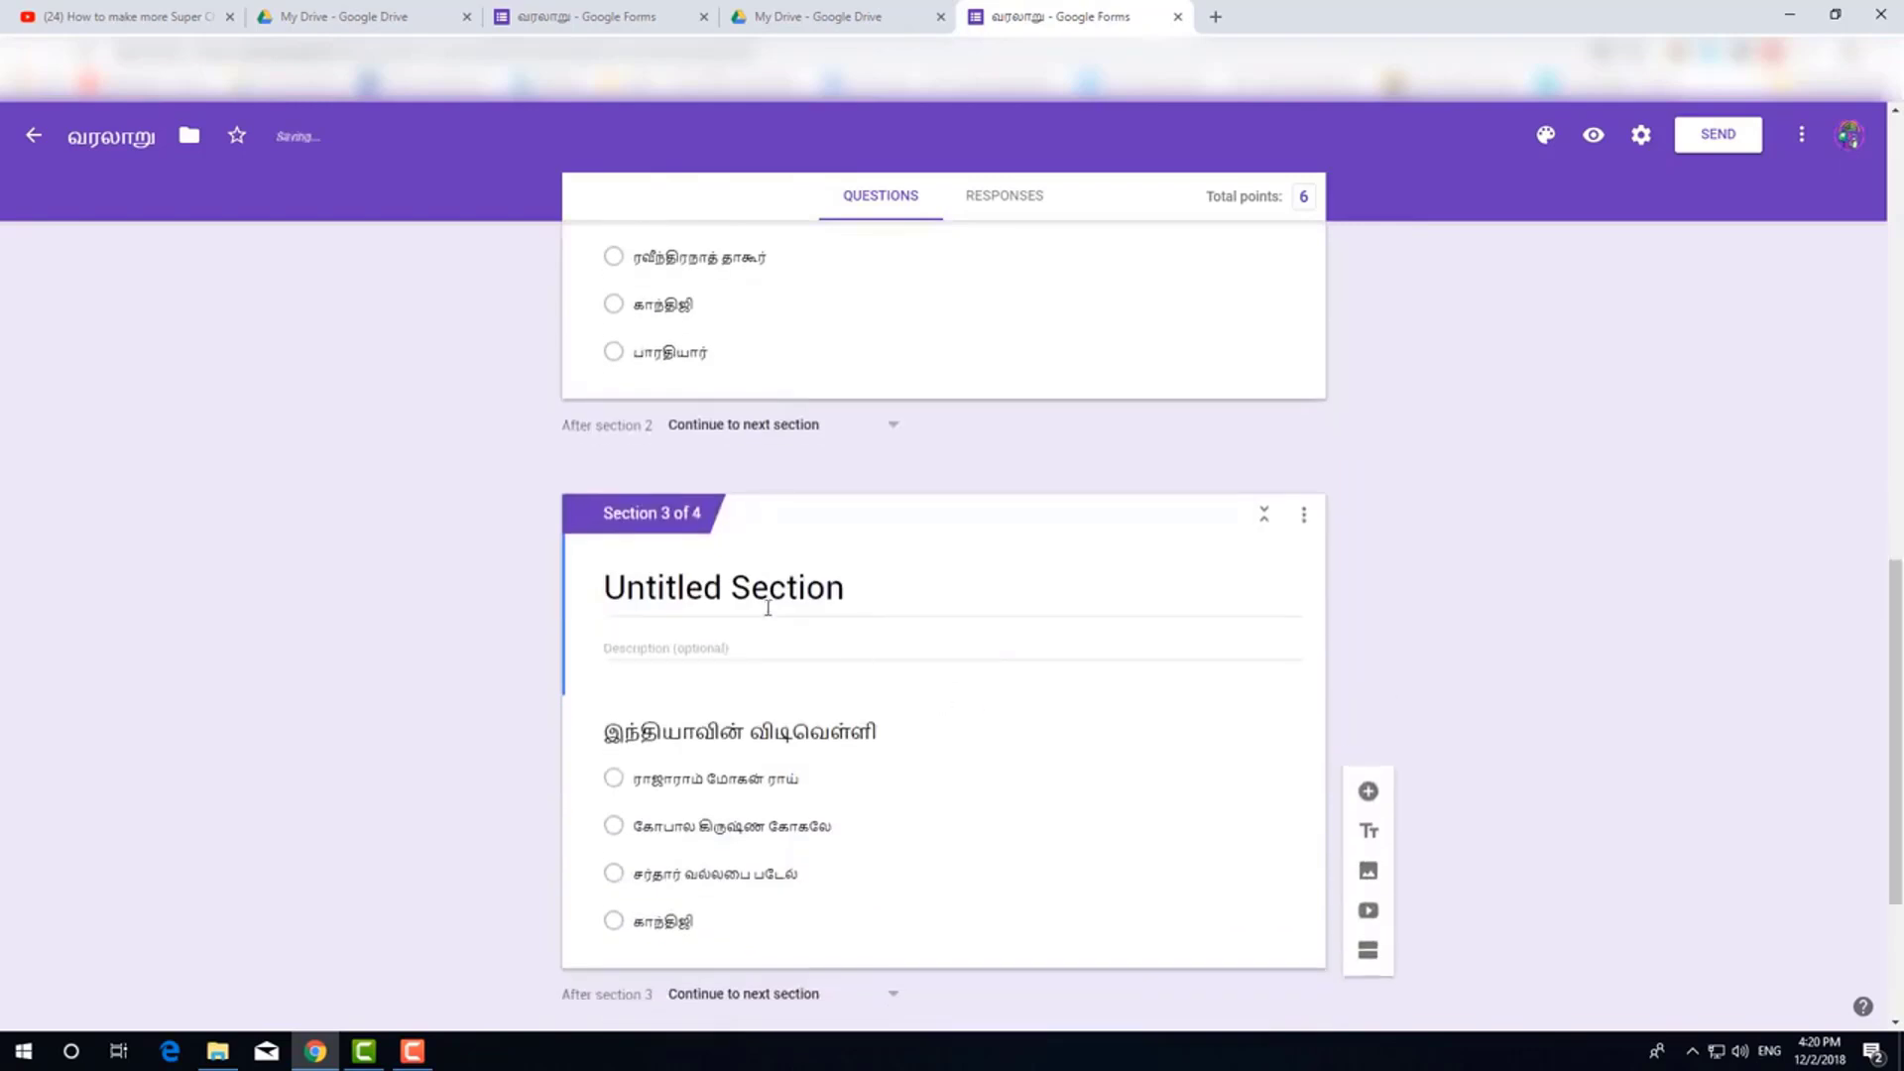
Put the question "இந்தியாவின் விடிவெள்ளி" in its own third section and delete the surplus section
left_click(773, 605)
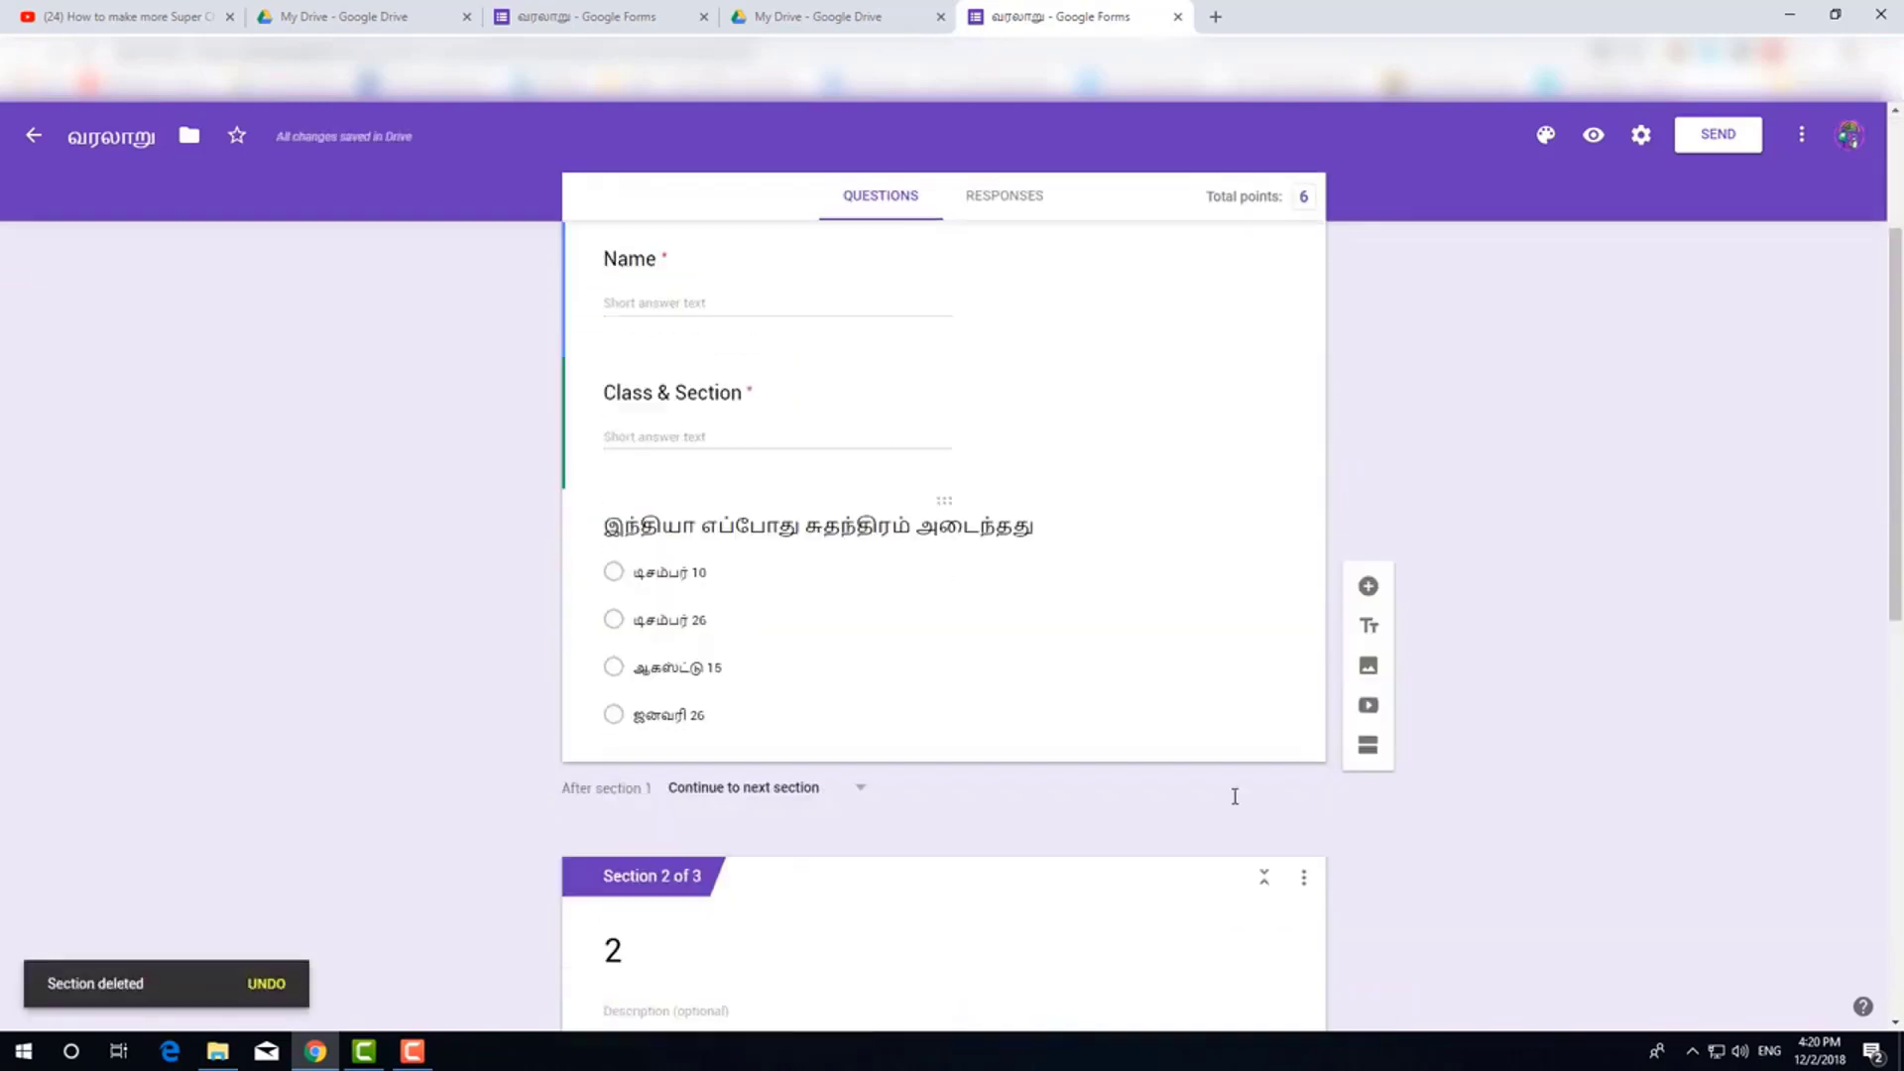
scroll(1233, 800, "down", 5)
scroll(1235, 799, "up", 10)
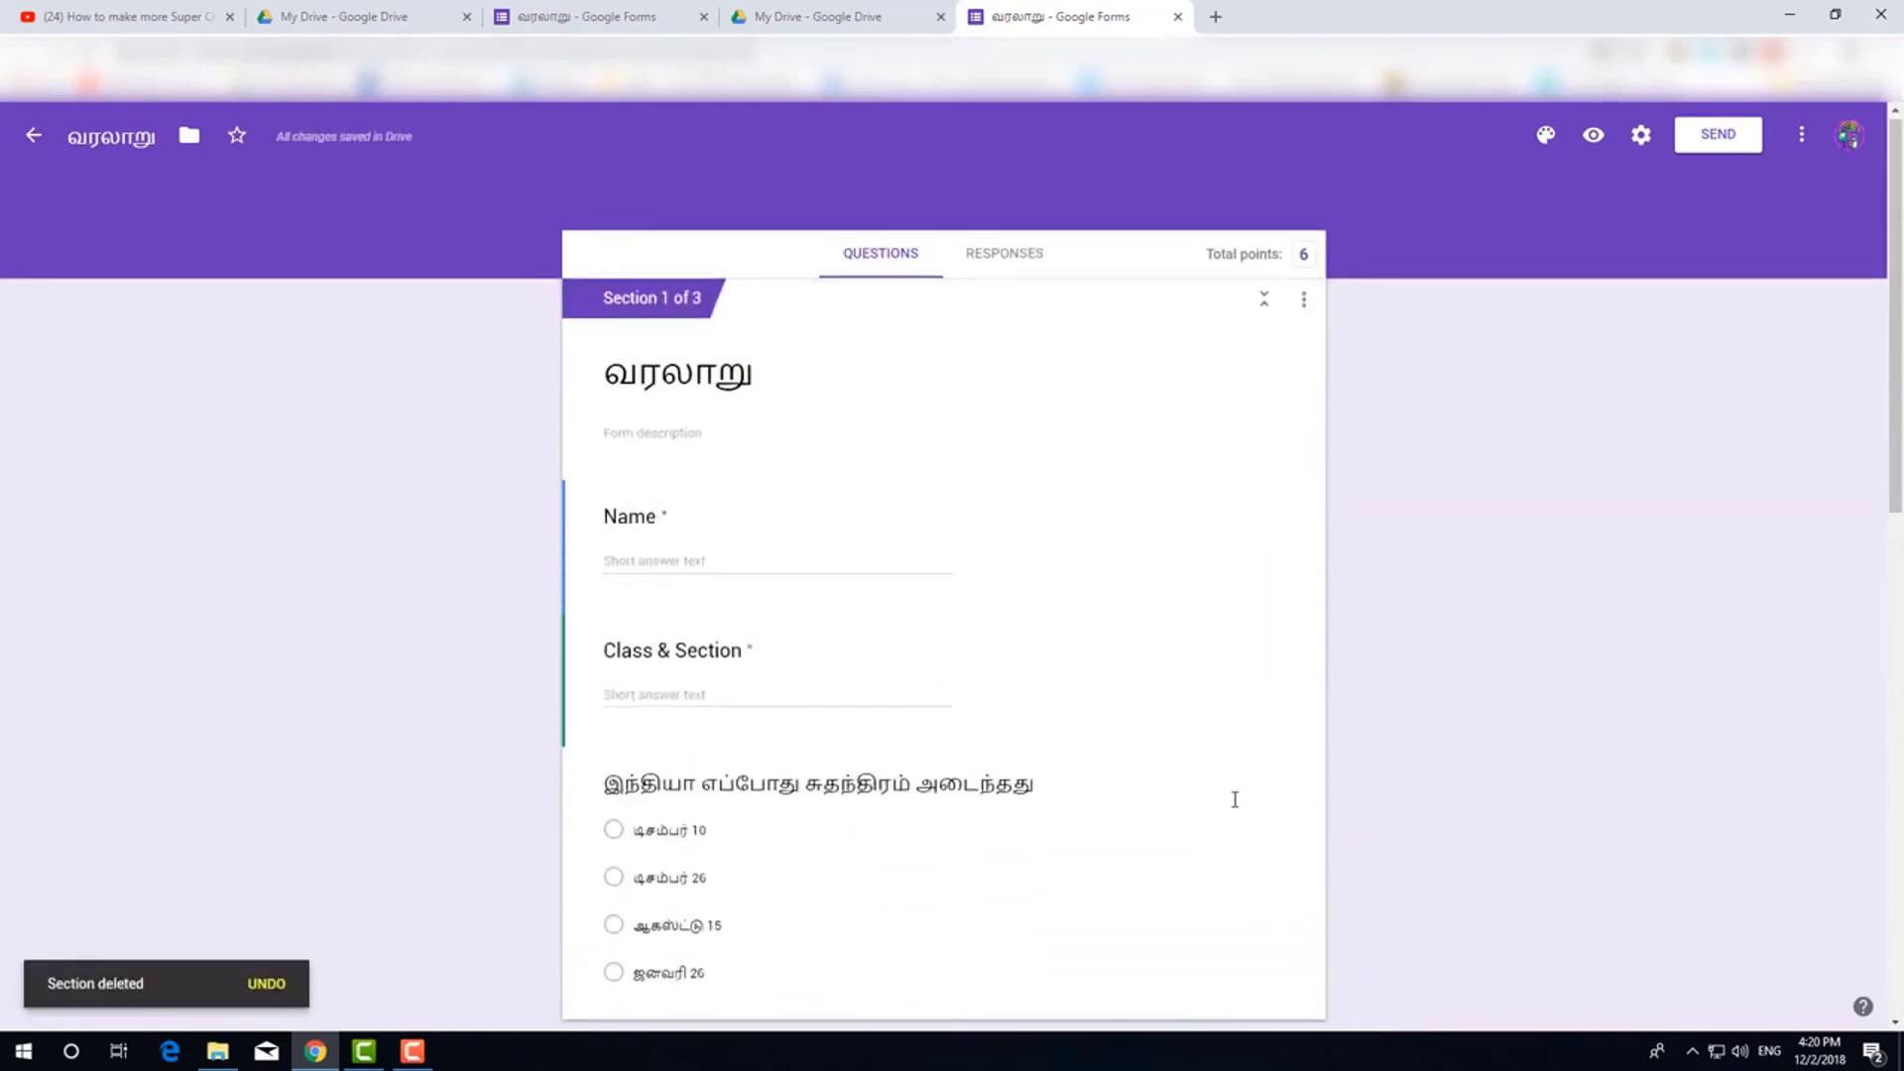
Preview the sectioned form and test leaving the required "Name" and "Class & Section" fields empty
left_click(1594, 136)
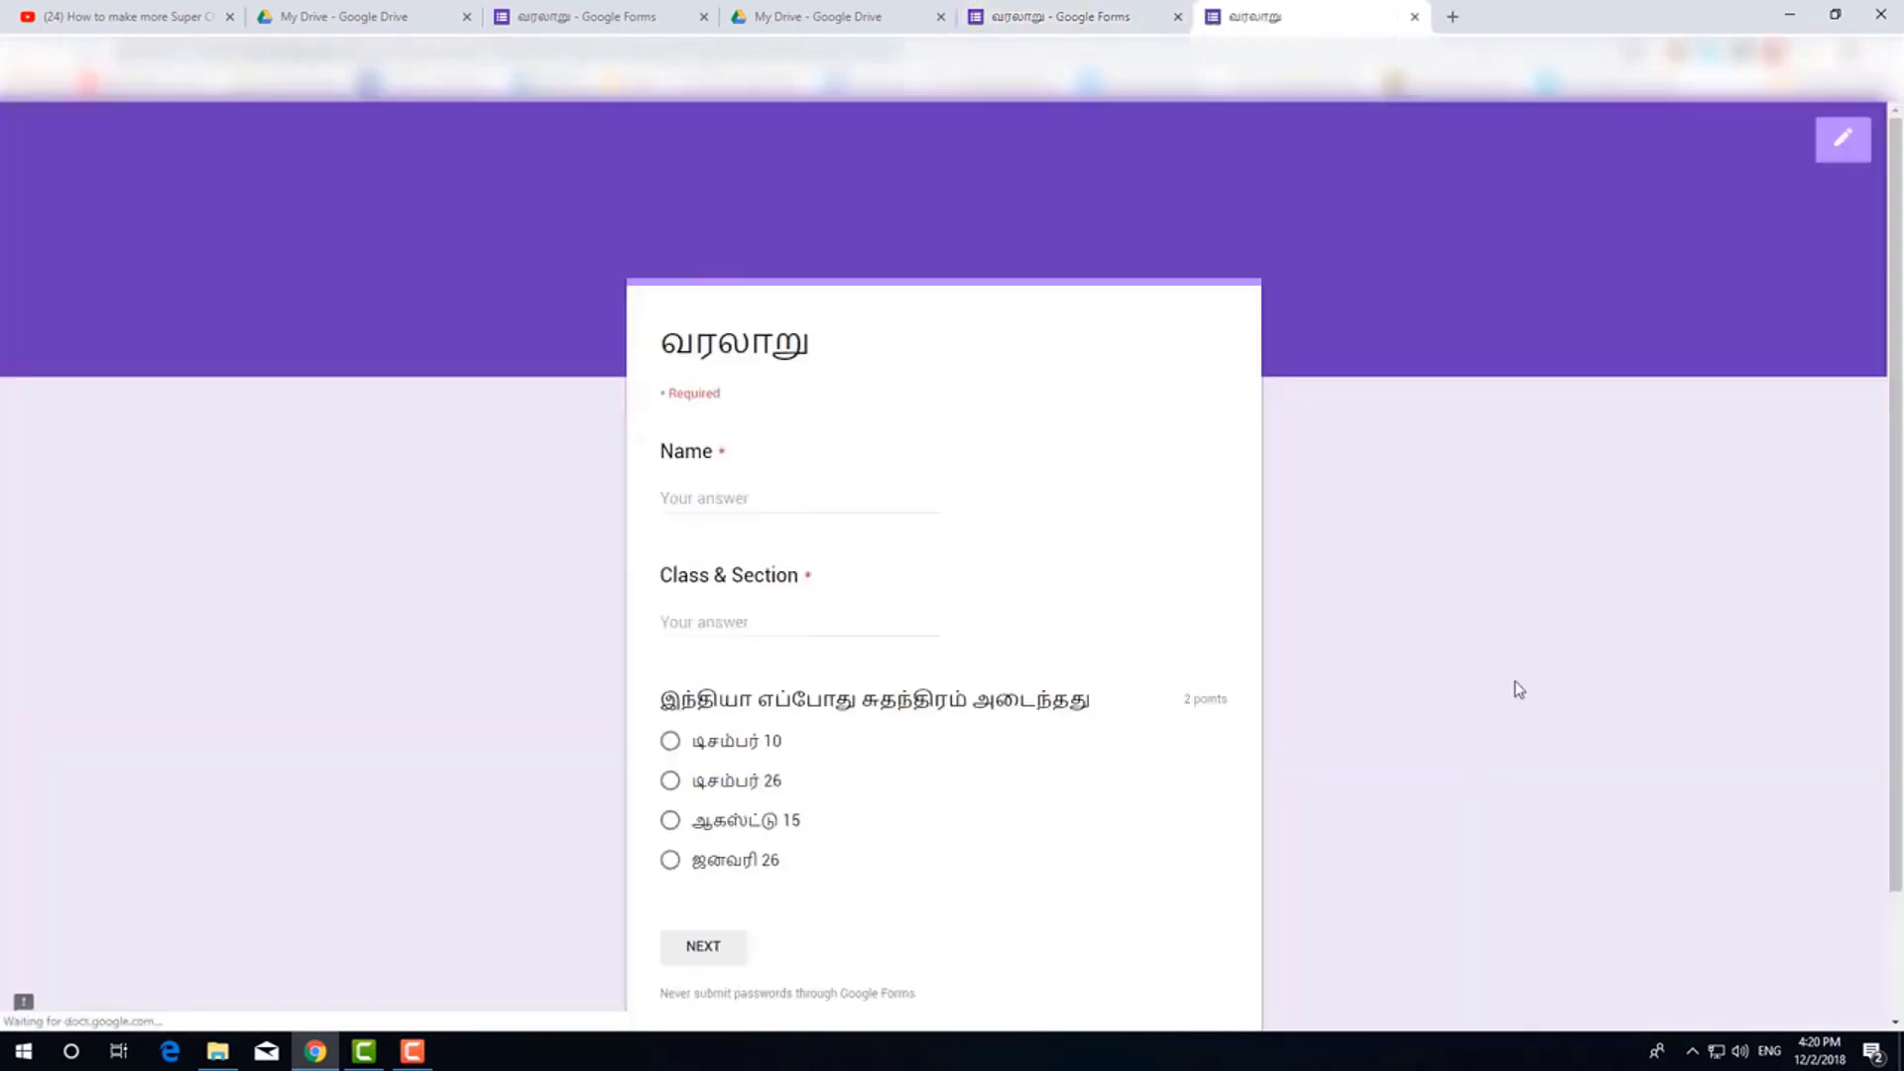
scroll(1507, 634, "down", 2)
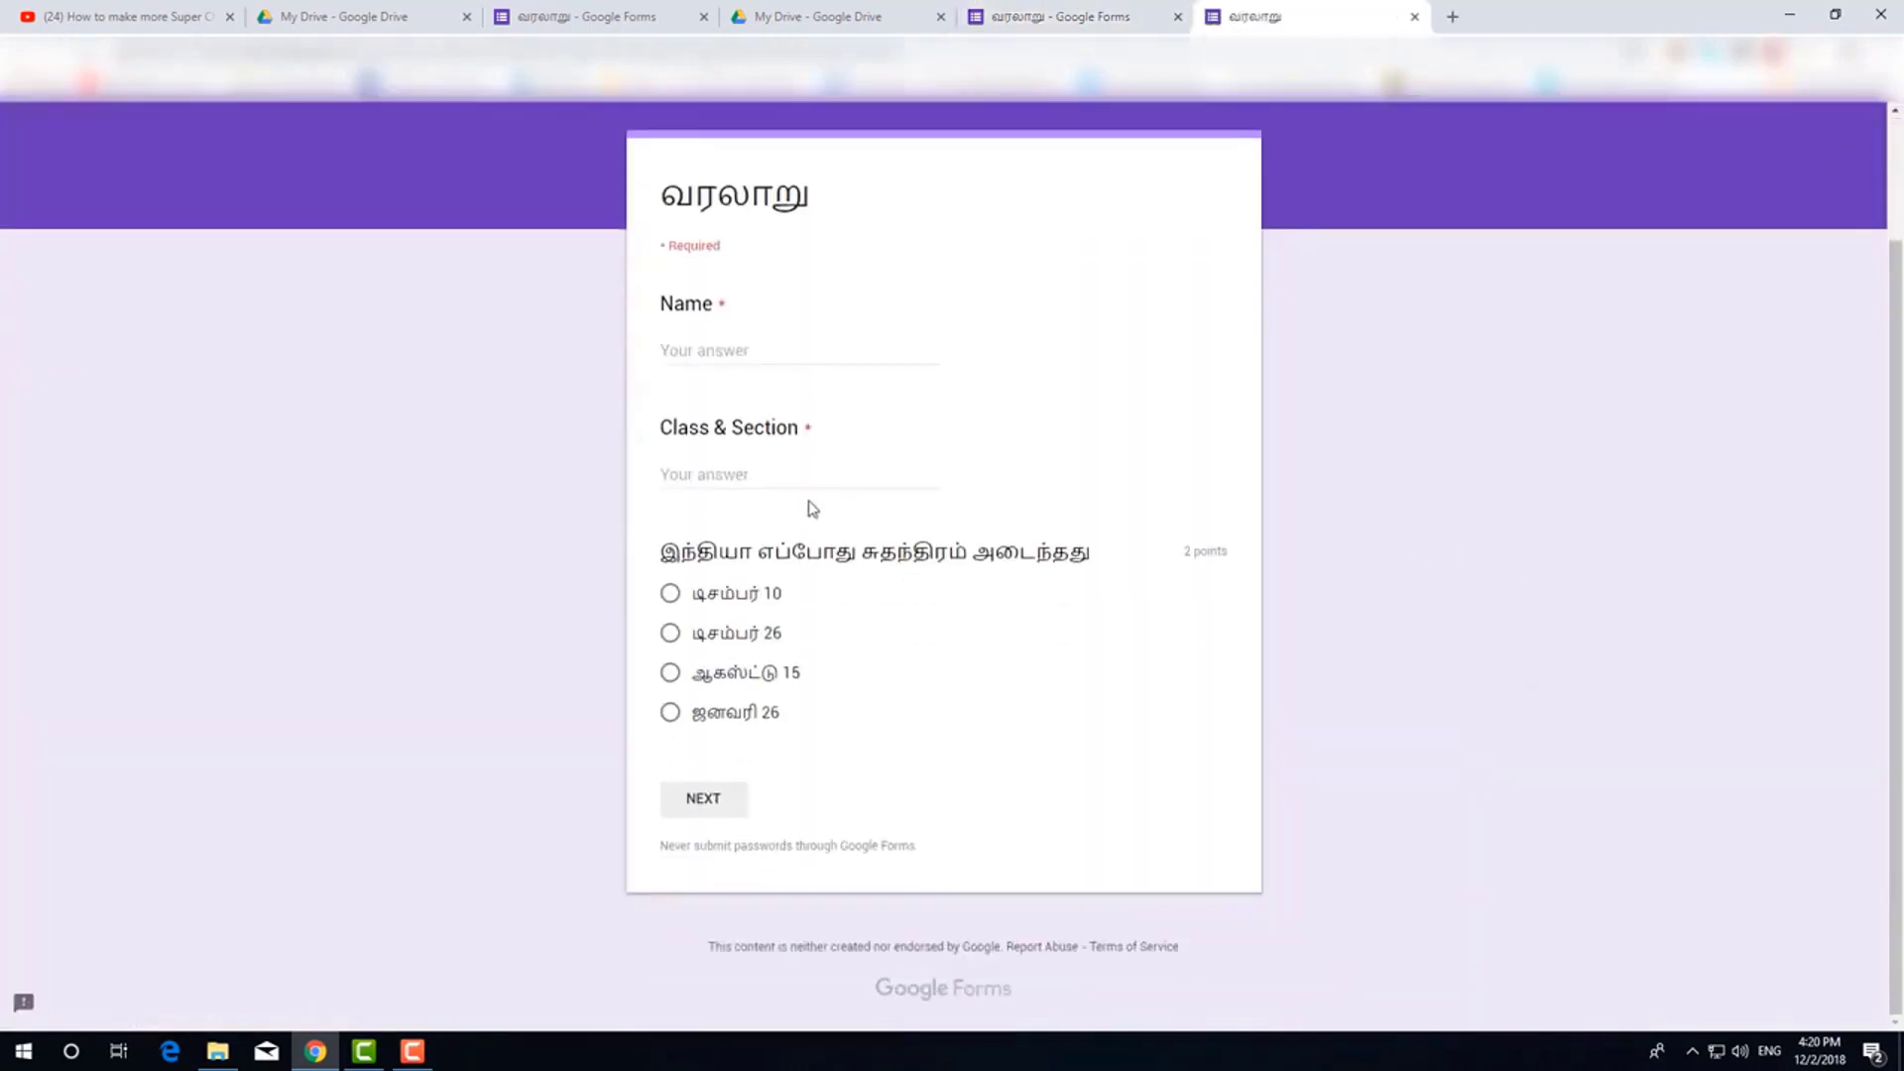
left_click(804, 478)
left_click(803, 361)
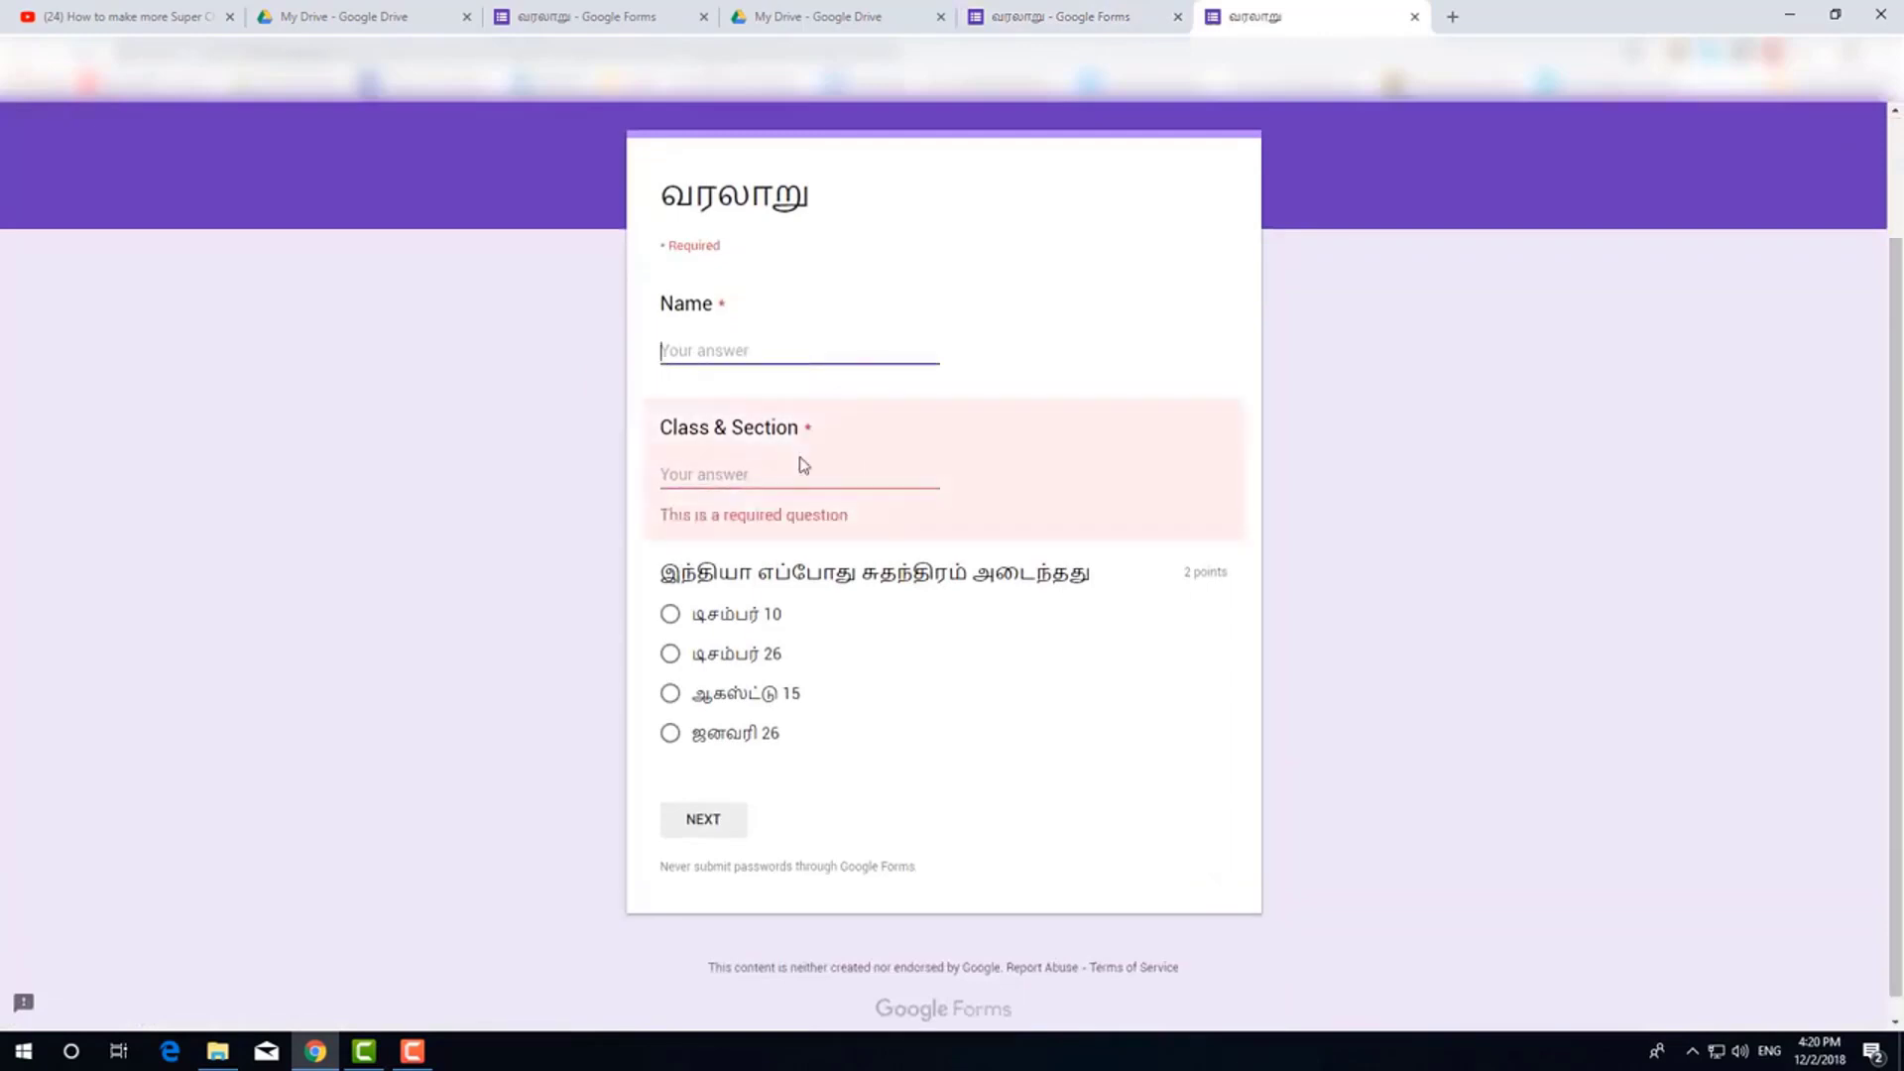
left_click(804, 475)
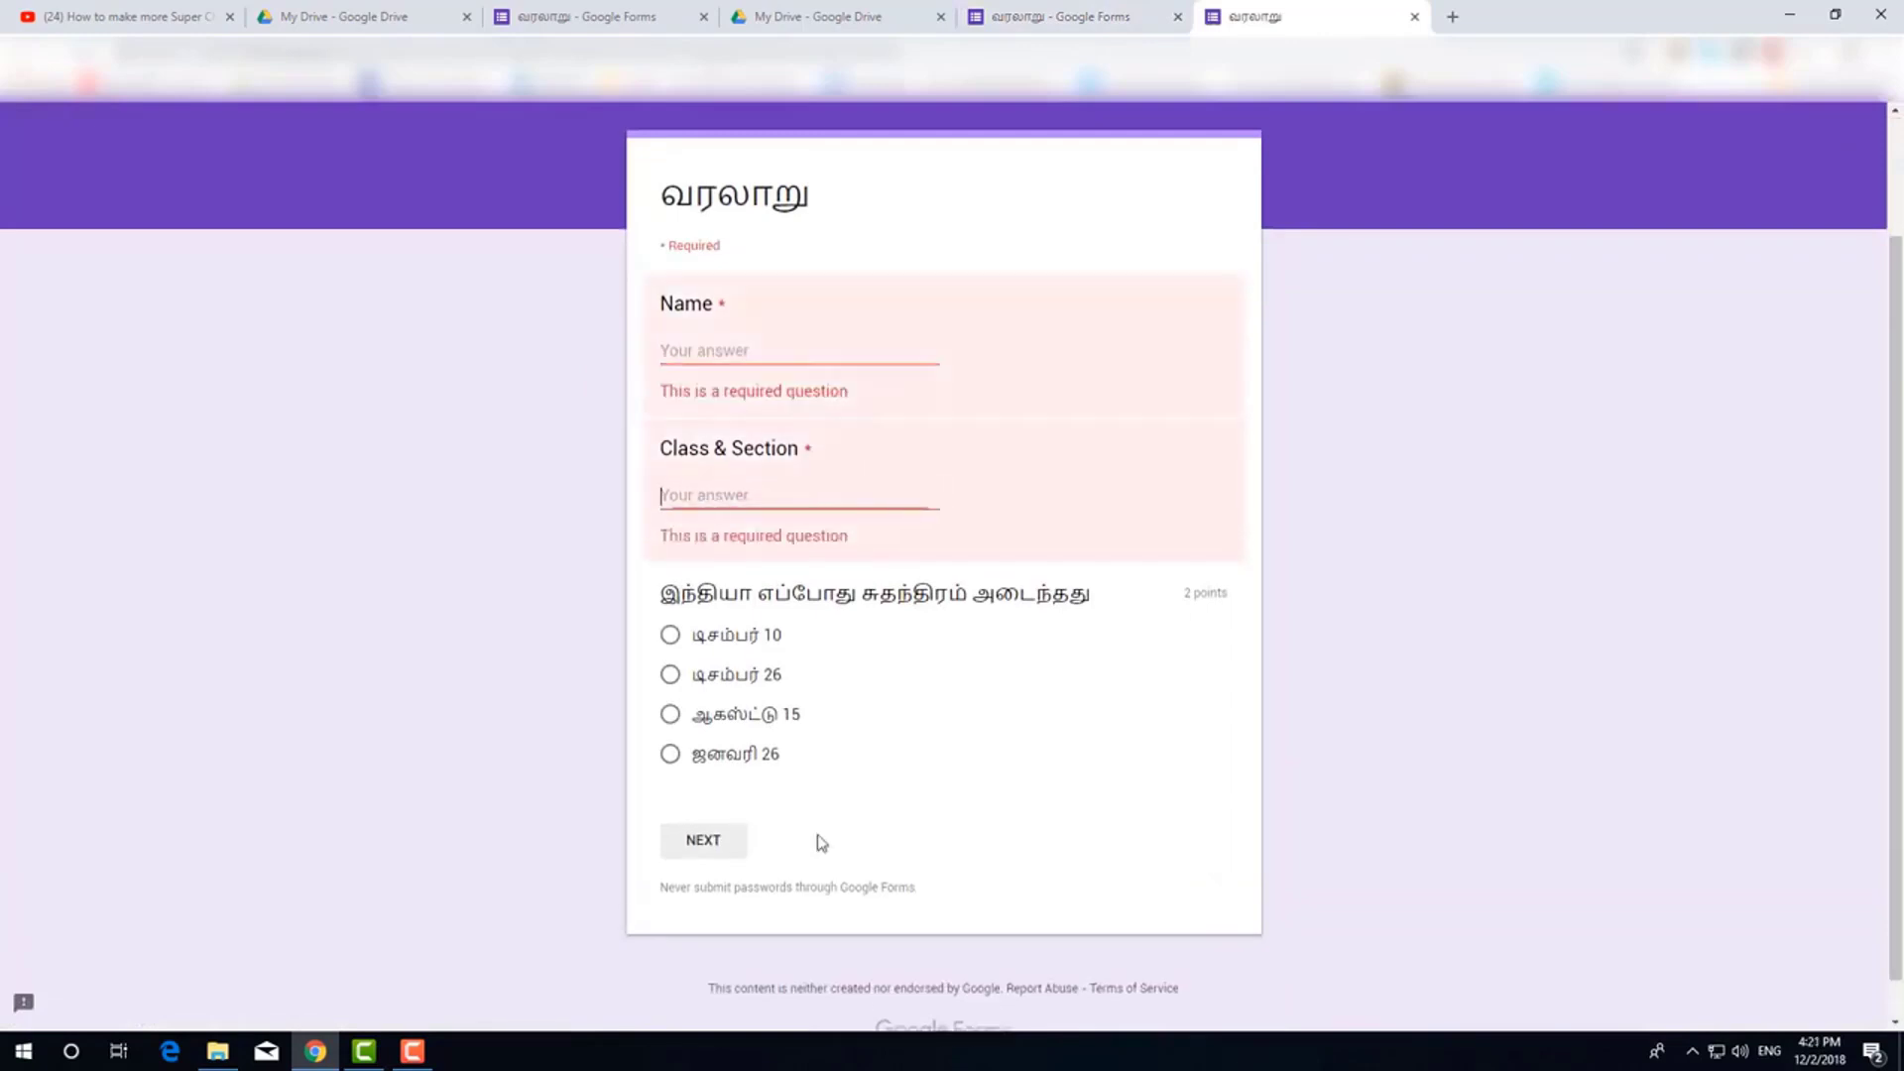
Choose "டிசம்பர் 10", fill in "fgdgdf" as Name and "fgfhg" as "Class & Section", and continue to the next section
left_click(727, 722)
left_click(856, 751)
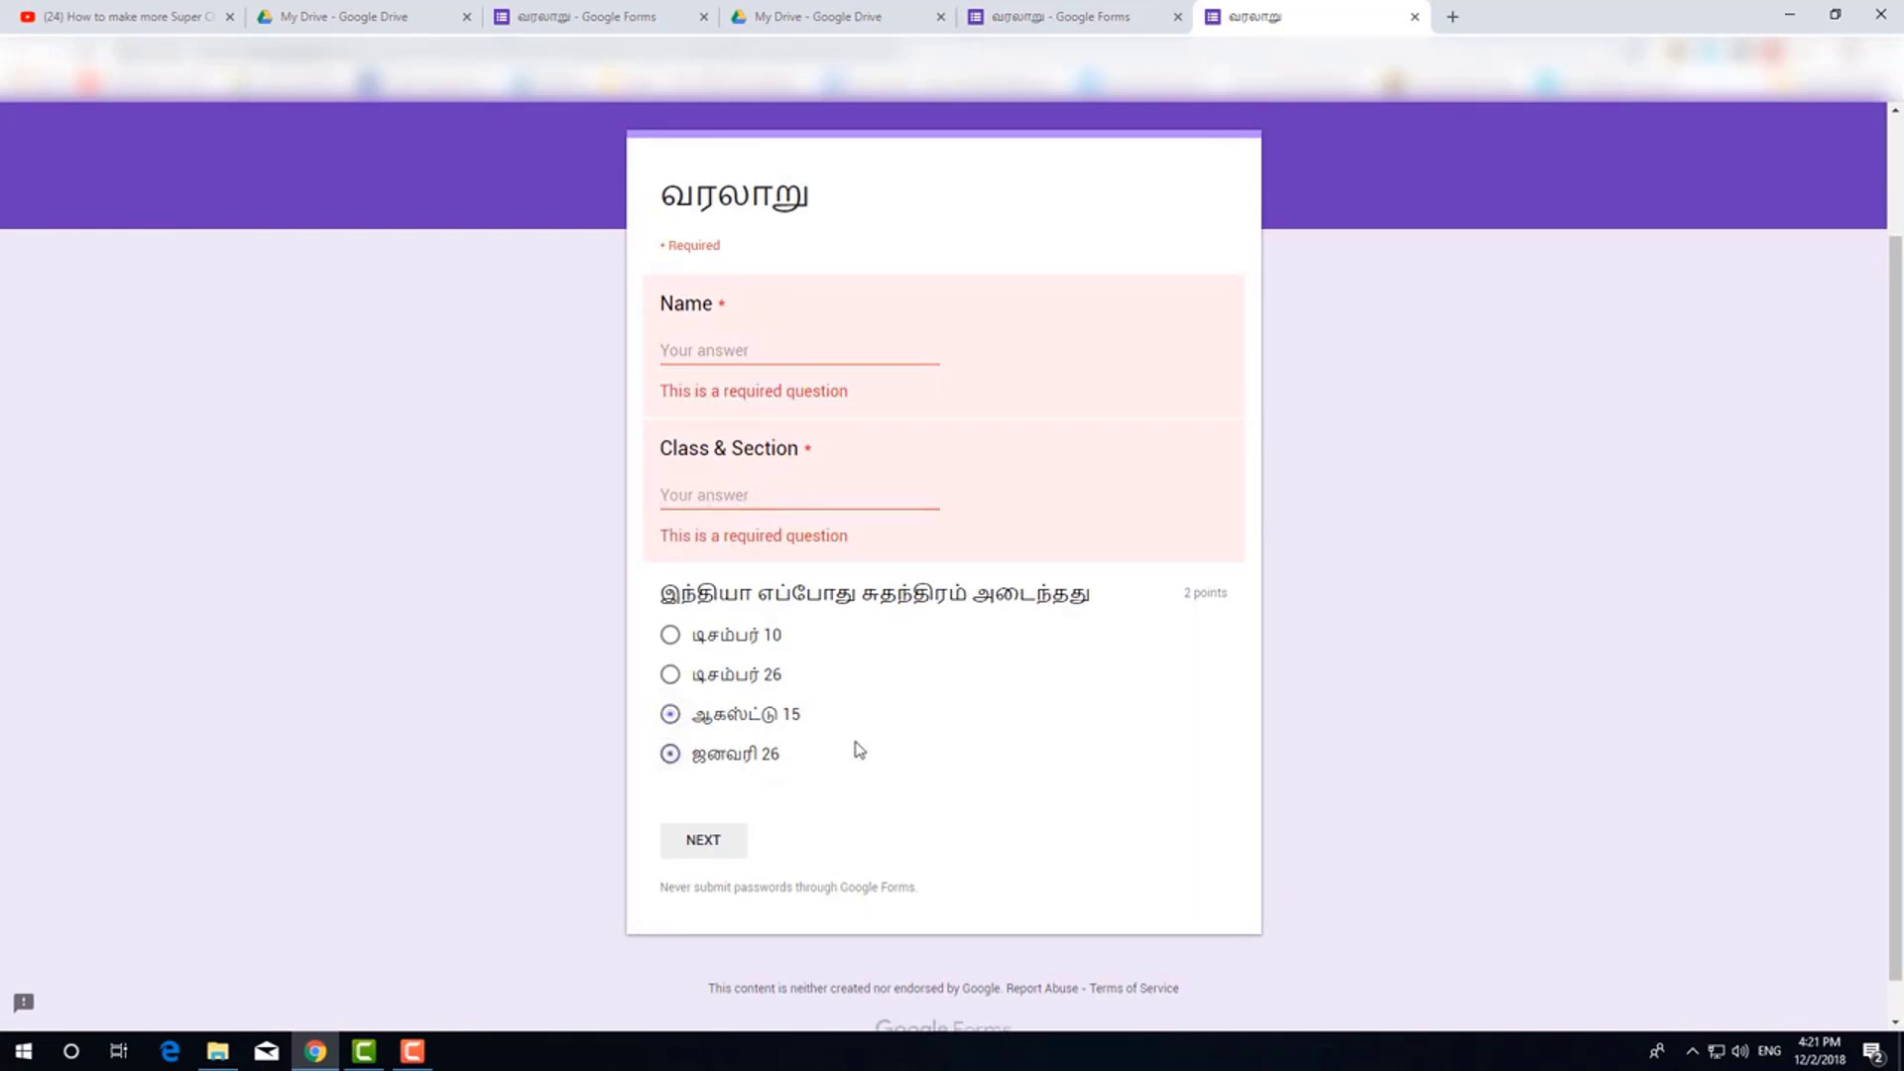
left_click(724, 638)
left_click(699, 360)
type("fgdgdf")
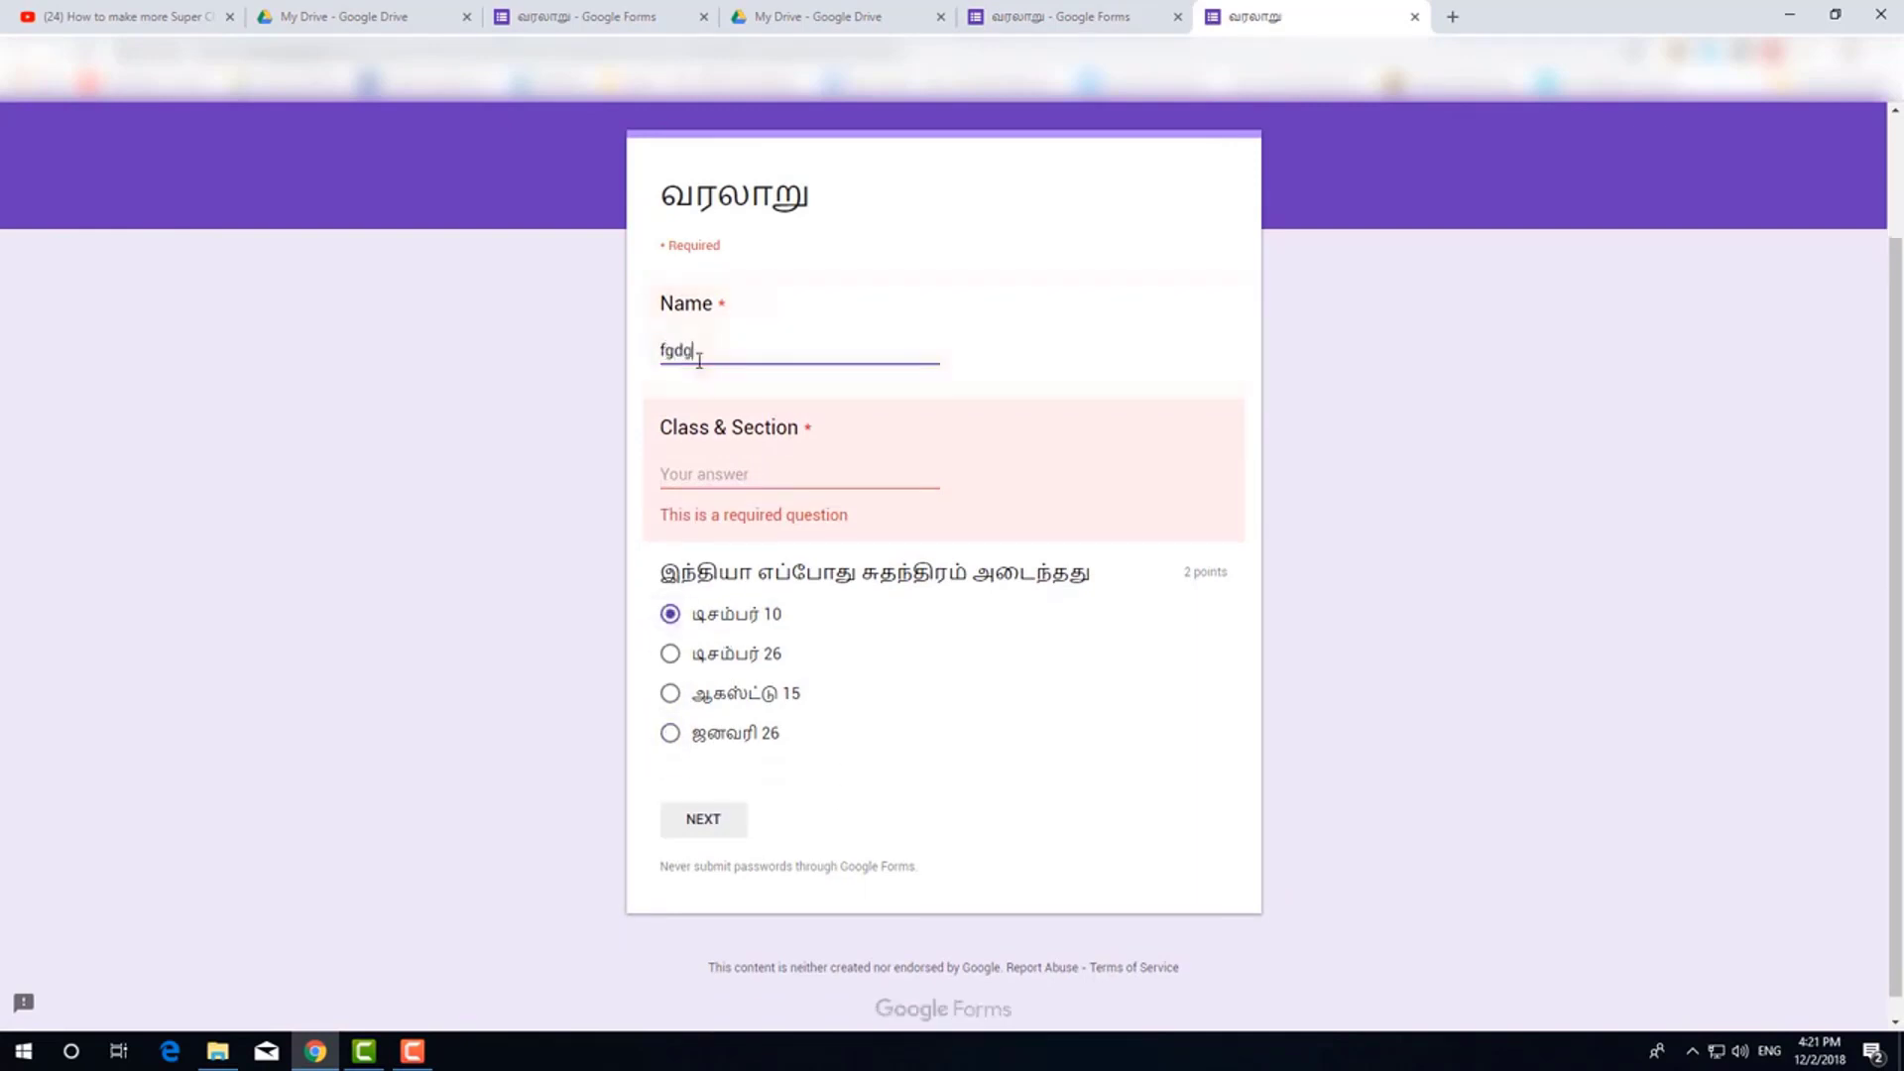
left_click(709, 476)
type("fgfhg")
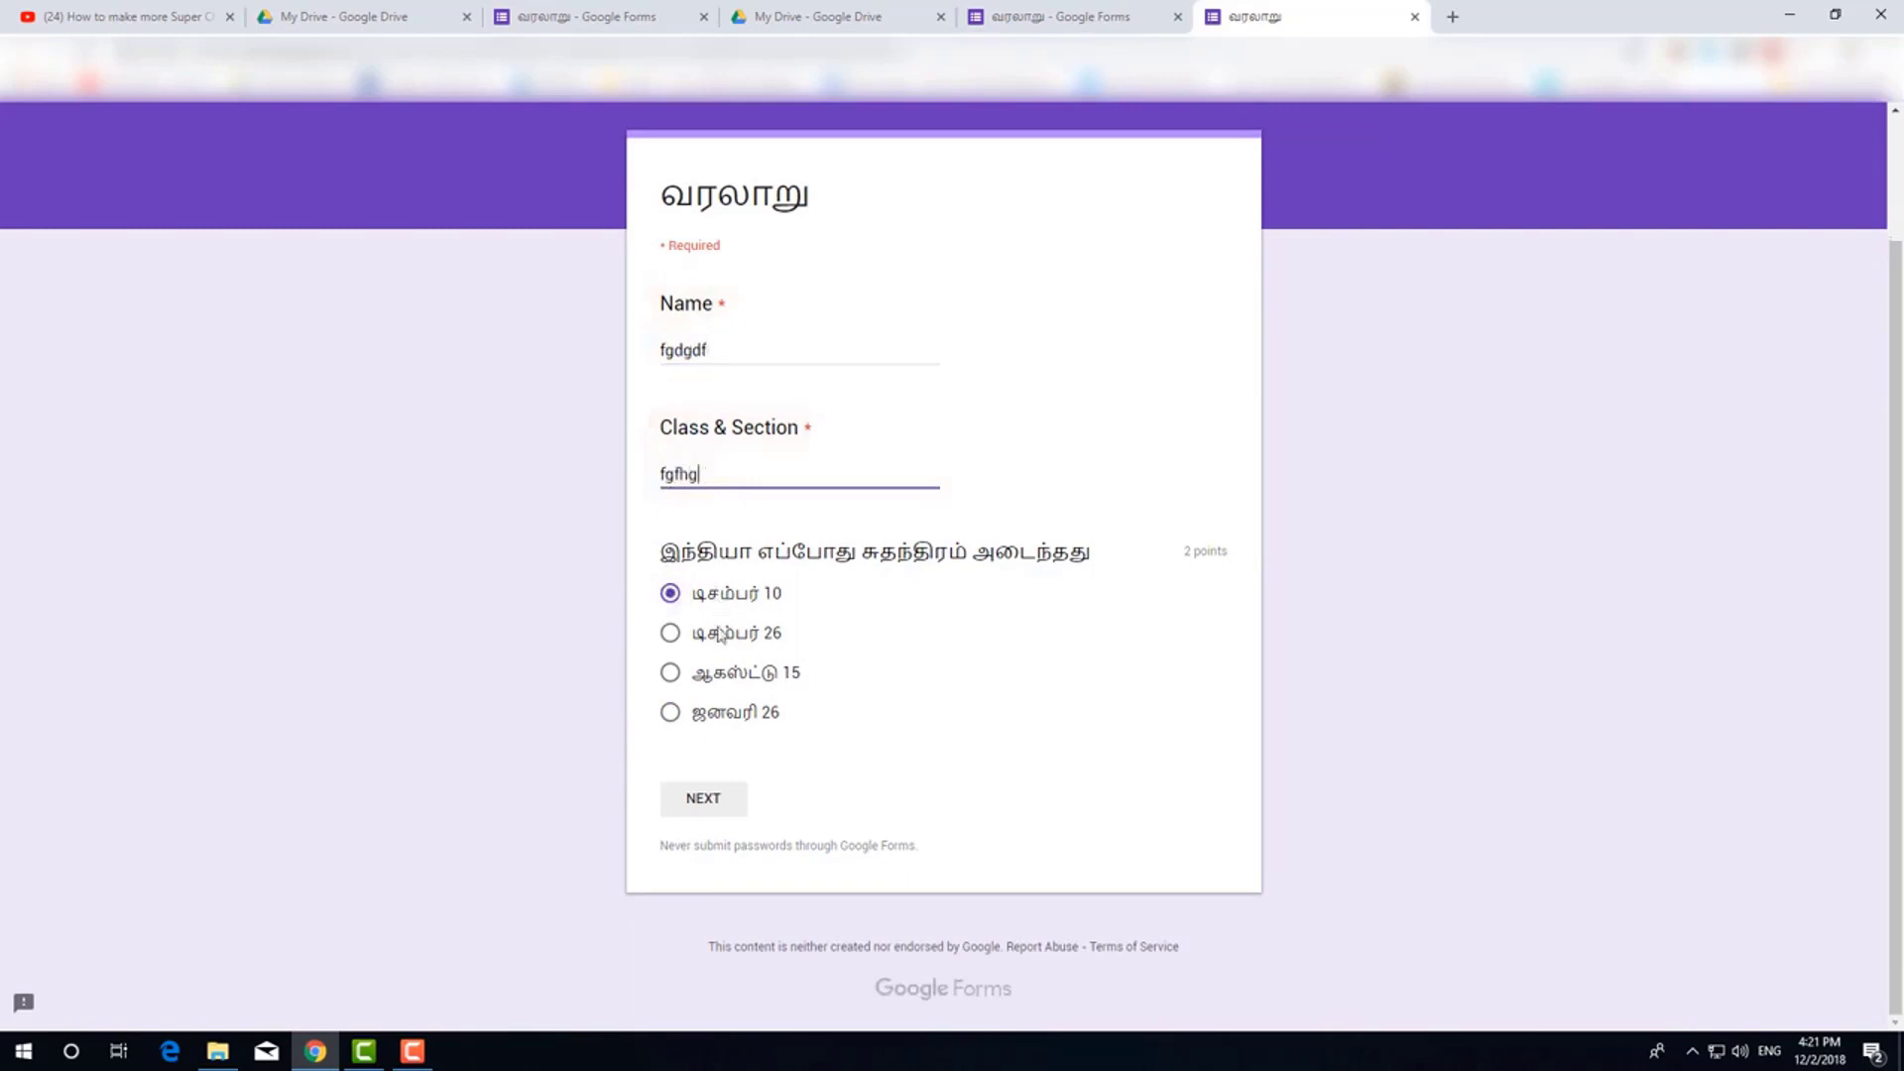
left_click(703, 802)
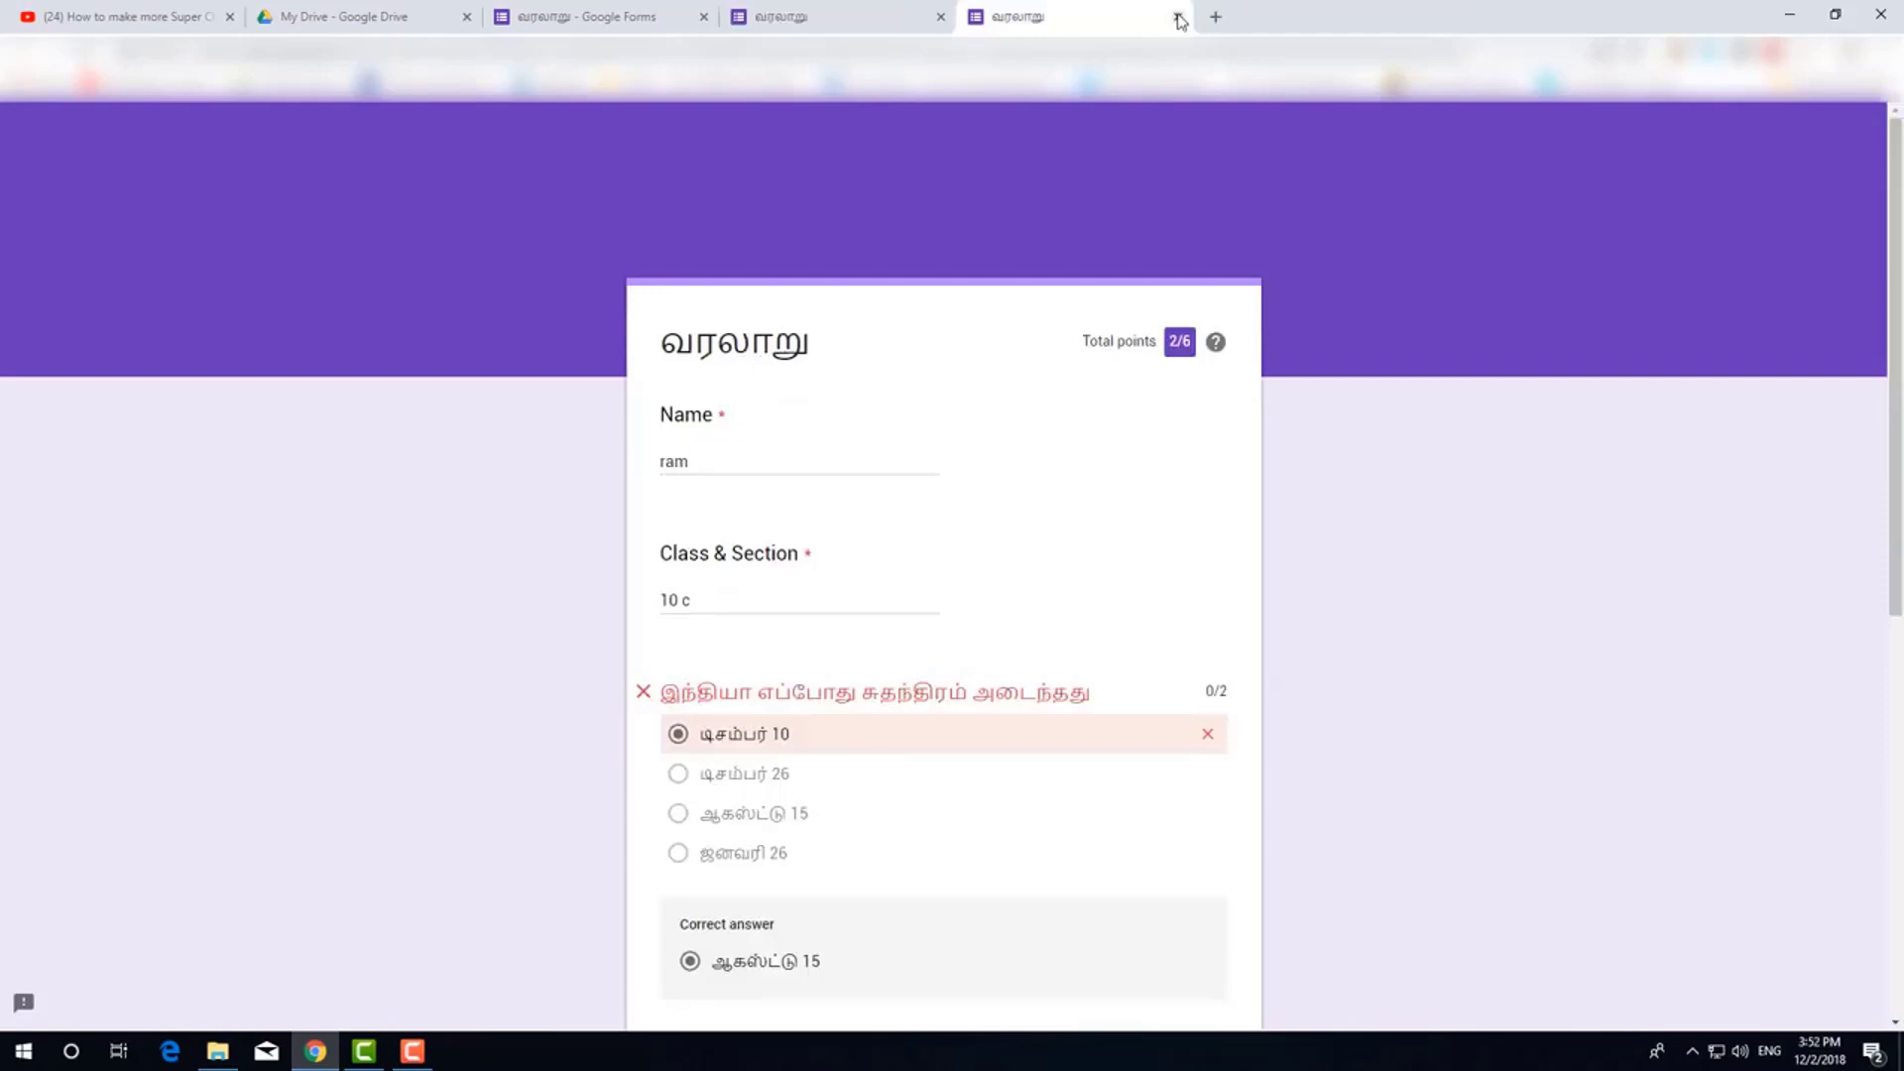
Close the score page and the response confirmation page to return to the form editor
left_click(1178, 18)
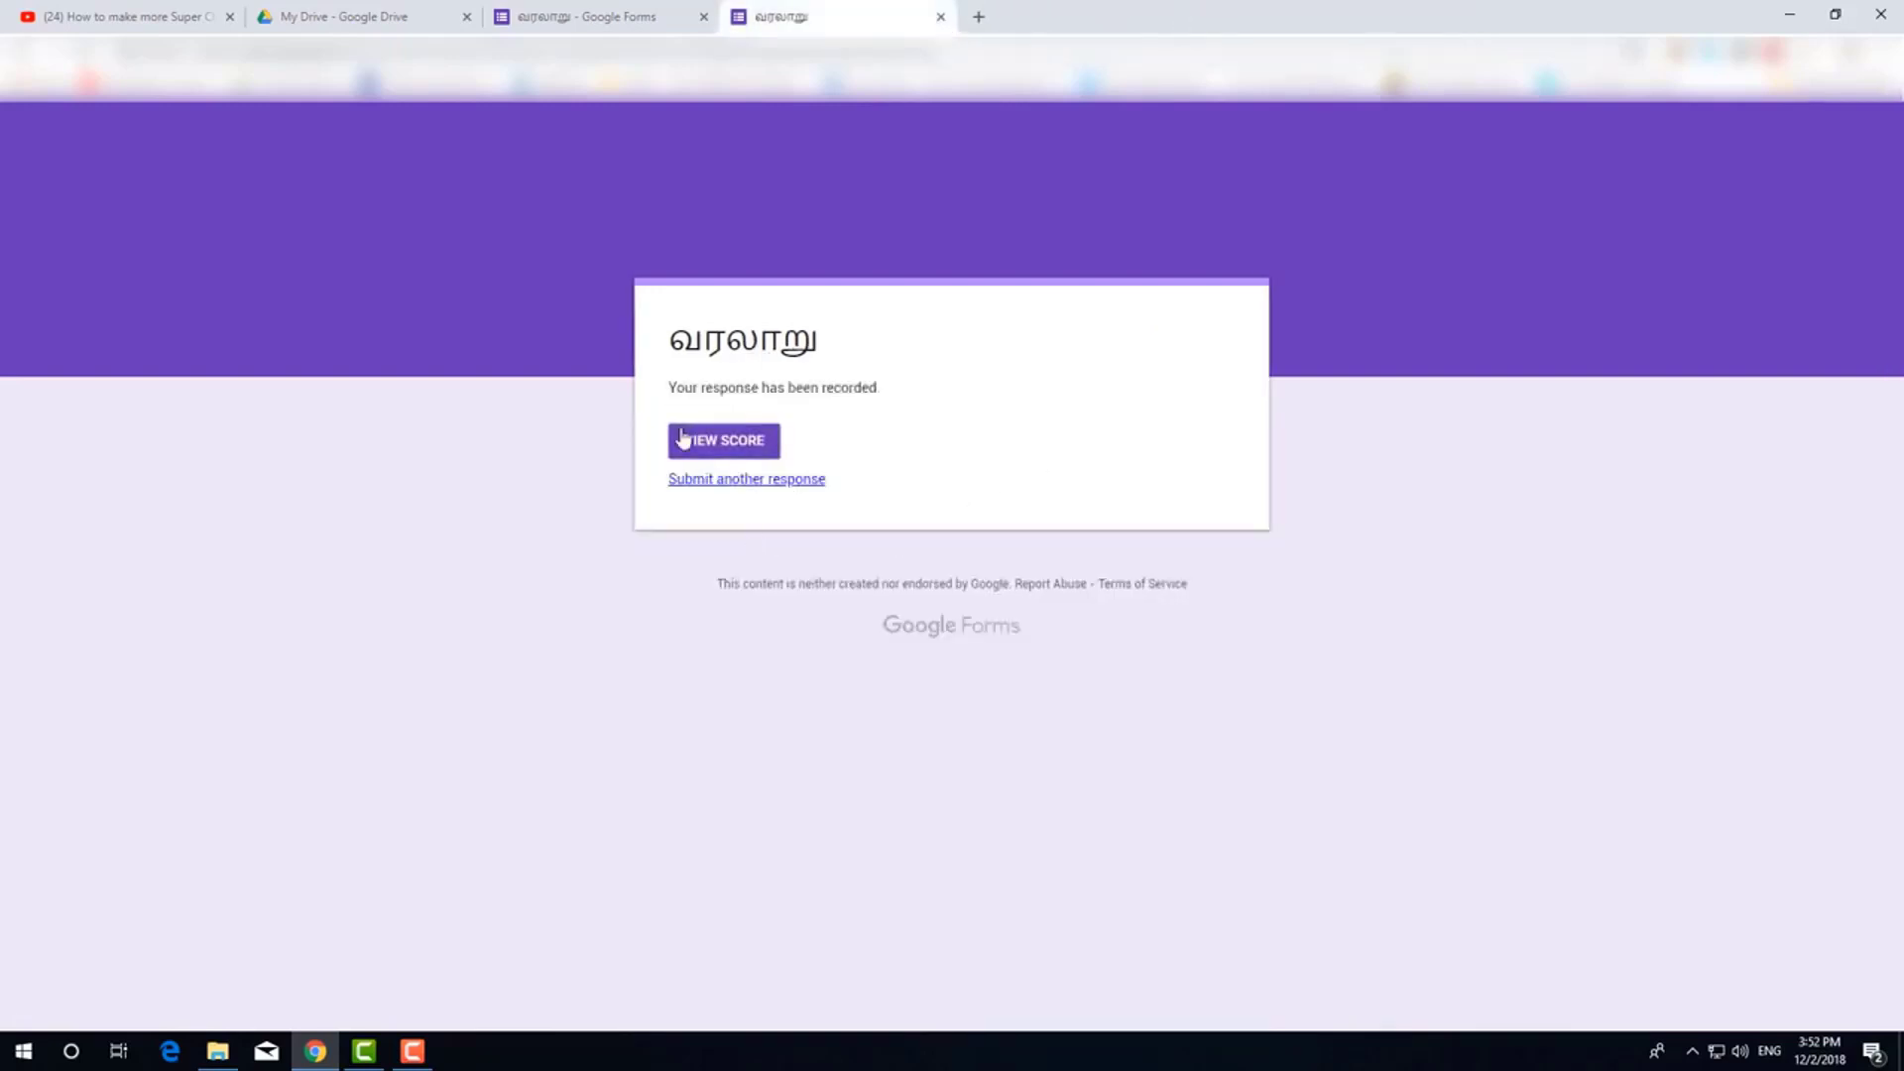
left_click(940, 17)
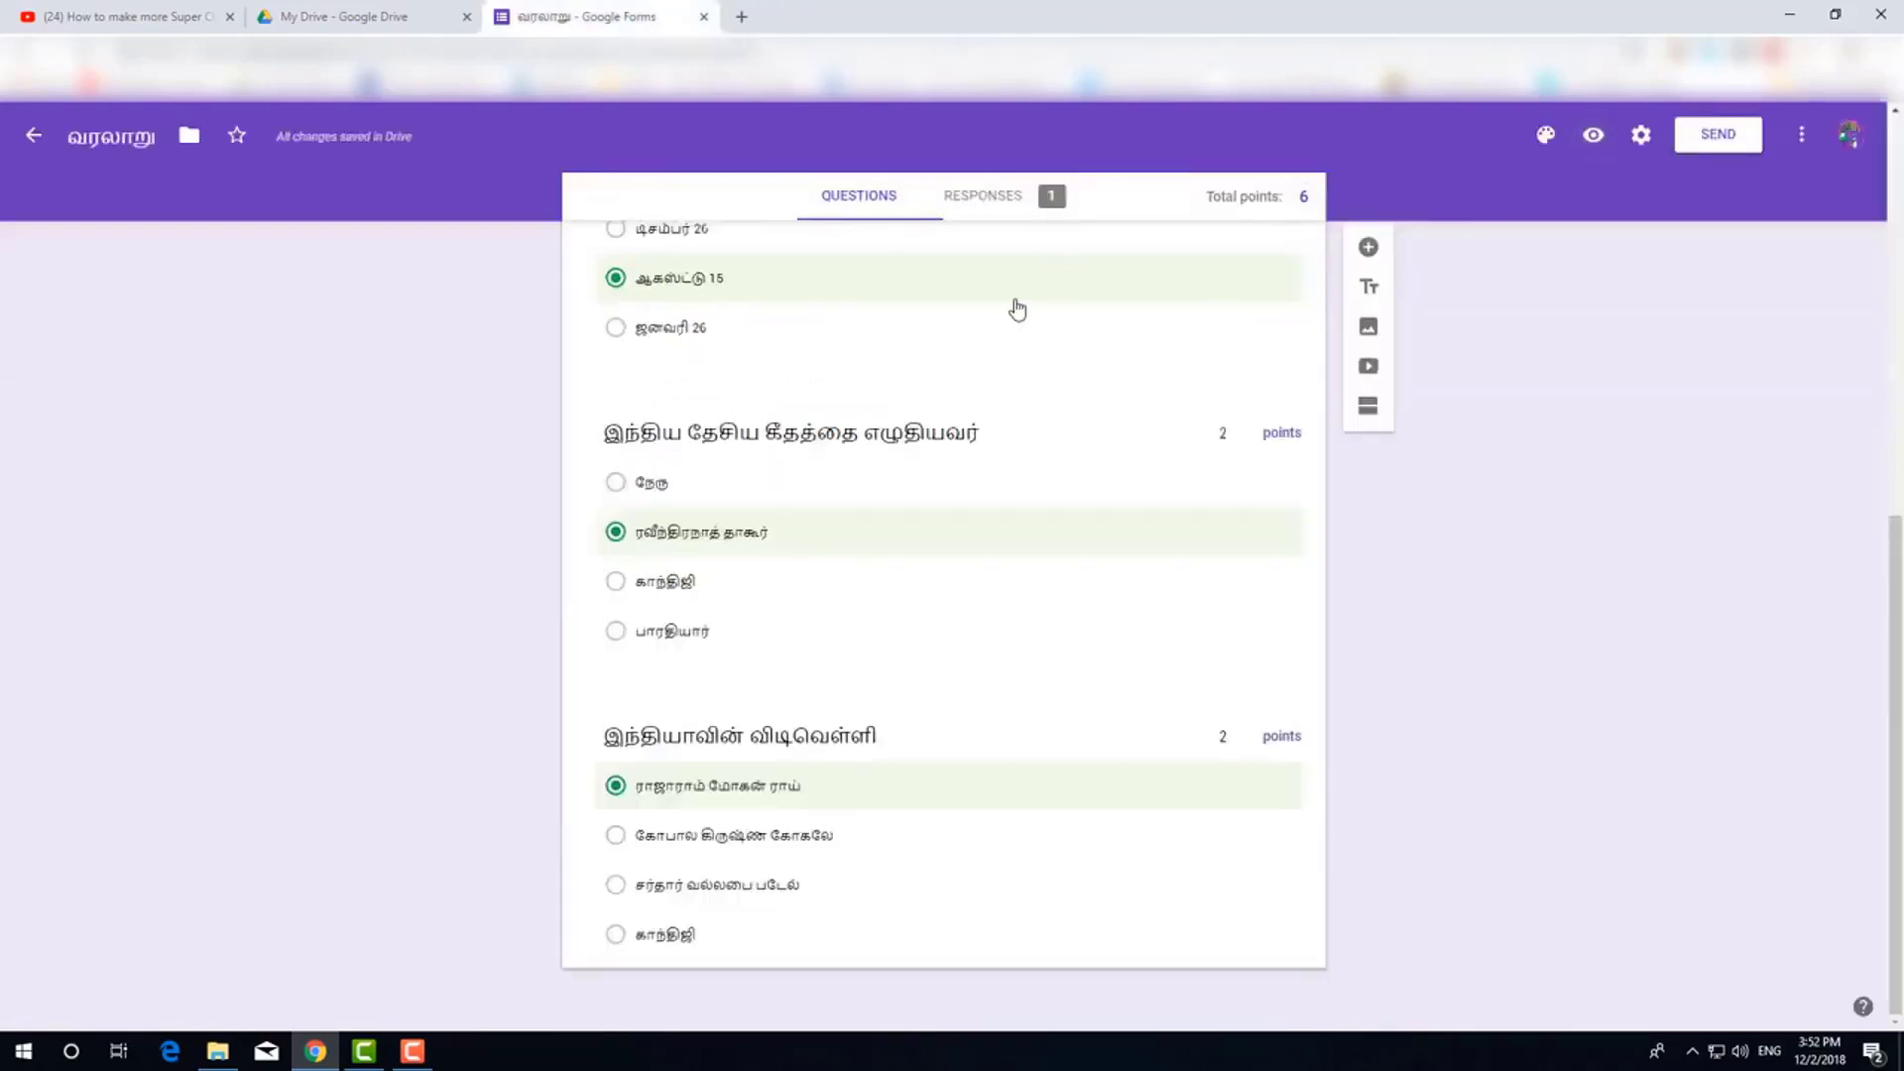
Review the quiz's response summary, from the score insights down to the answer charts for each question
scroll(945, 681, "up", 8)
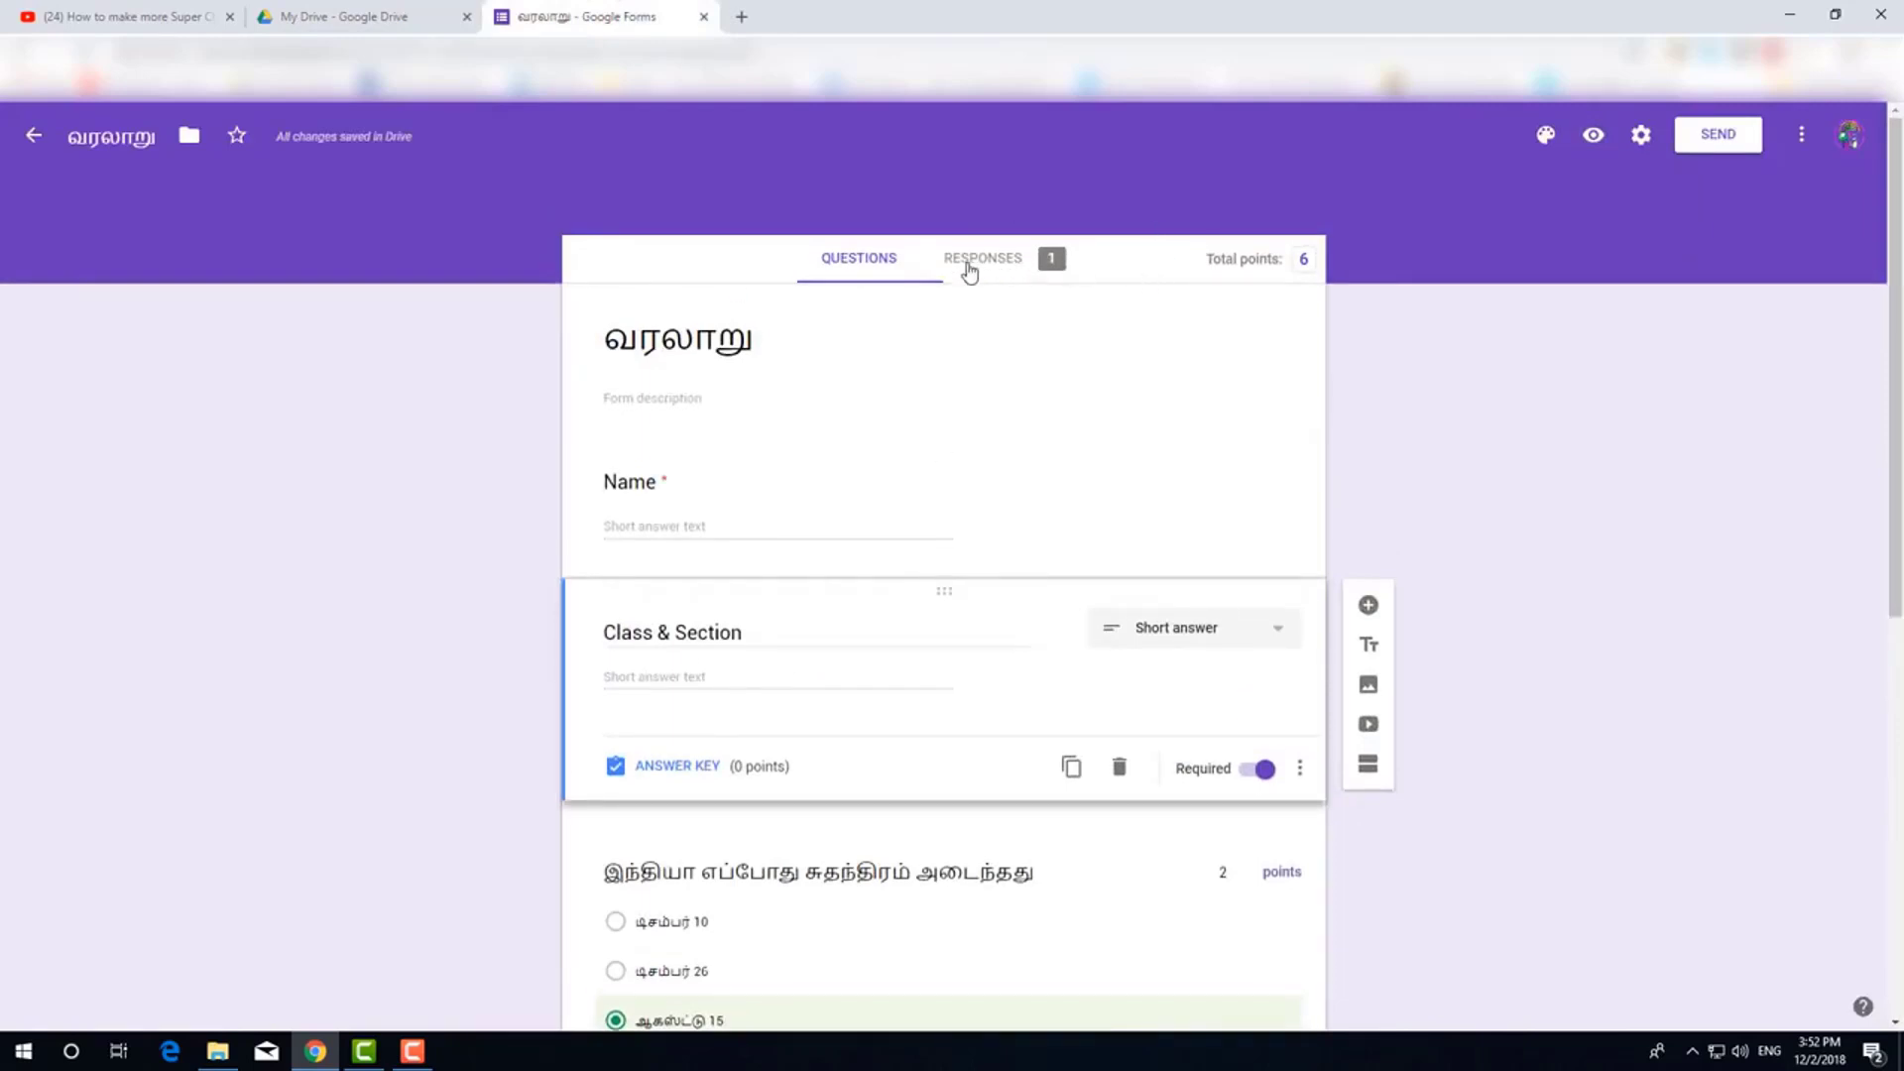
left_click(1004, 271)
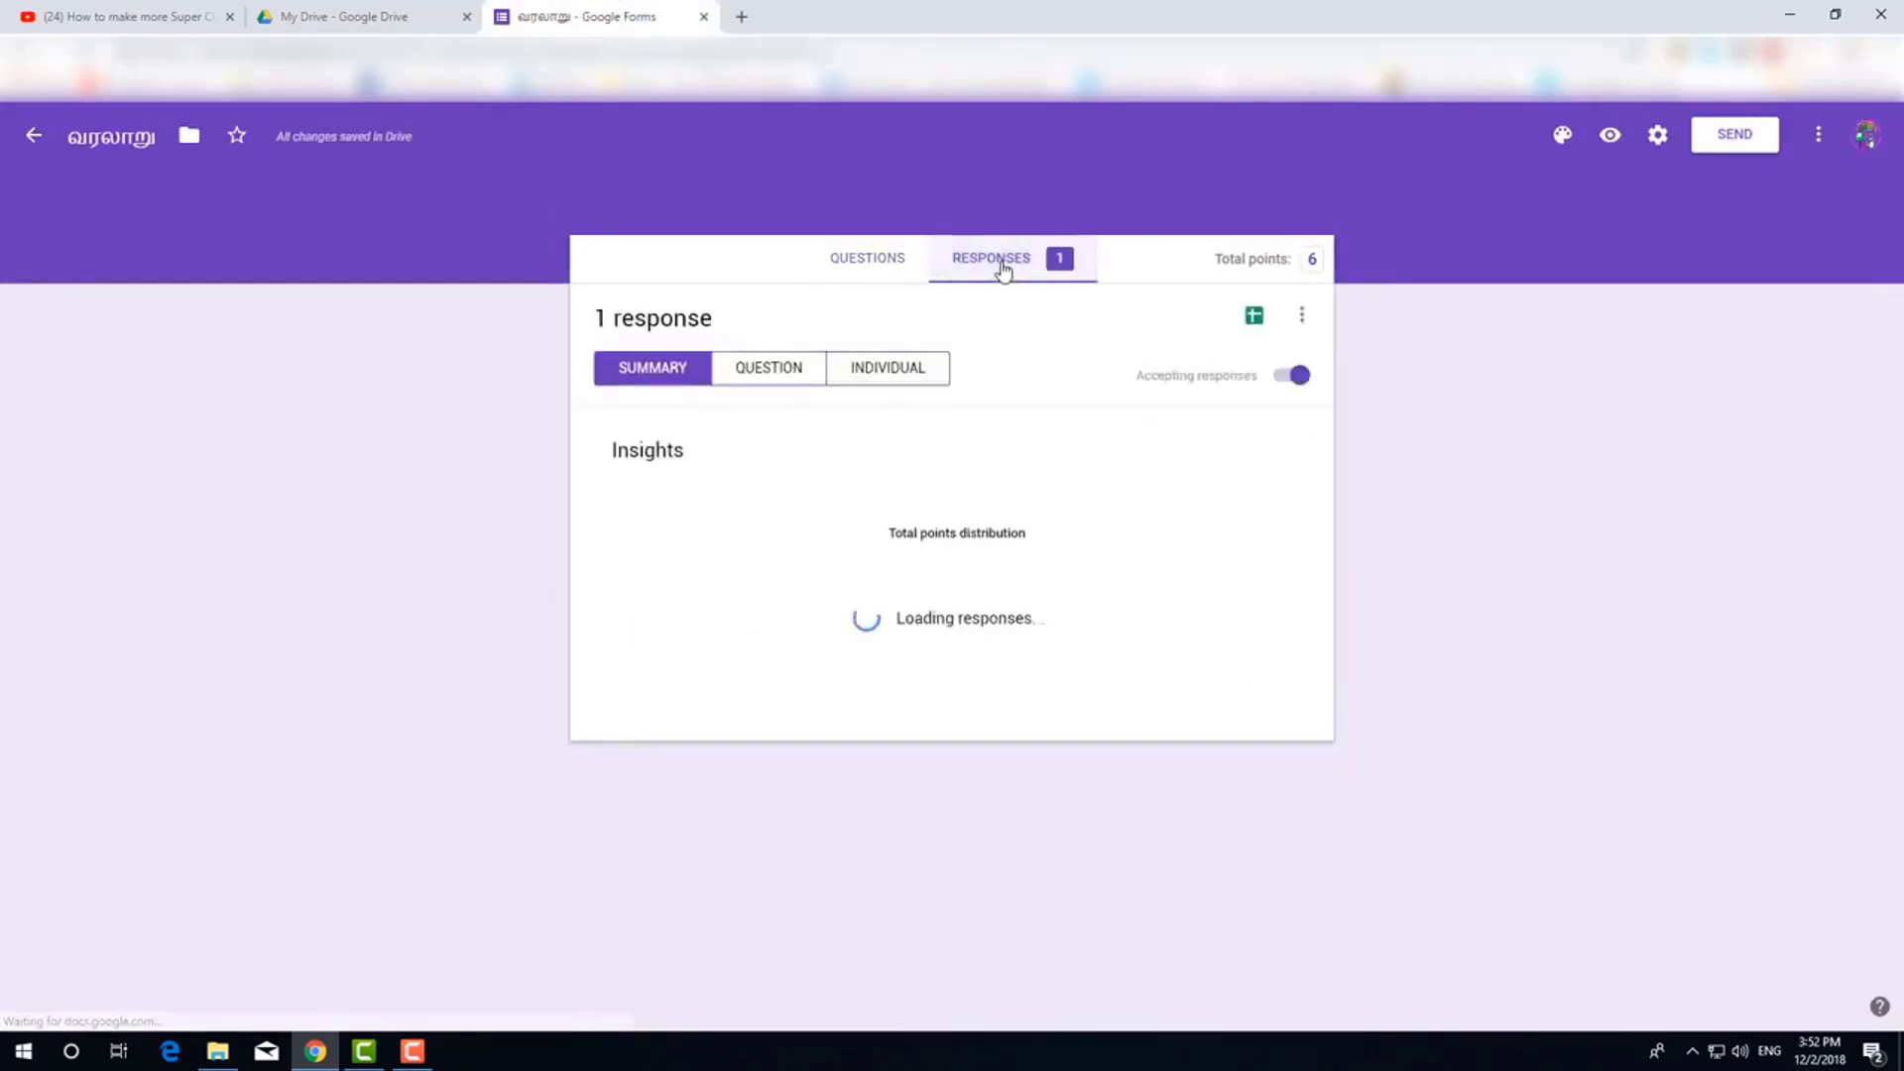
scroll(890, 548, "down", 15)
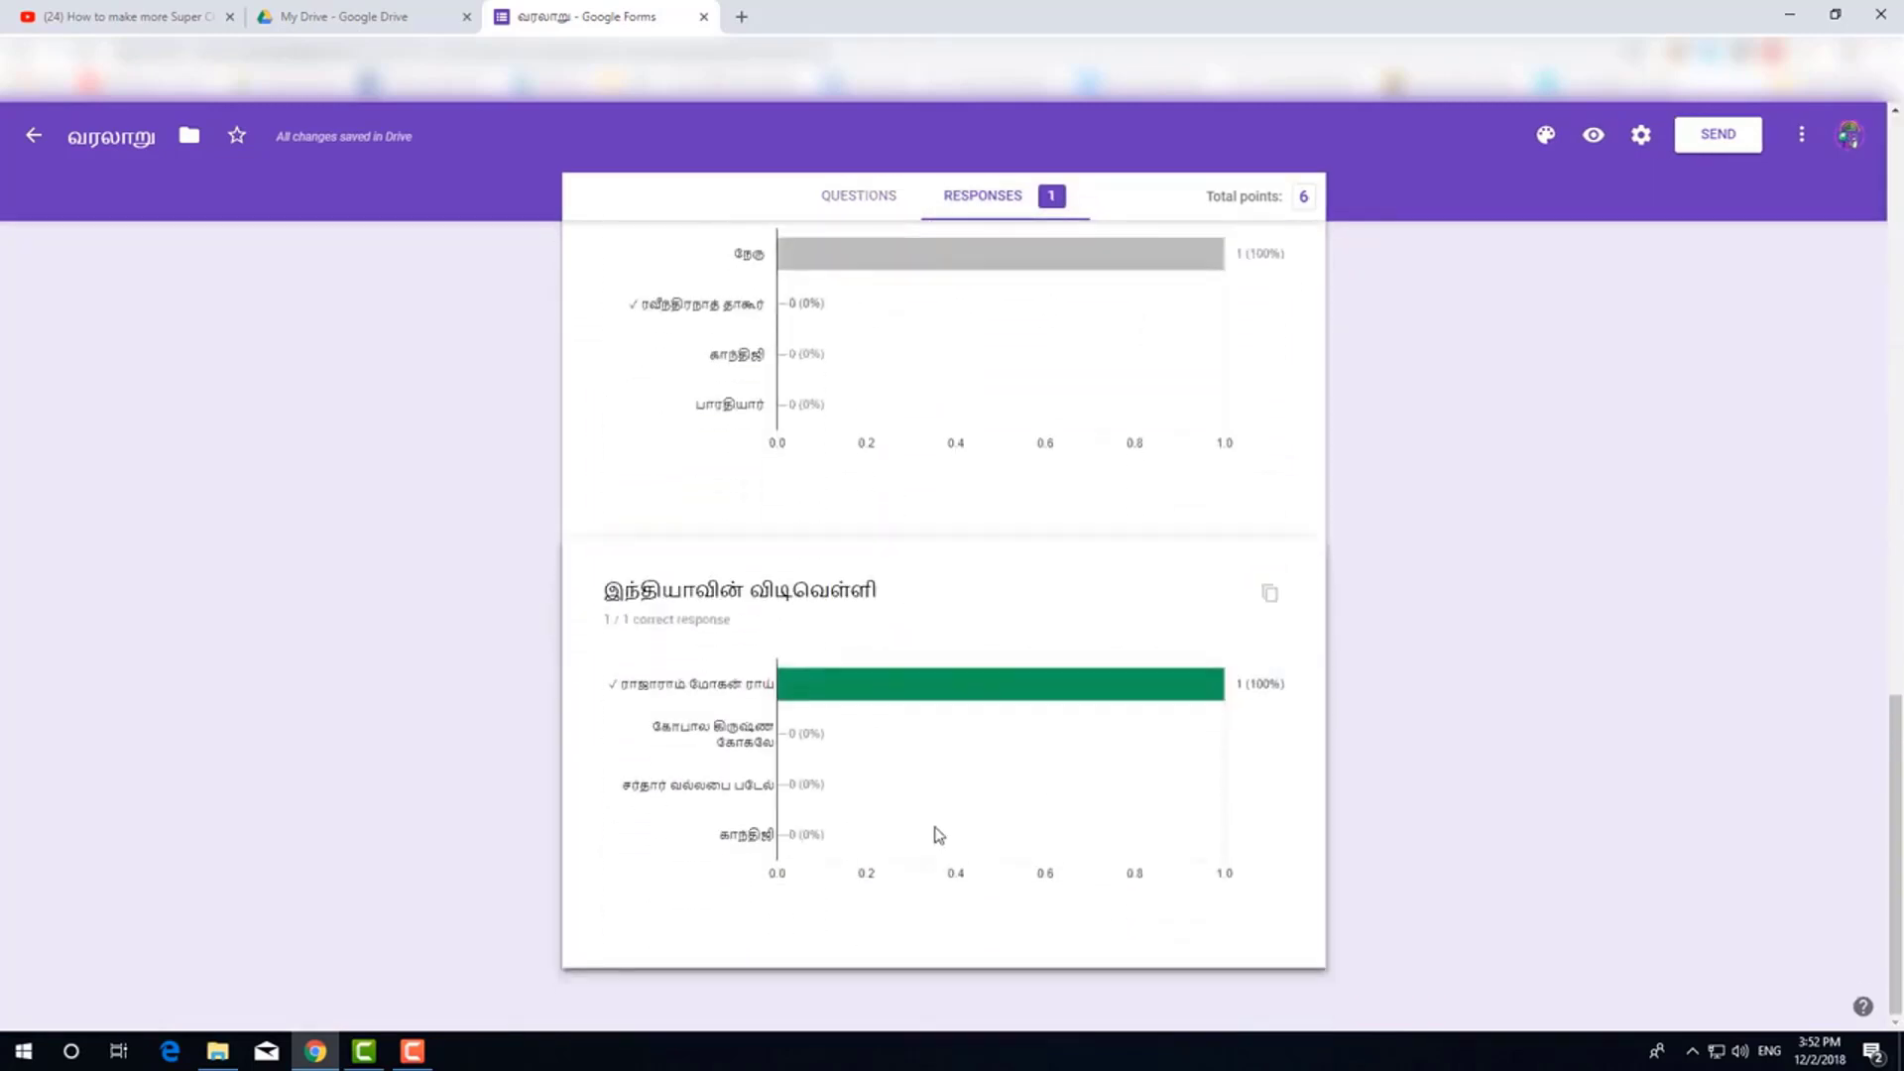
scroll(937, 843, "up", 15)
scroll(939, 819, "down", 15)
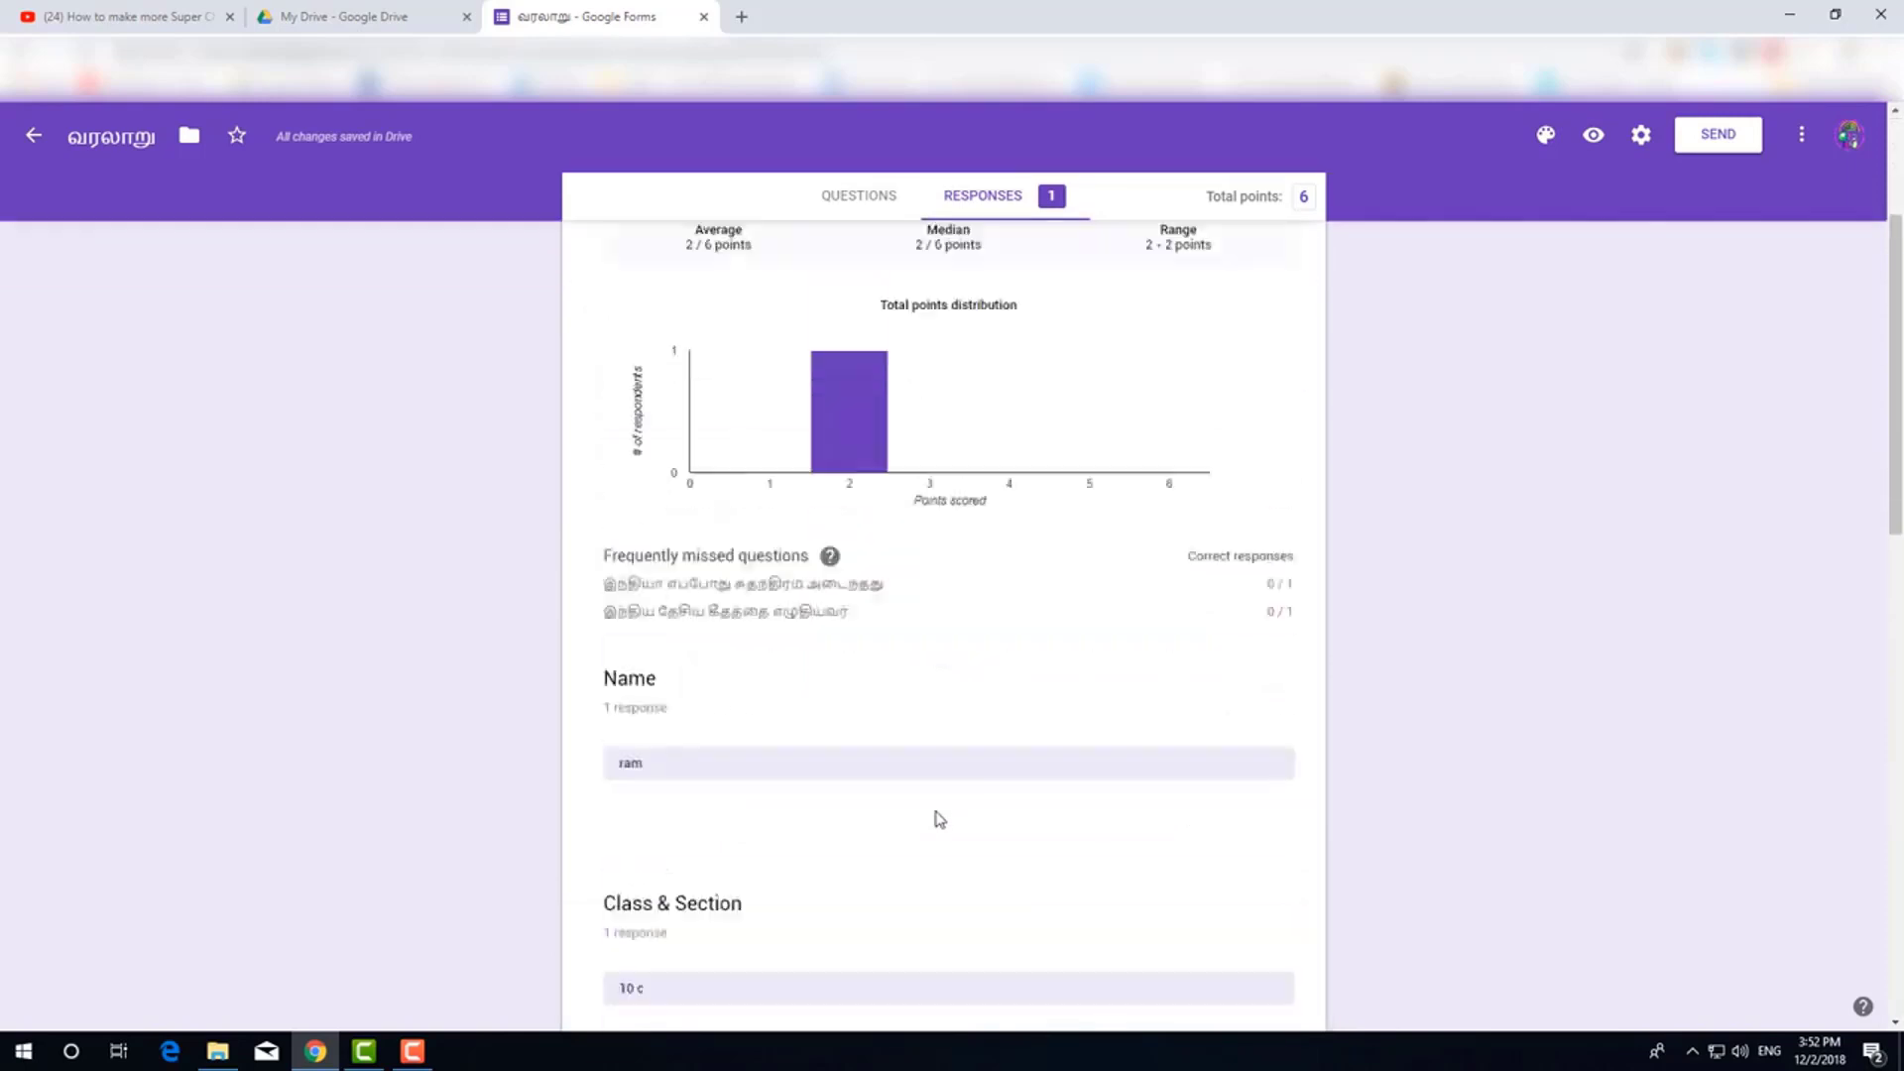
scroll(935, 818, "up", 6)
scroll(934, 814, "up", 10)
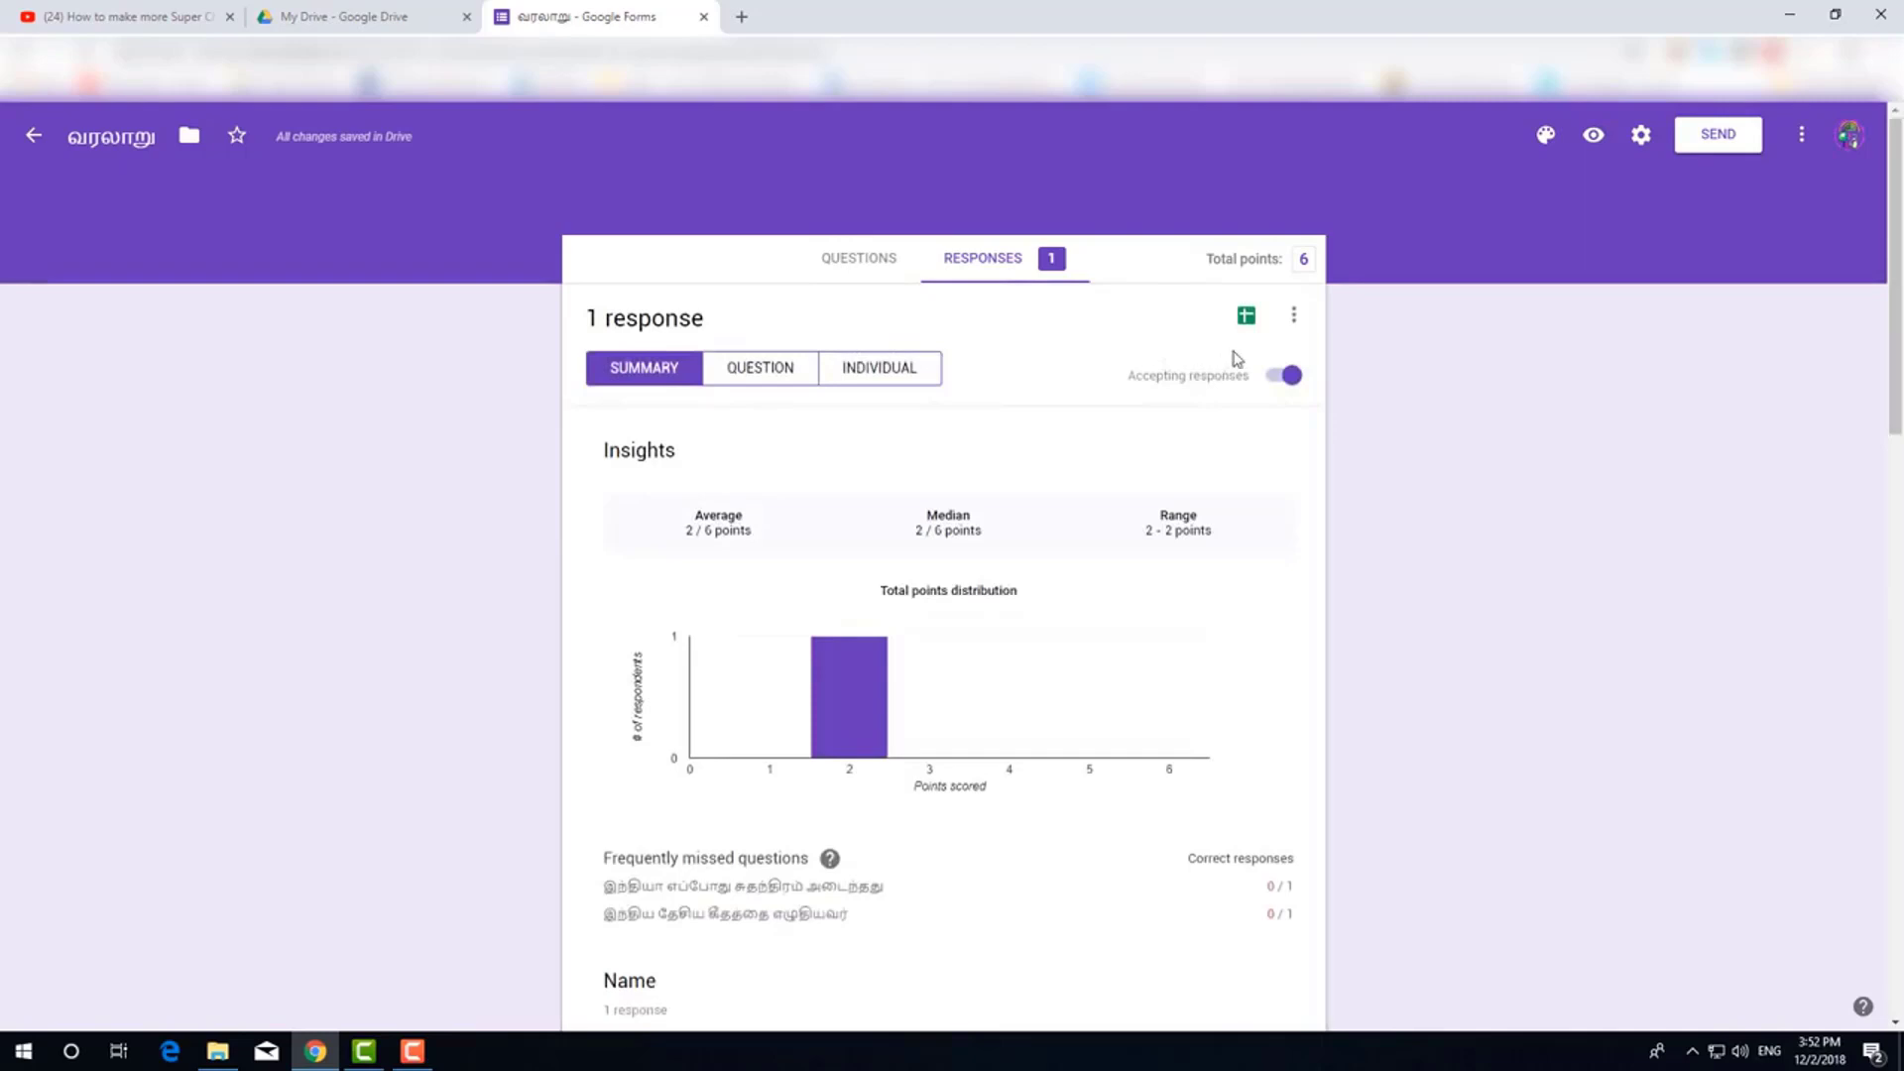
Delete all recorded responses and create a new spreadsheet "வரலாறு (Responses)" as the form's response destination
left_click(1294, 316)
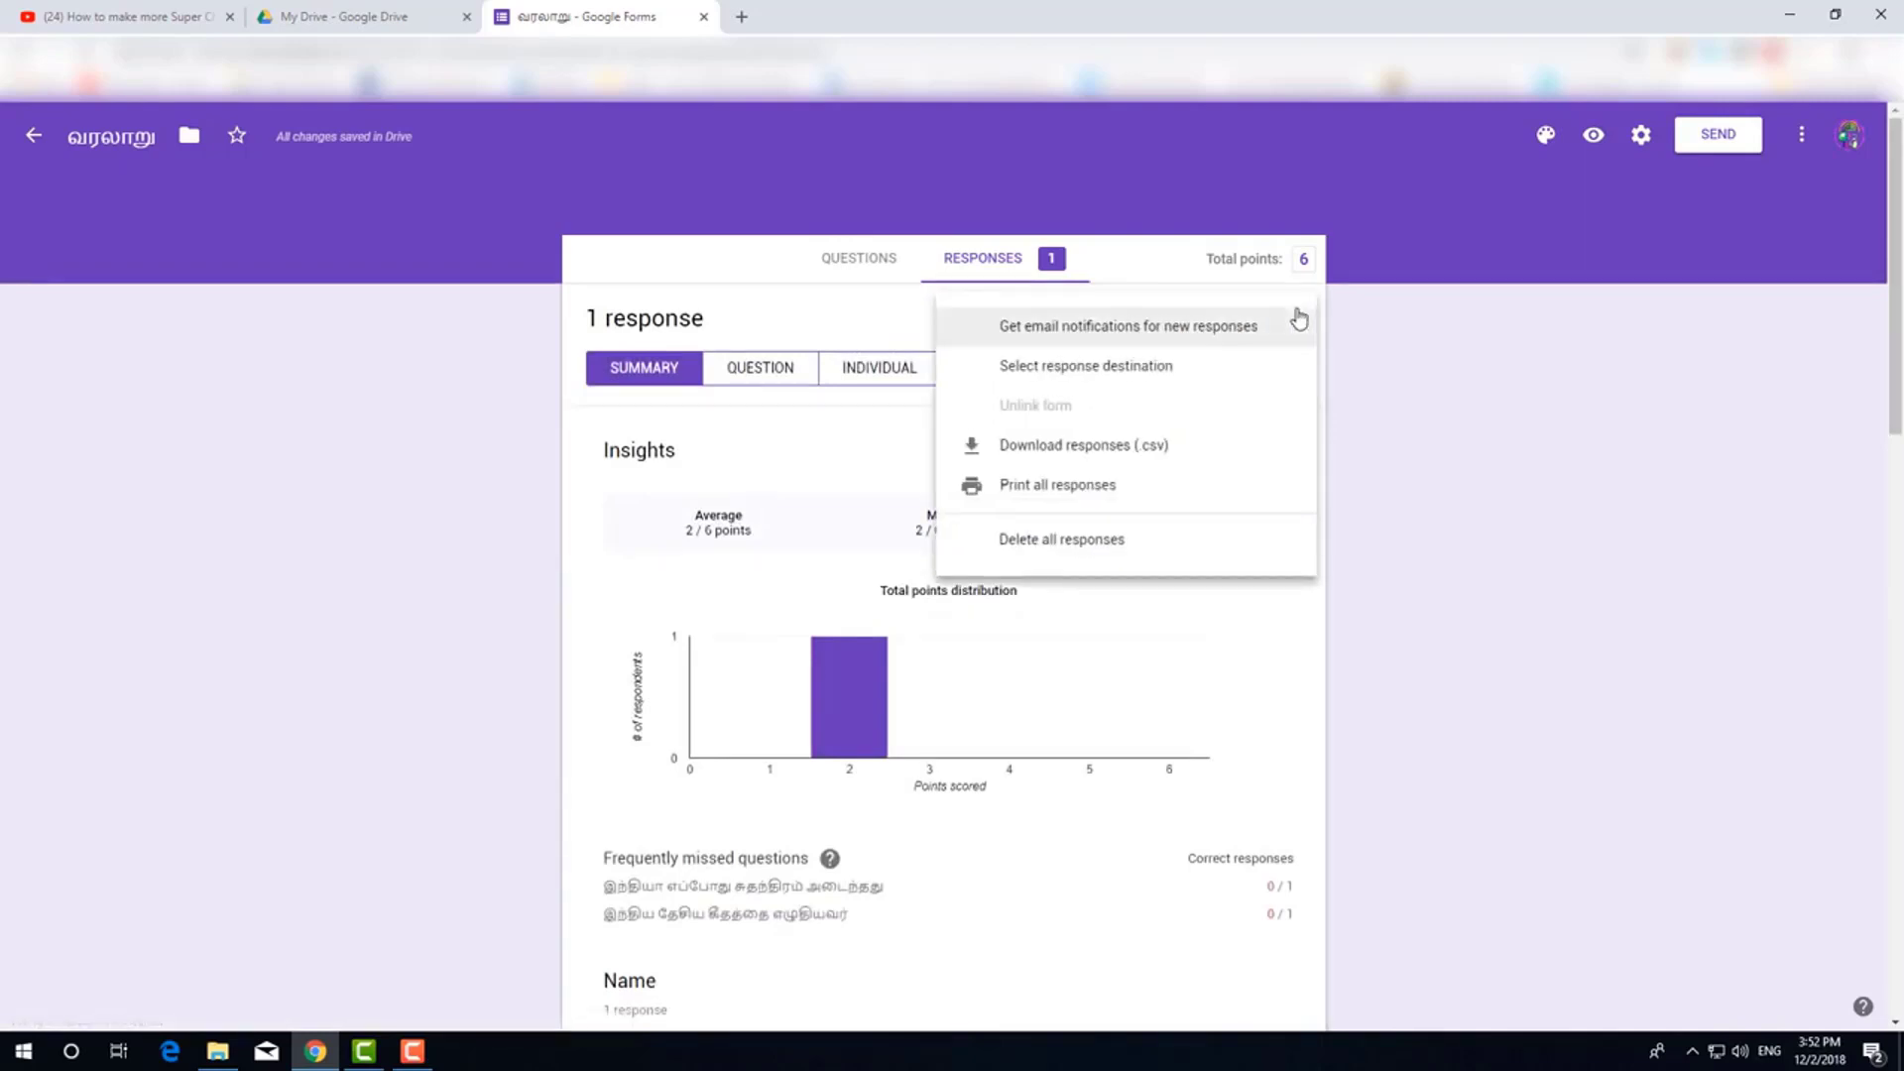
left_click(1128, 543)
left_click(1088, 617)
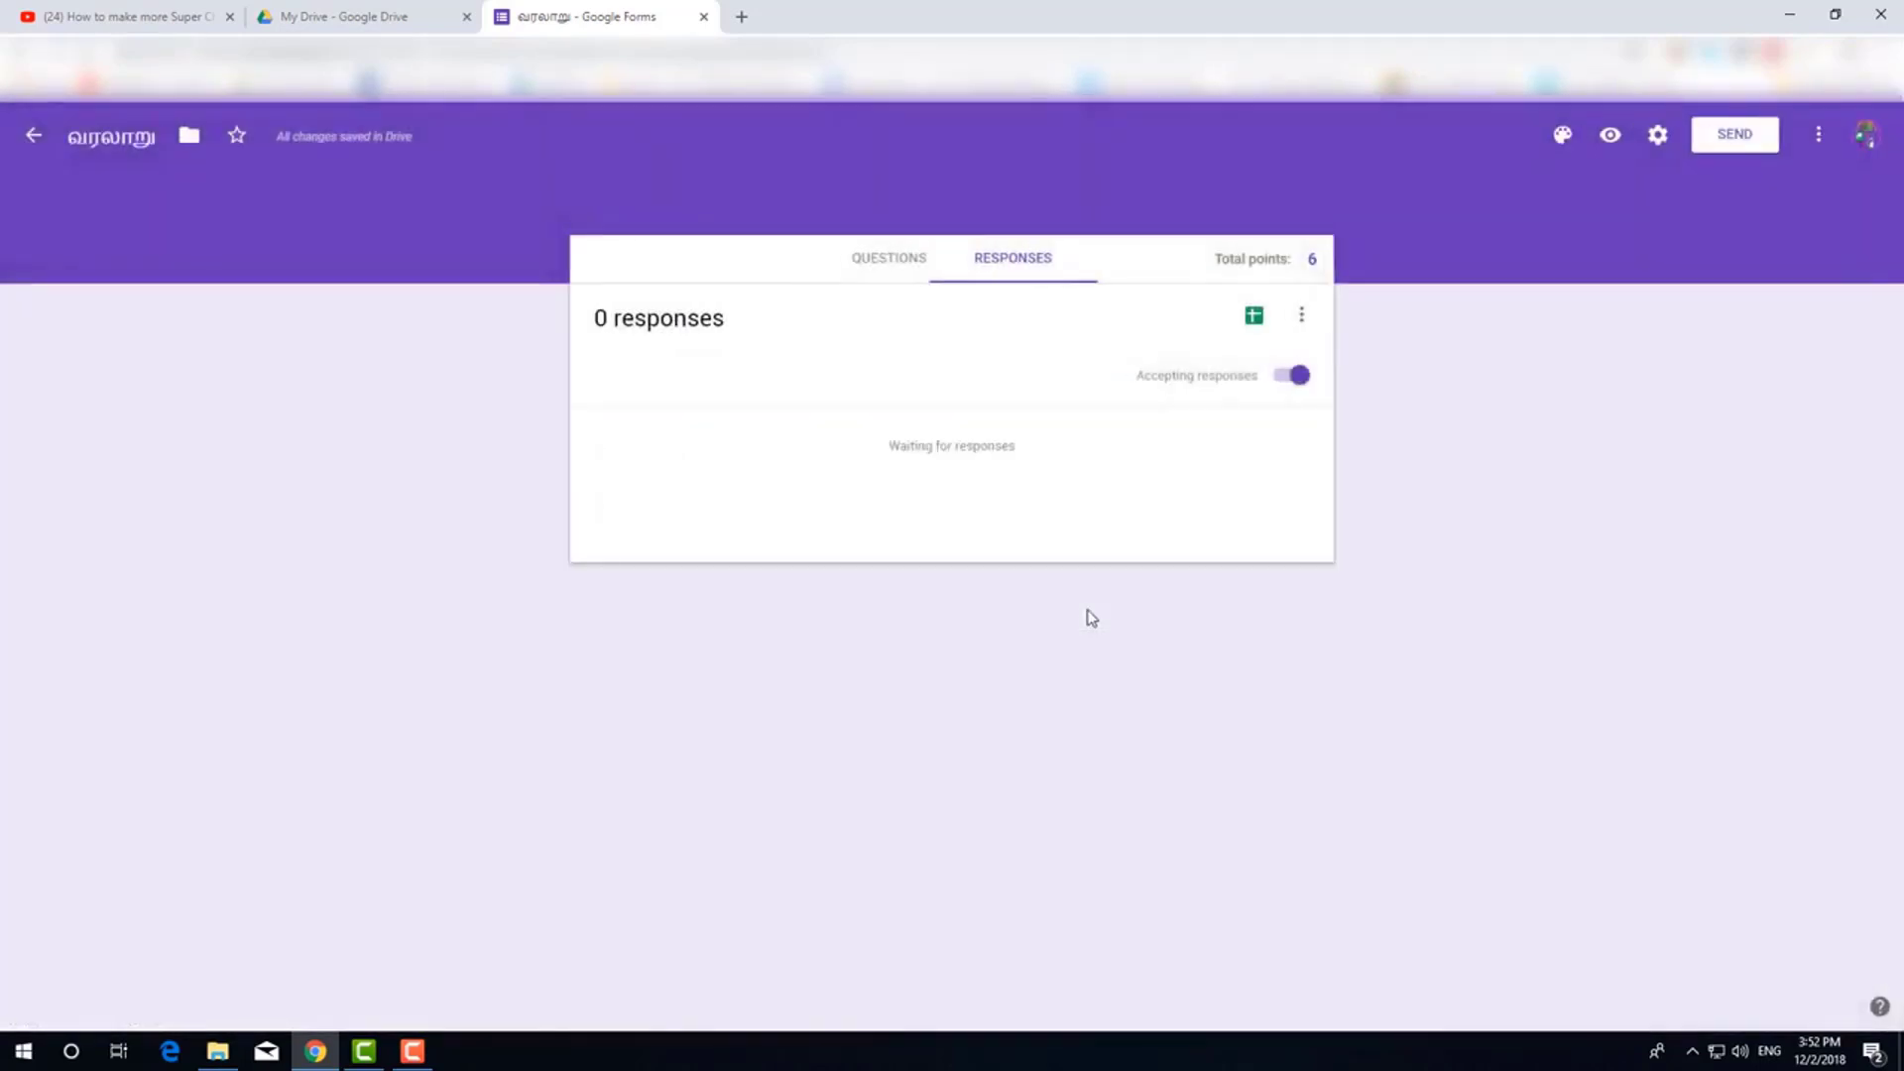
left_click(1254, 317)
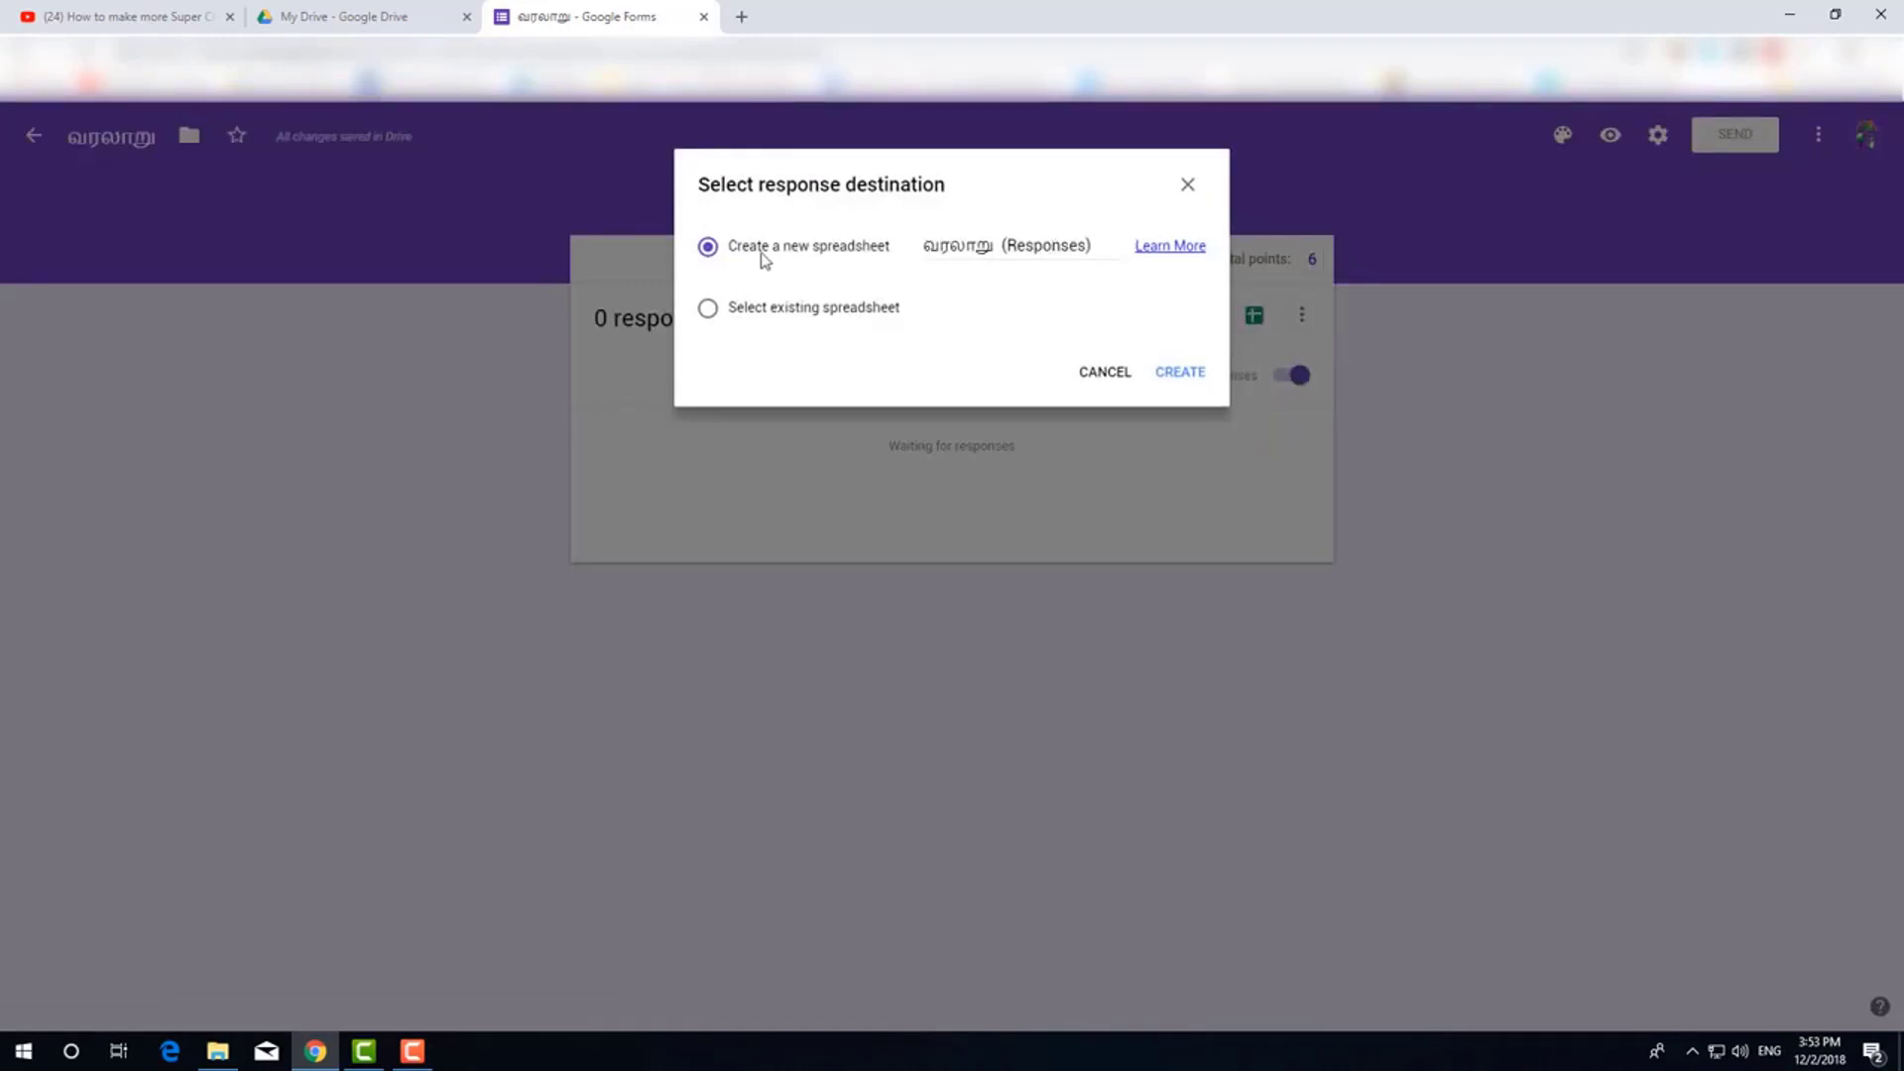
left_click(1180, 374)
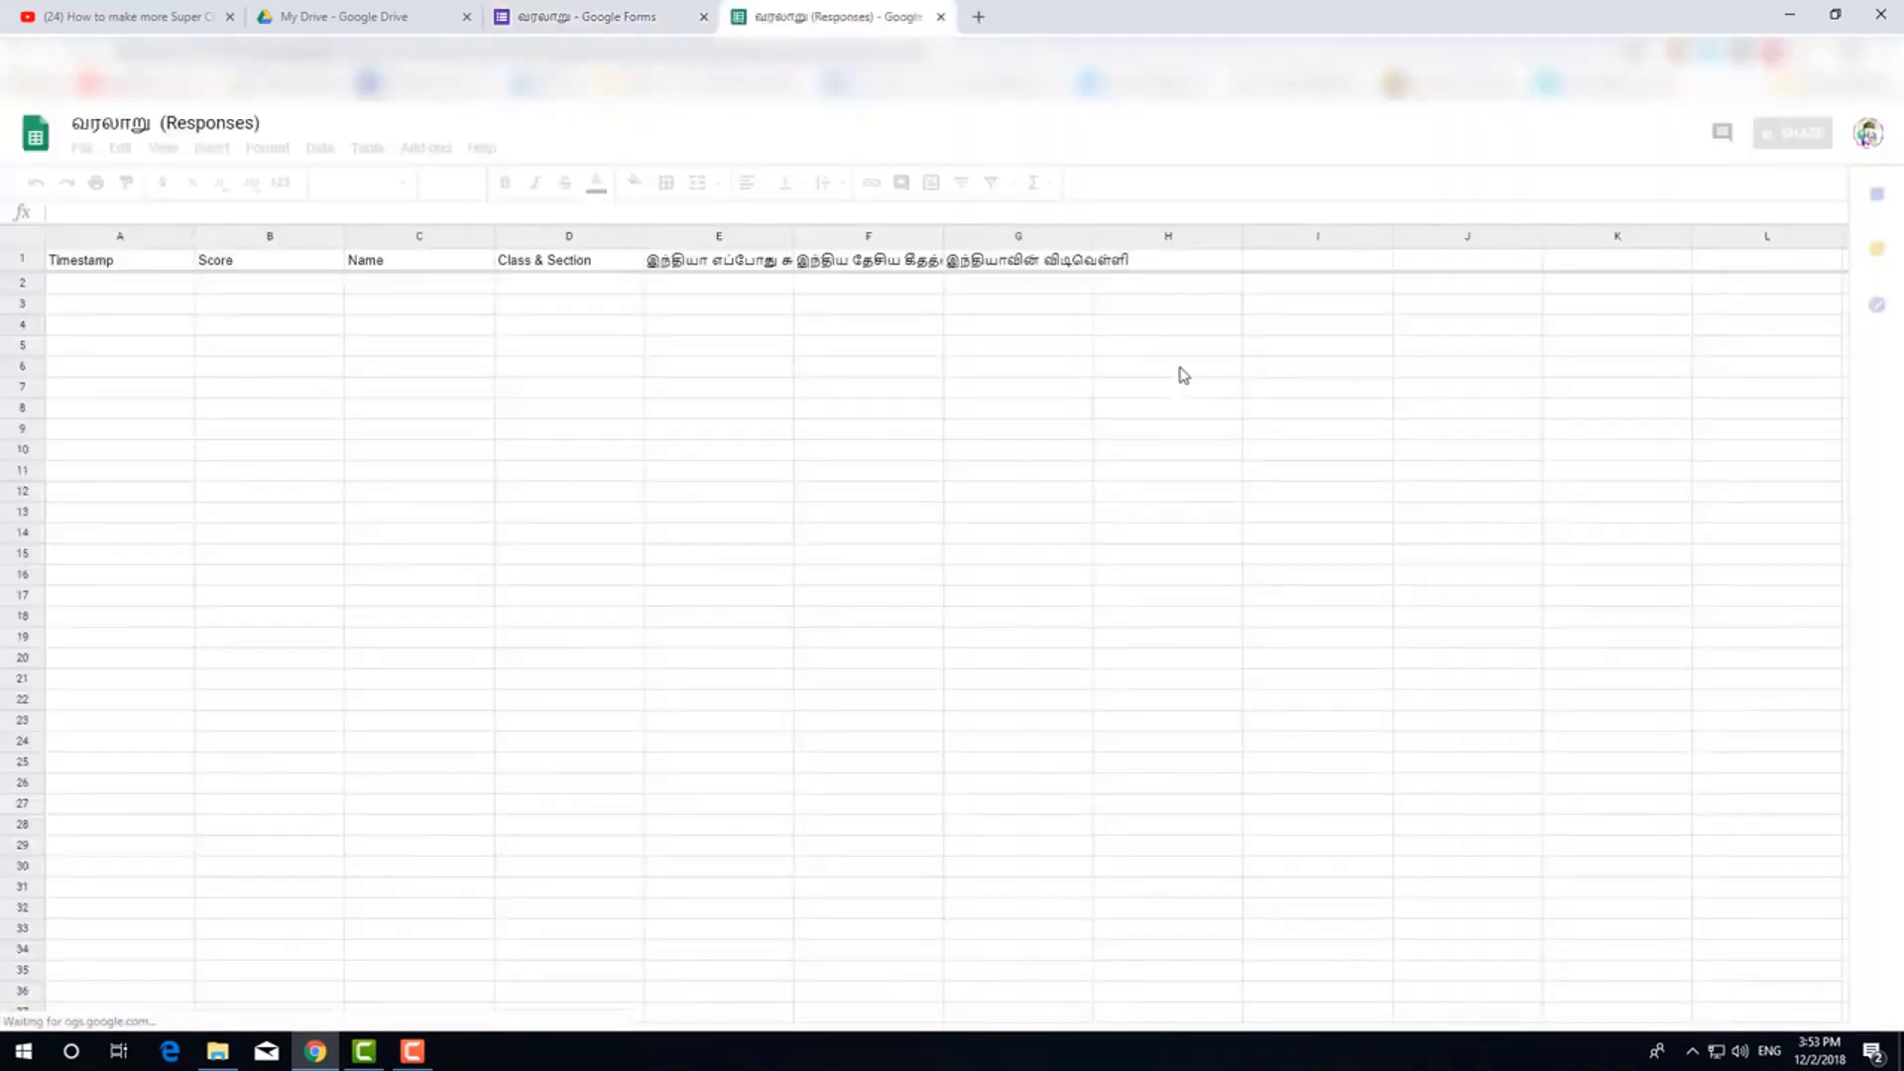
Examine the score, student detail and question columns in the response spreadsheet, and close it to return to the form
left_click(250, 287)
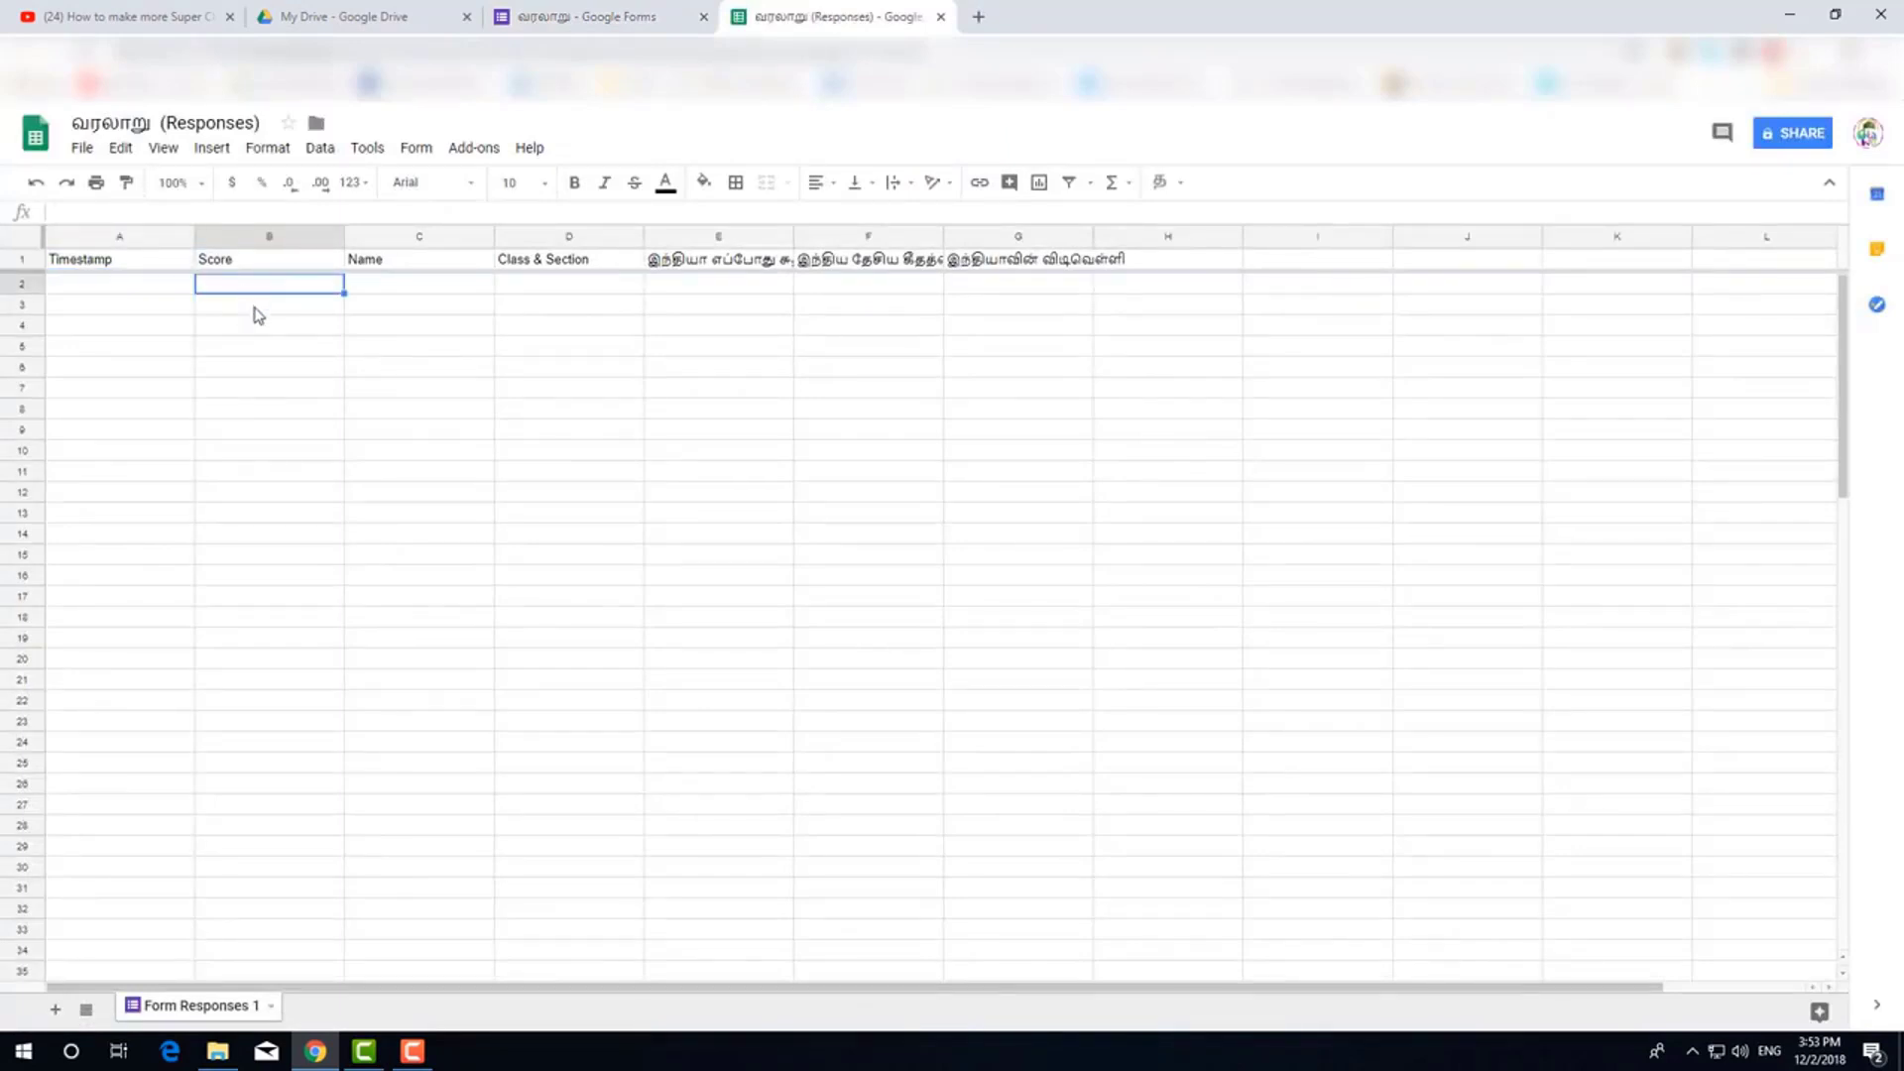
left_click(570, 285)
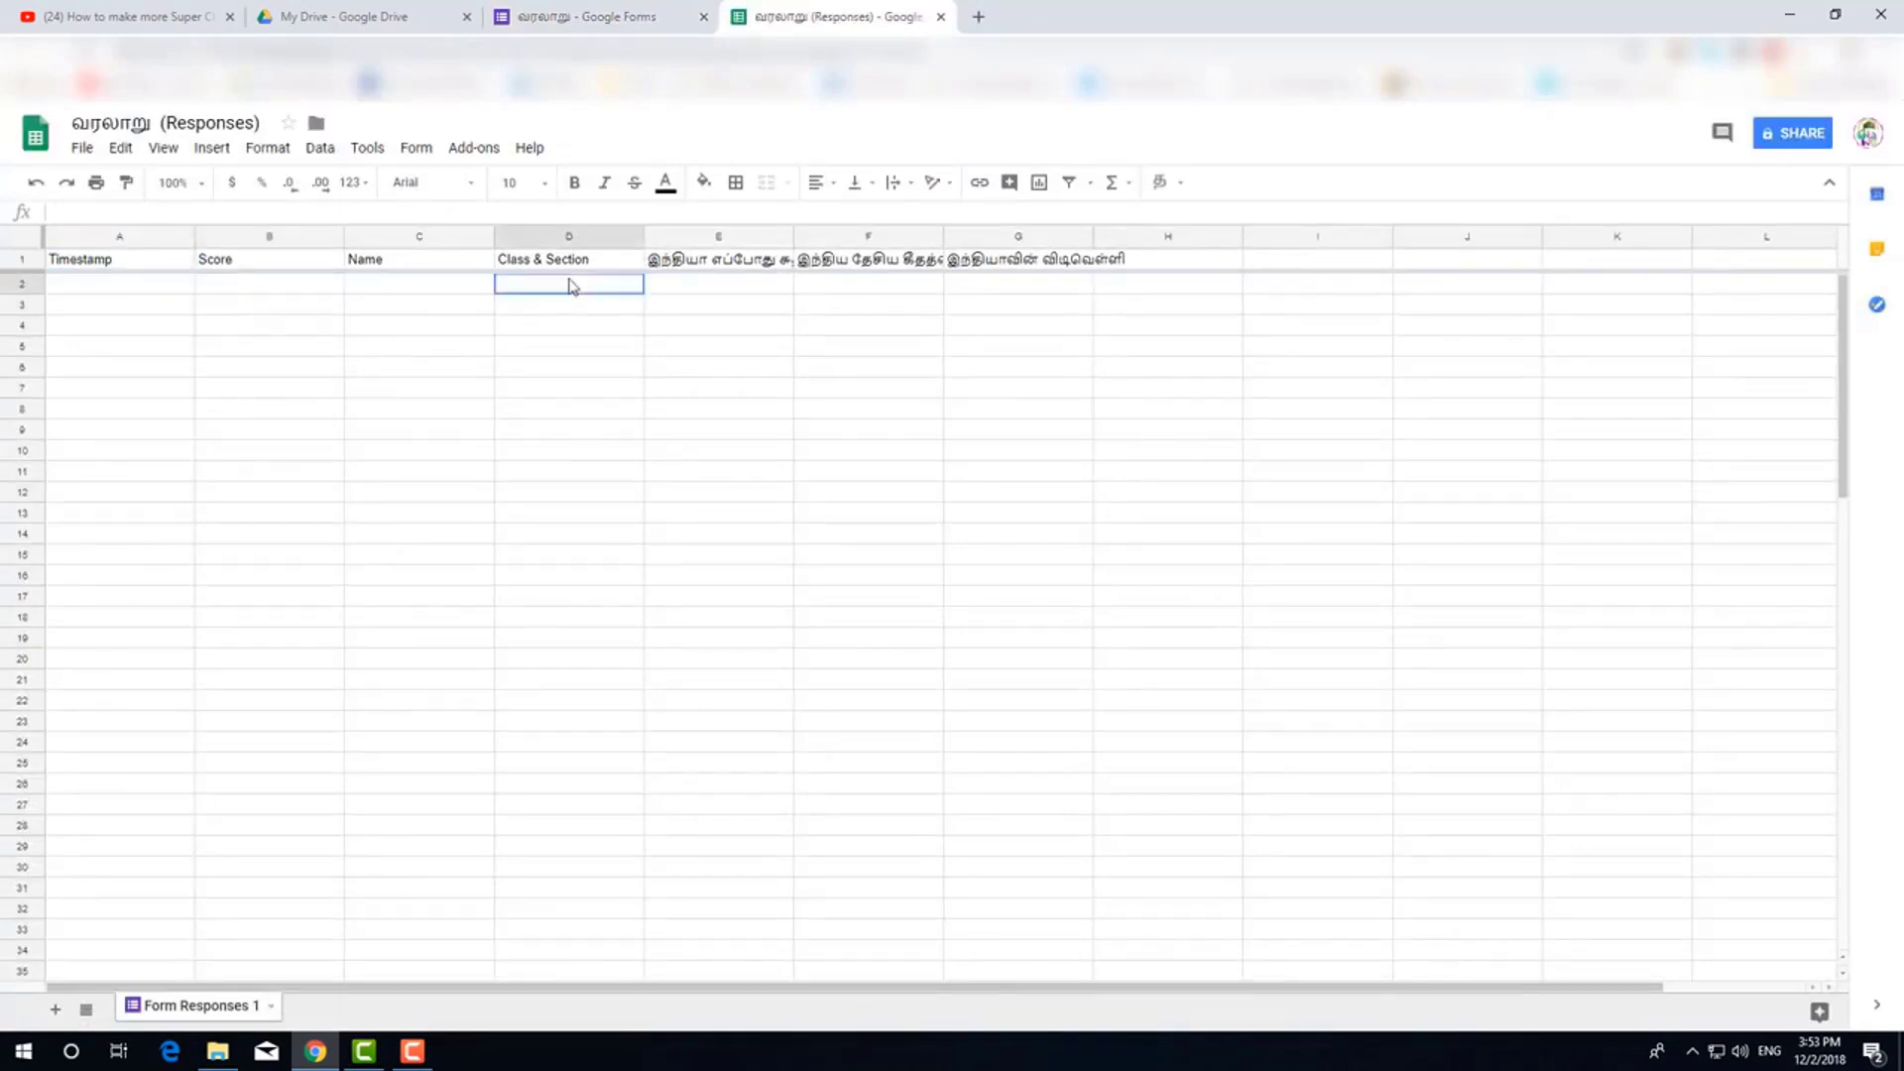
left_click(739, 289)
left_click(857, 266)
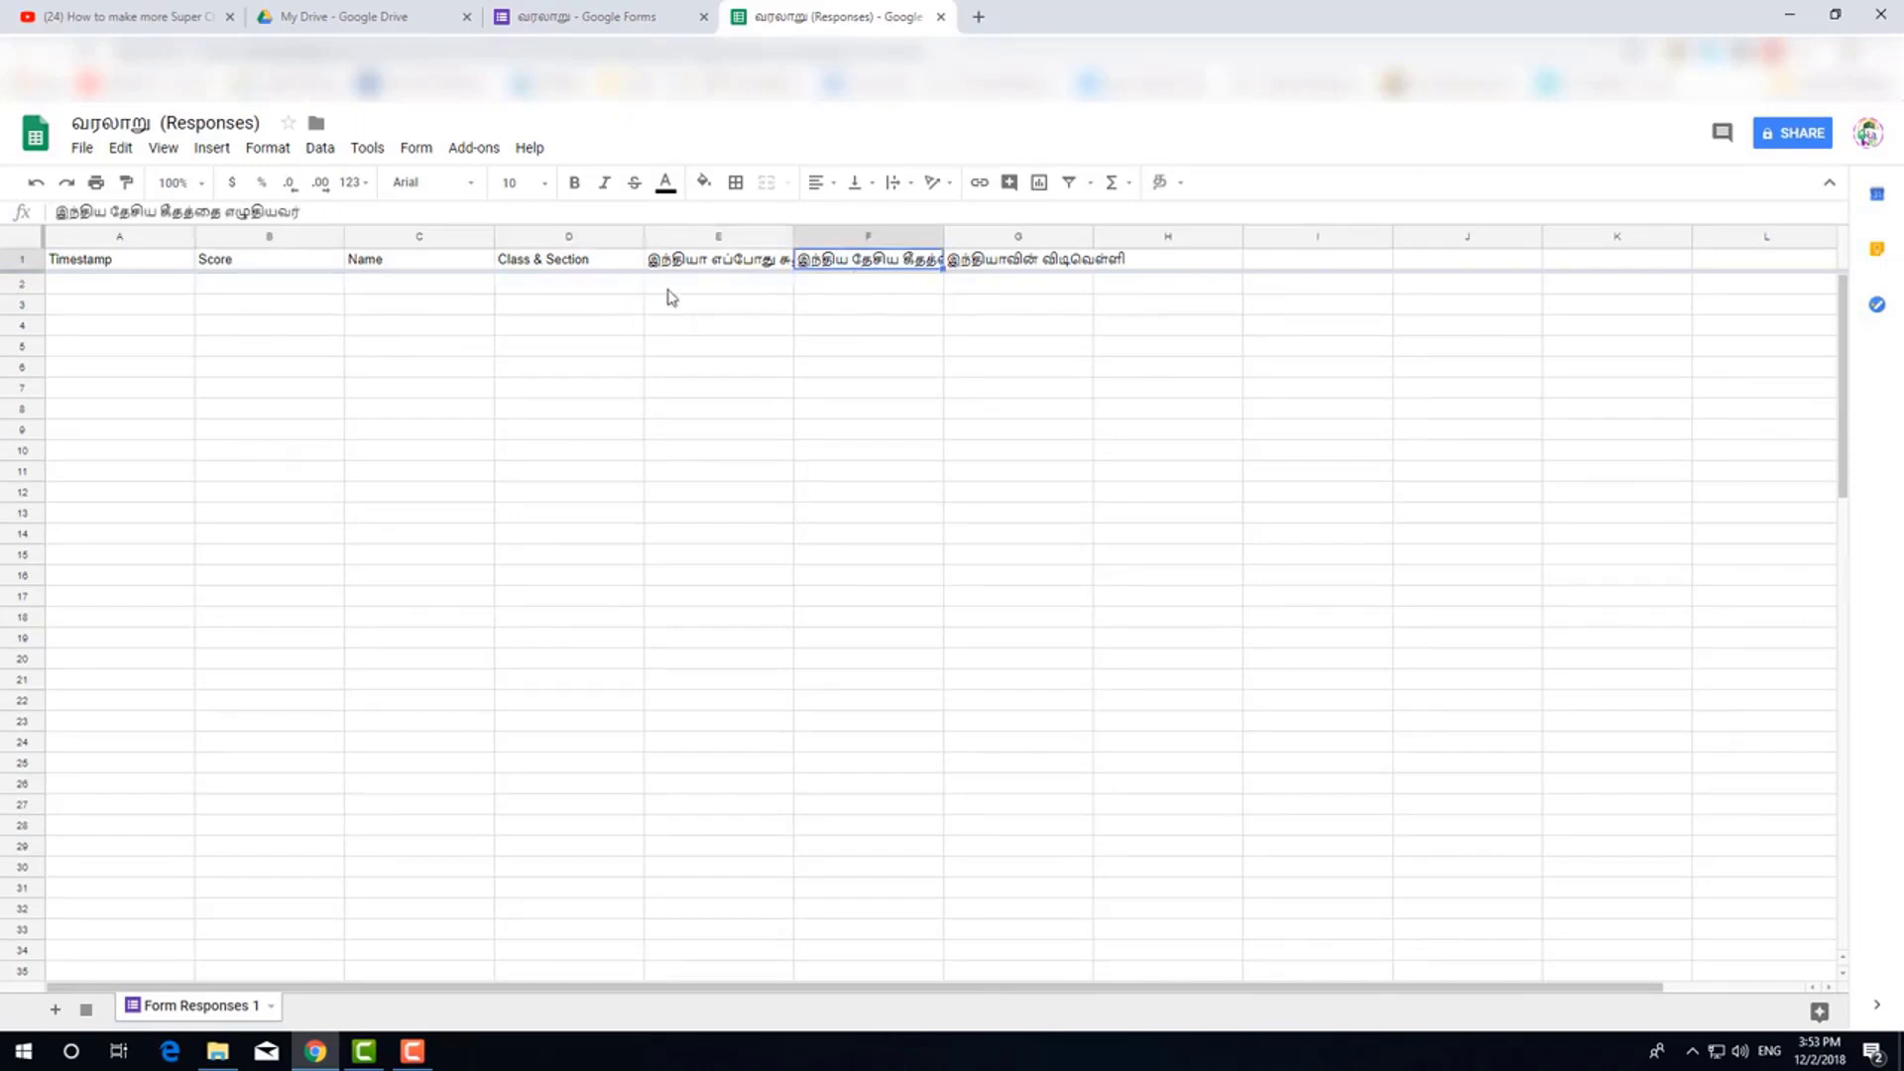
left_click(689, 289)
left_click(858, 288)
left_click(967, 284)
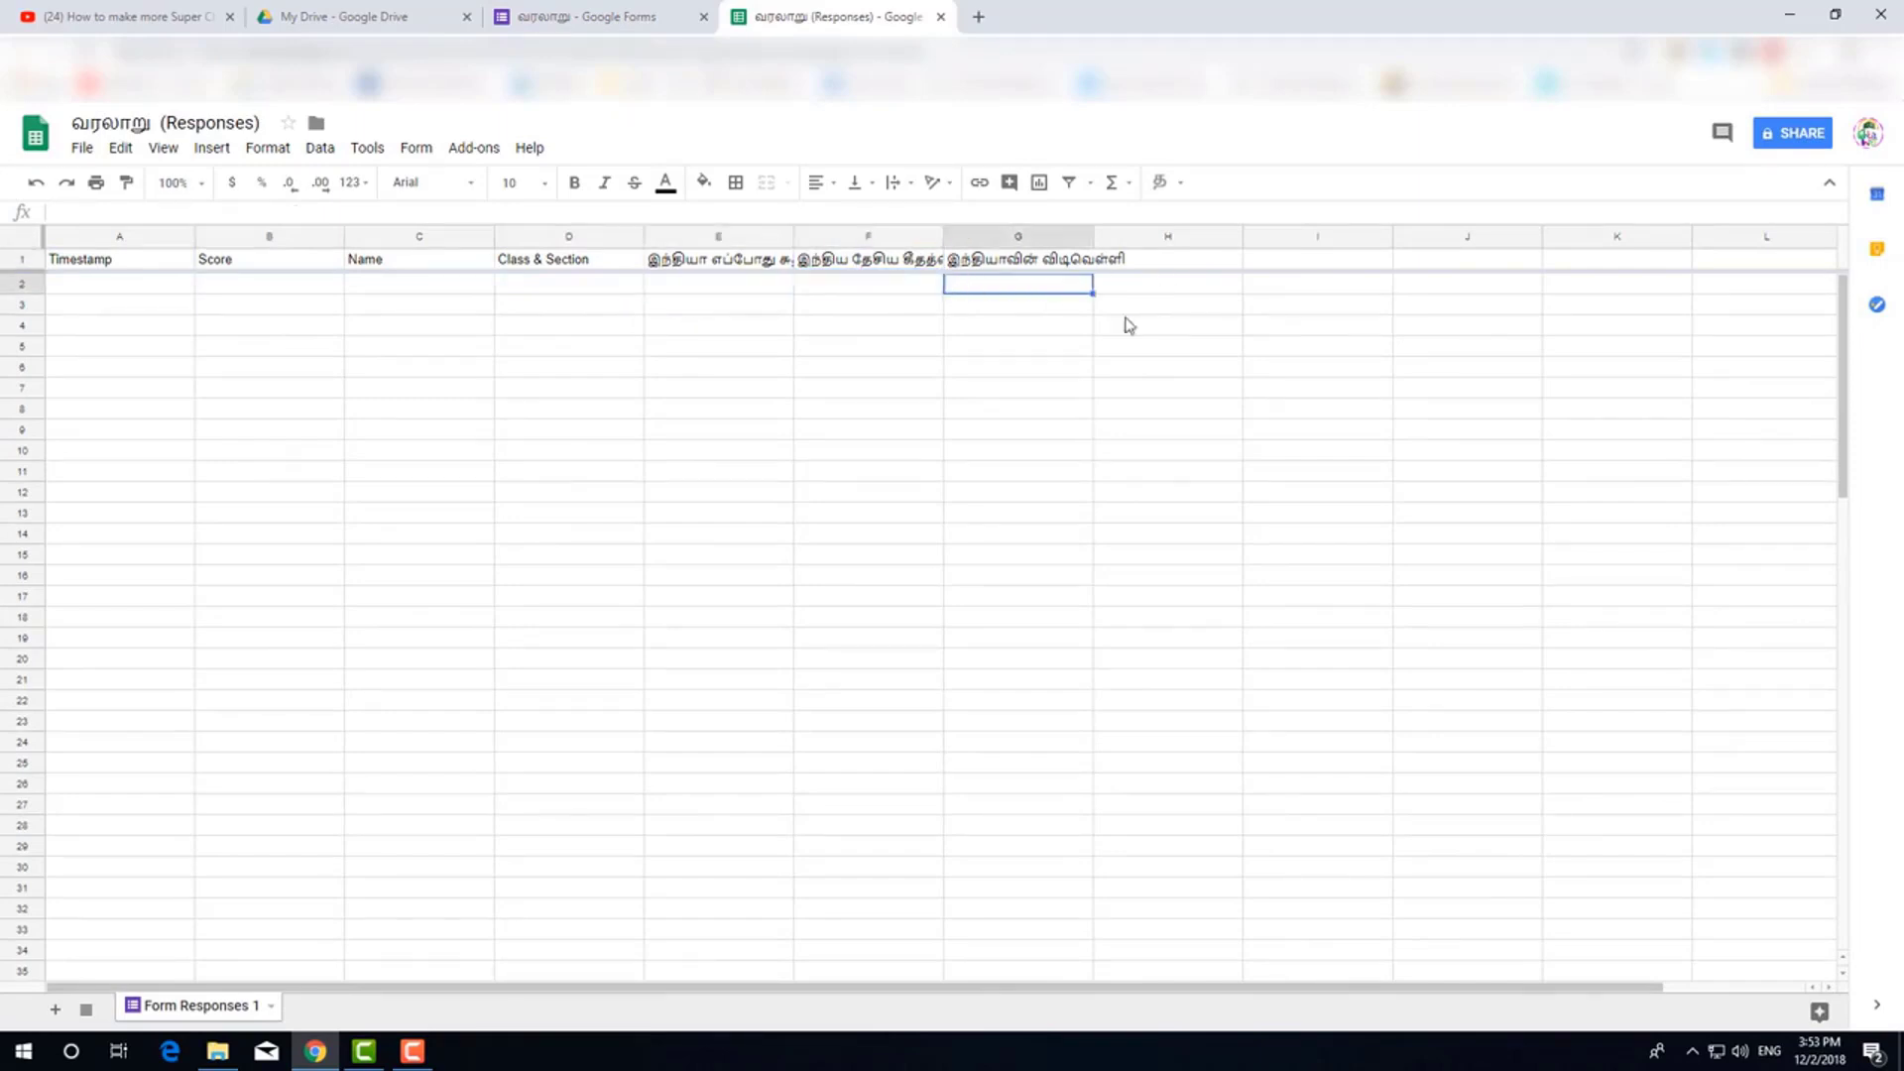
scroll(1007, 556, "down", 4)
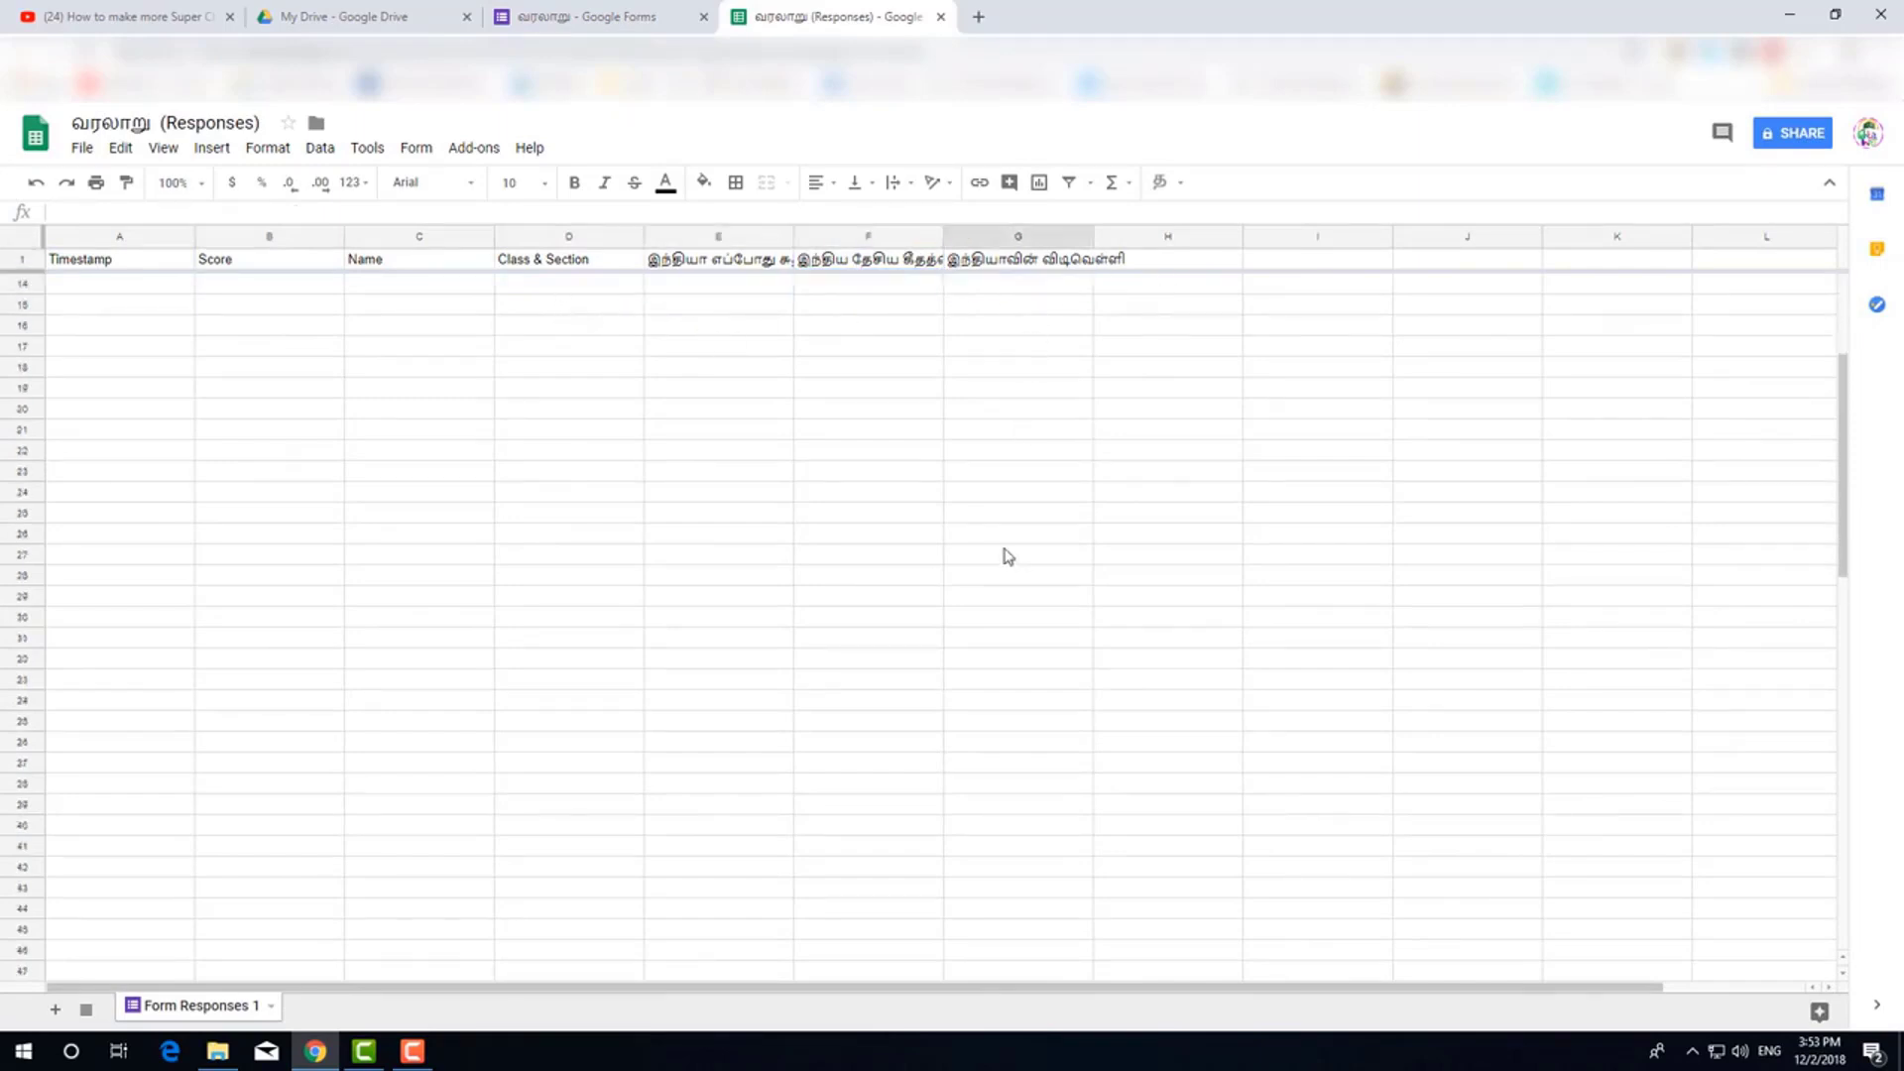
scroll(1002, 553, "down", 20)
scroll(1003, 552, "up", 20)
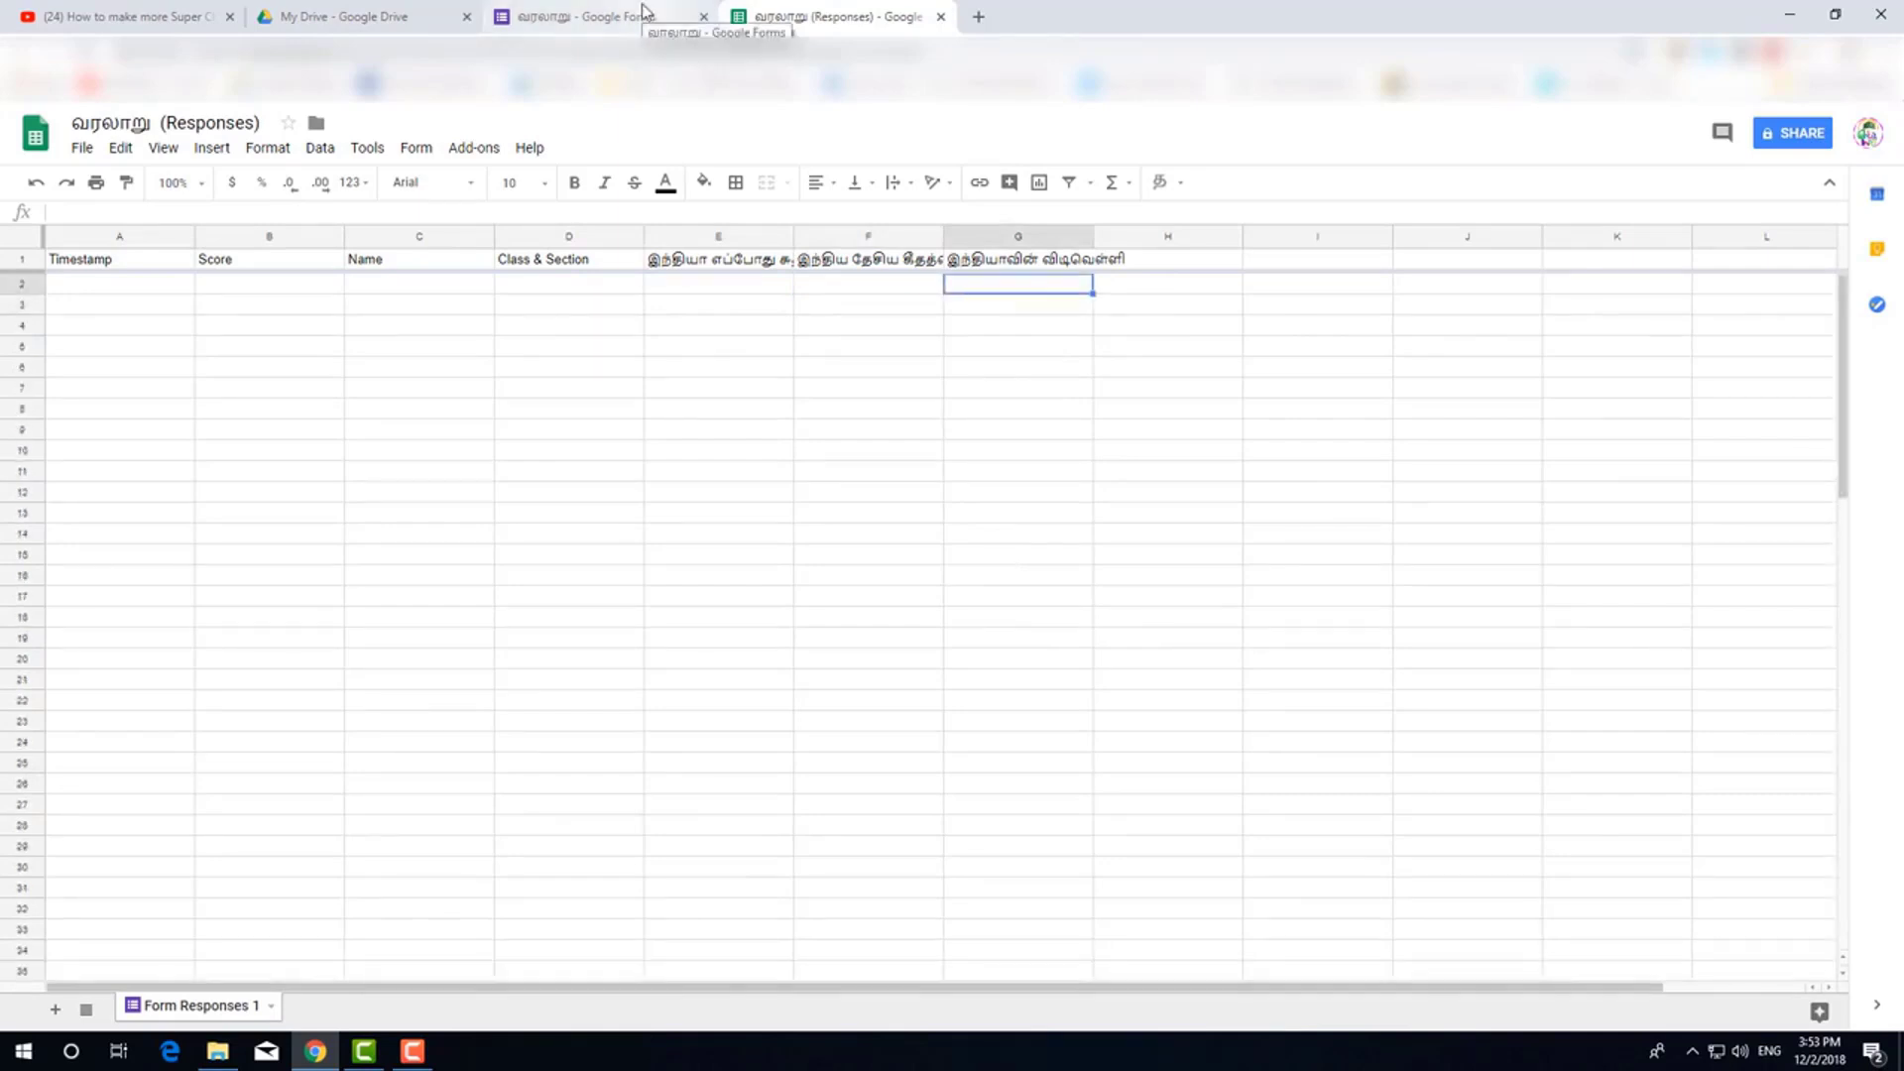
left_click(941, 16)
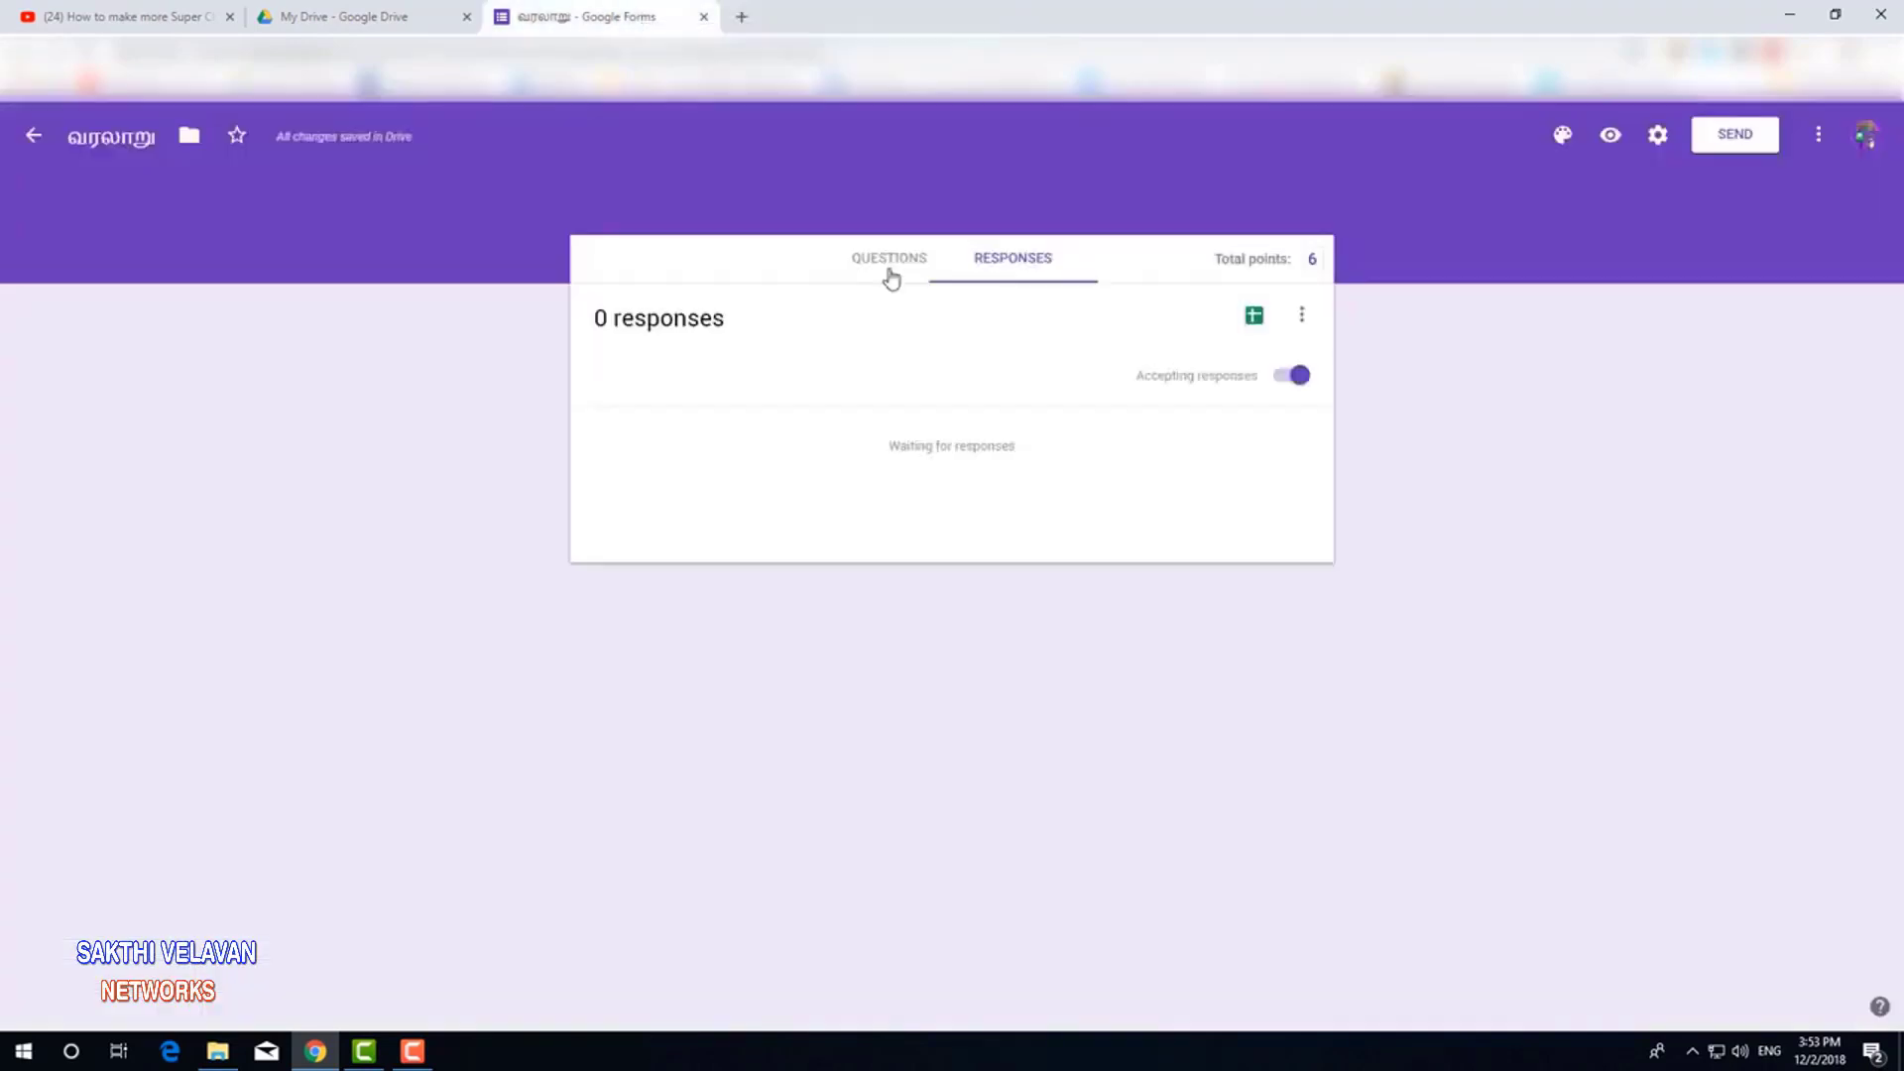
Return to the quiz questions, open the form's sending options and copy its shortened share link
left_click(890, 262)
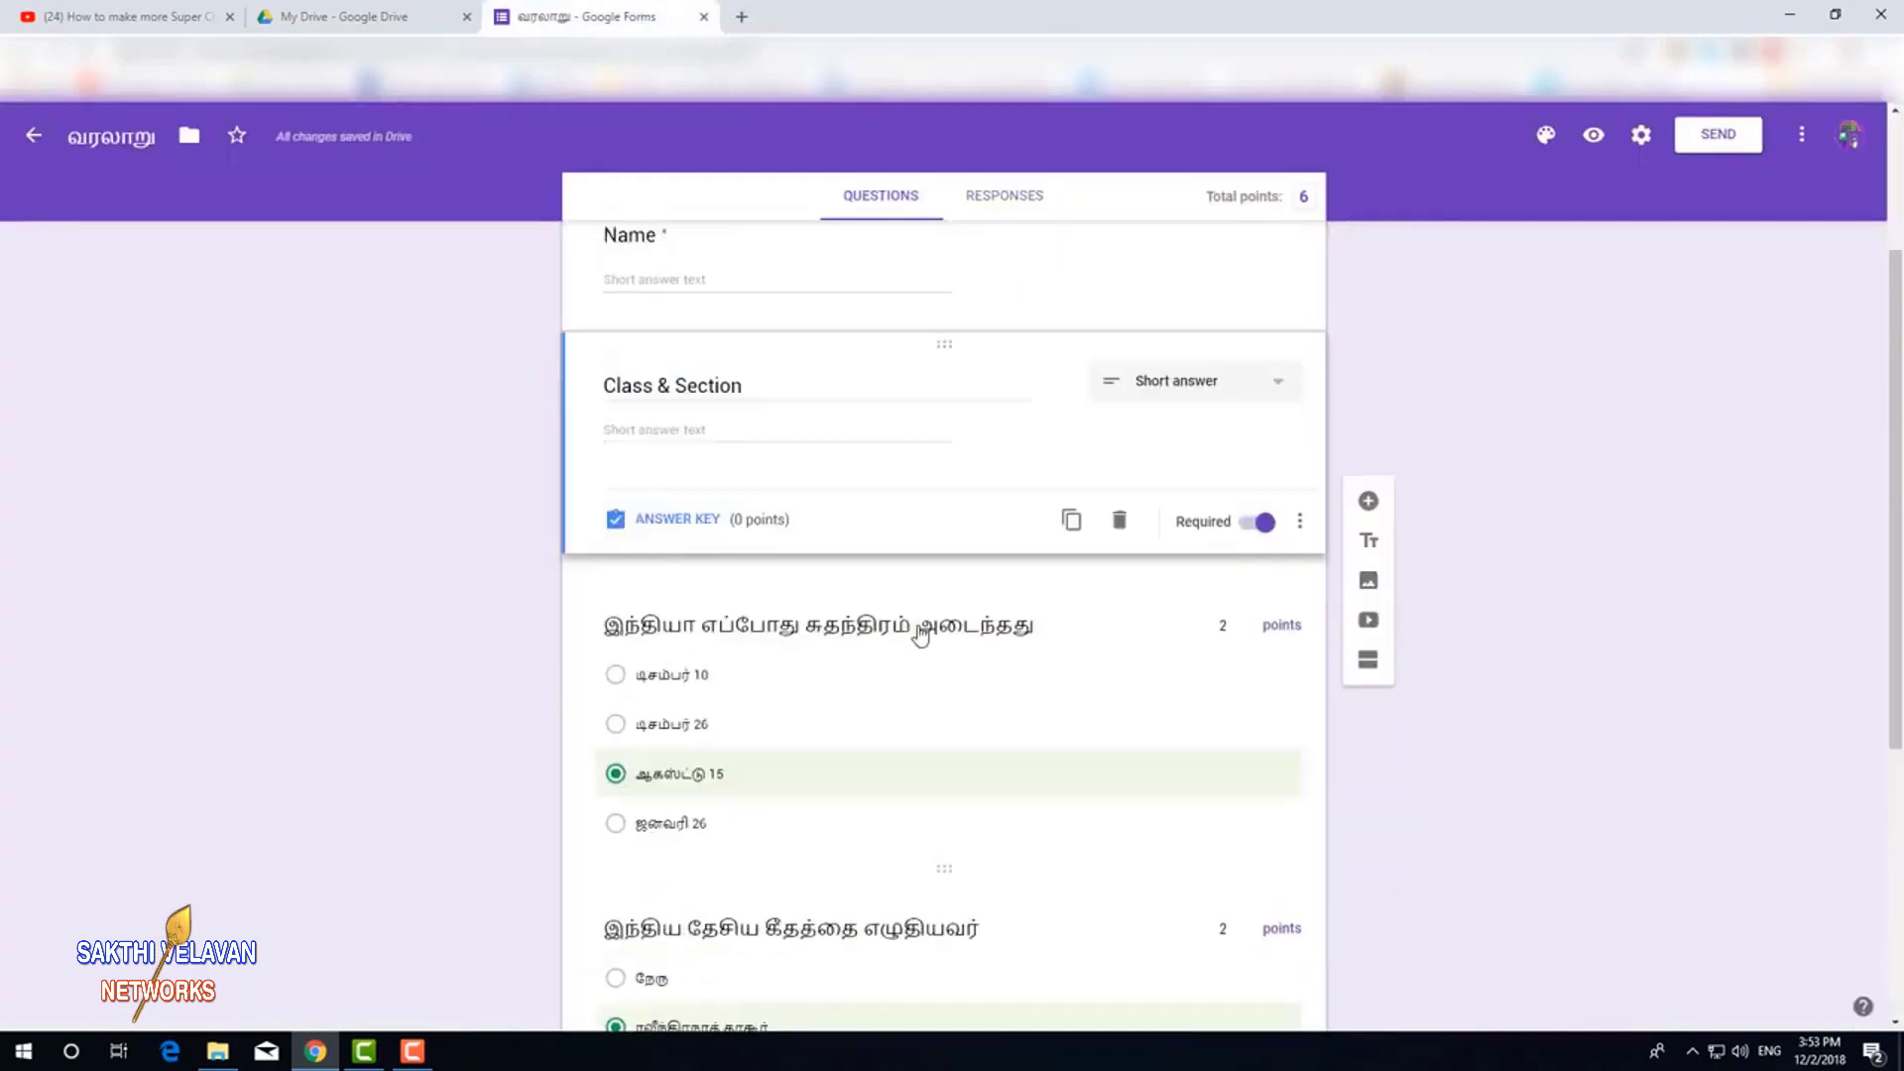
scroll(921, 635, "up", 3)
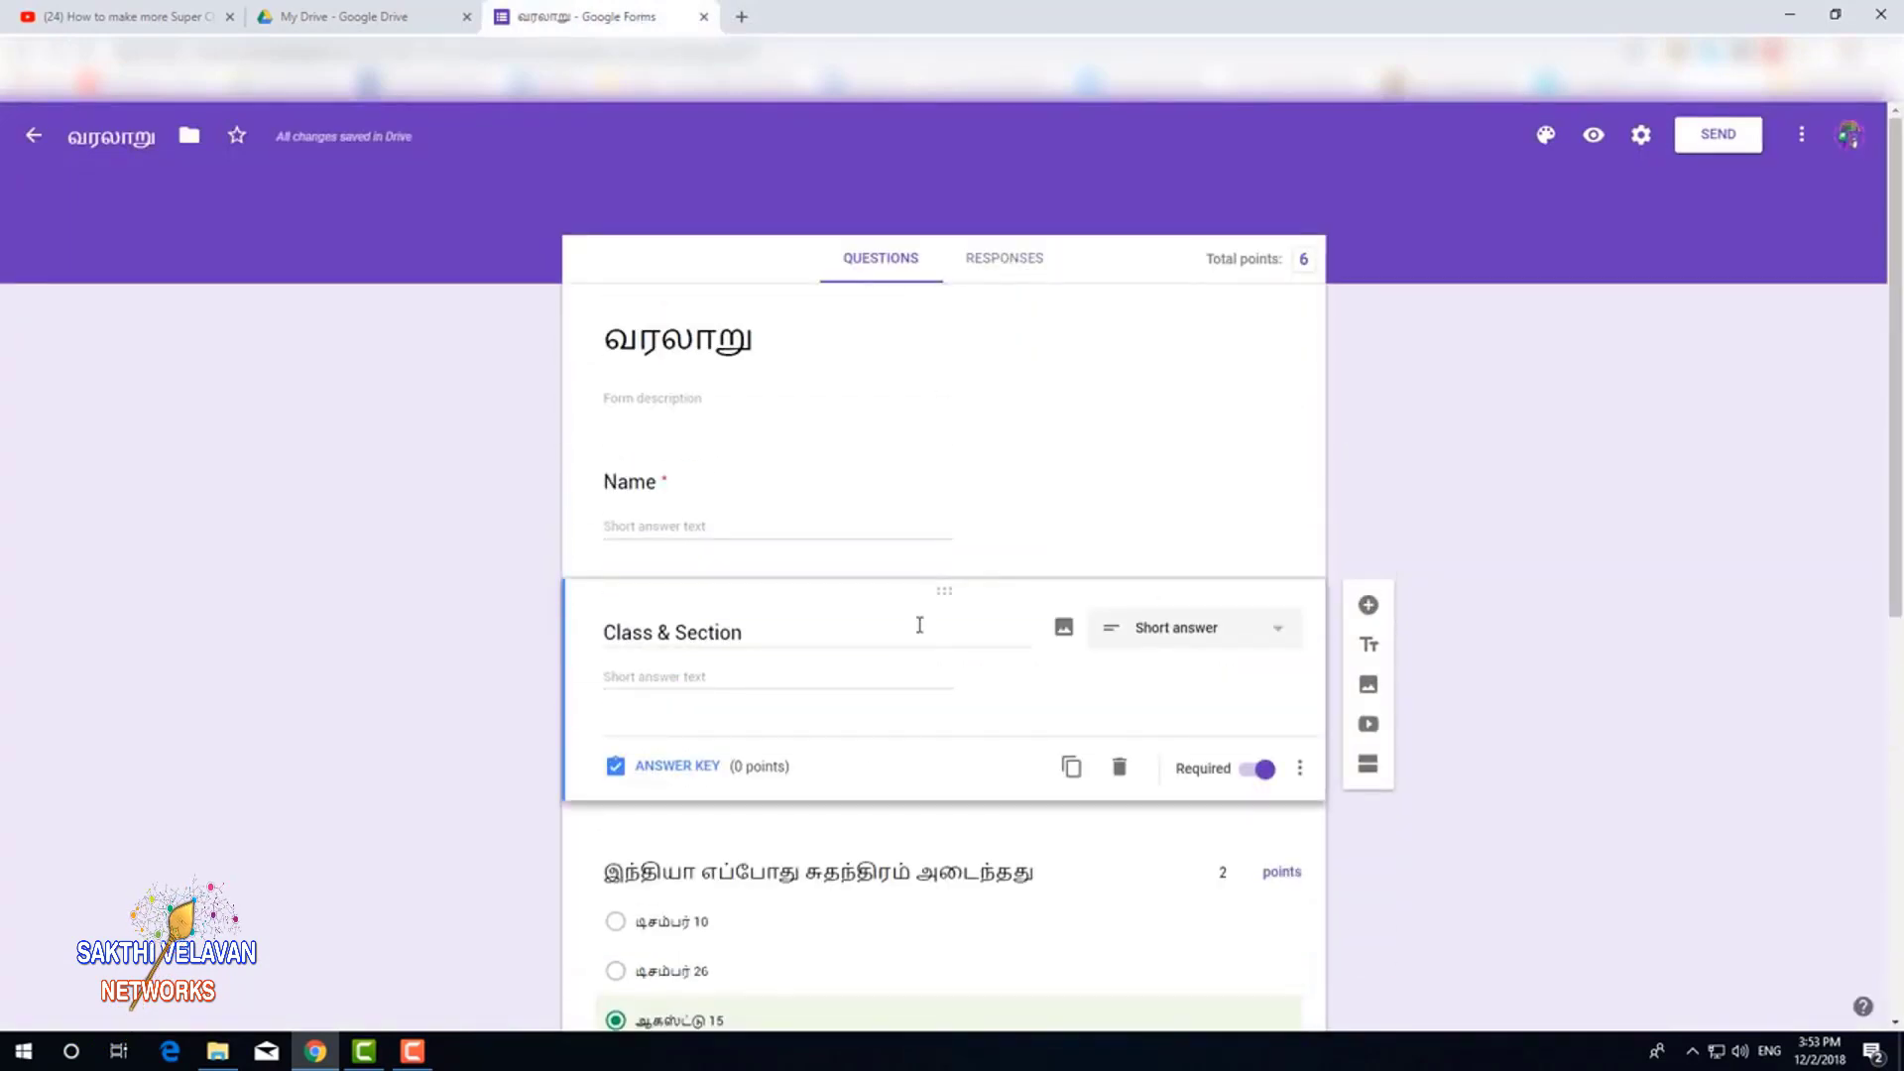
left_click(1708, 145)
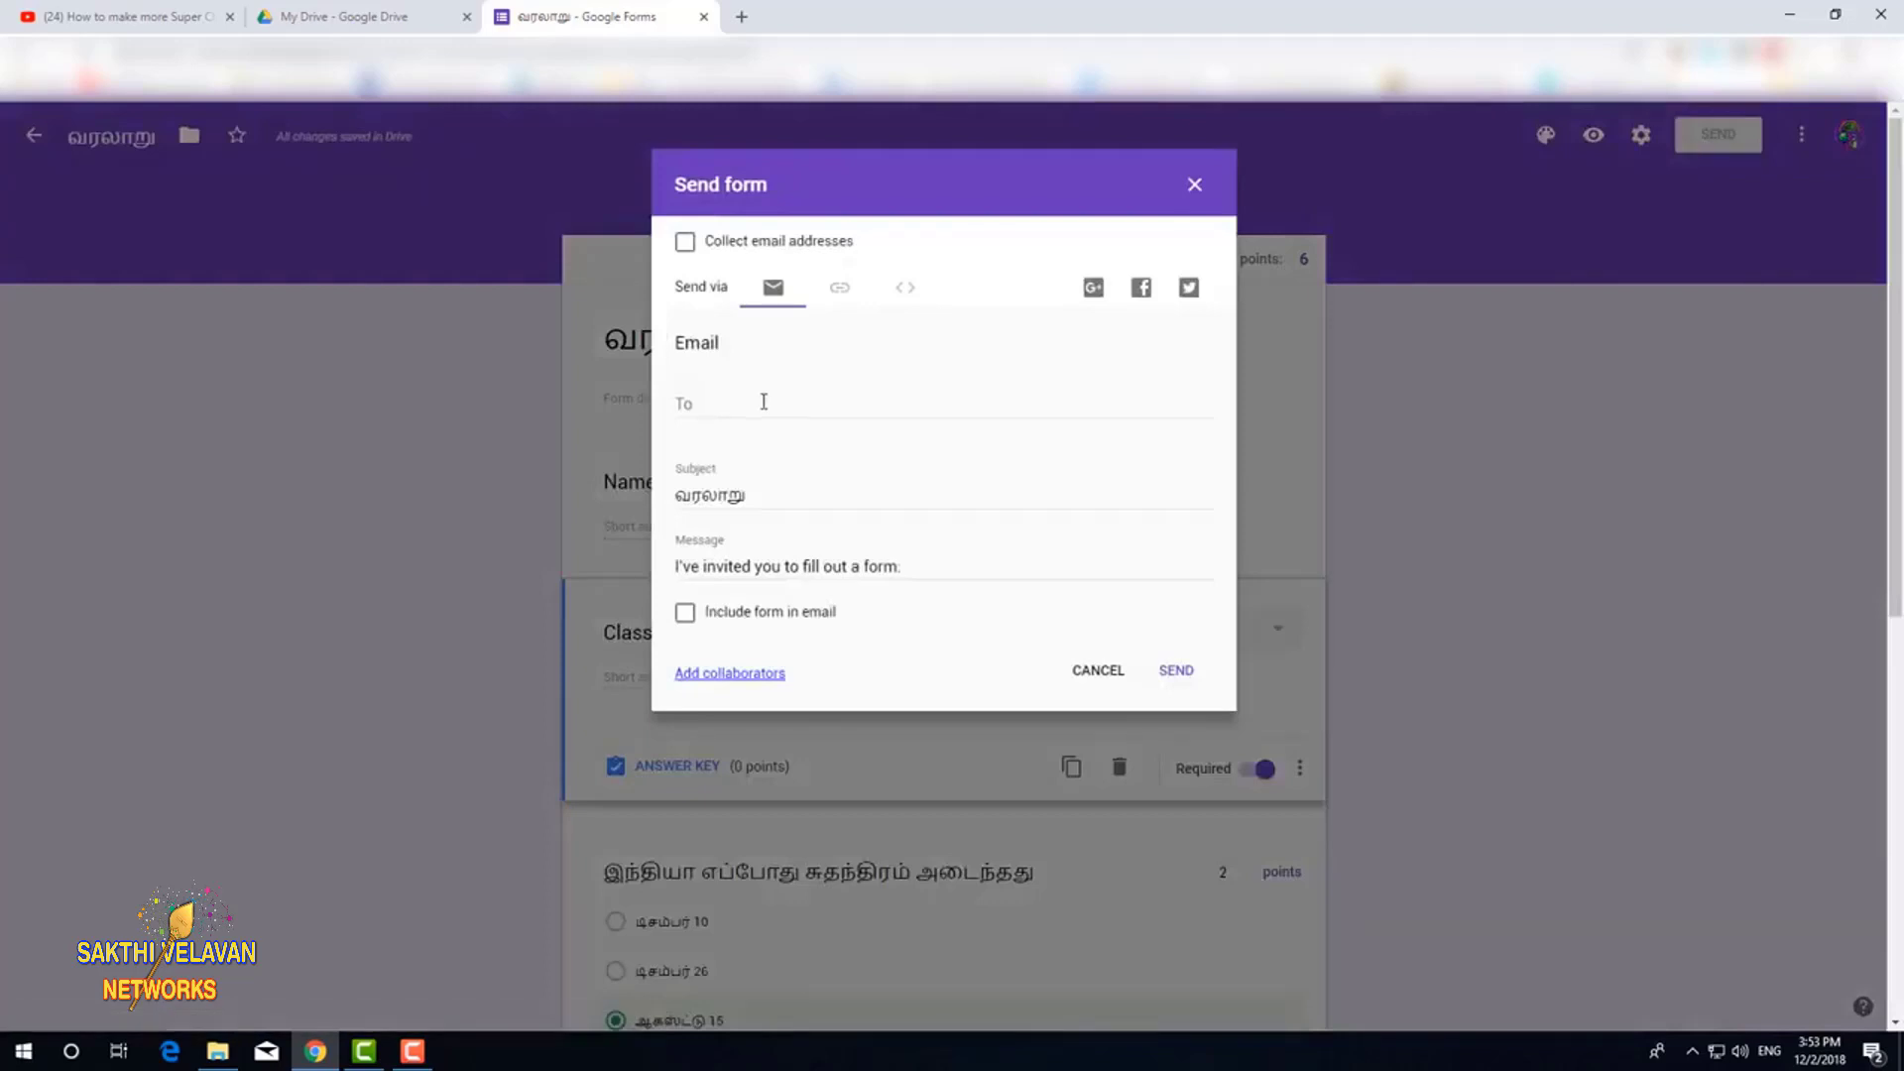
left_click(763, 402)
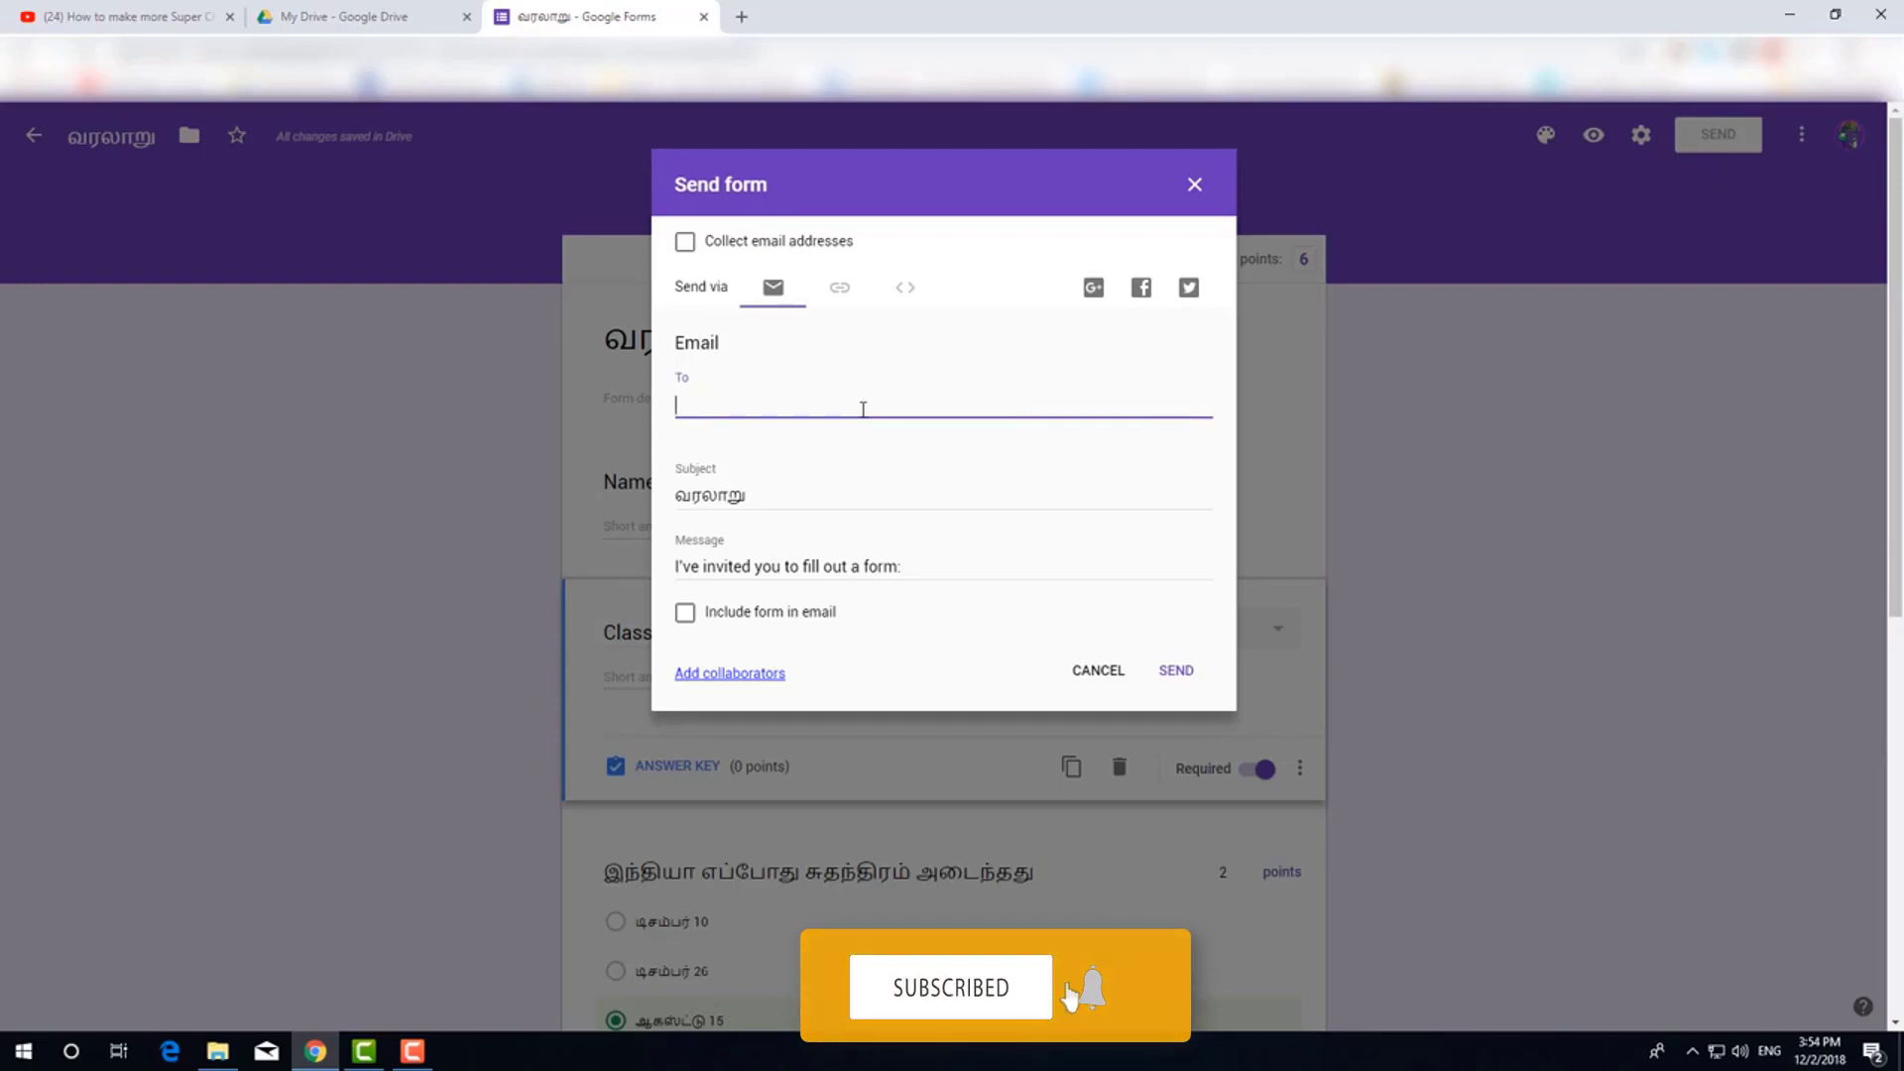
left_click(842, 294)
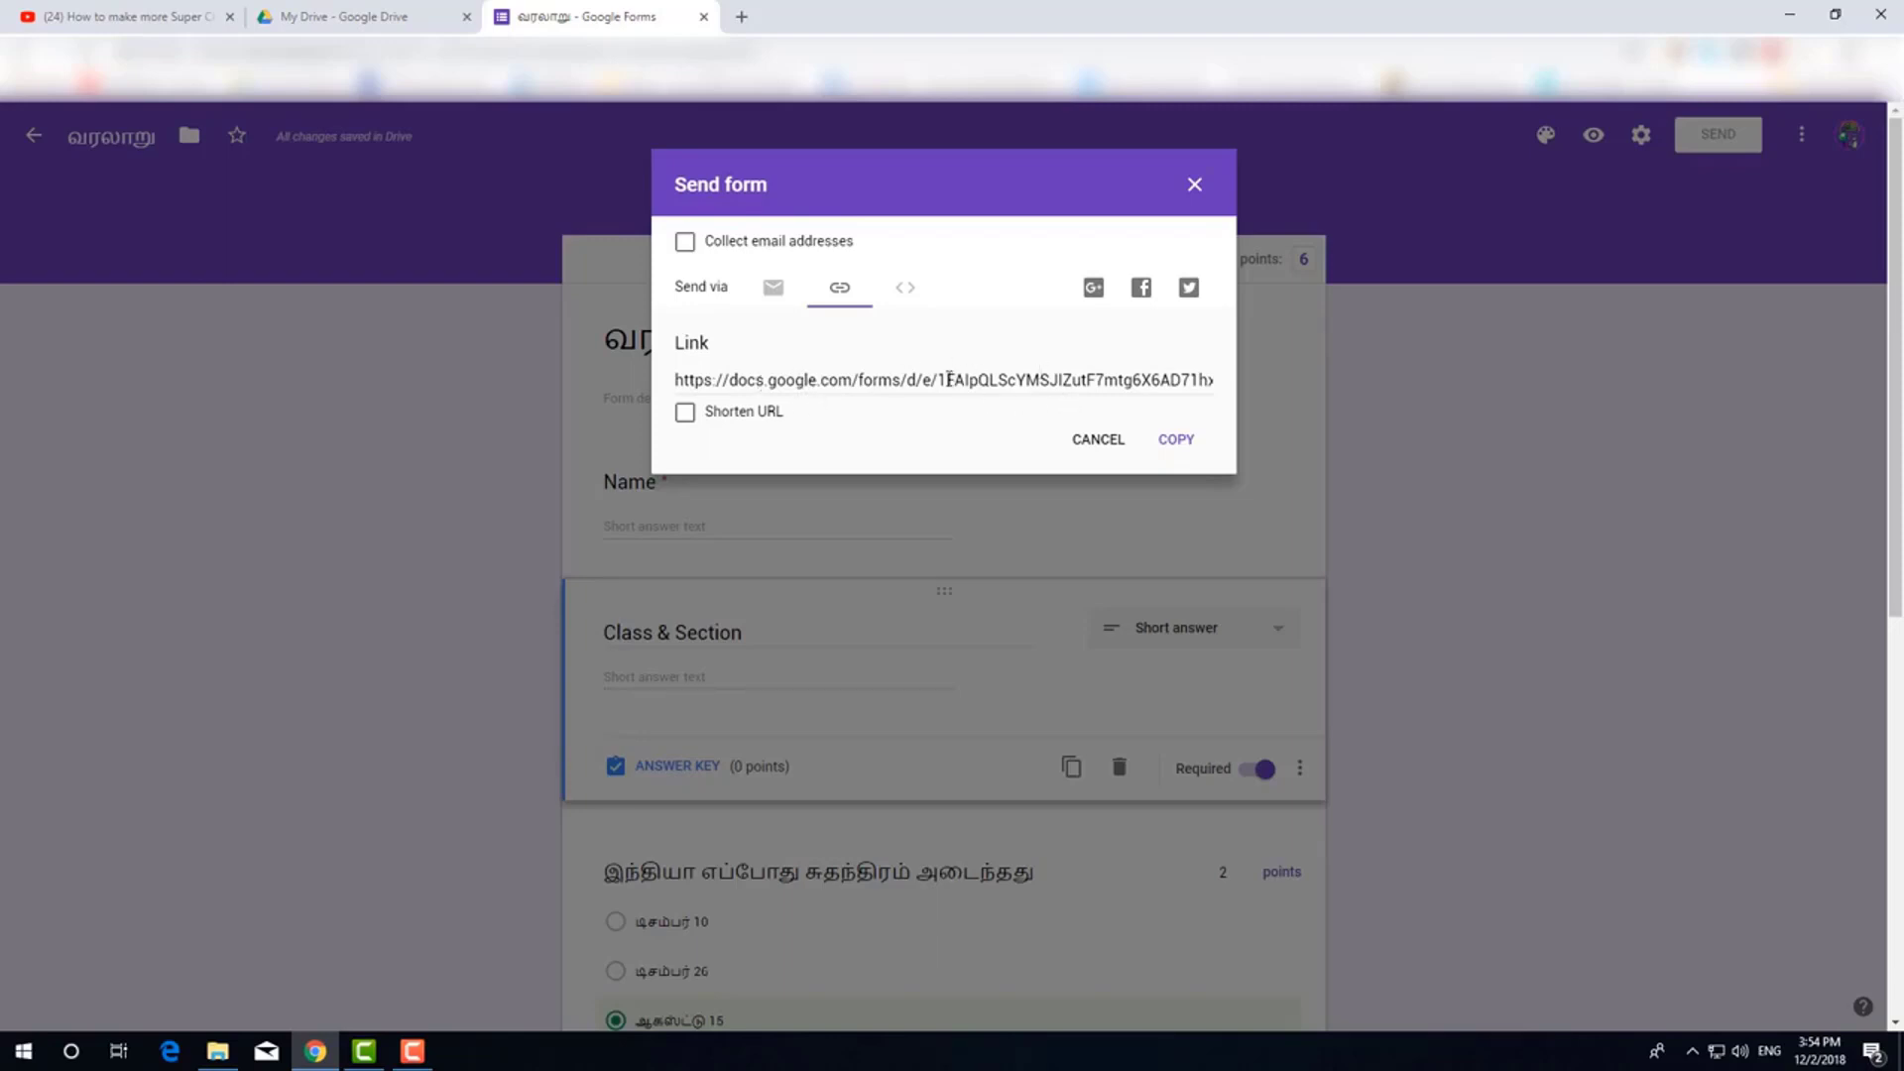
left_click(685, 414)
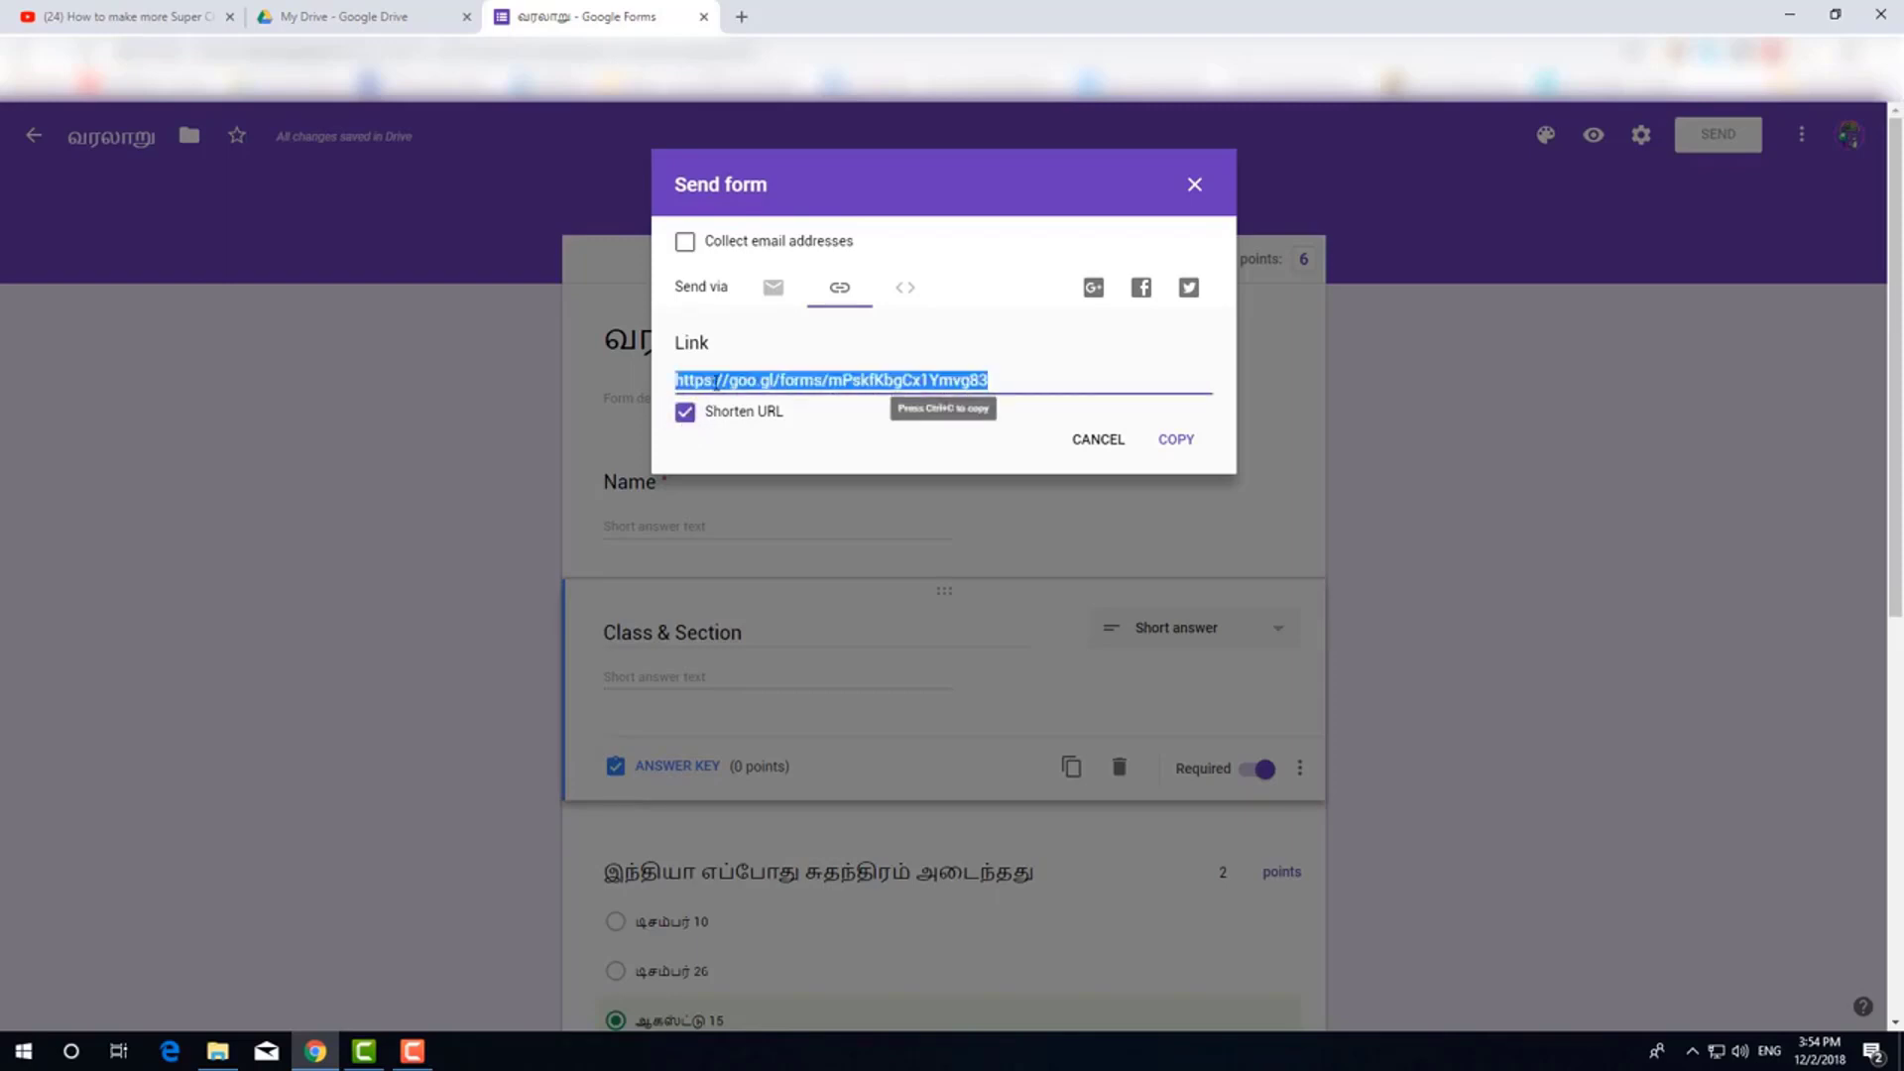
left_click(1190, 441)
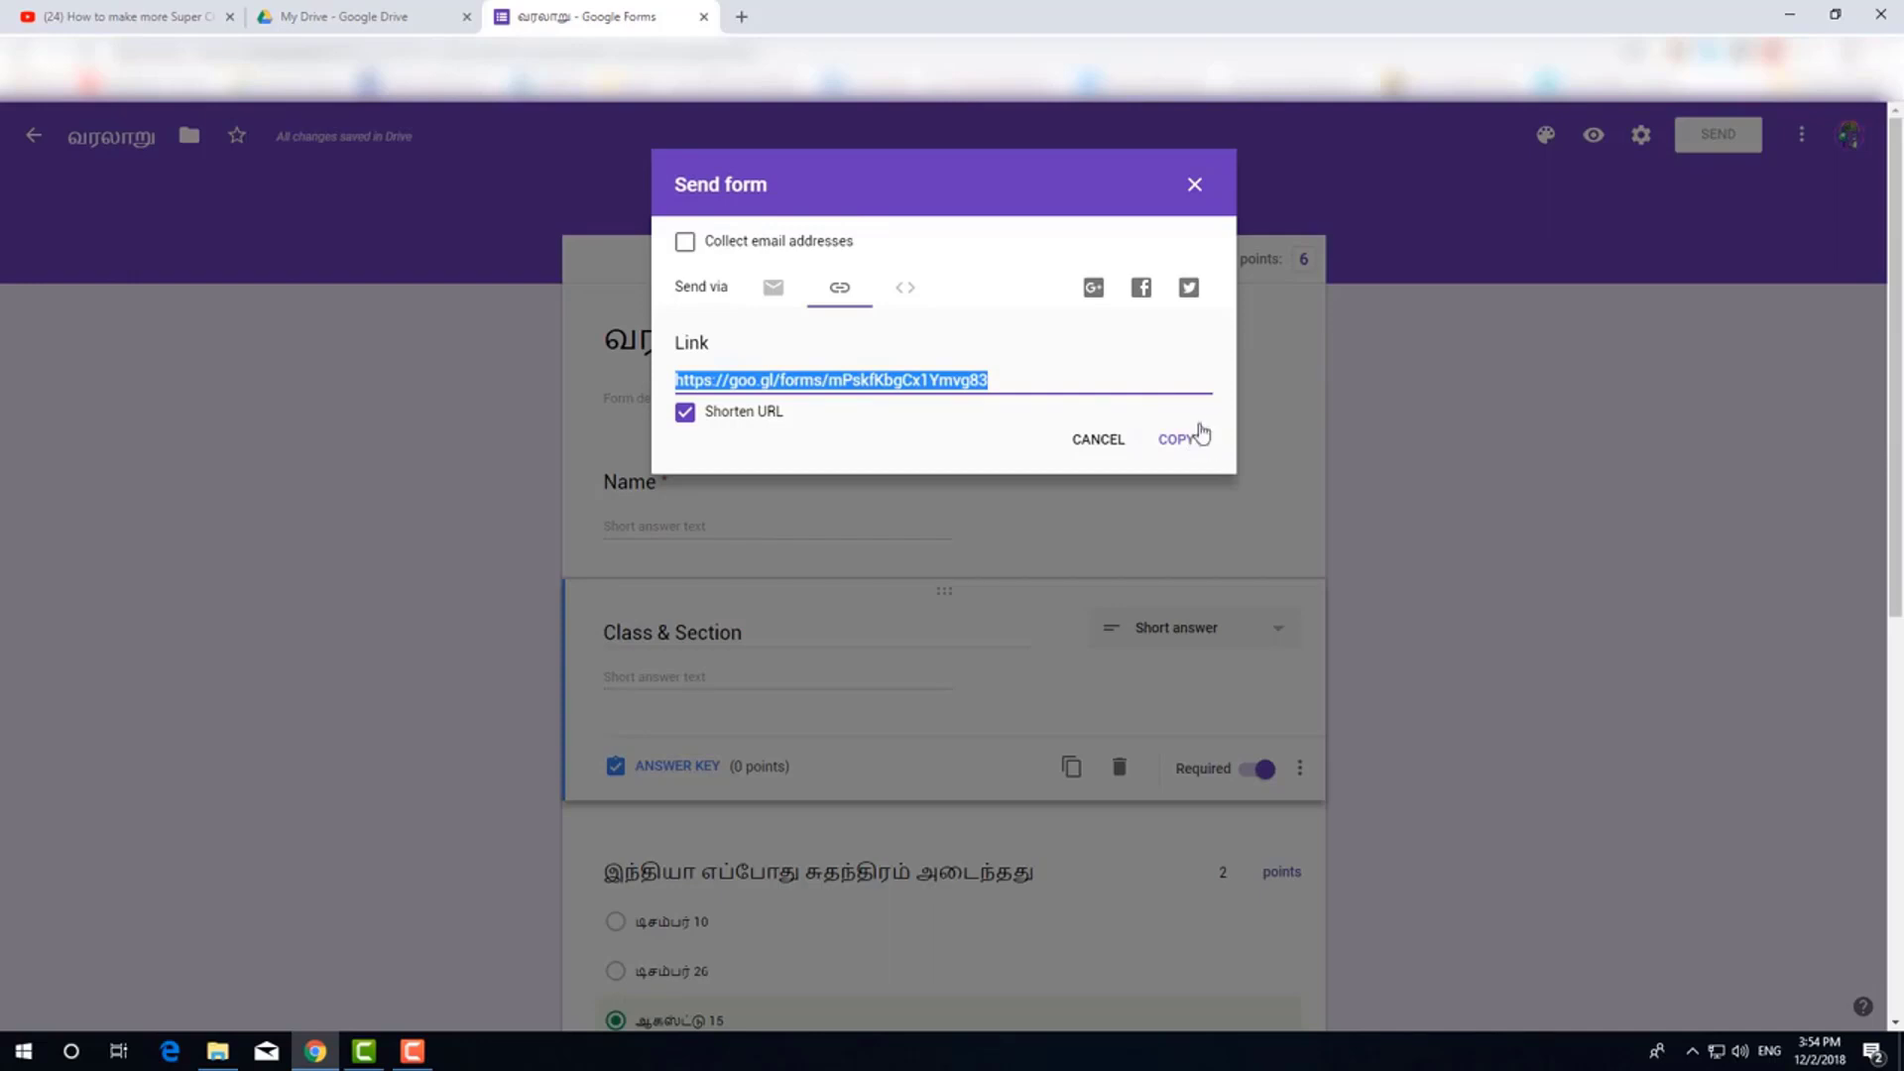
left_click(1200, 437)
Open Google Drive in a new browser tab and select the "வரலாறு (Responses)" spreadsheet under Quick Access
left_click(742, 17)
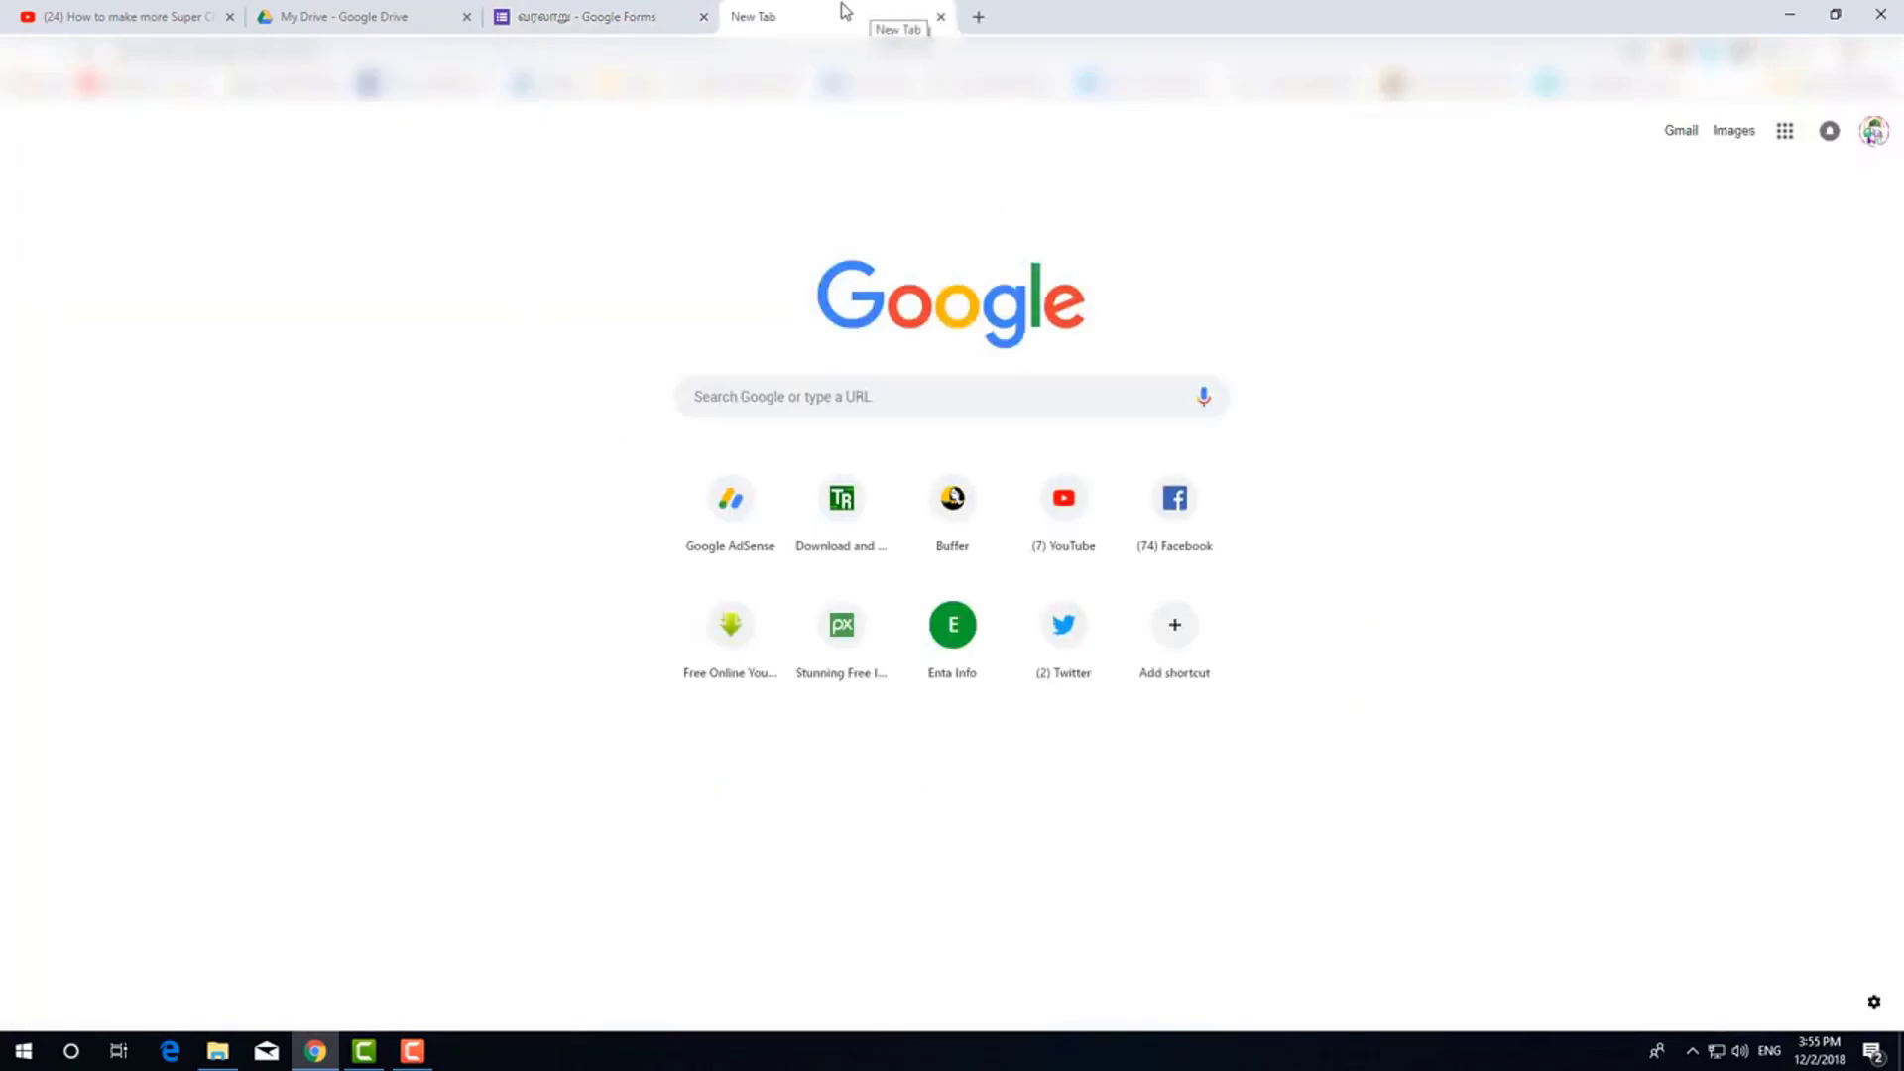
left_click(1786, 130)
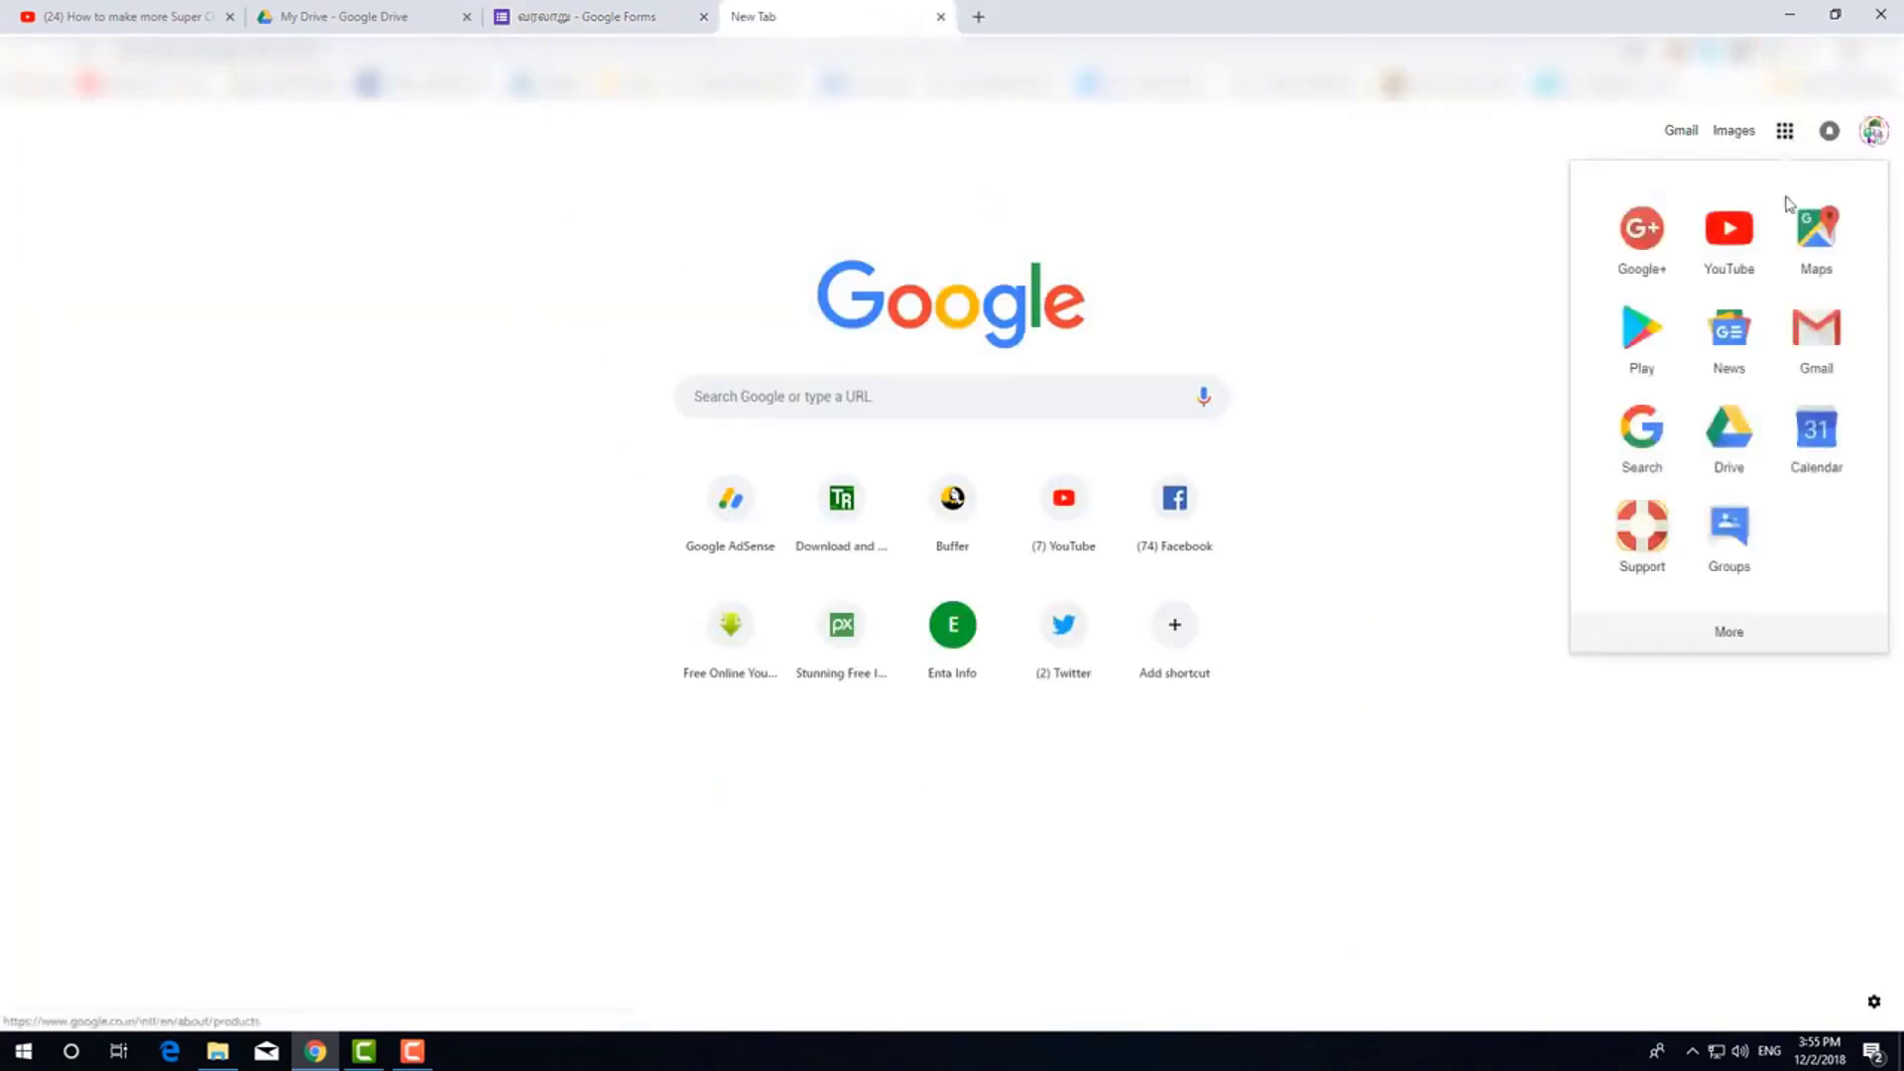
left_click(1407, 342)
left_click(1786, 130)
left_click(1744, 432)
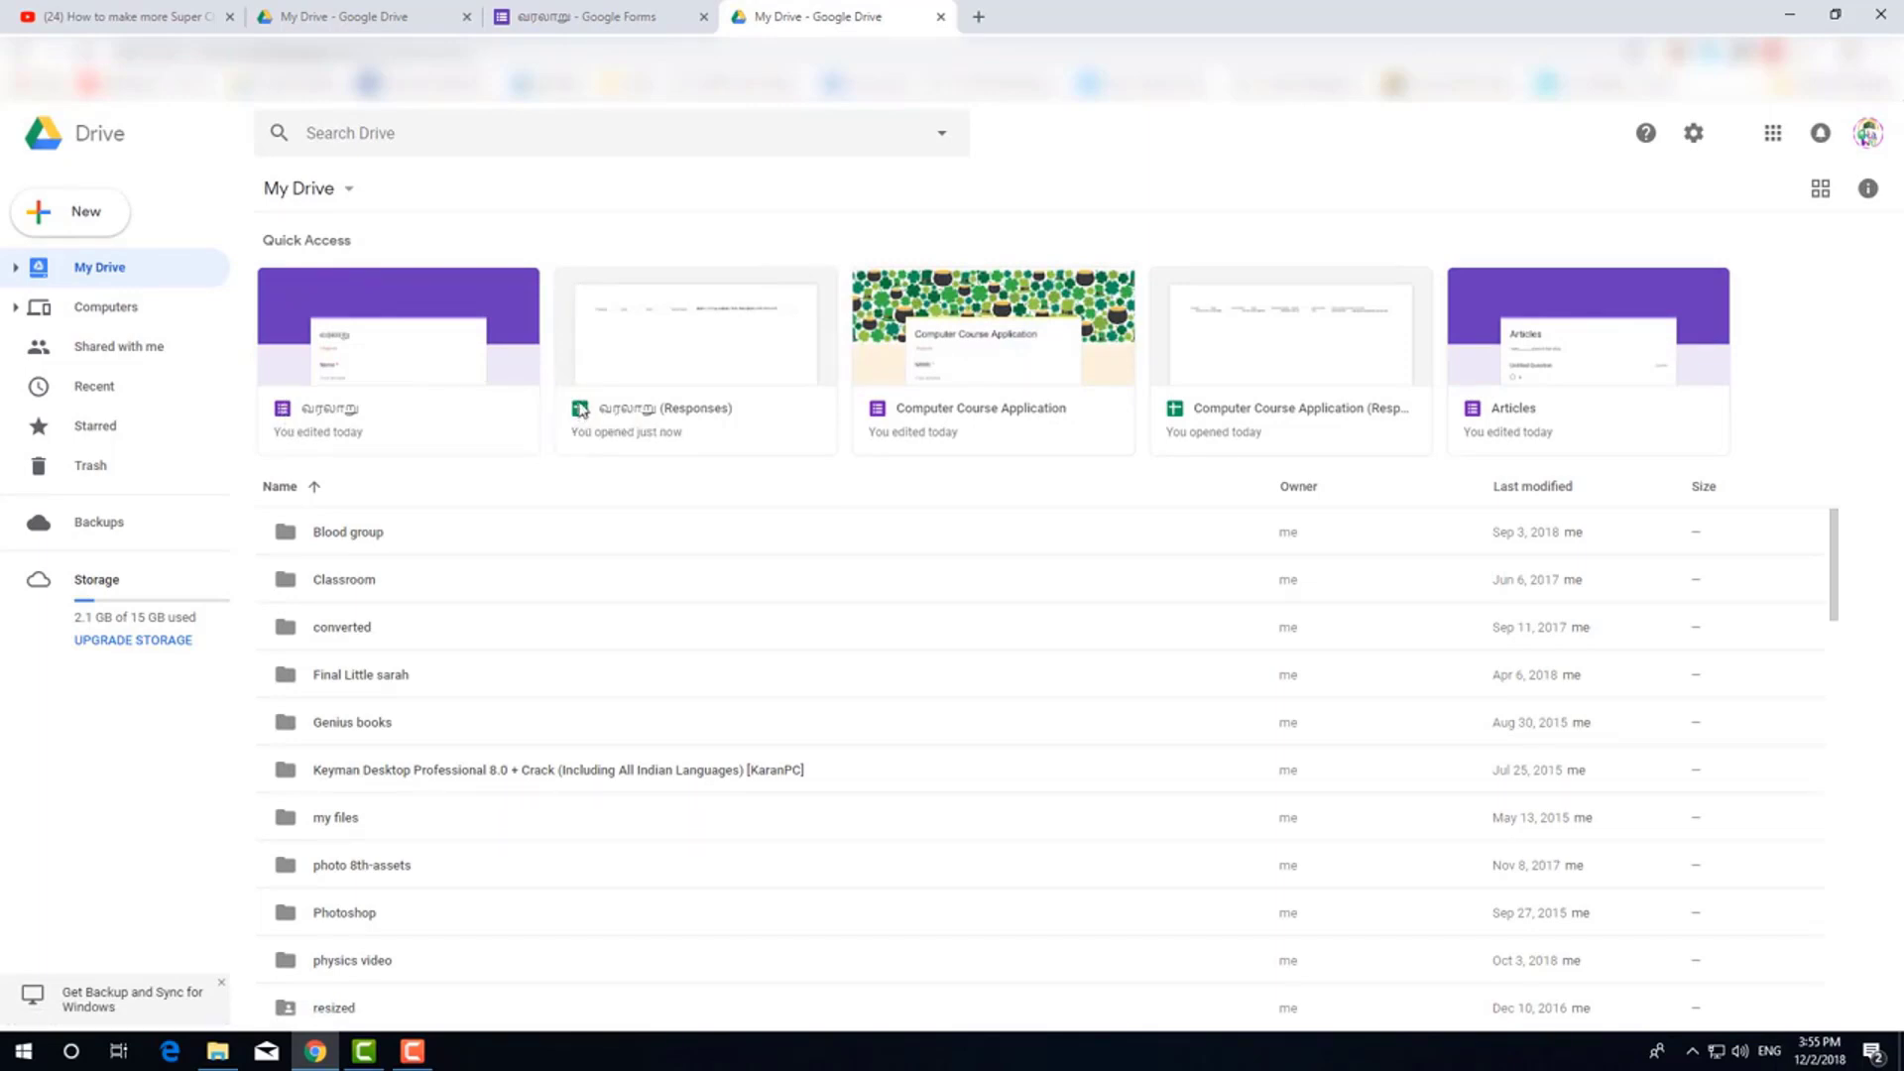
left_click(734, 344)
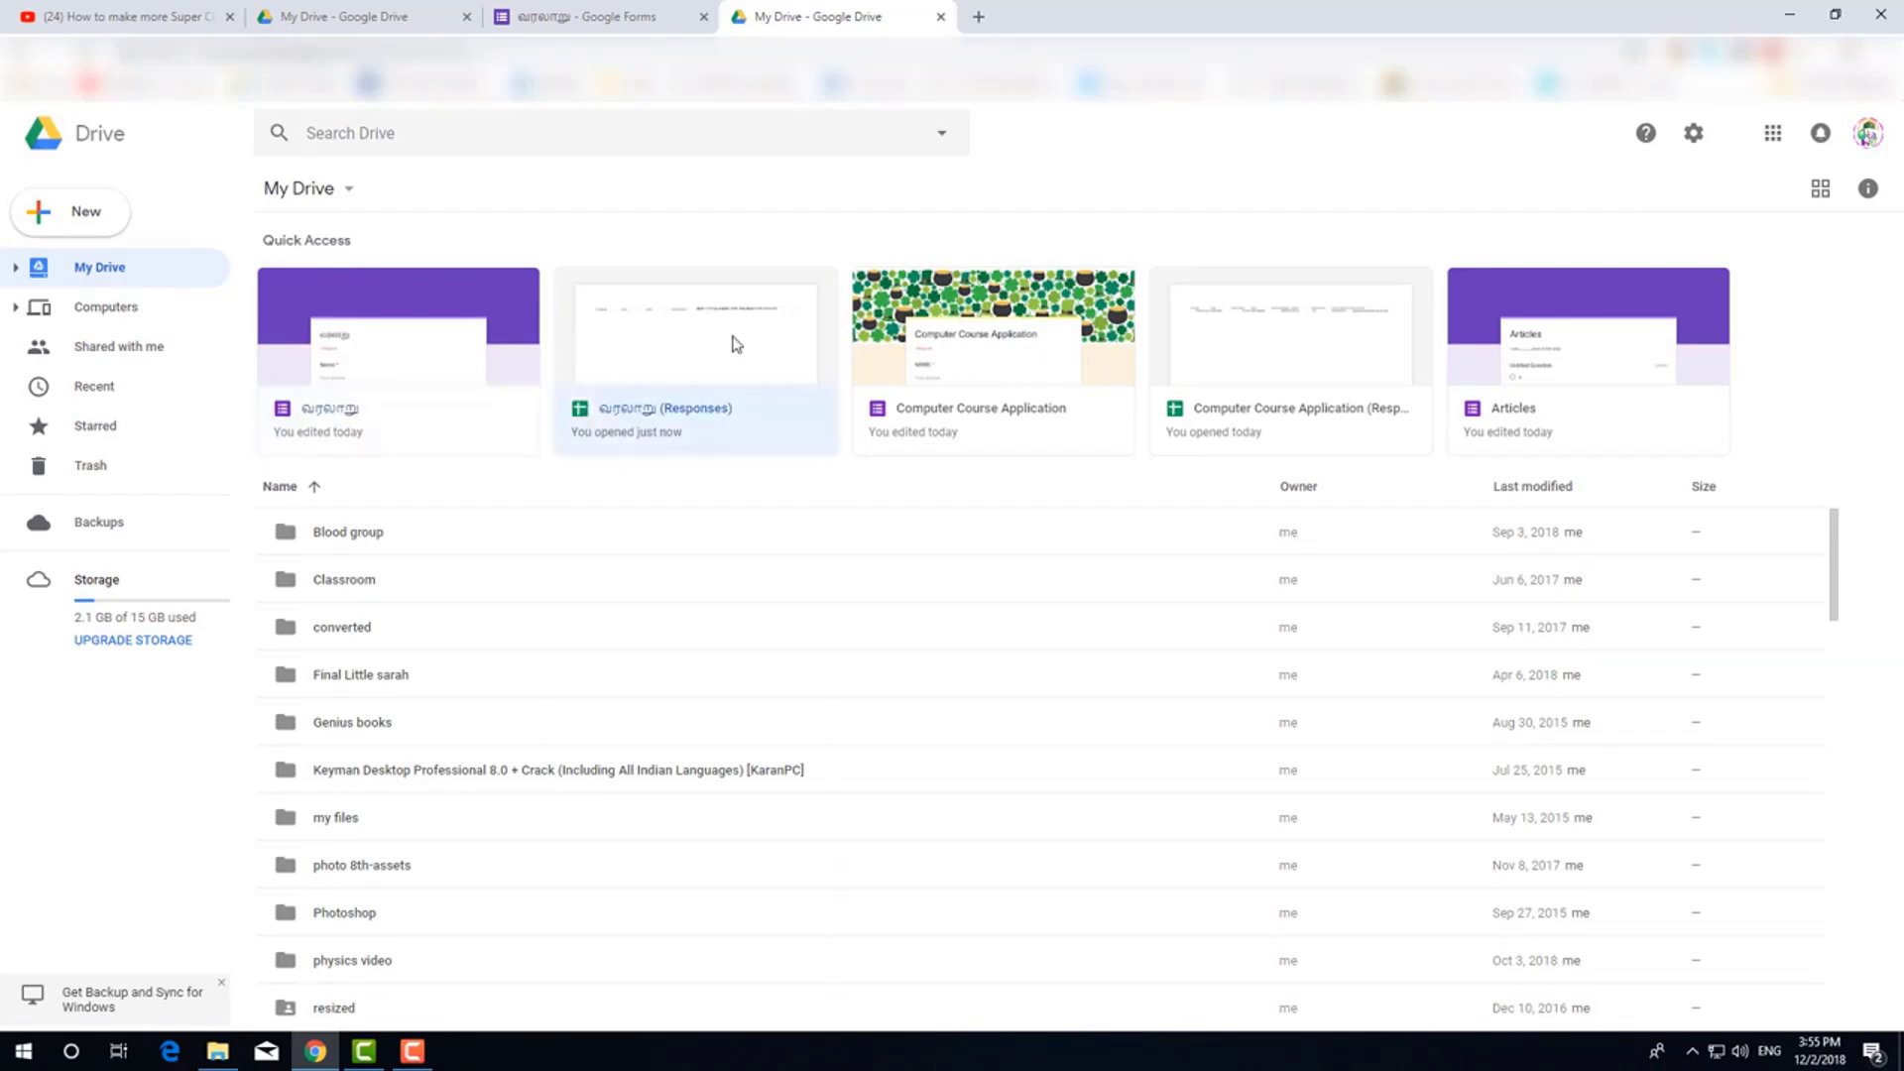